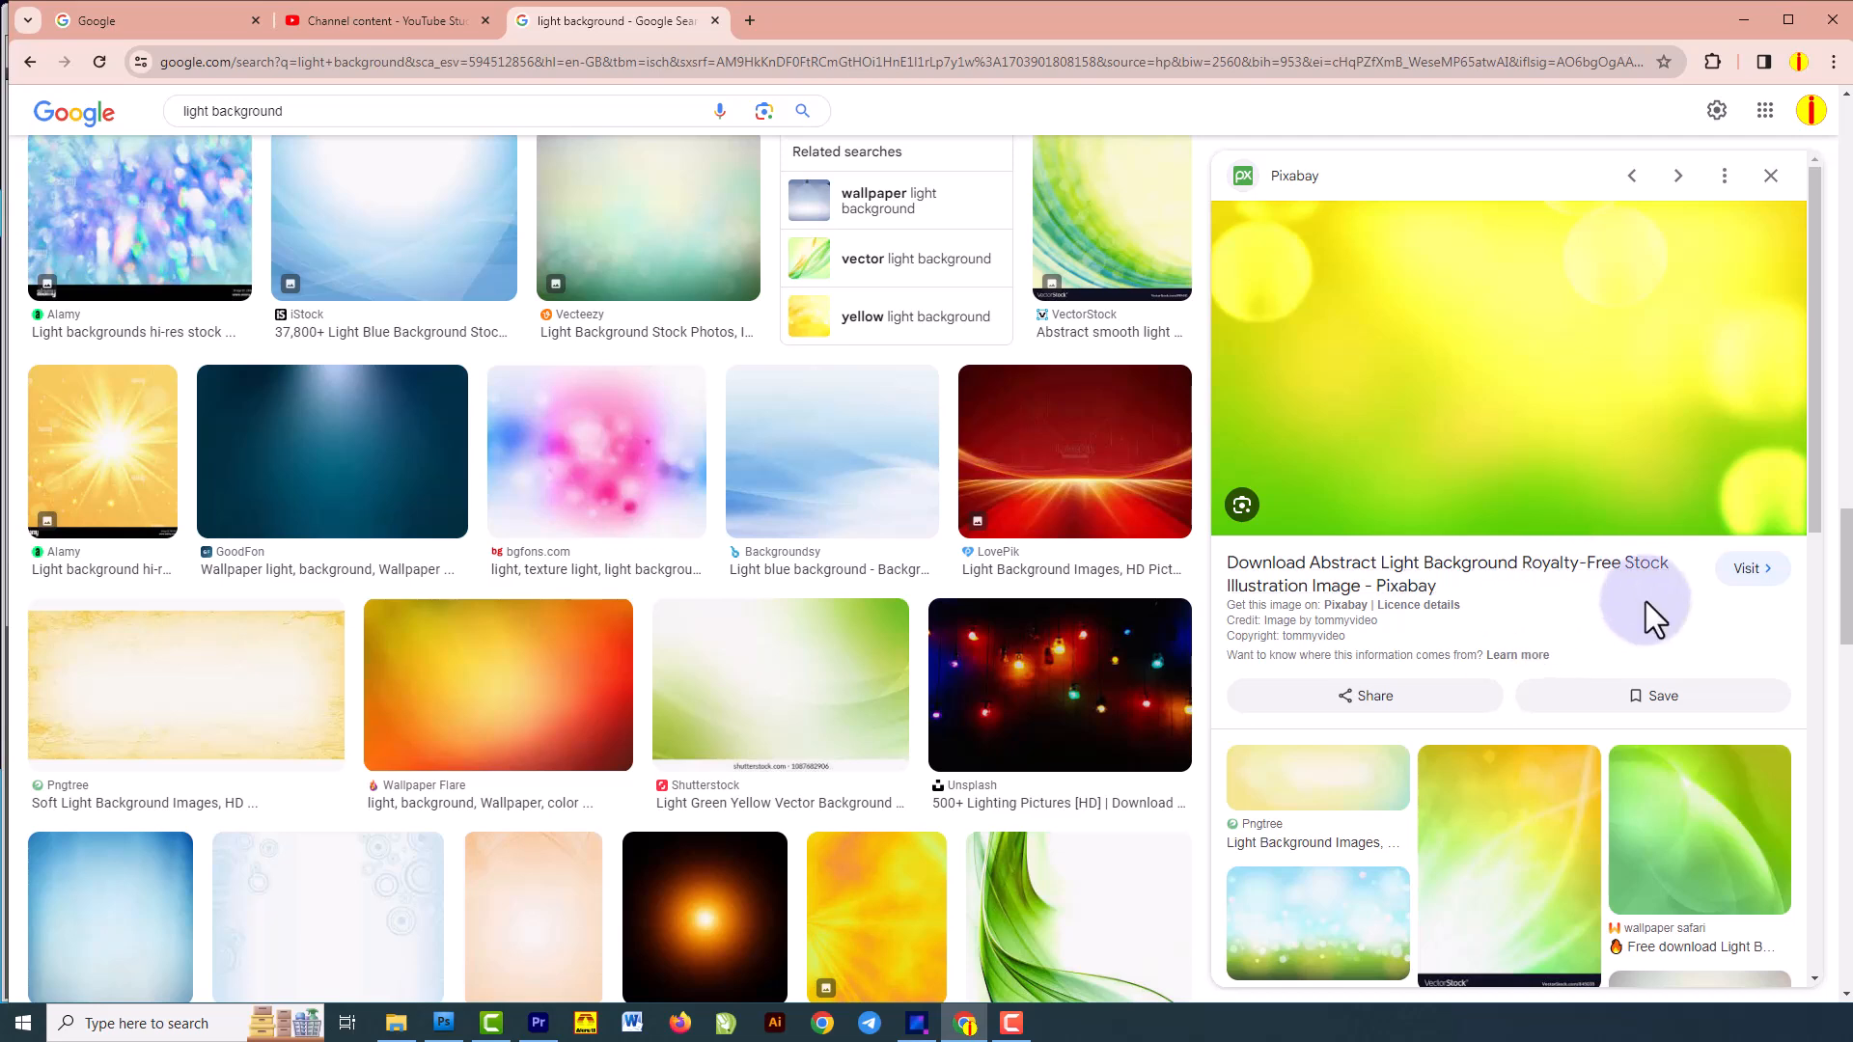
Search Google Images for "light background" in a new tab and look through the results for a suitable picture.
scroll(1004, 579, up, 5)
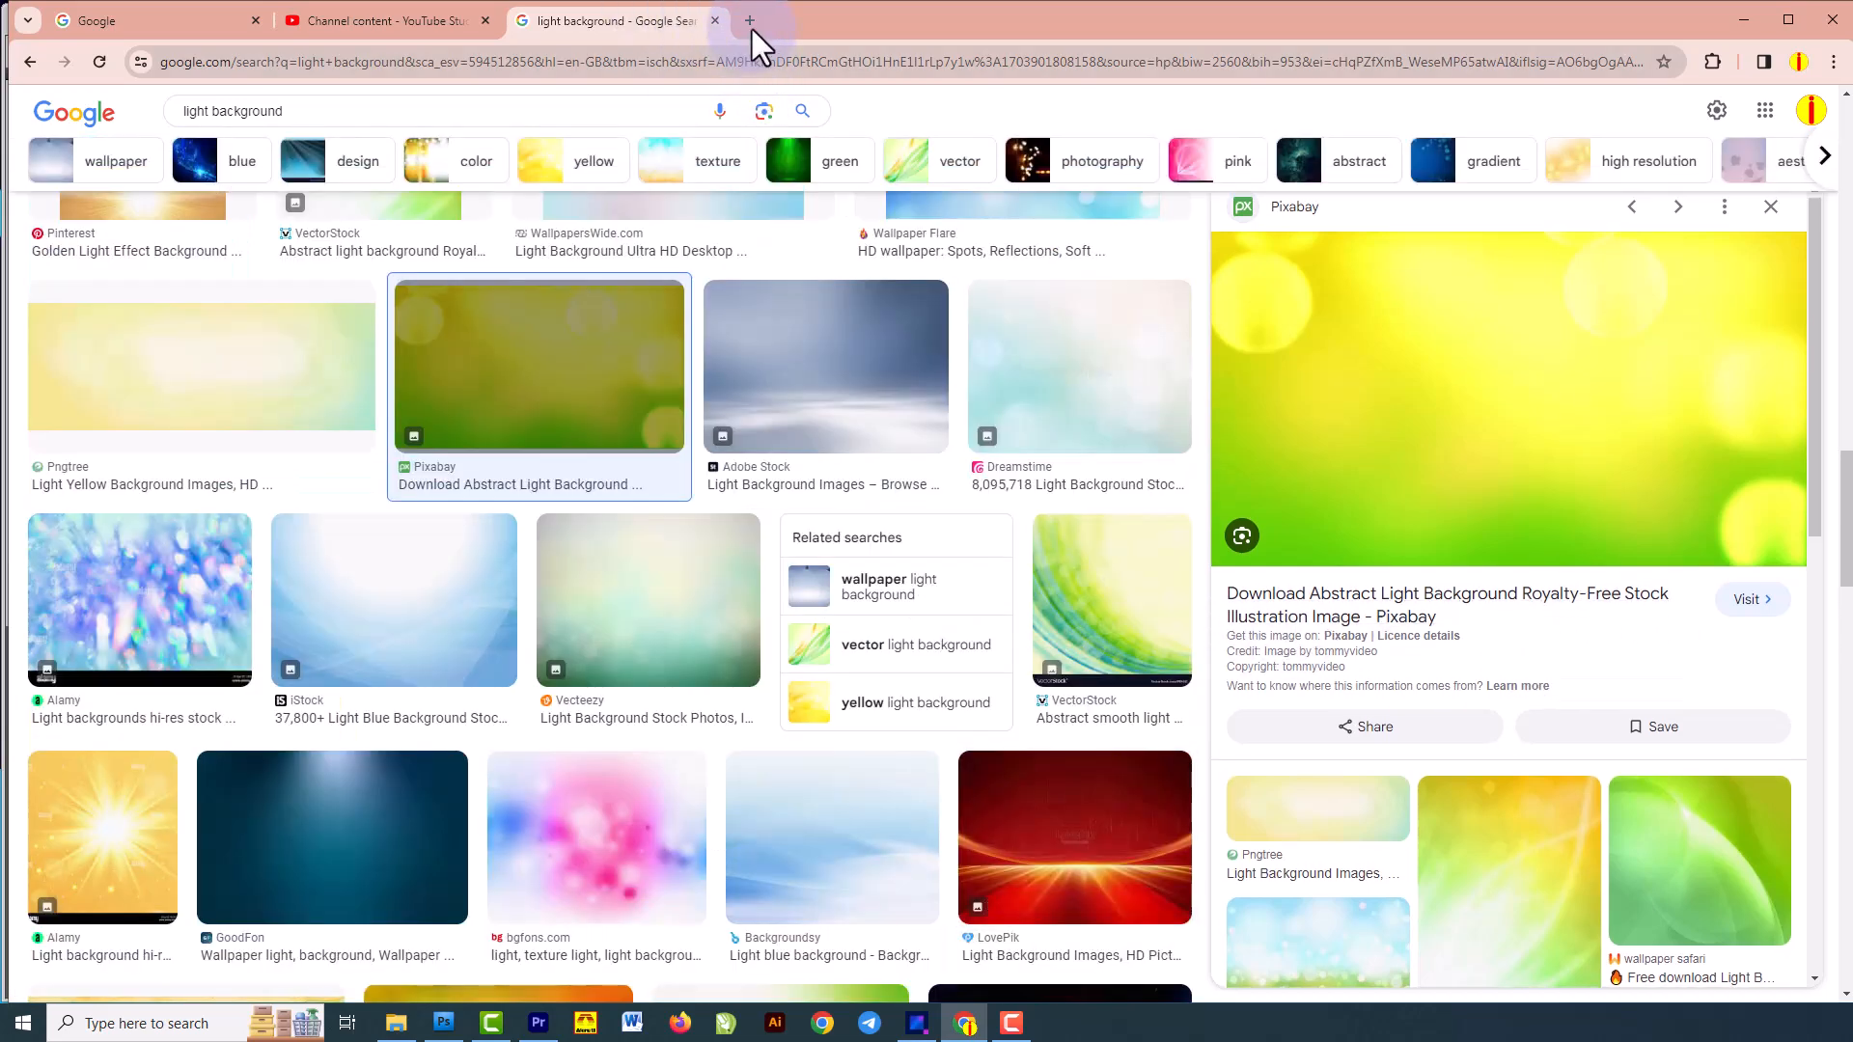
click(750, 20)
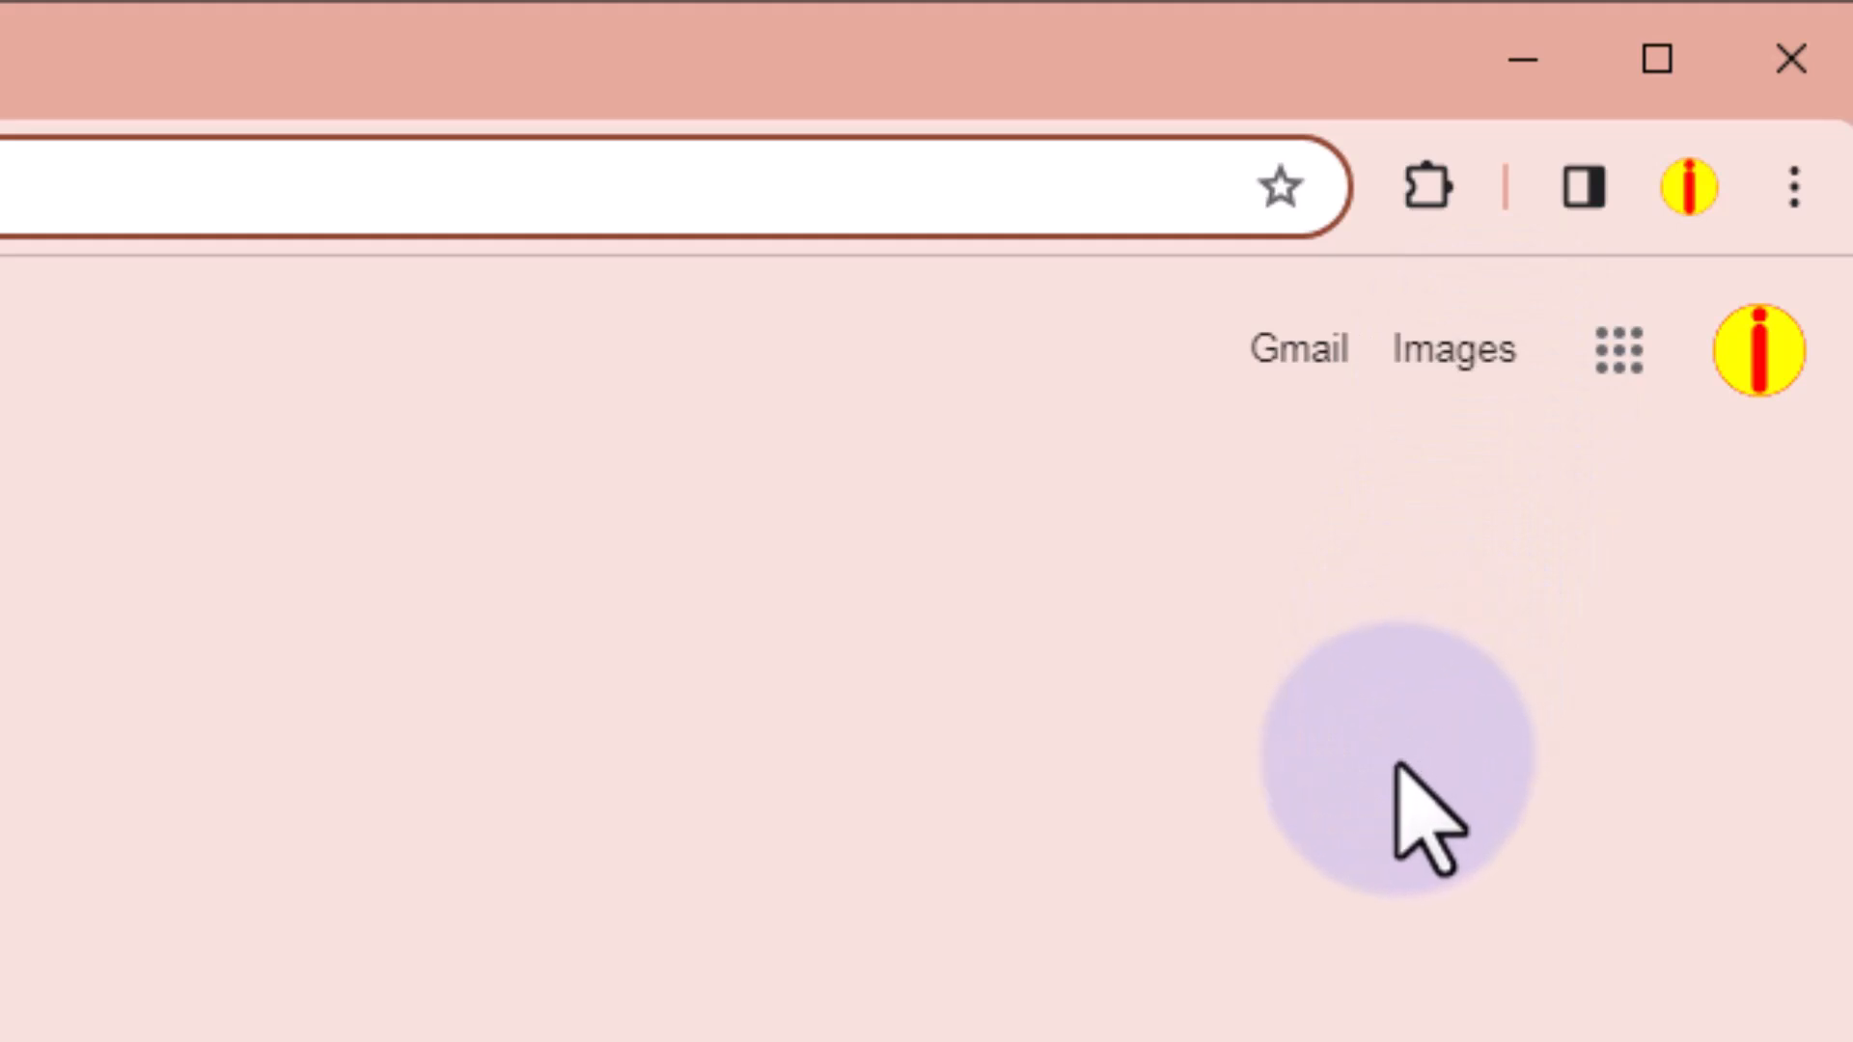
click(1479, 355)
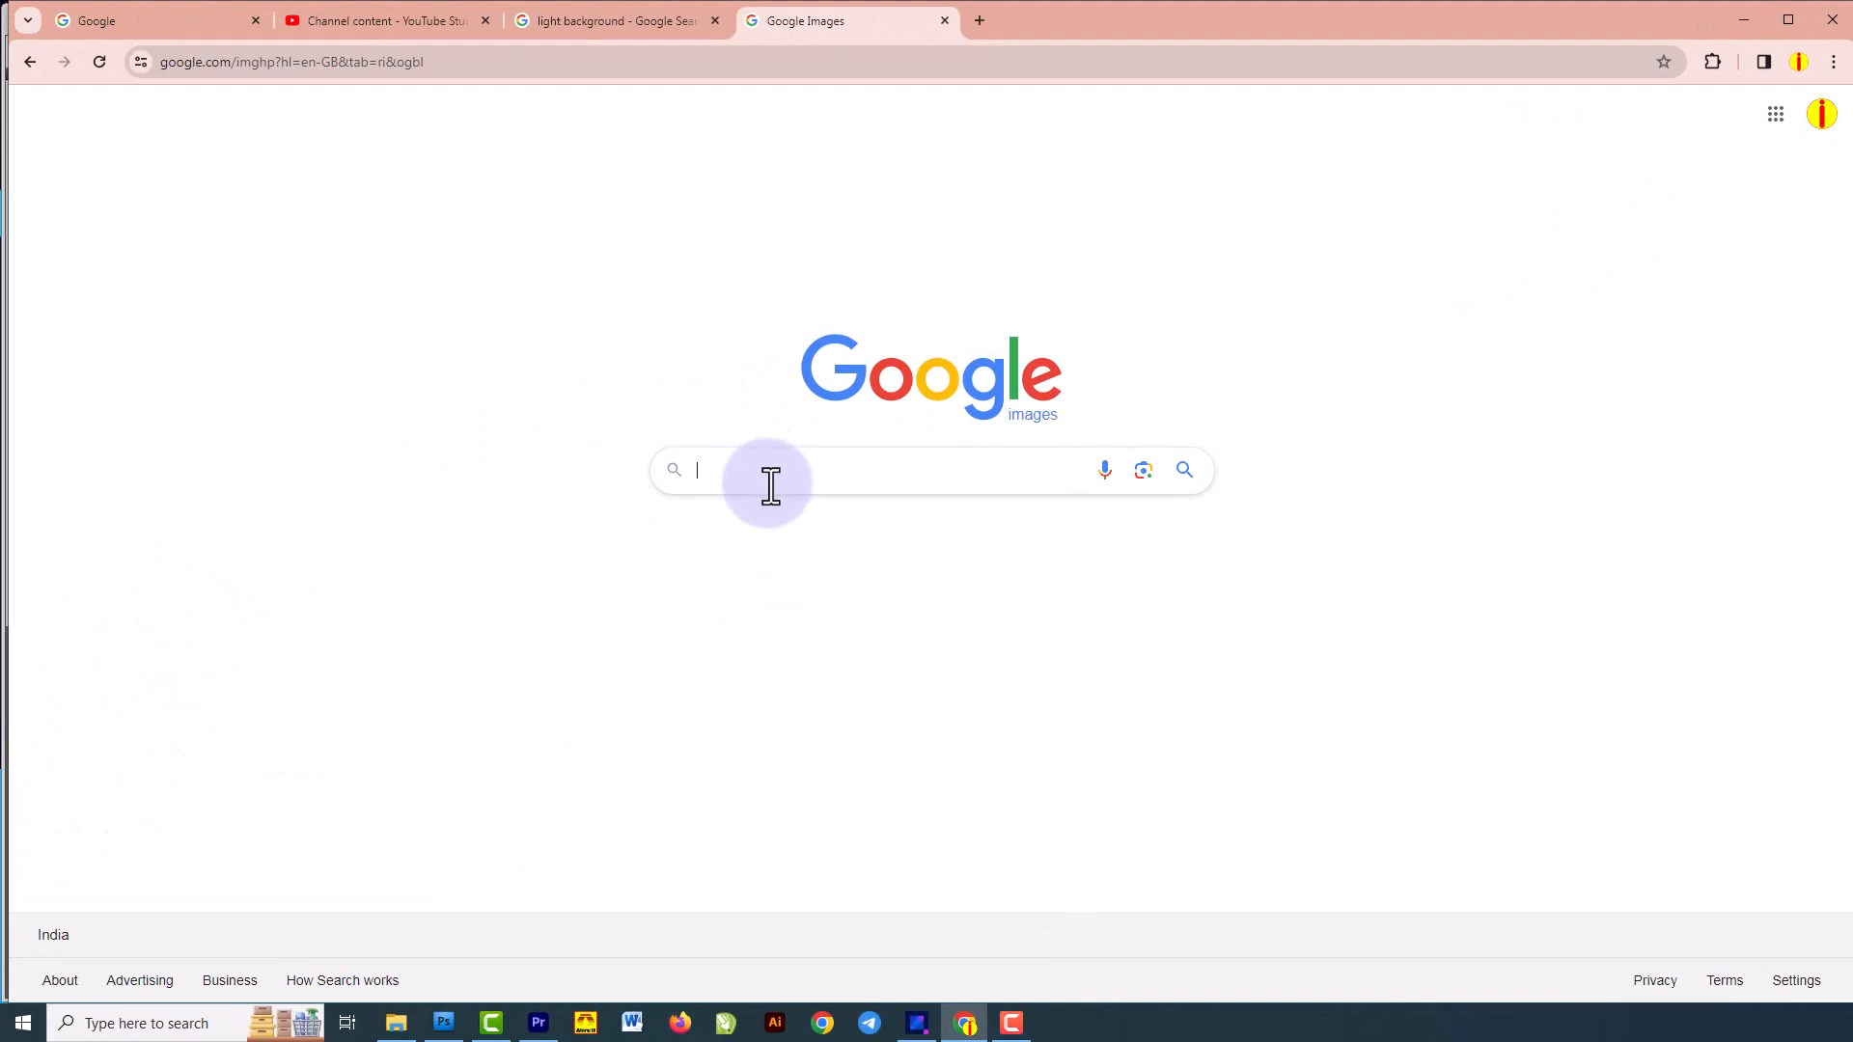
click(744, 476)
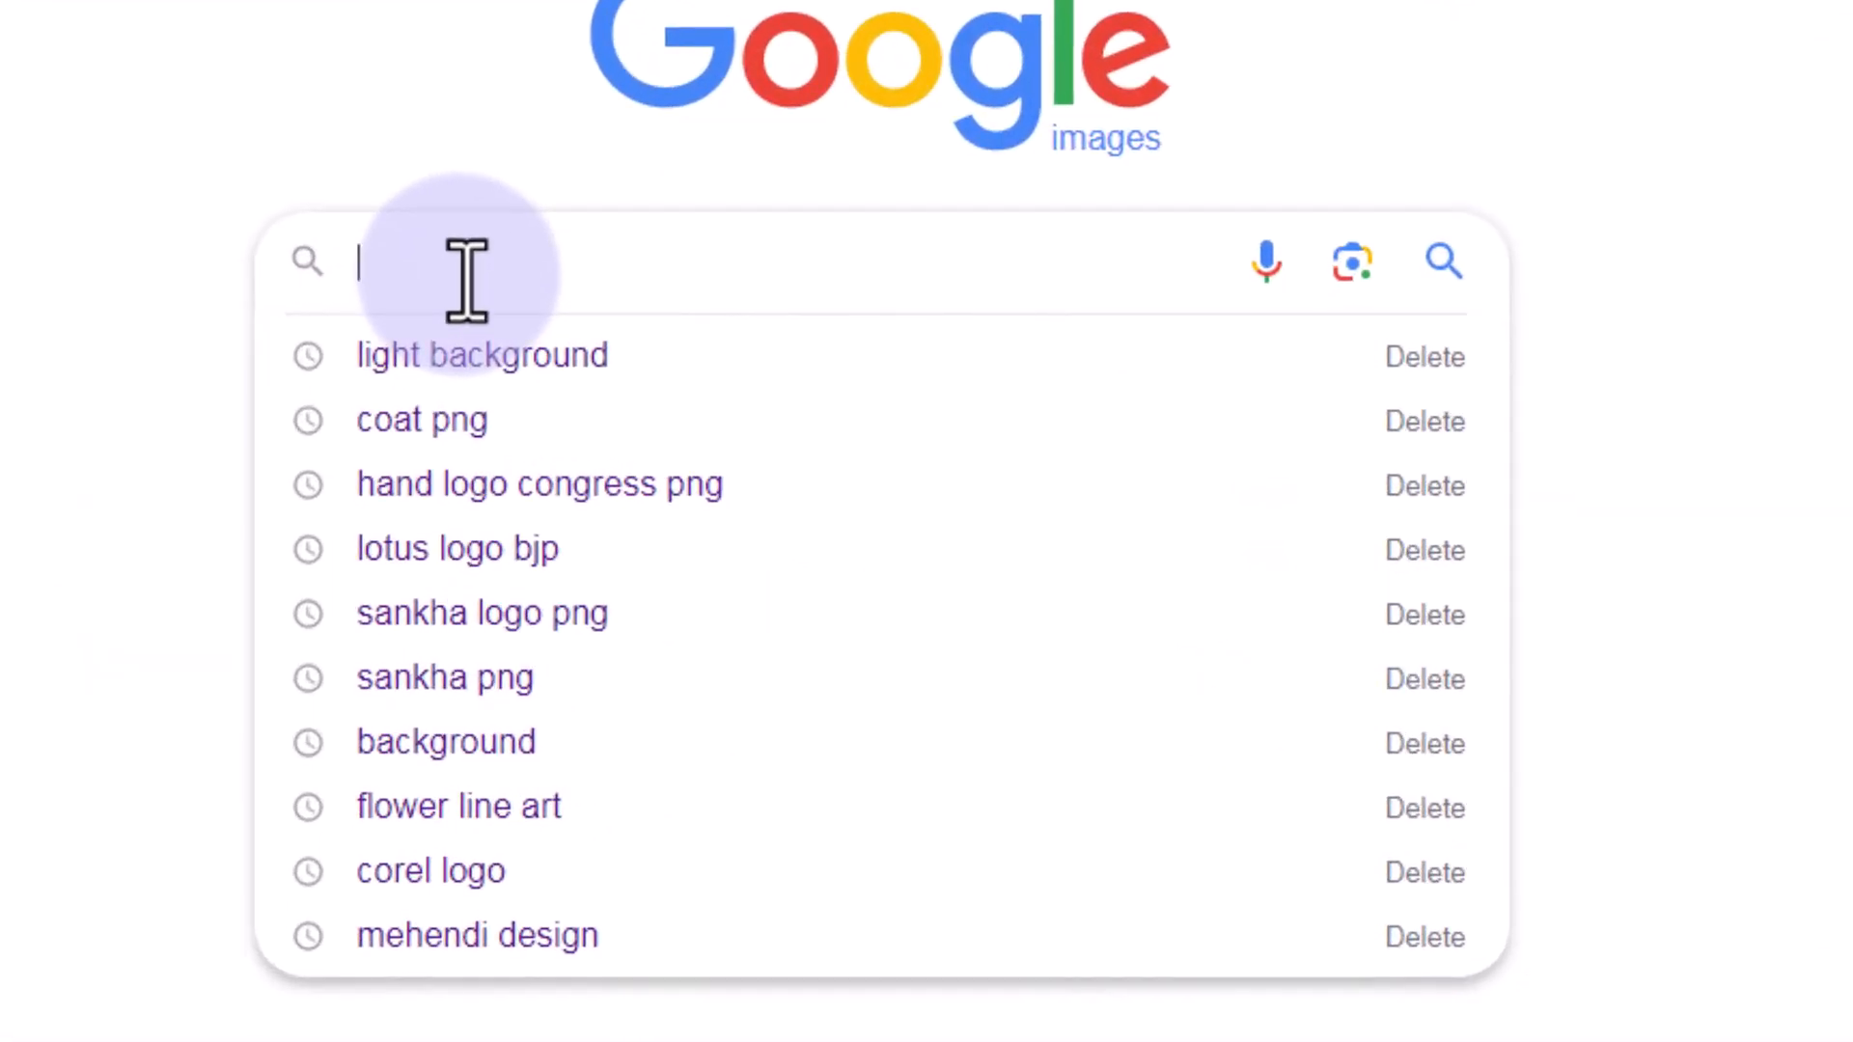
click(497, 355)
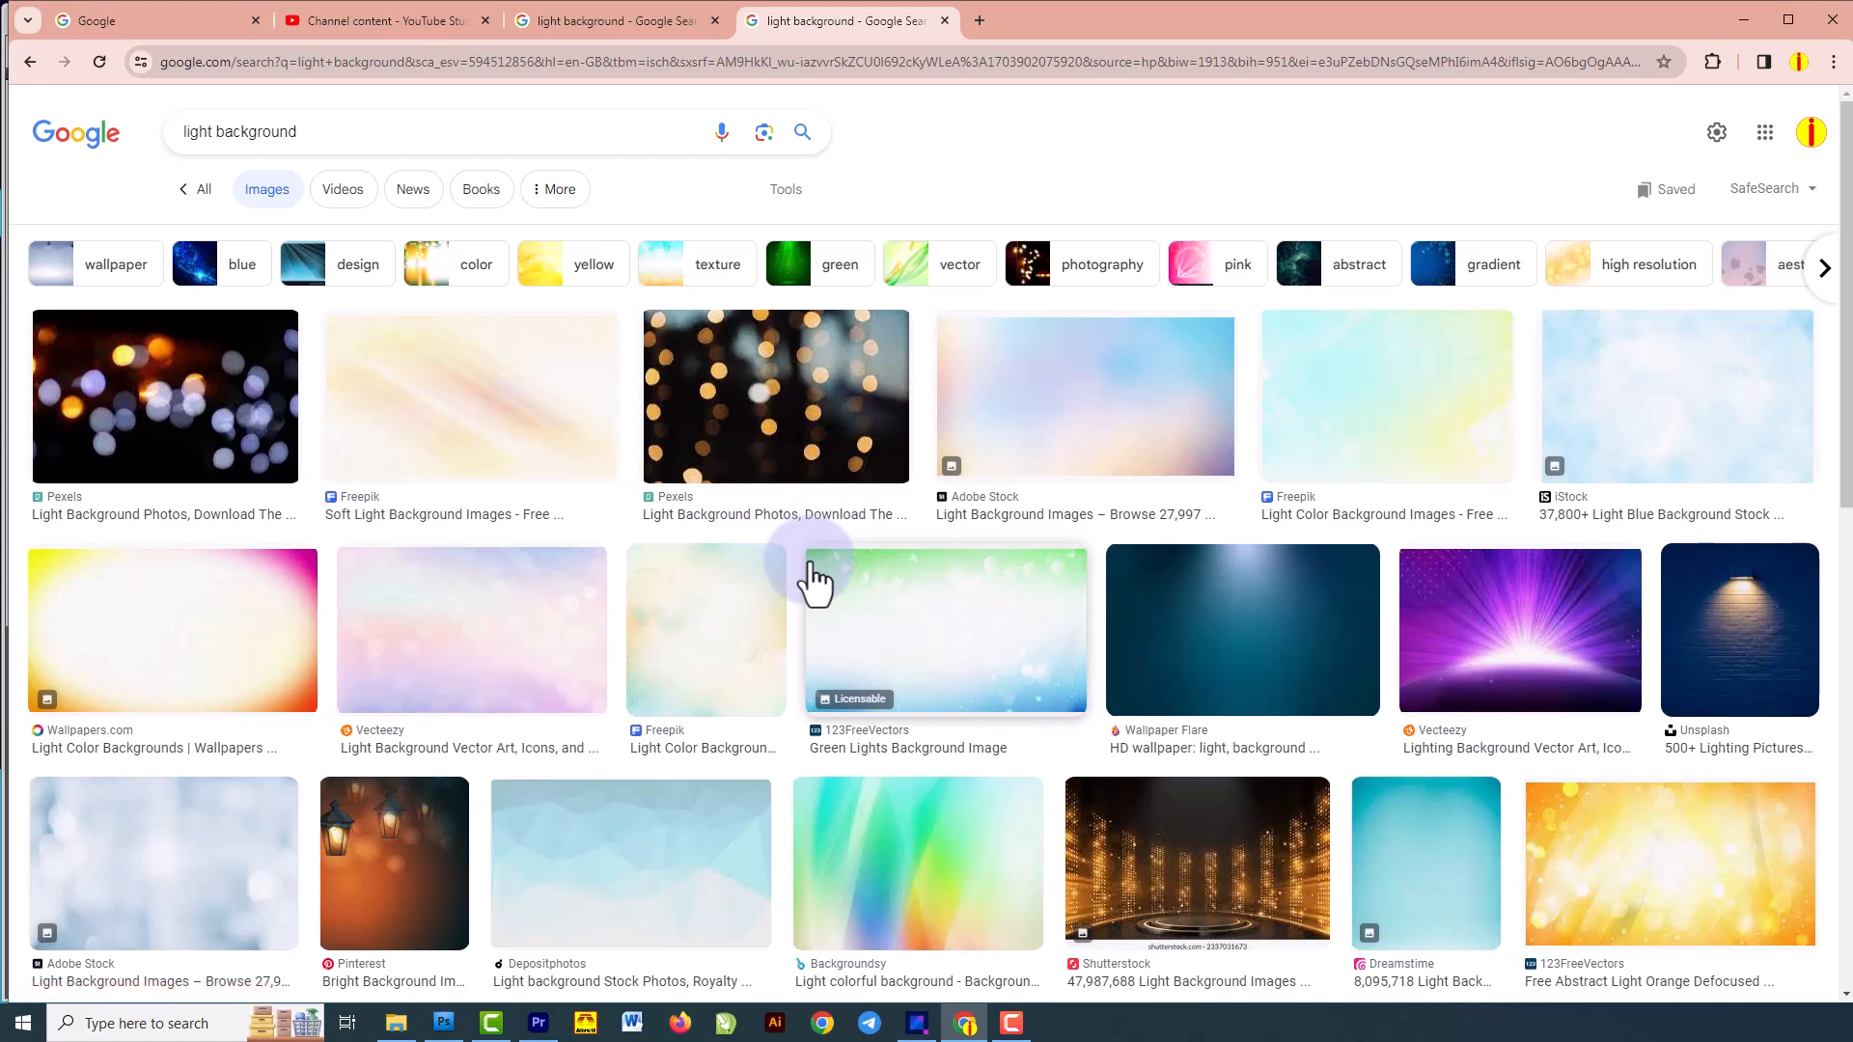
scroll(813, 579, down, 6)
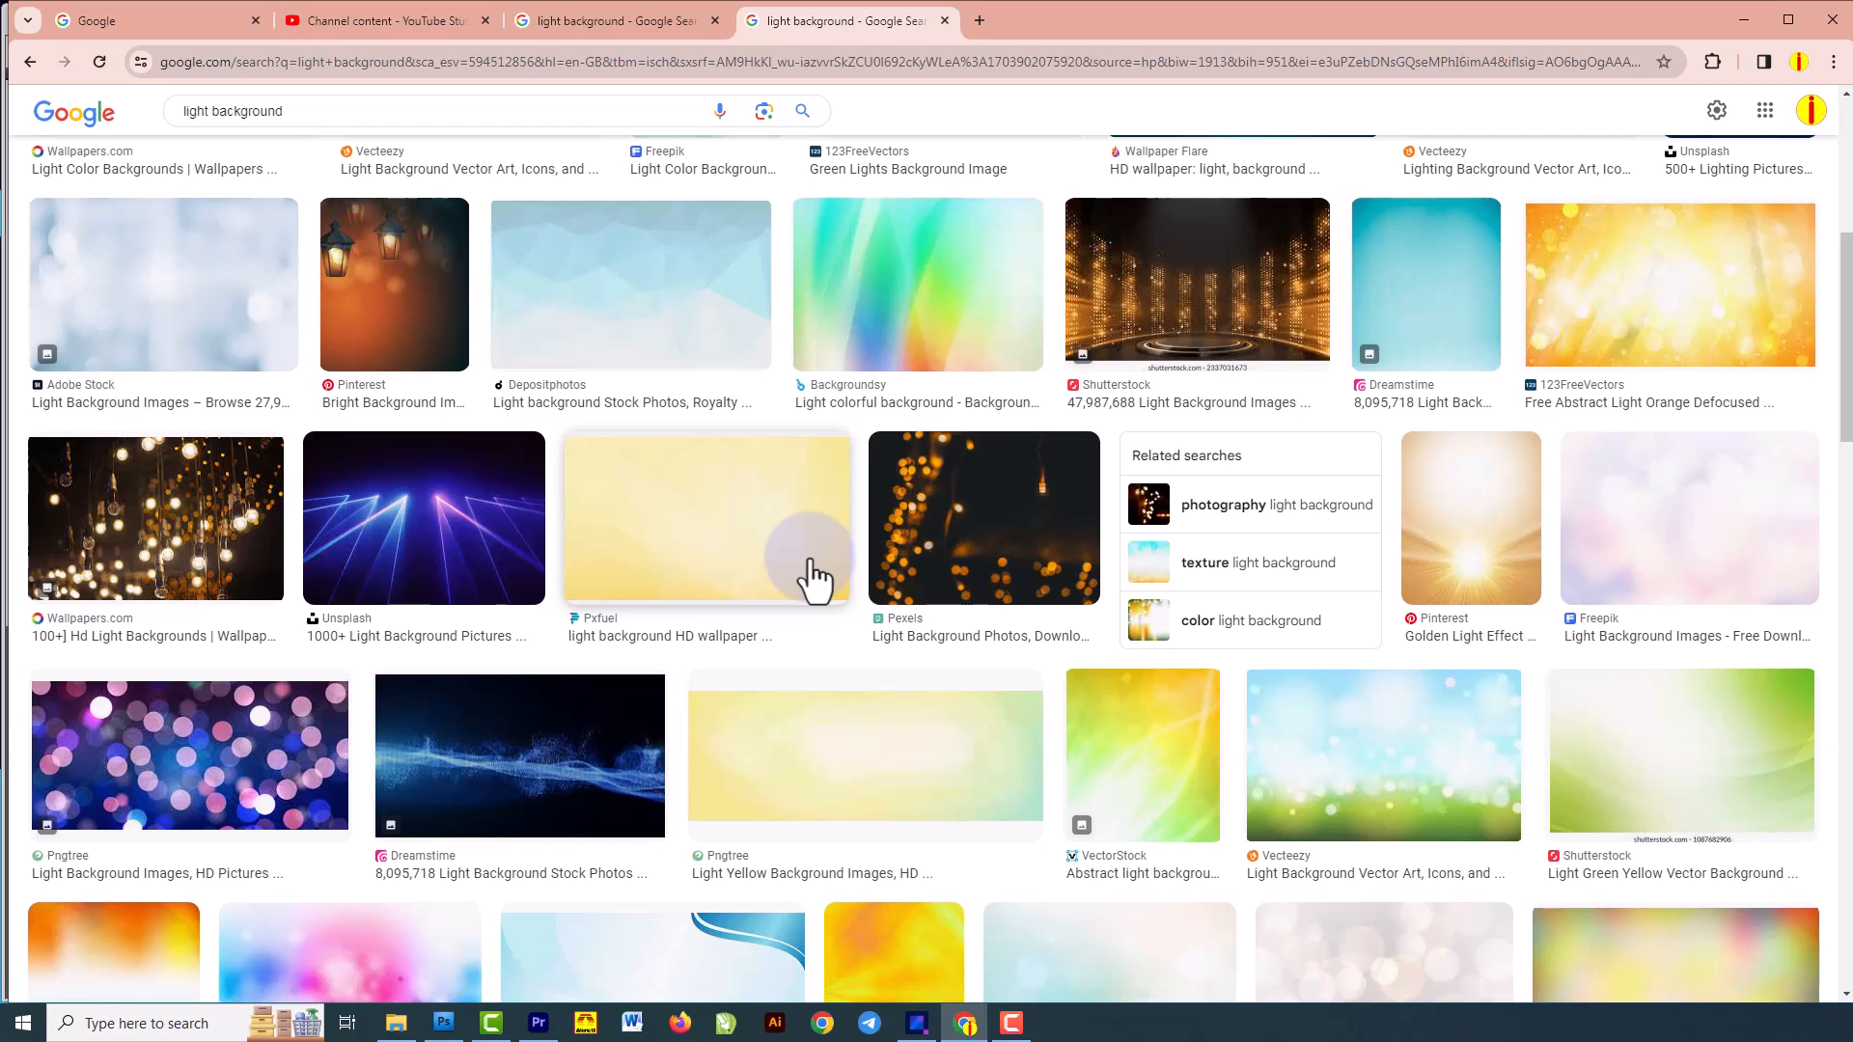
scroll(1136, 569, down, 1)
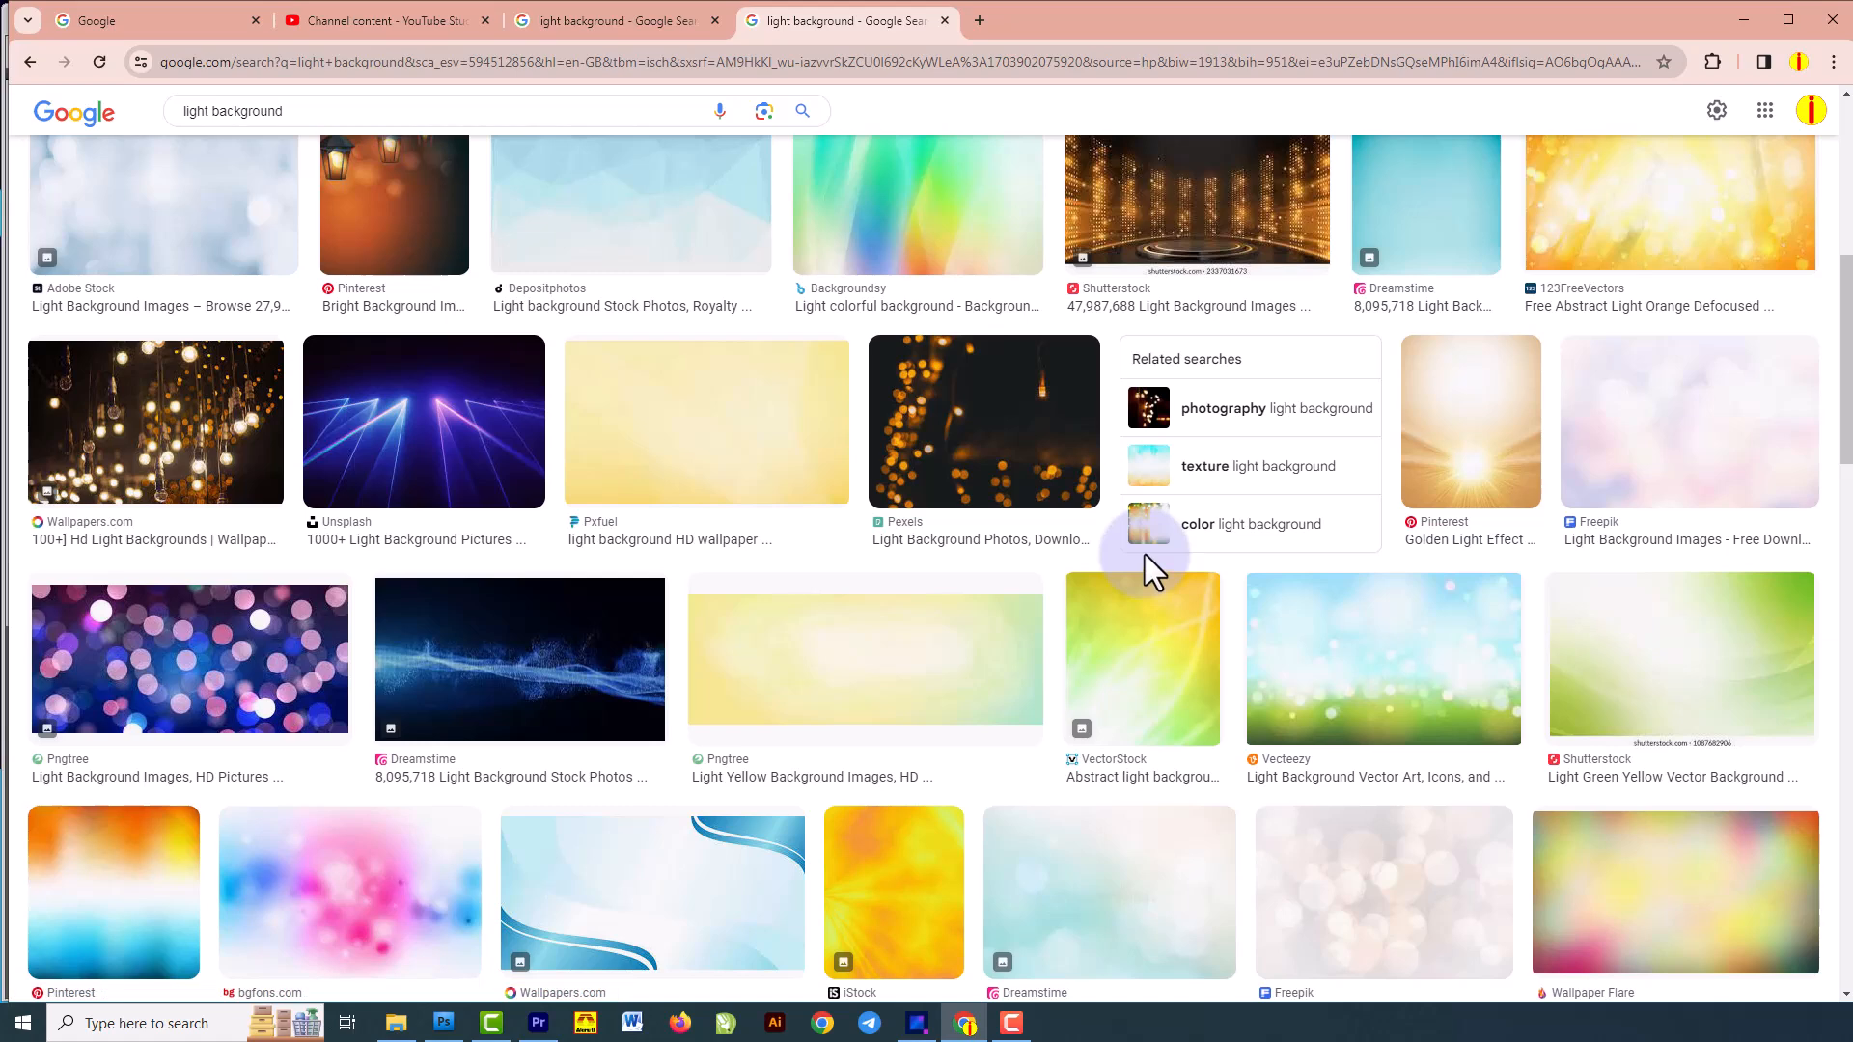
scroll(1144, 554, down, 4)
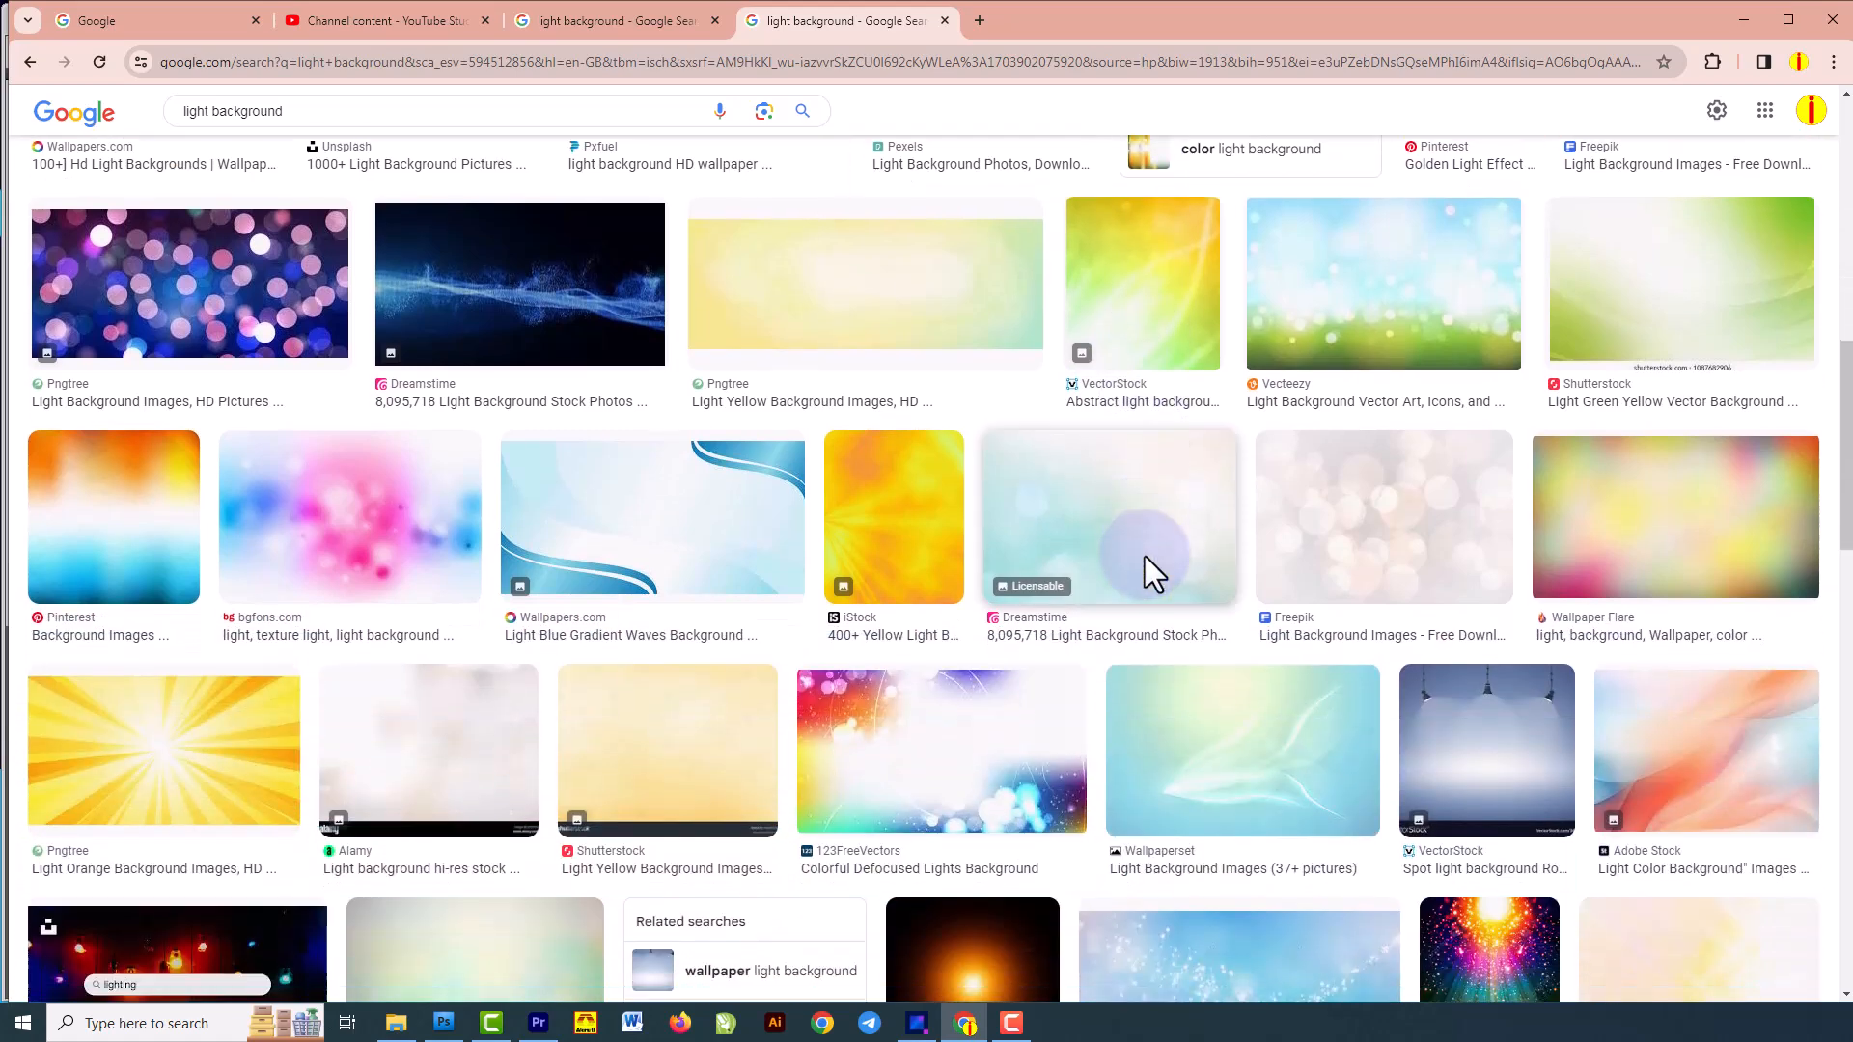
scroll(1144, 556, down, 4)
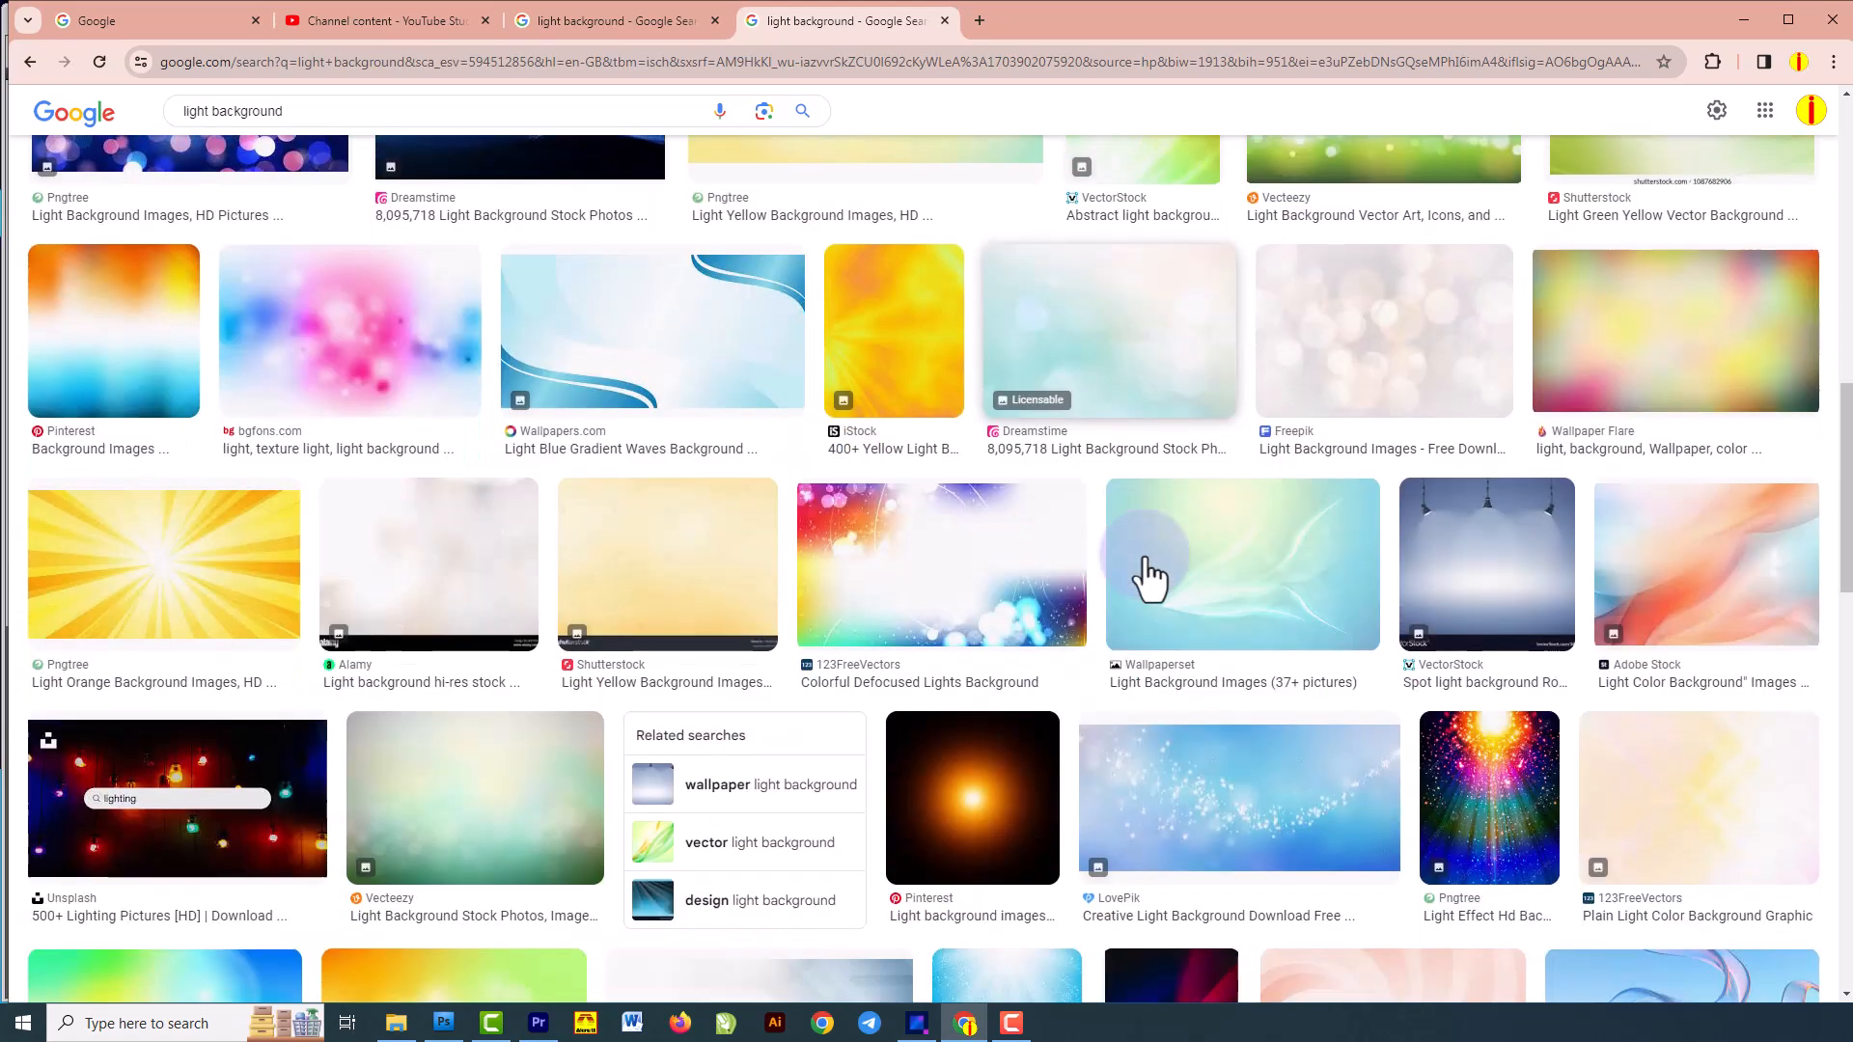
scroll(1148, 578, down, 2)
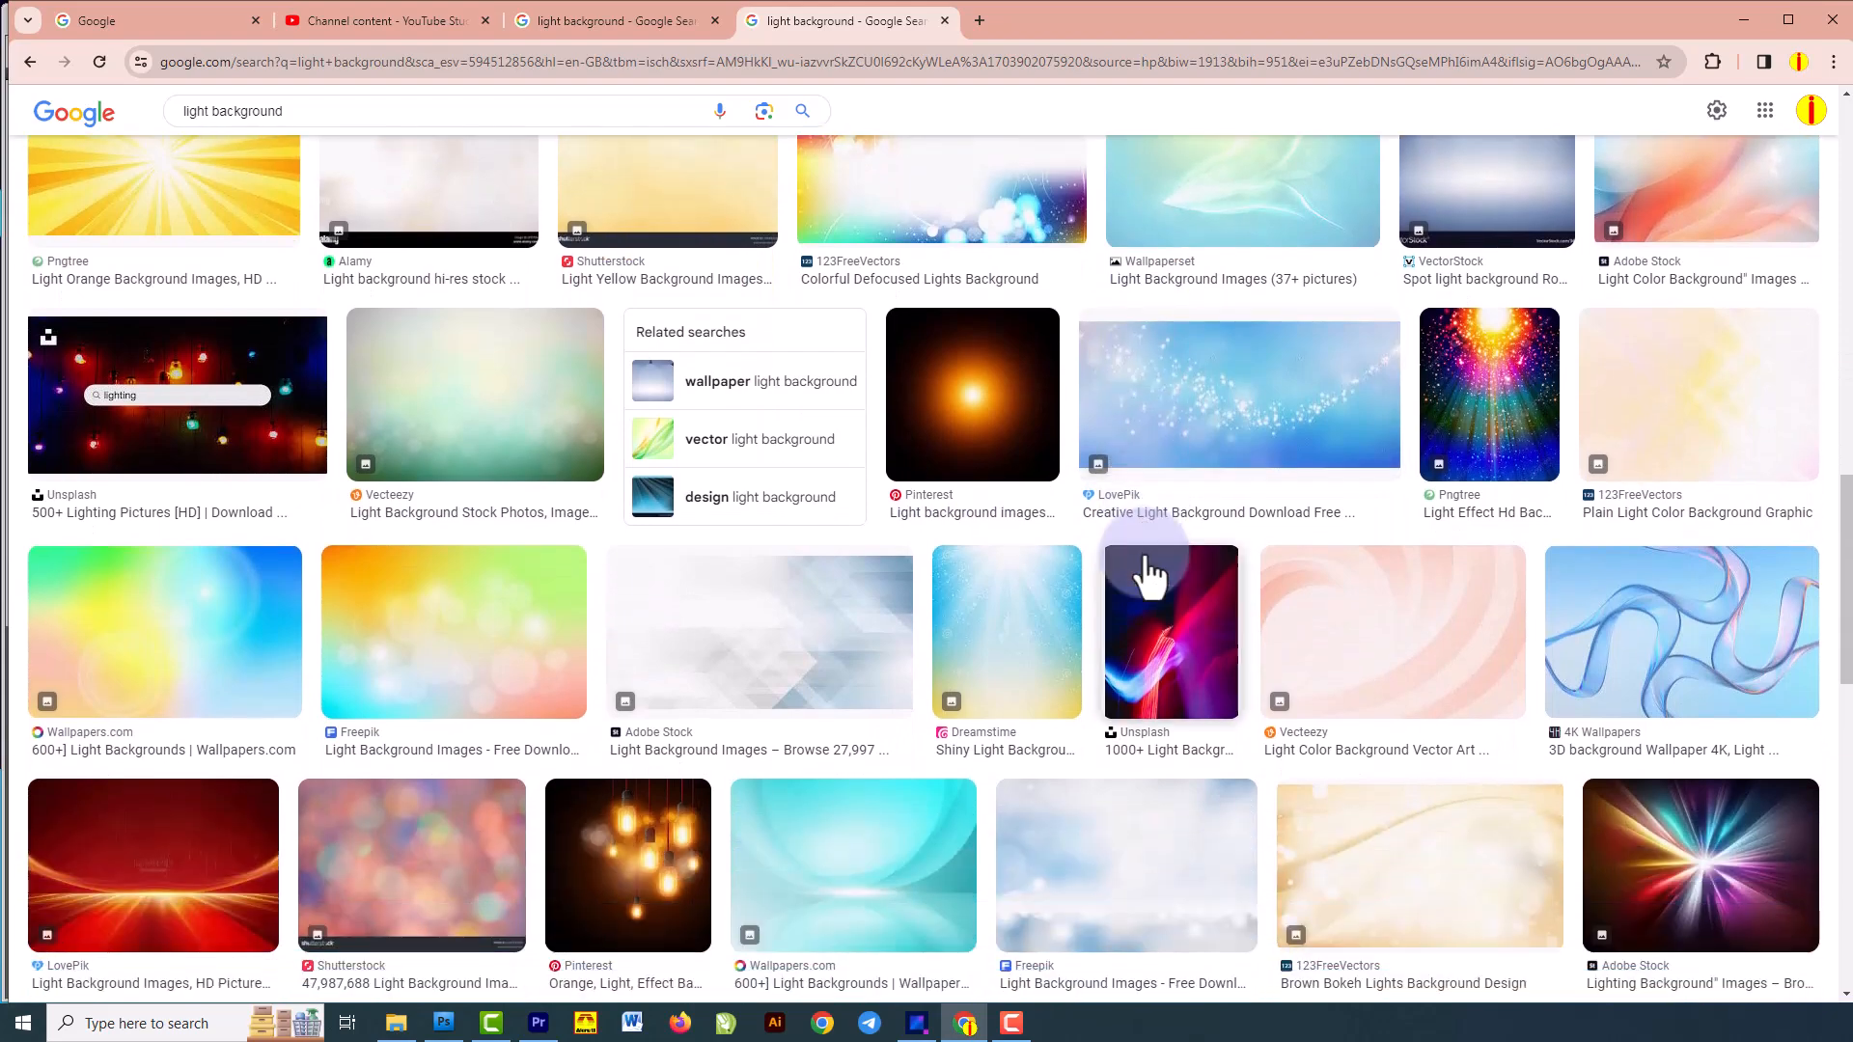
scroll(1144, 573, down, 5)
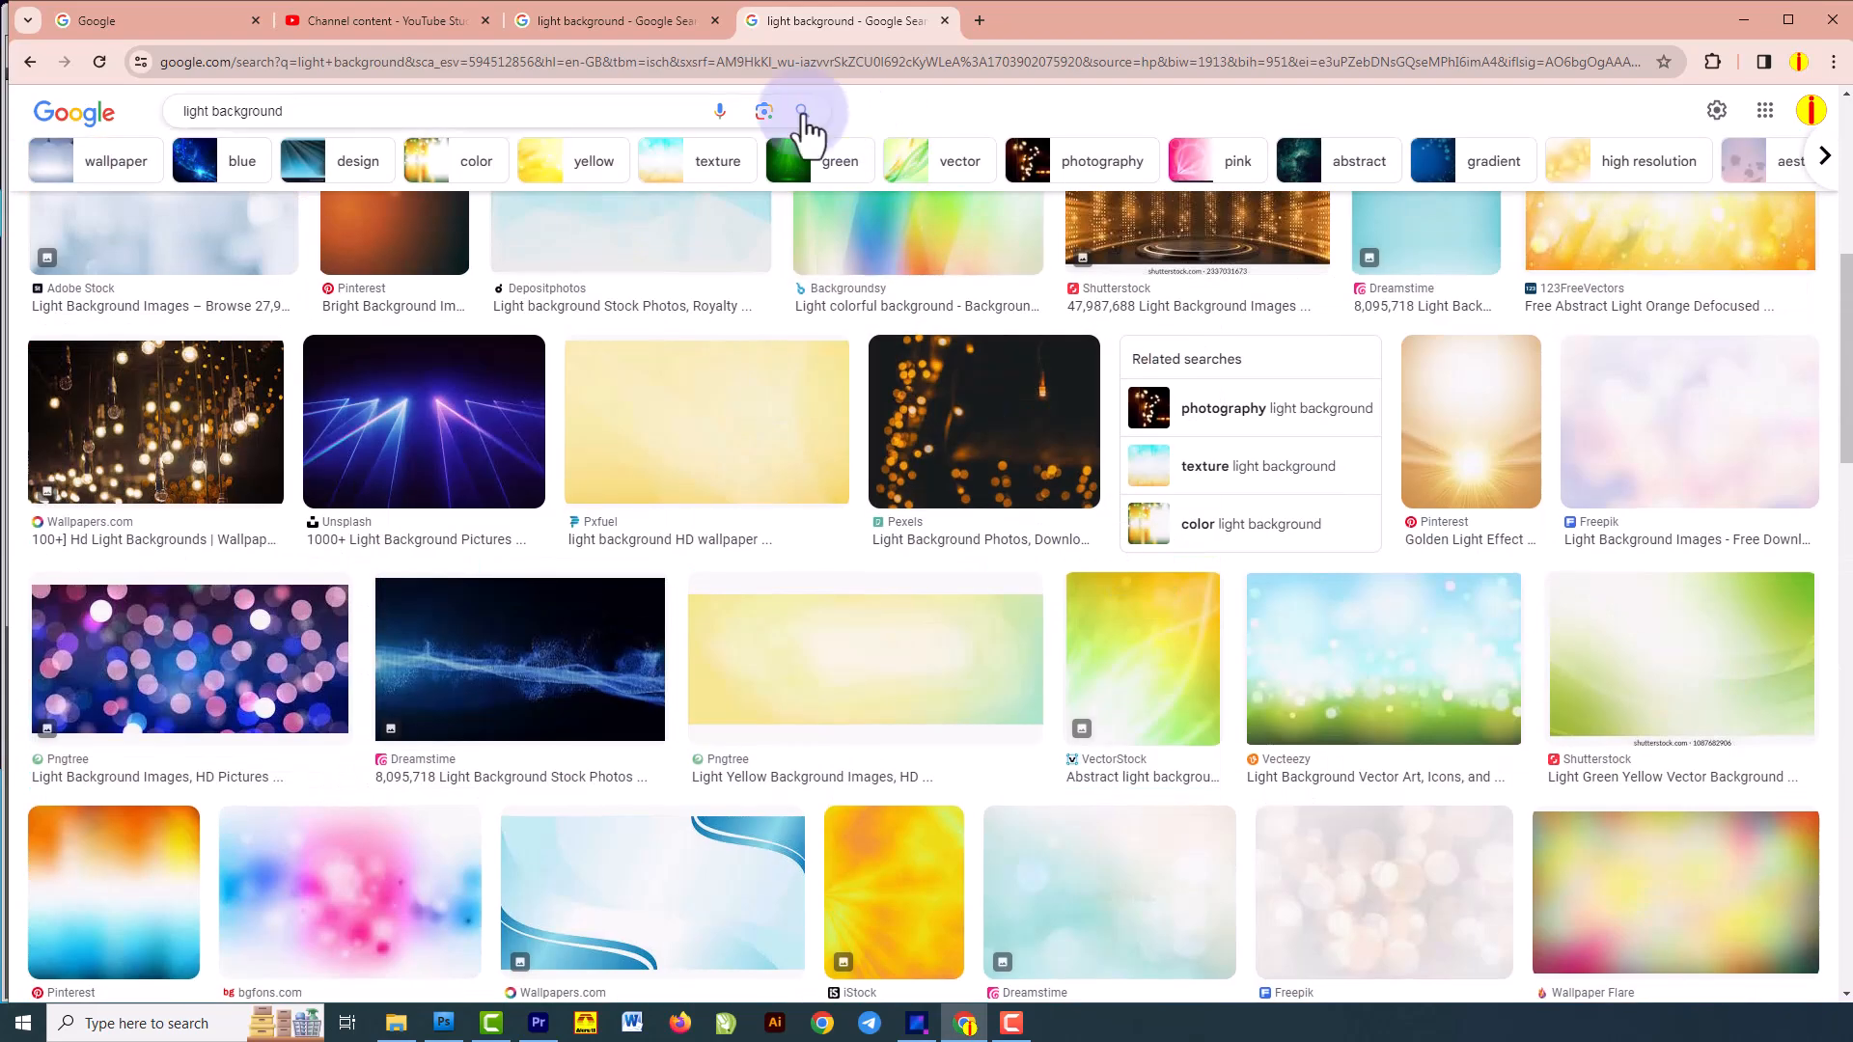
Return to the earlier "light background" results and copy the yellow-green Pixabay image to the clipboard.
click(598, 23)
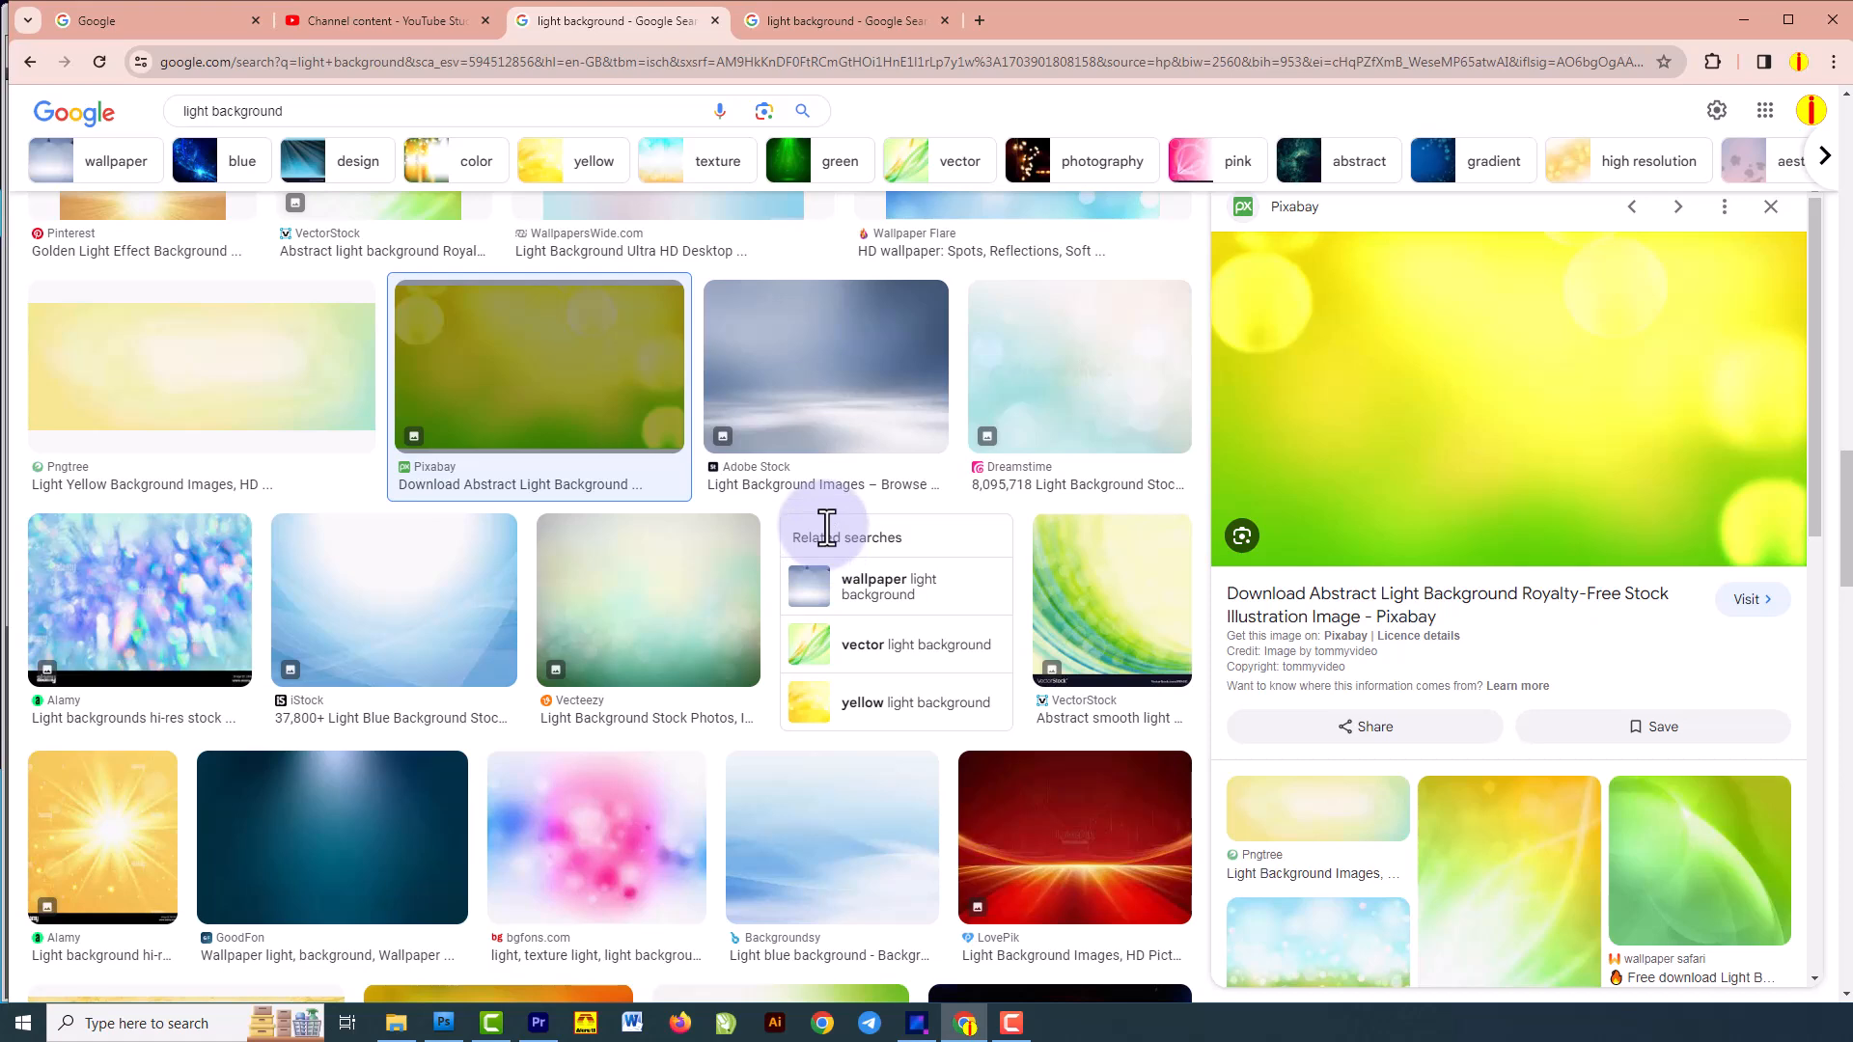
scroll(1808, 611, up, 3)
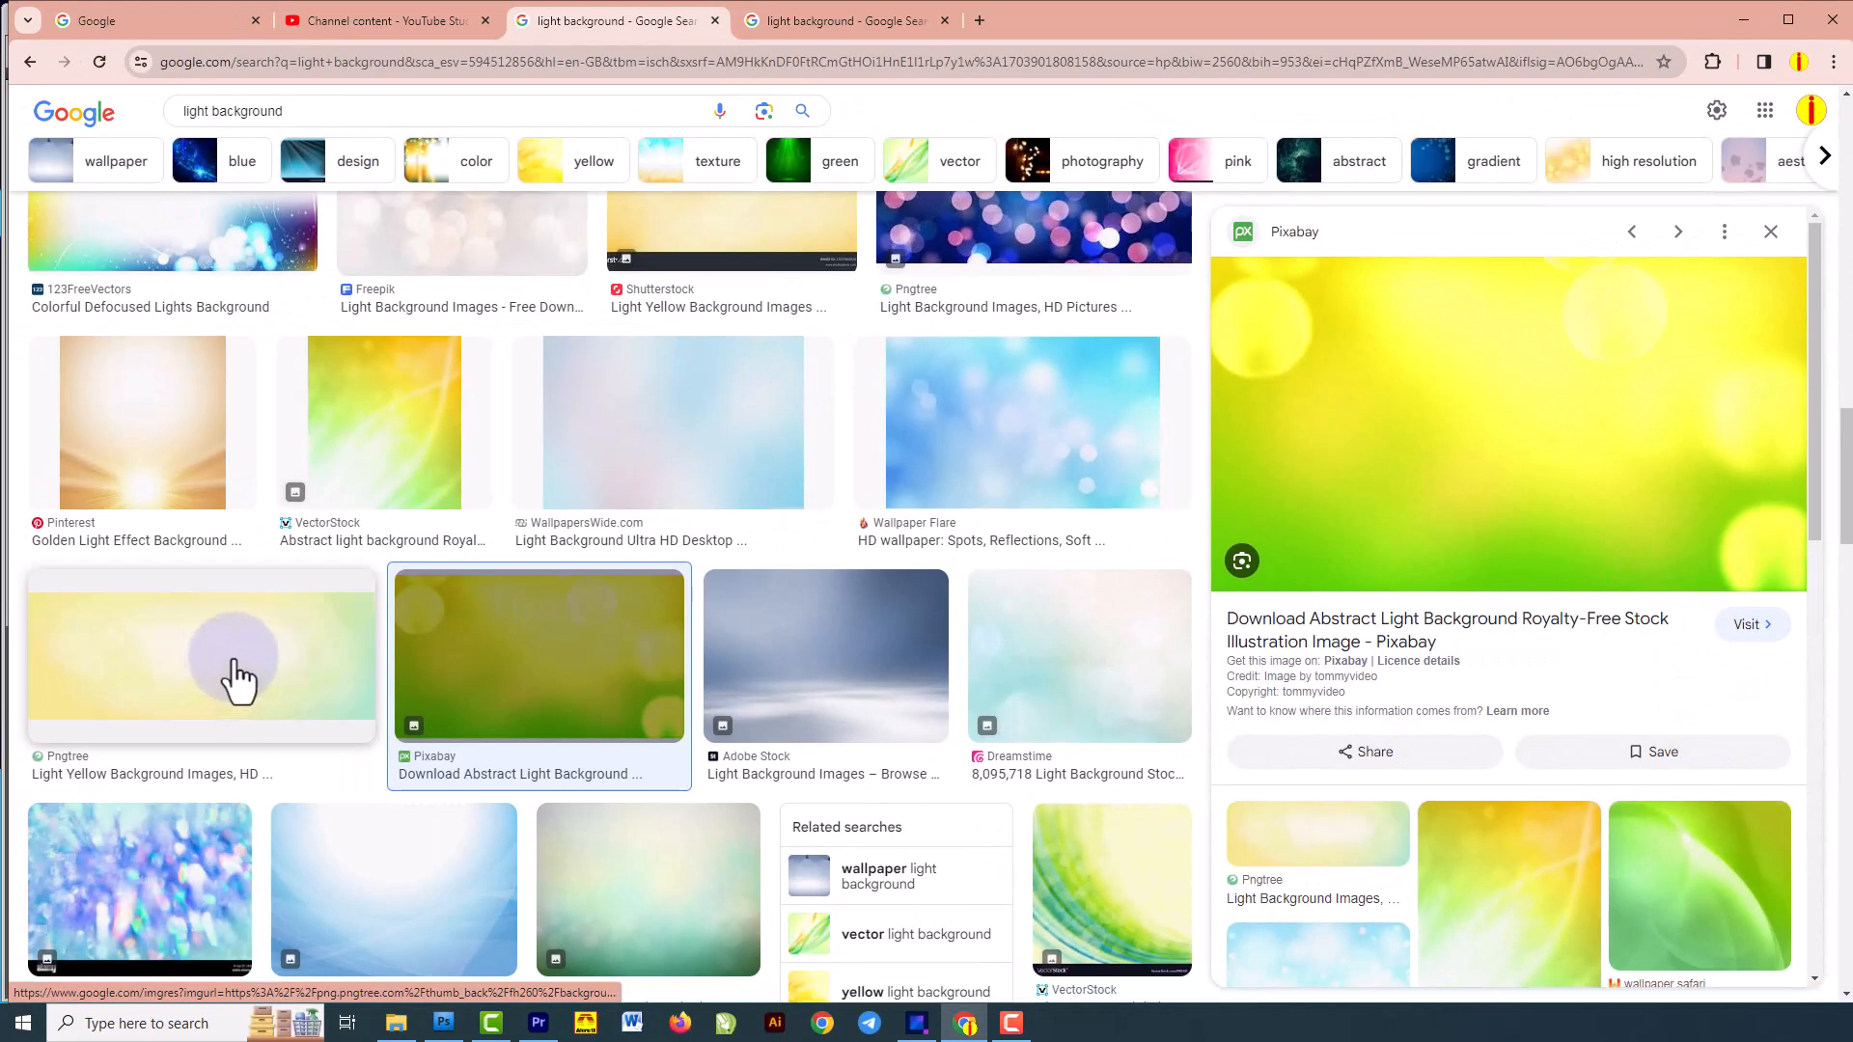
click(236, 680)
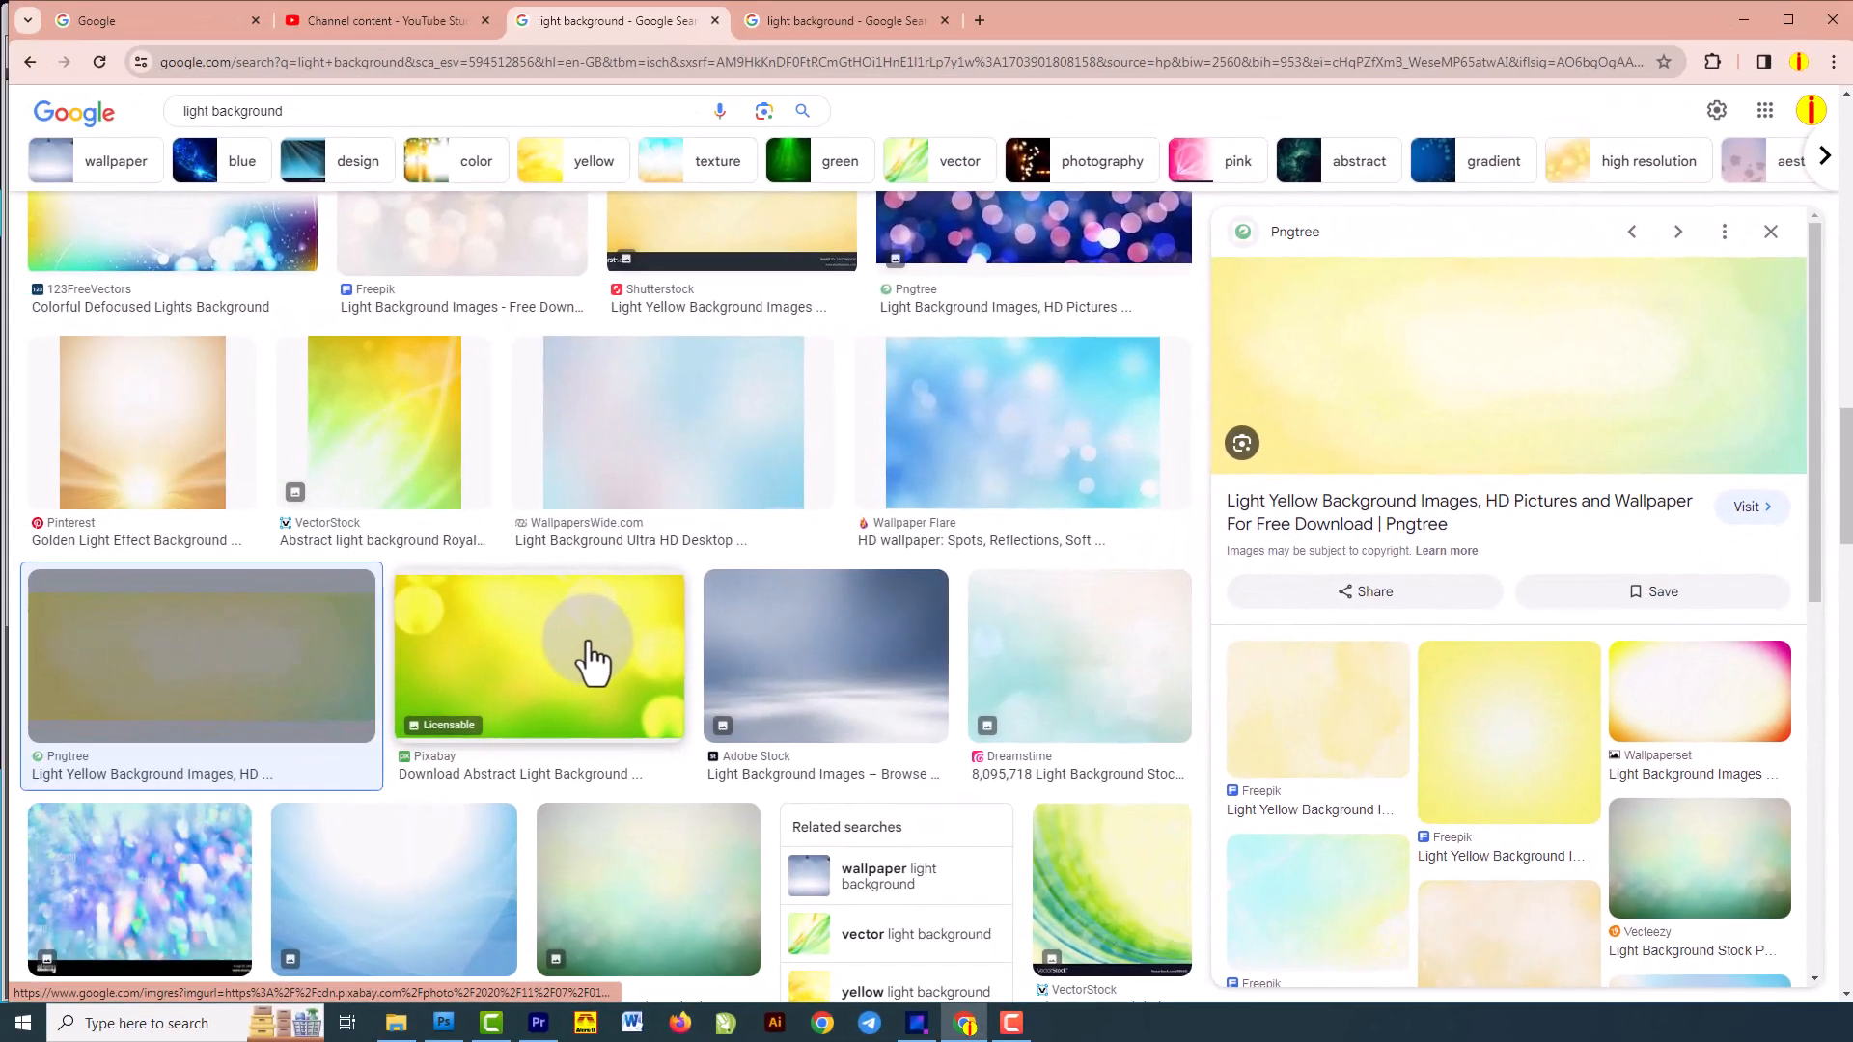
click(590, 647)
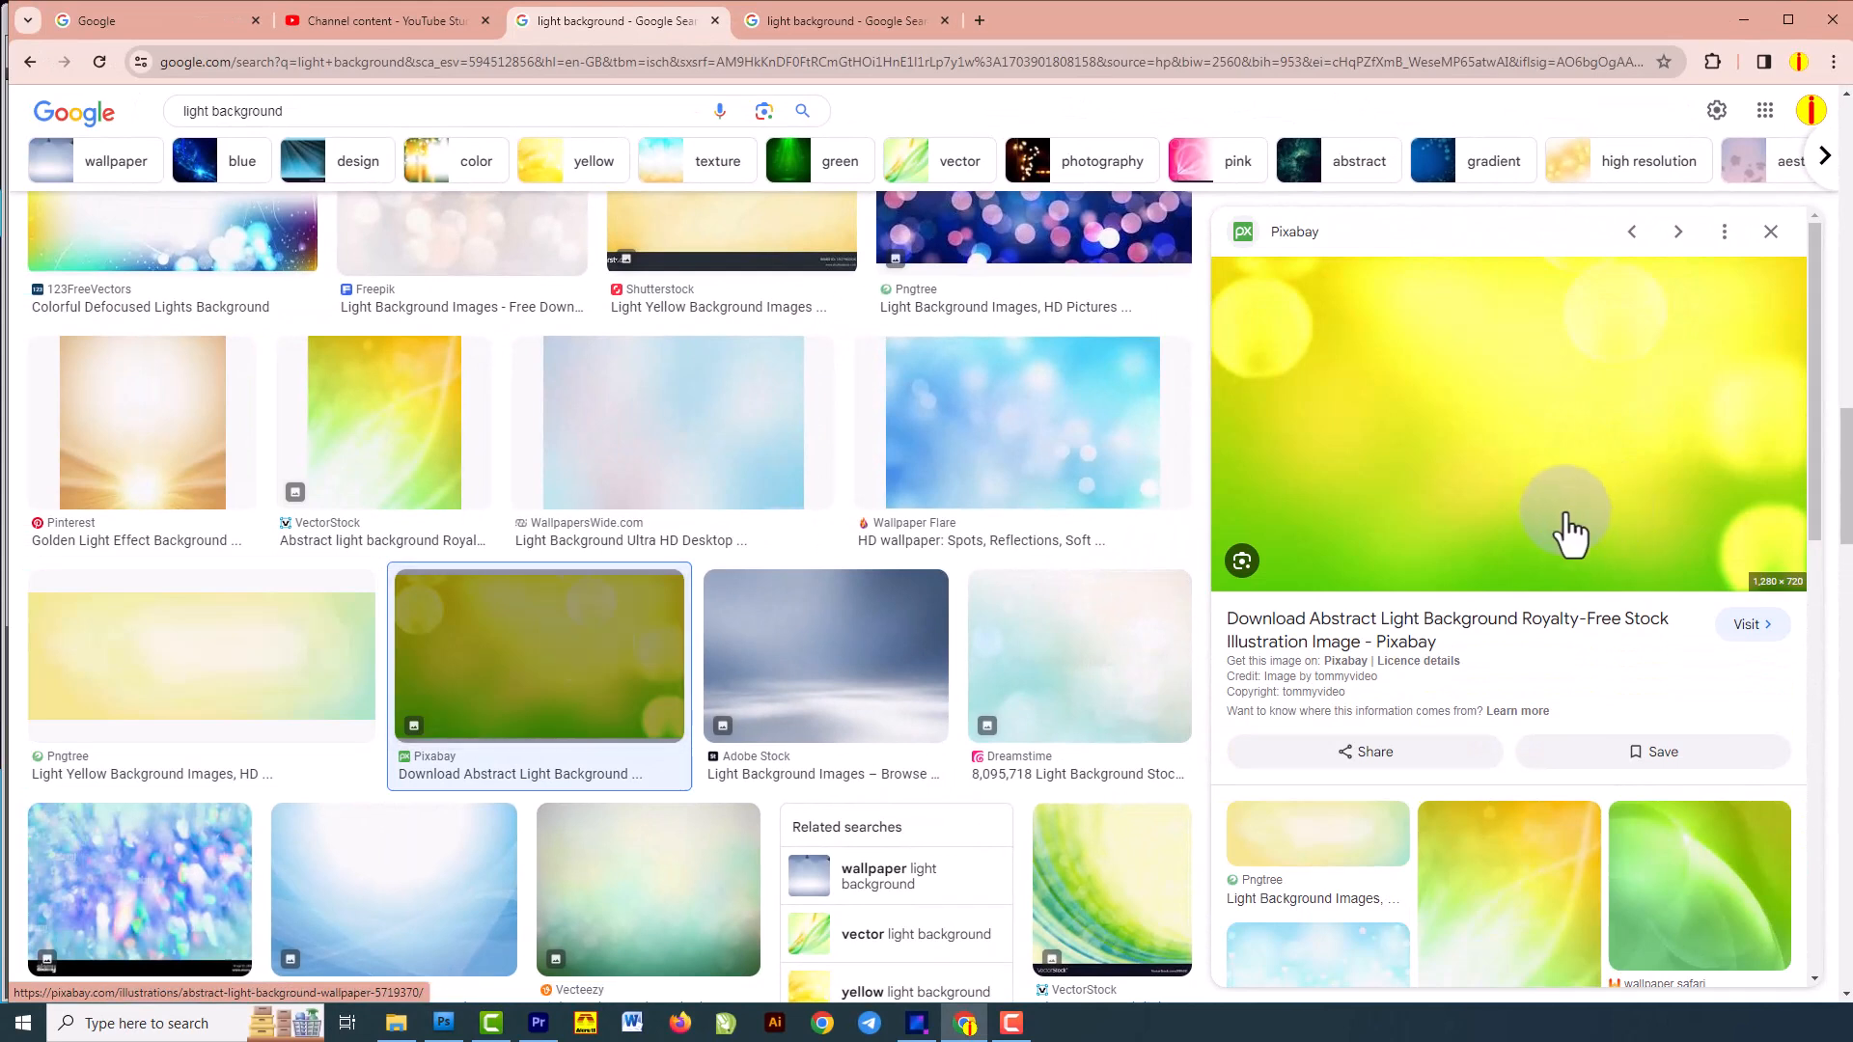
right_click(1539, 400)
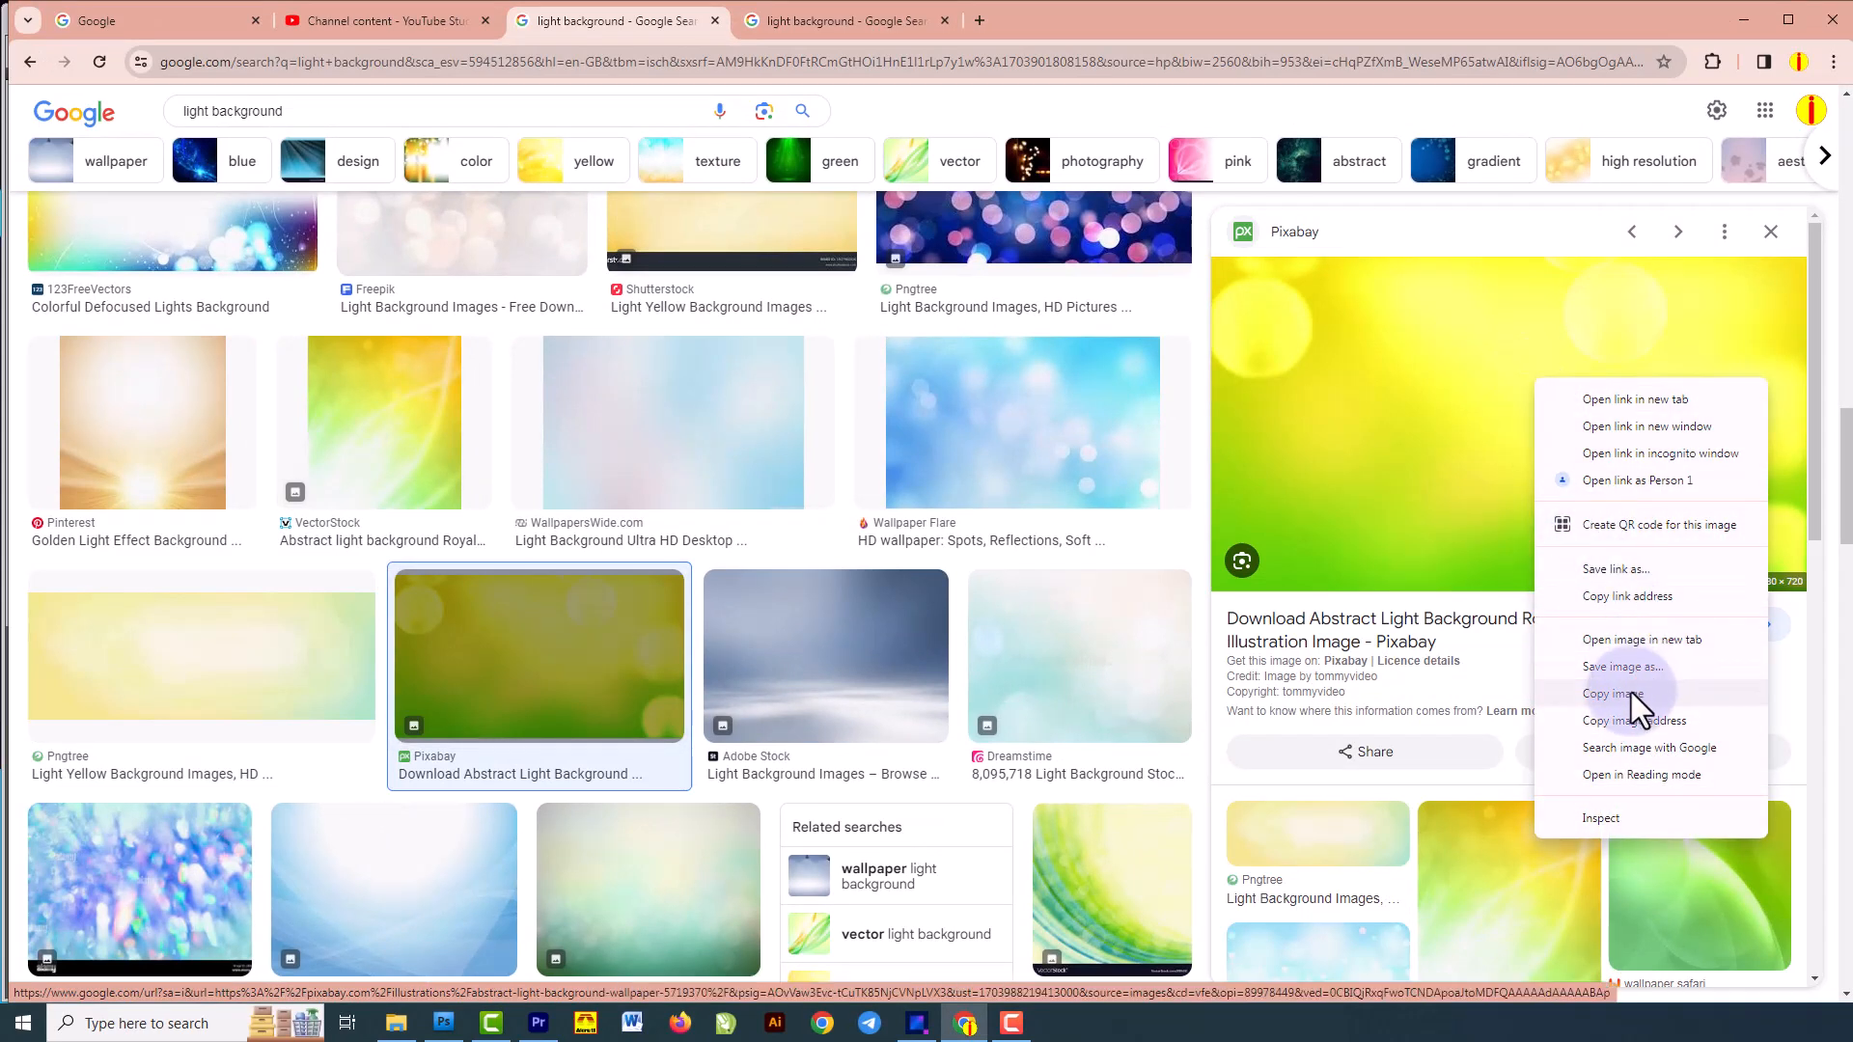
click(1587, 696)
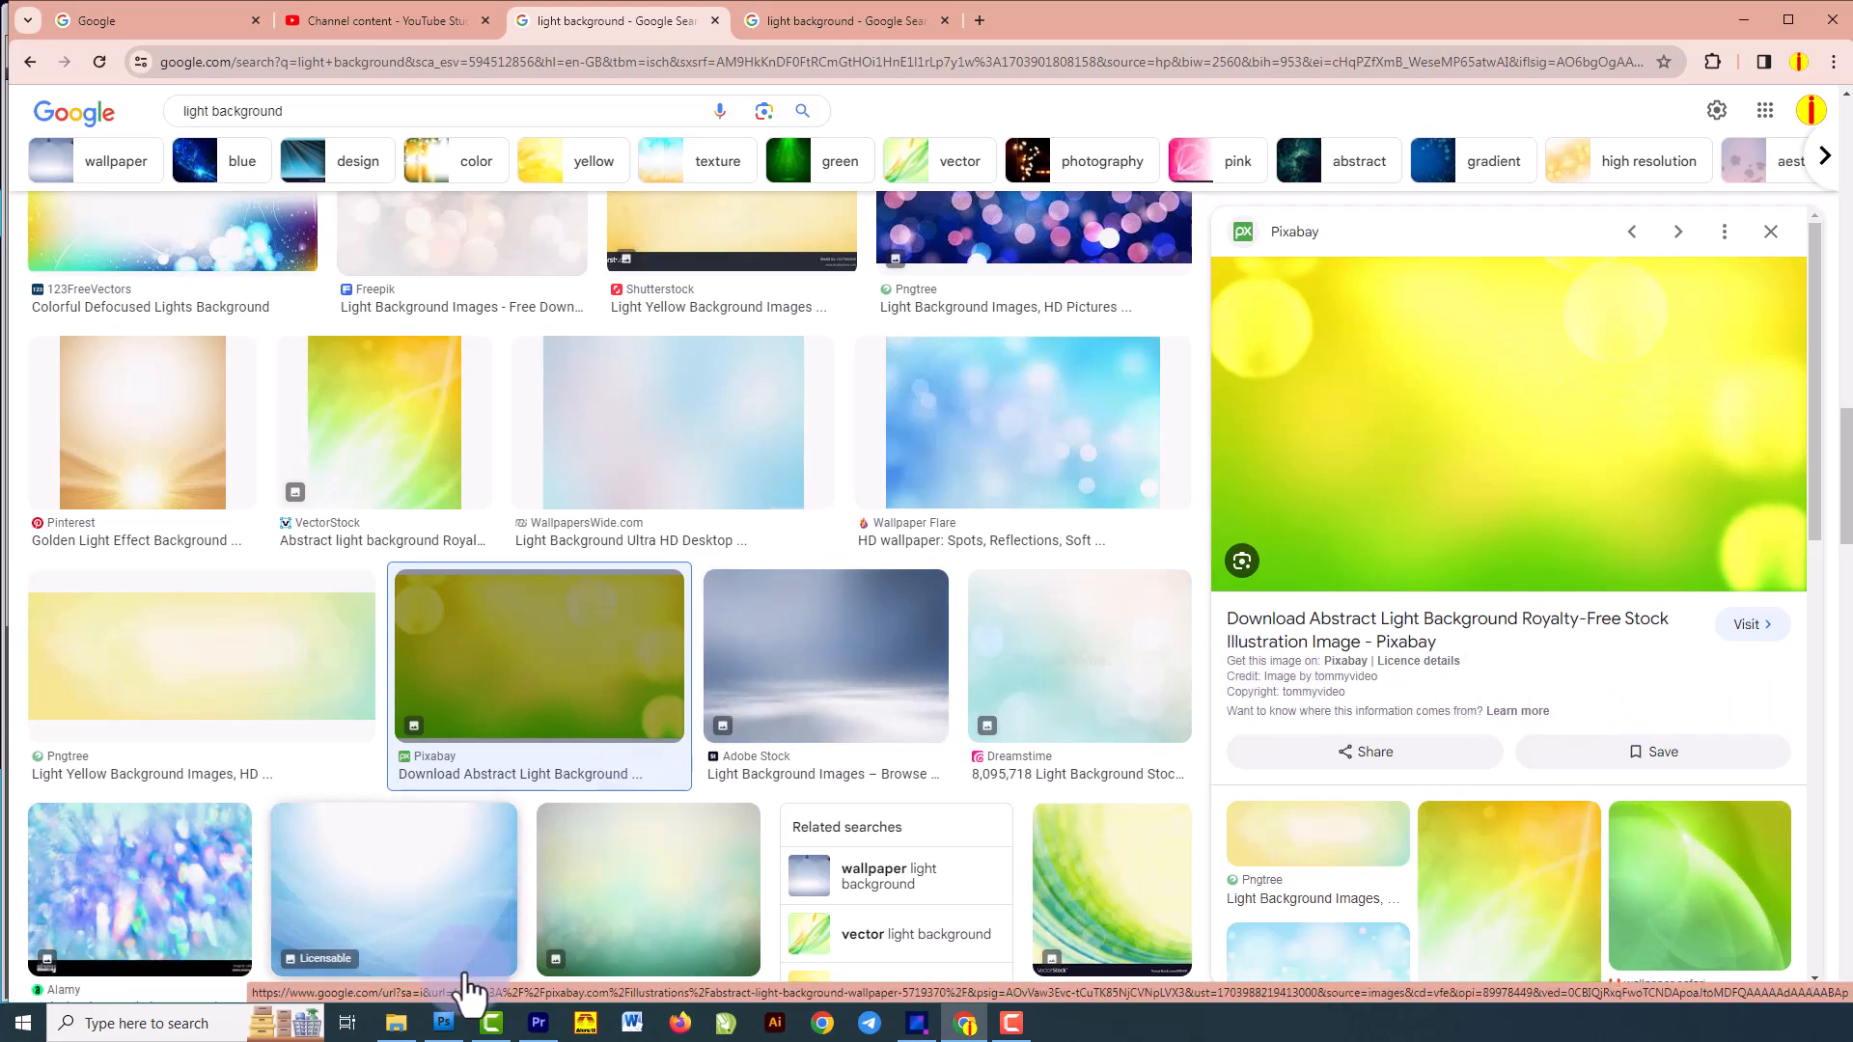
Switch to Photoshop and create a new document 96 inches wide and 48 inches high.
click(441, 1023)
click(944, 530)
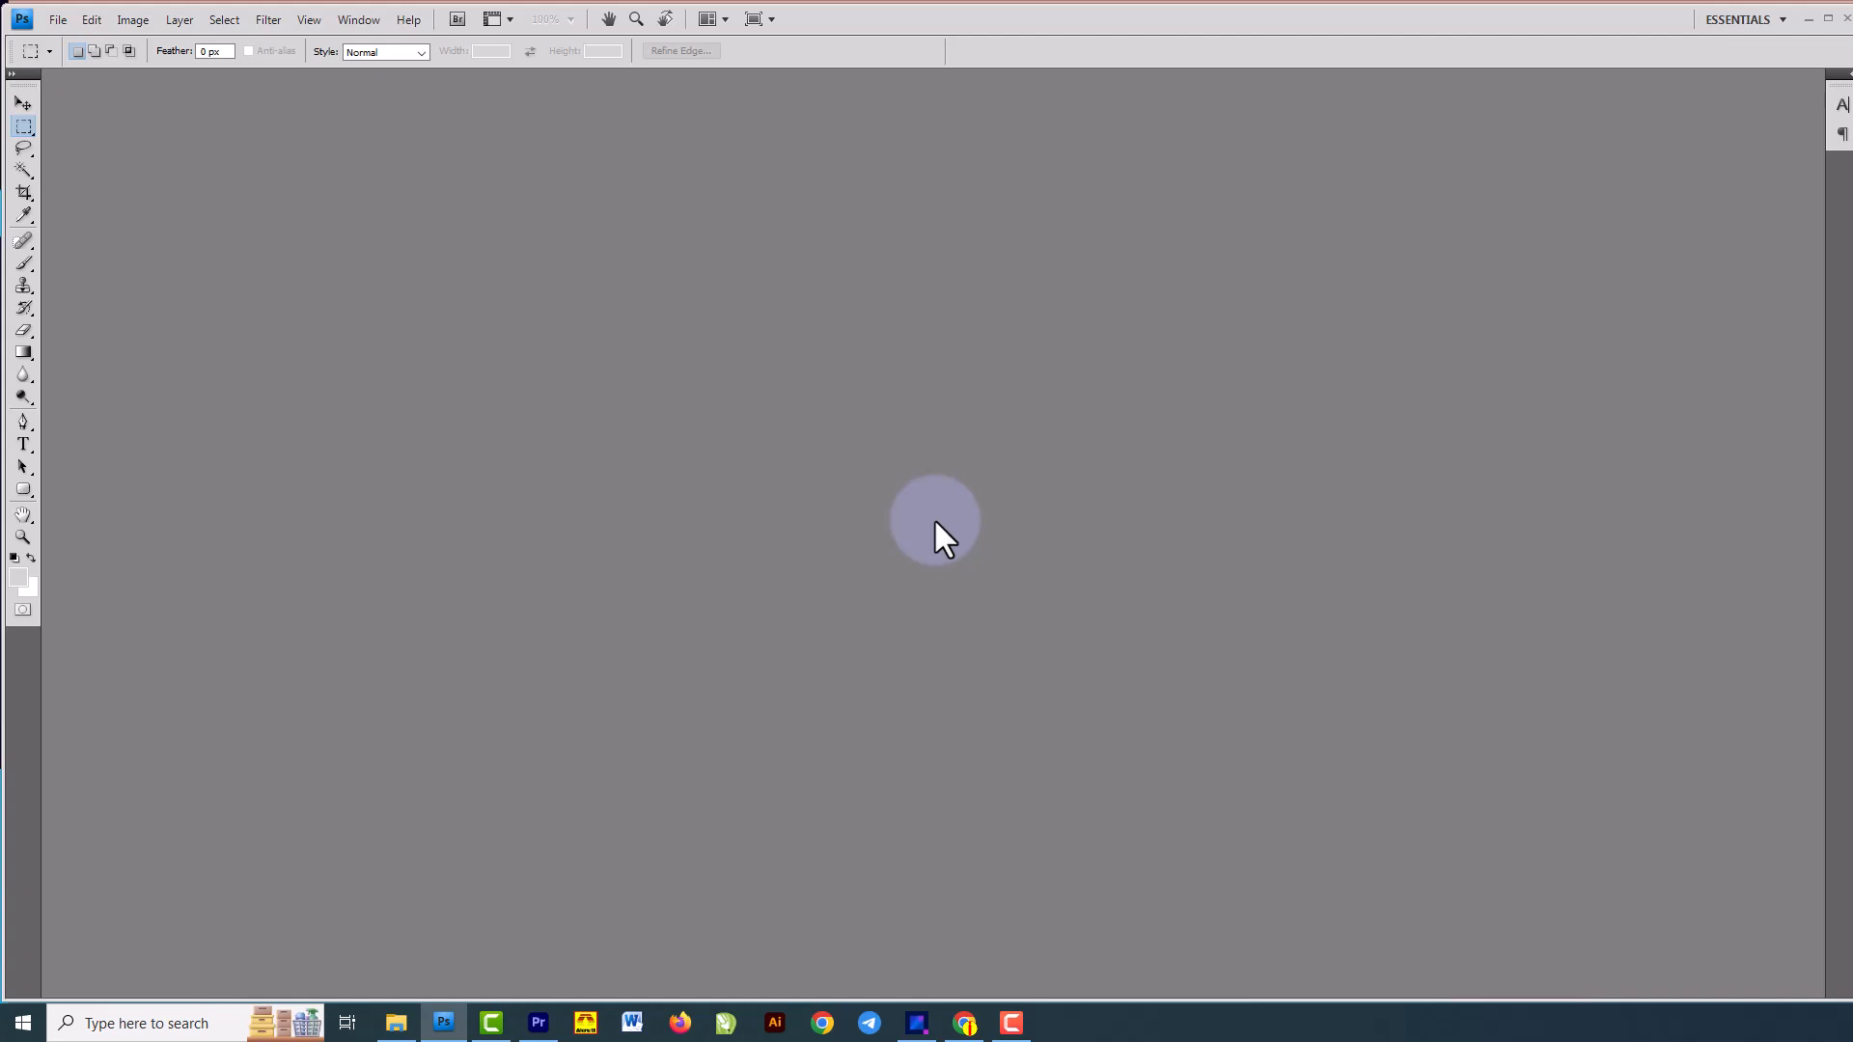
click(55, 18)
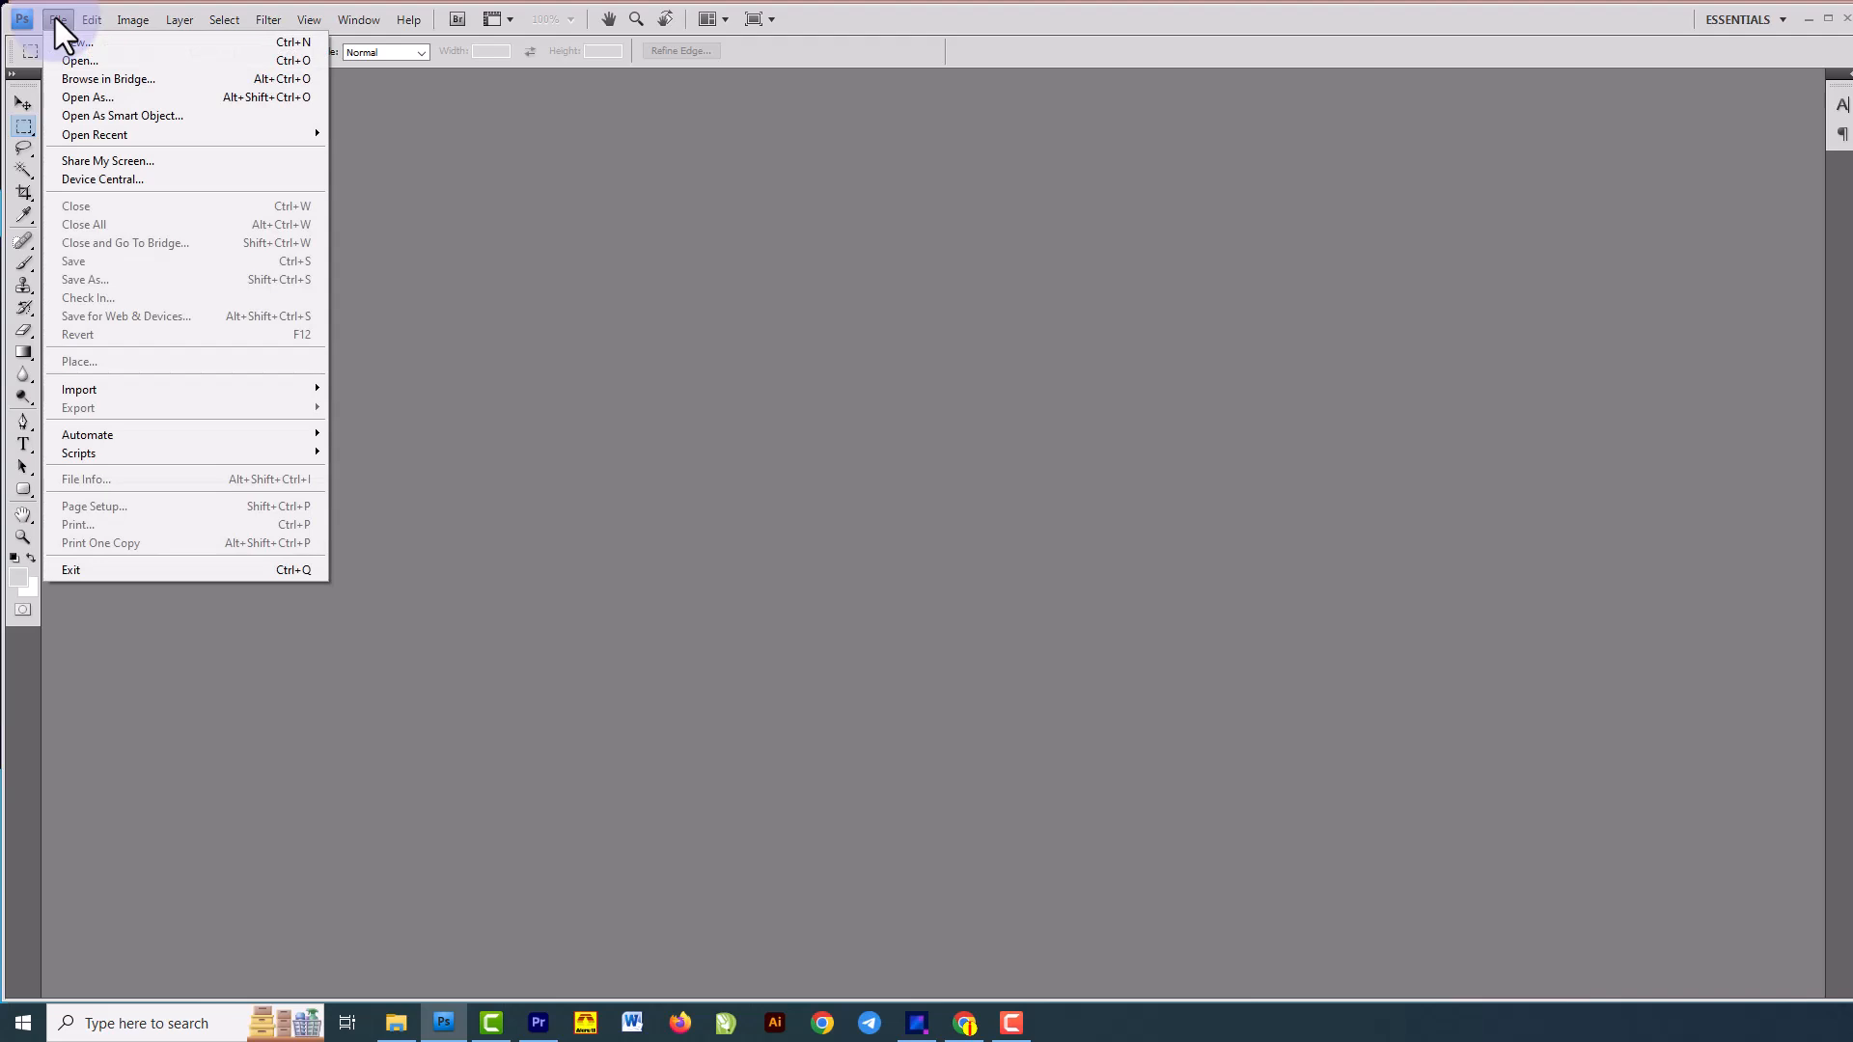
click(58, 44)
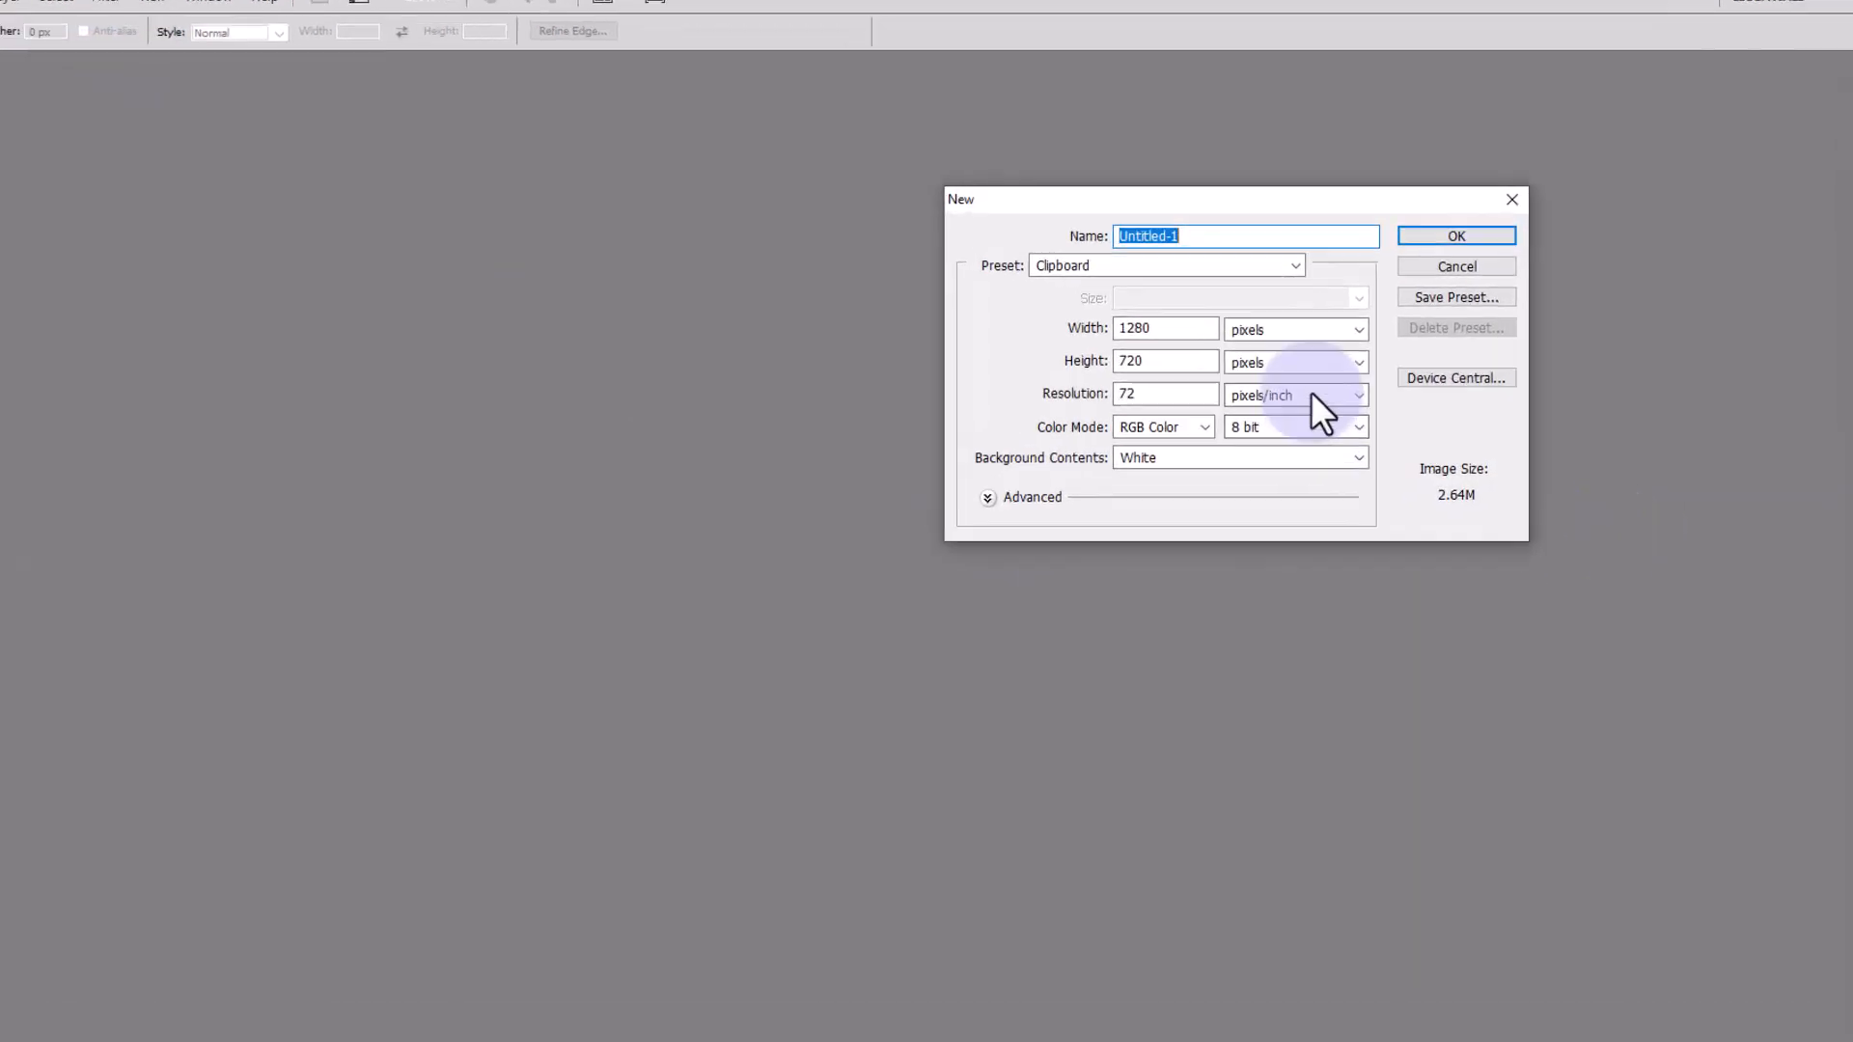
click(1332, 318)
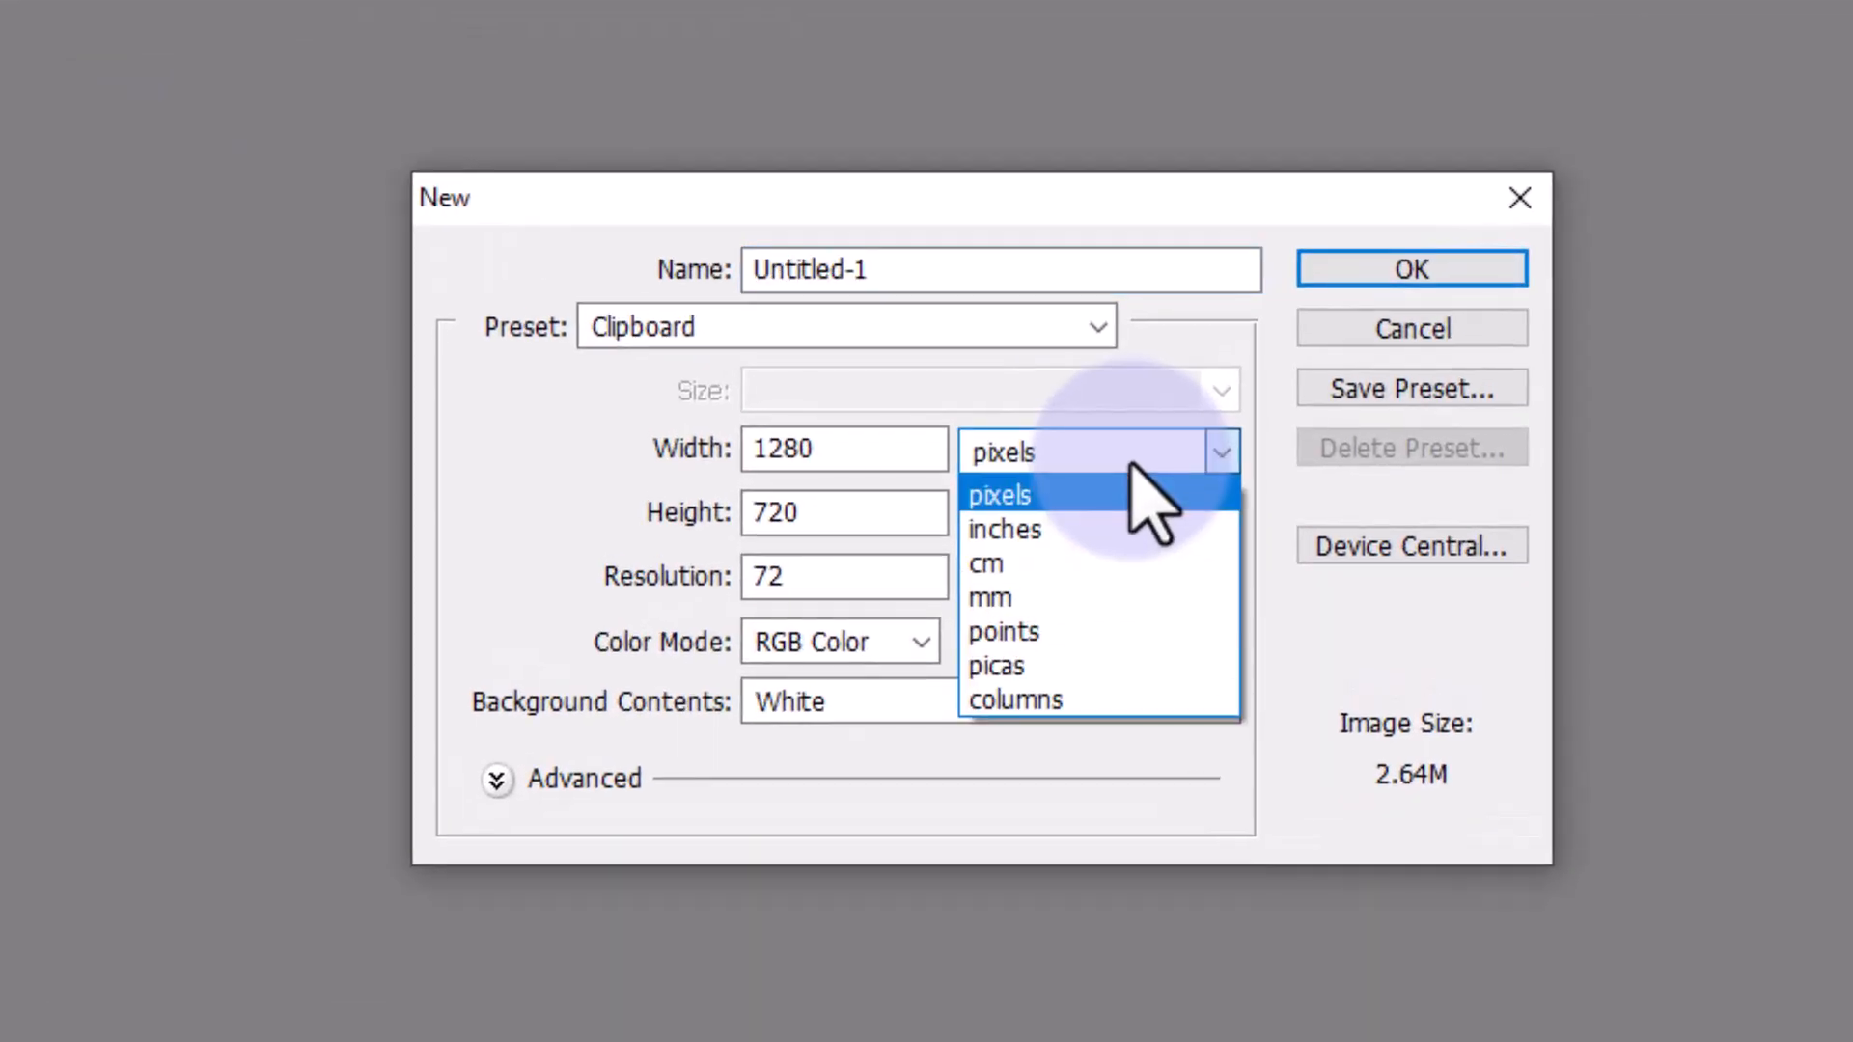
click(1061, 528)
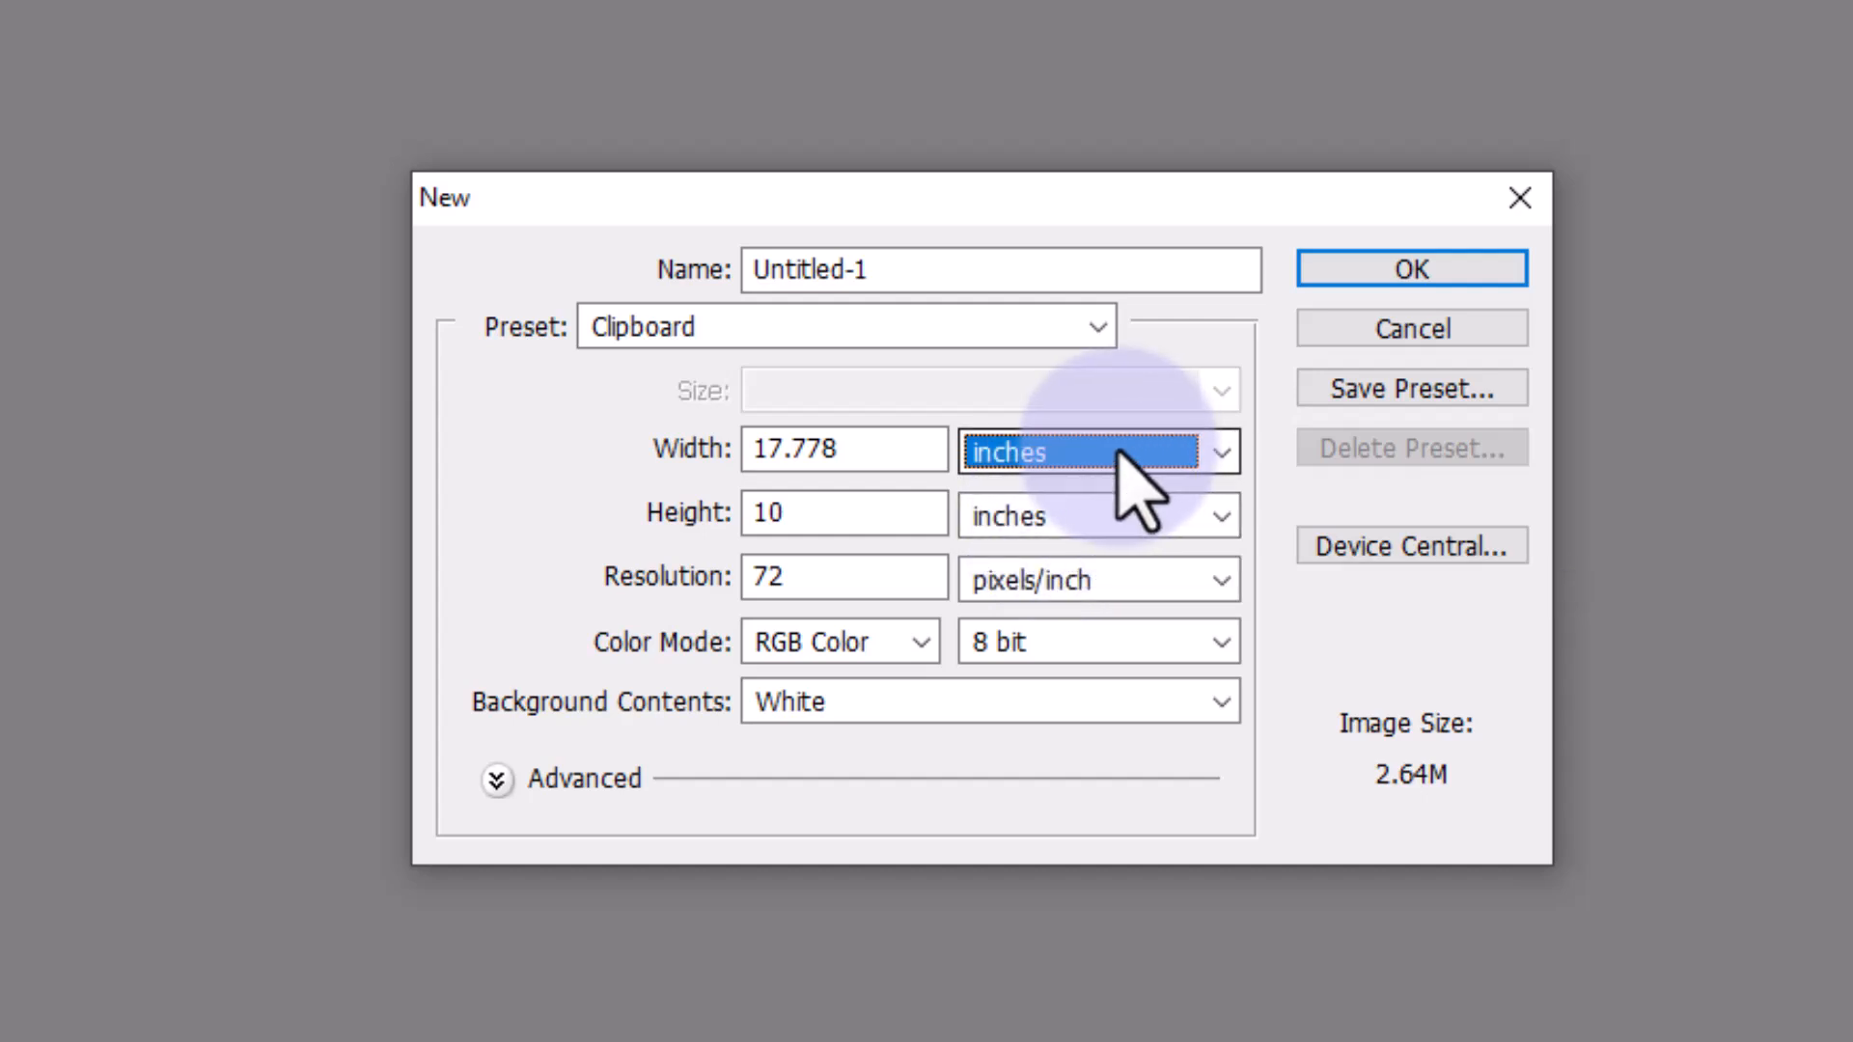
click(873, 446)
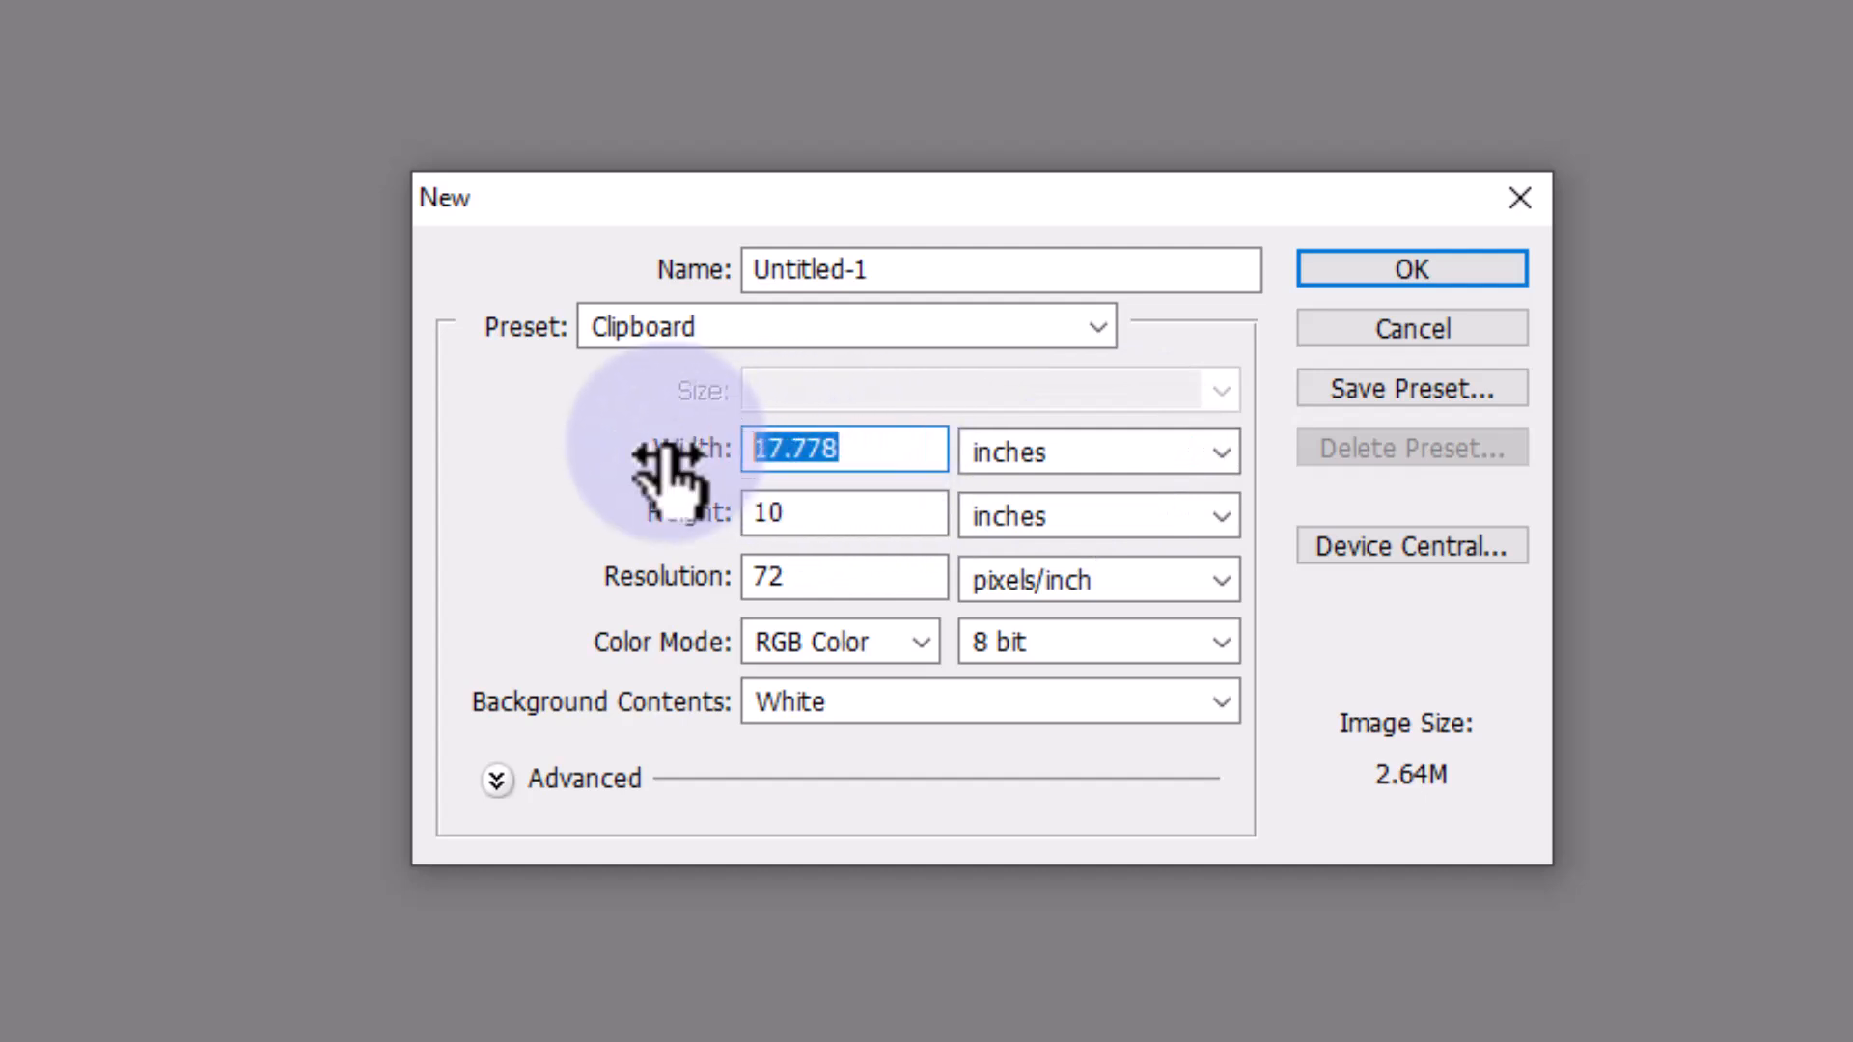
text(96)
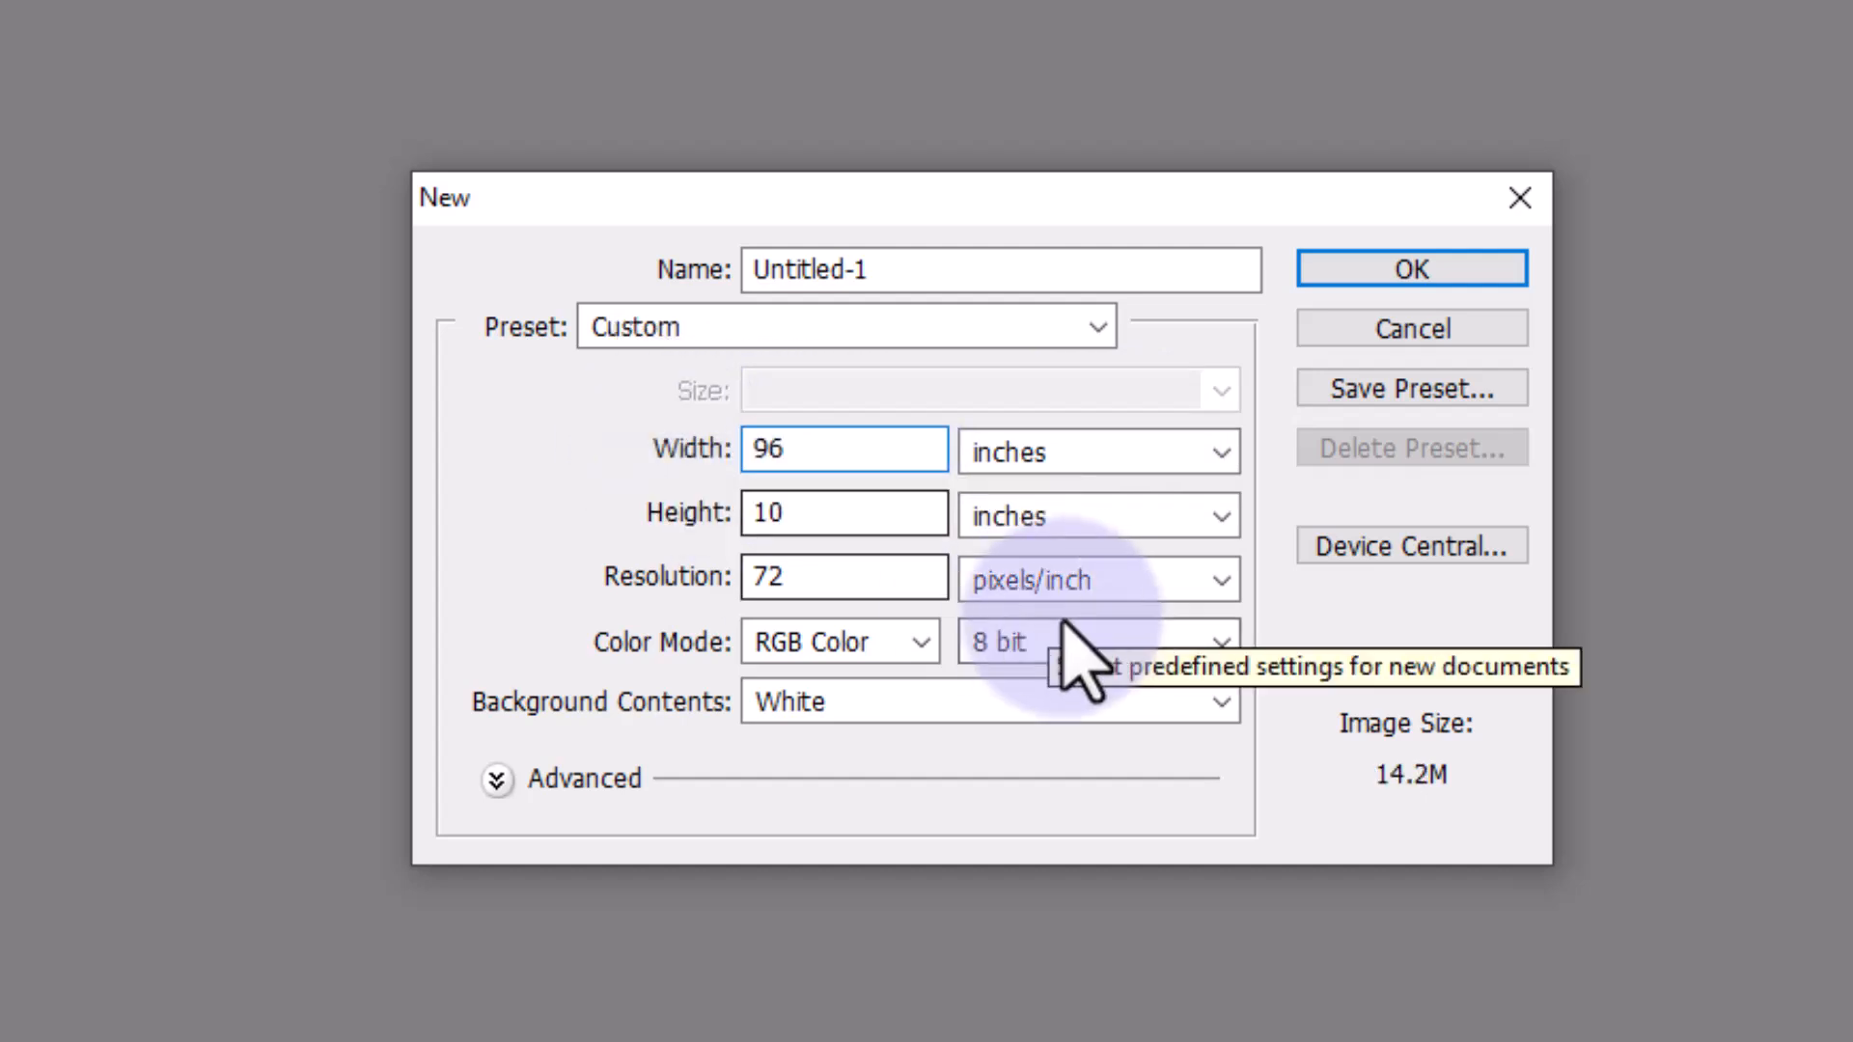
key(Tab)
text(48)
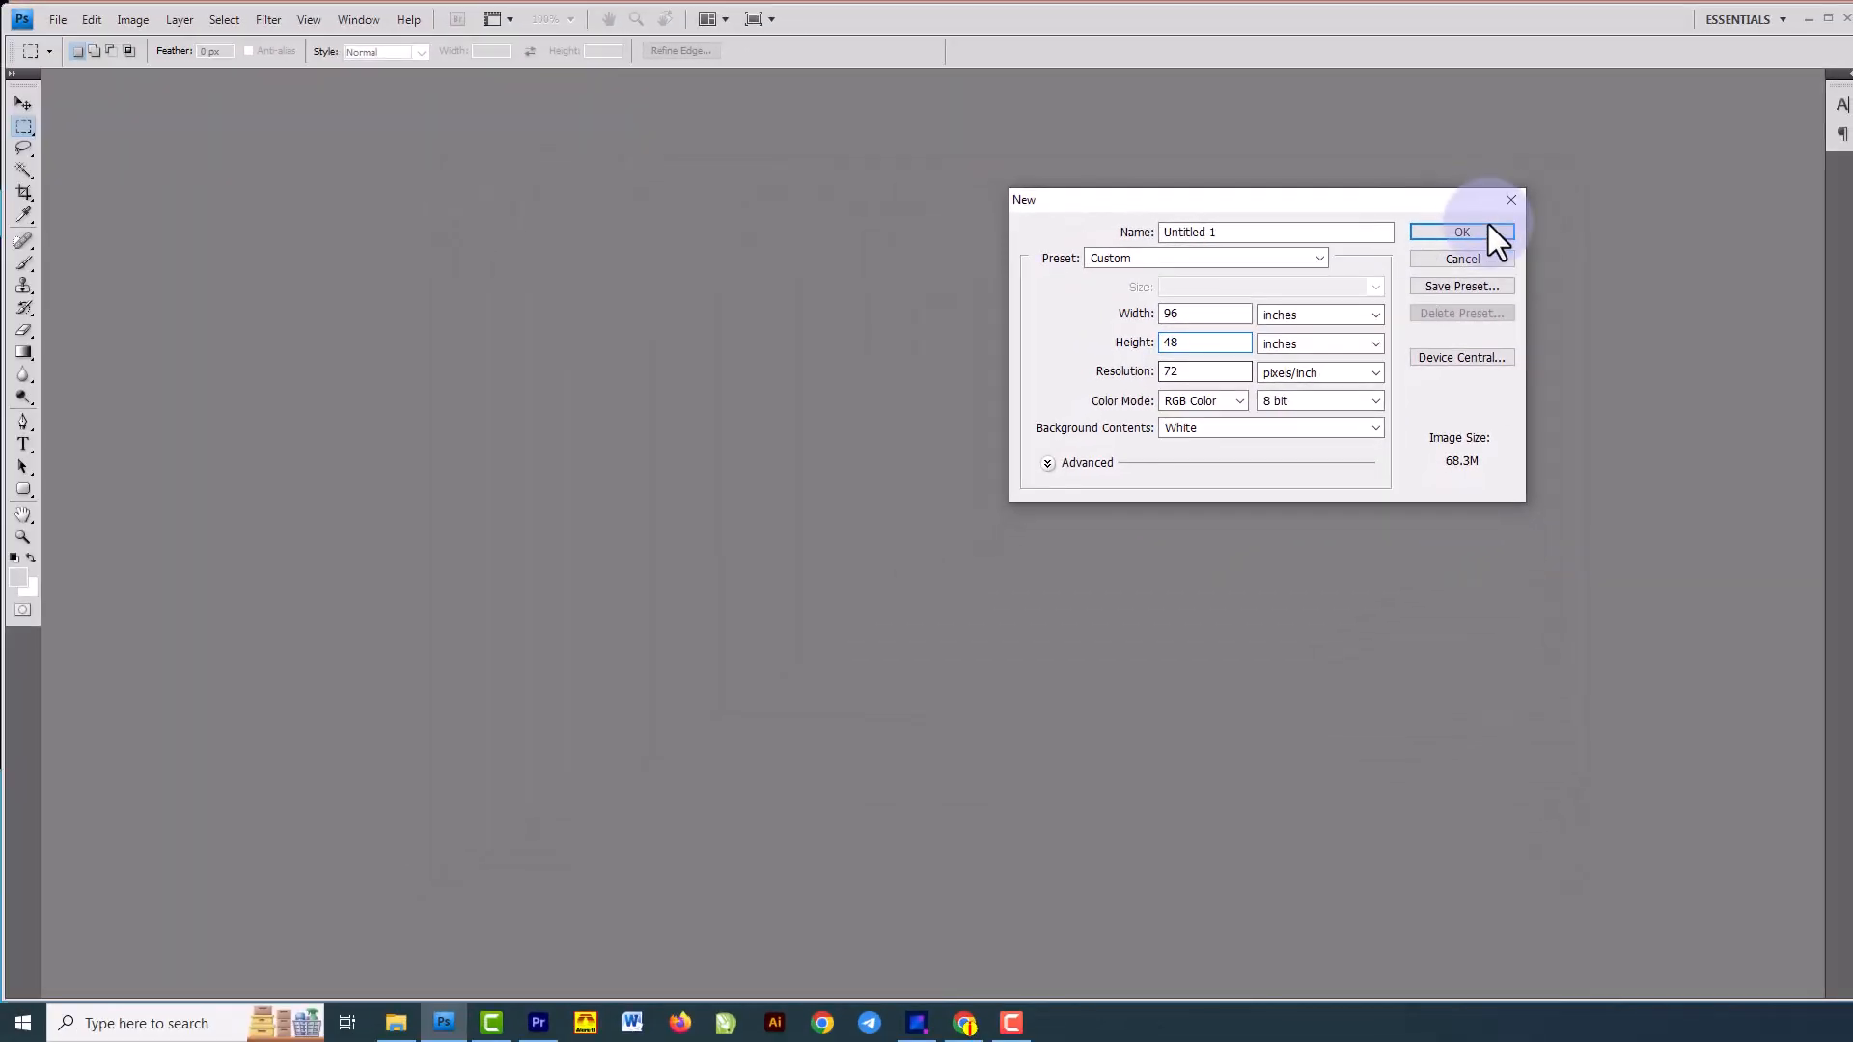
click(1483, 229)
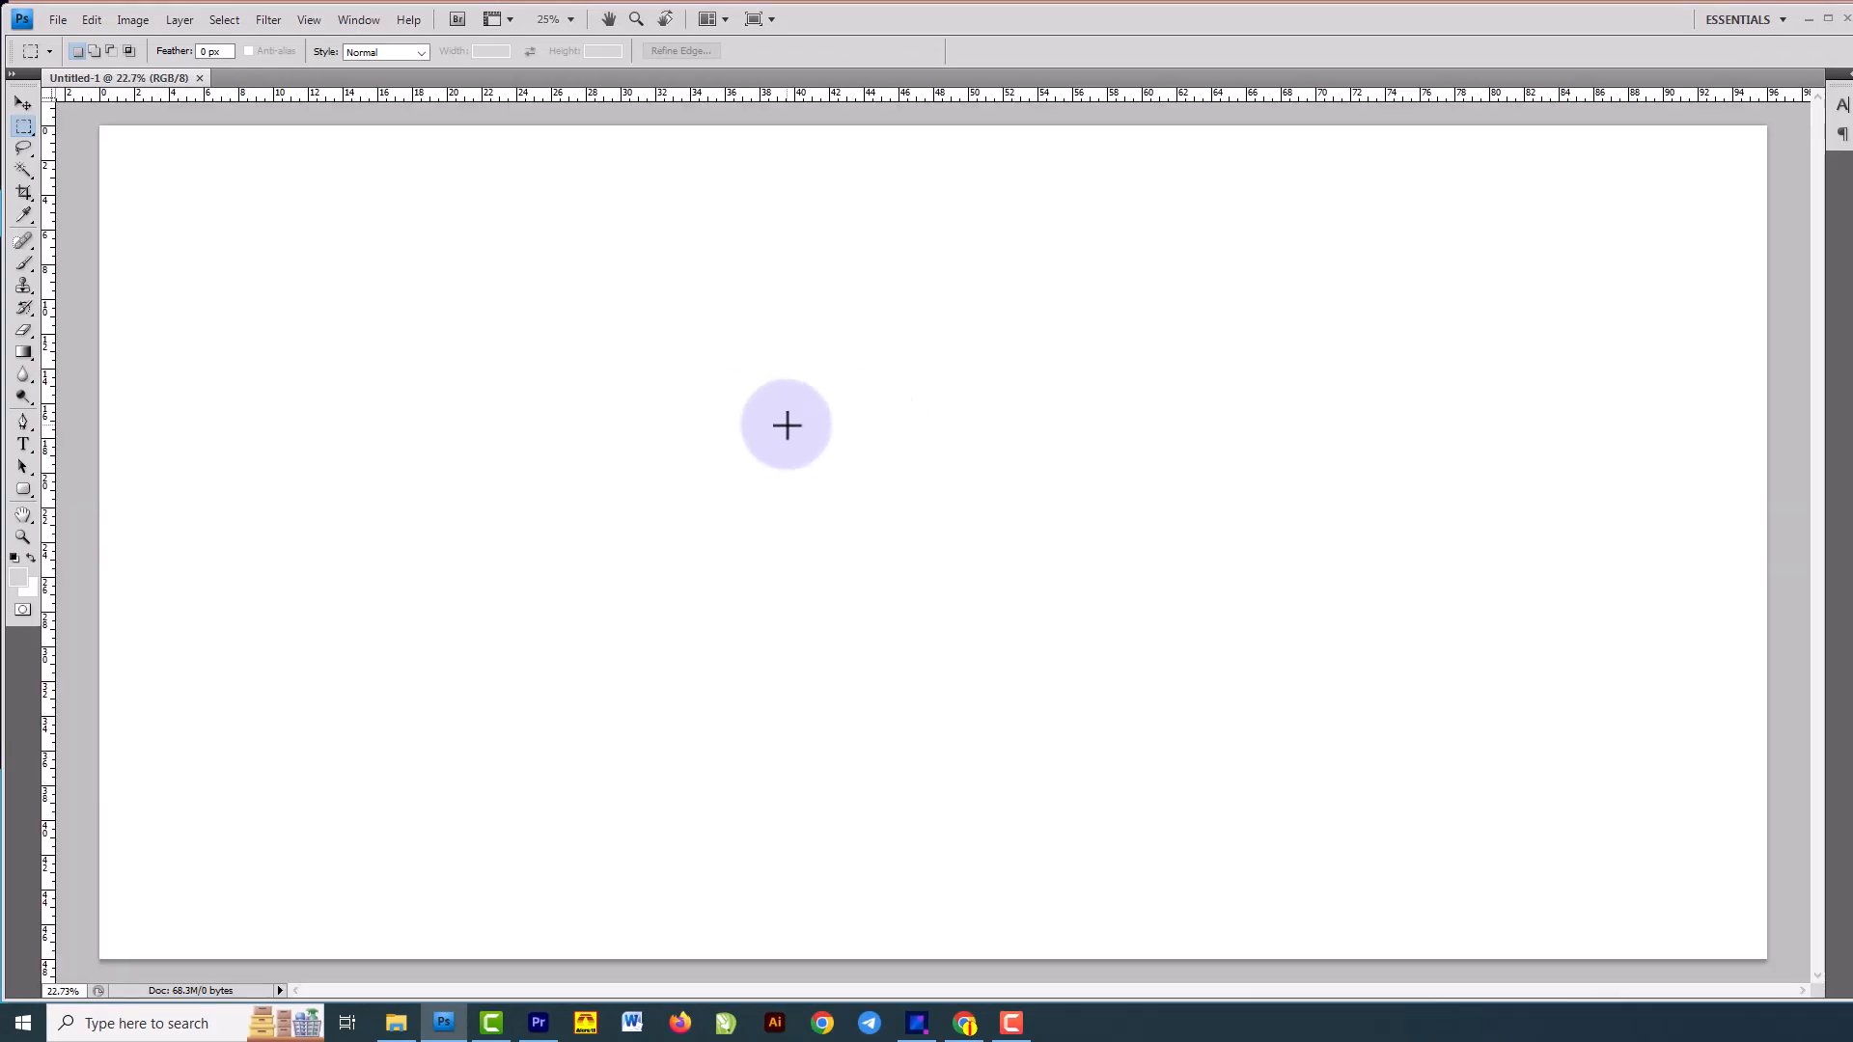
Paste the copied background image and scale it proportionally from its centre to about 597% so it covers the whole canvas.
scroll(787, 422, down, 2)
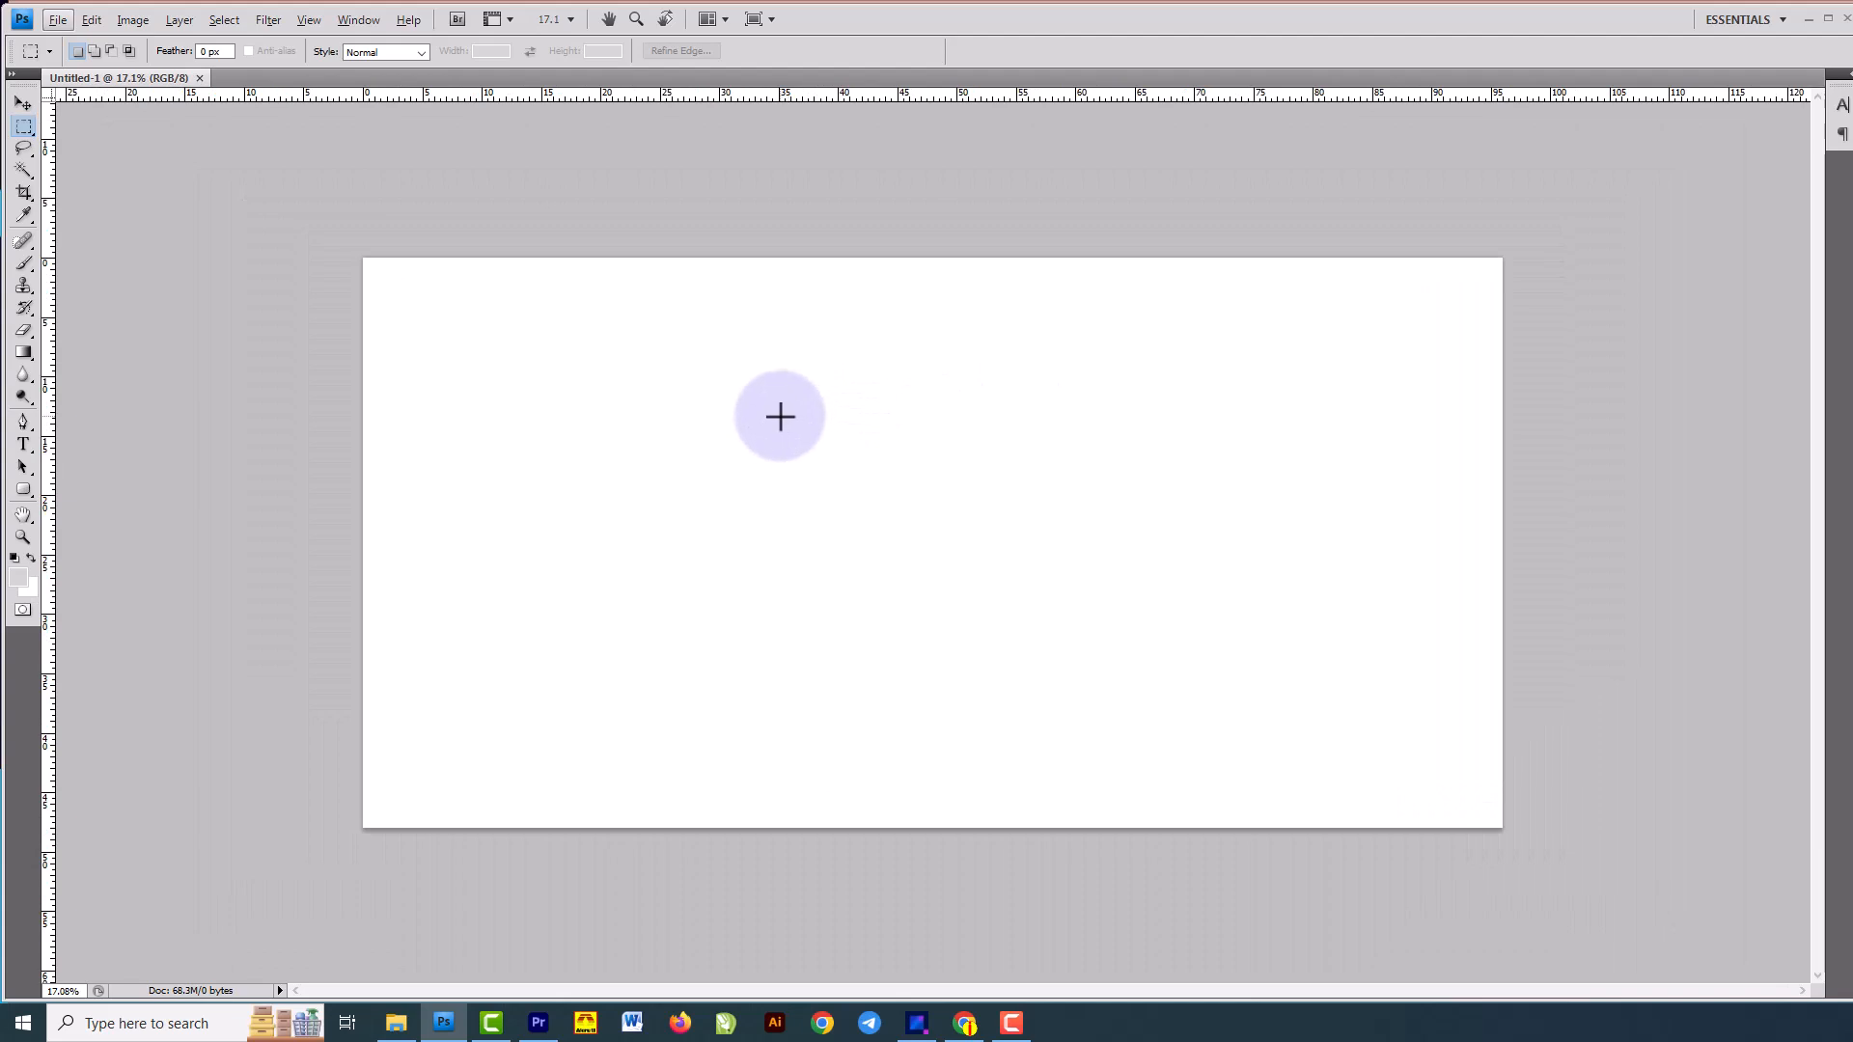
key(v)
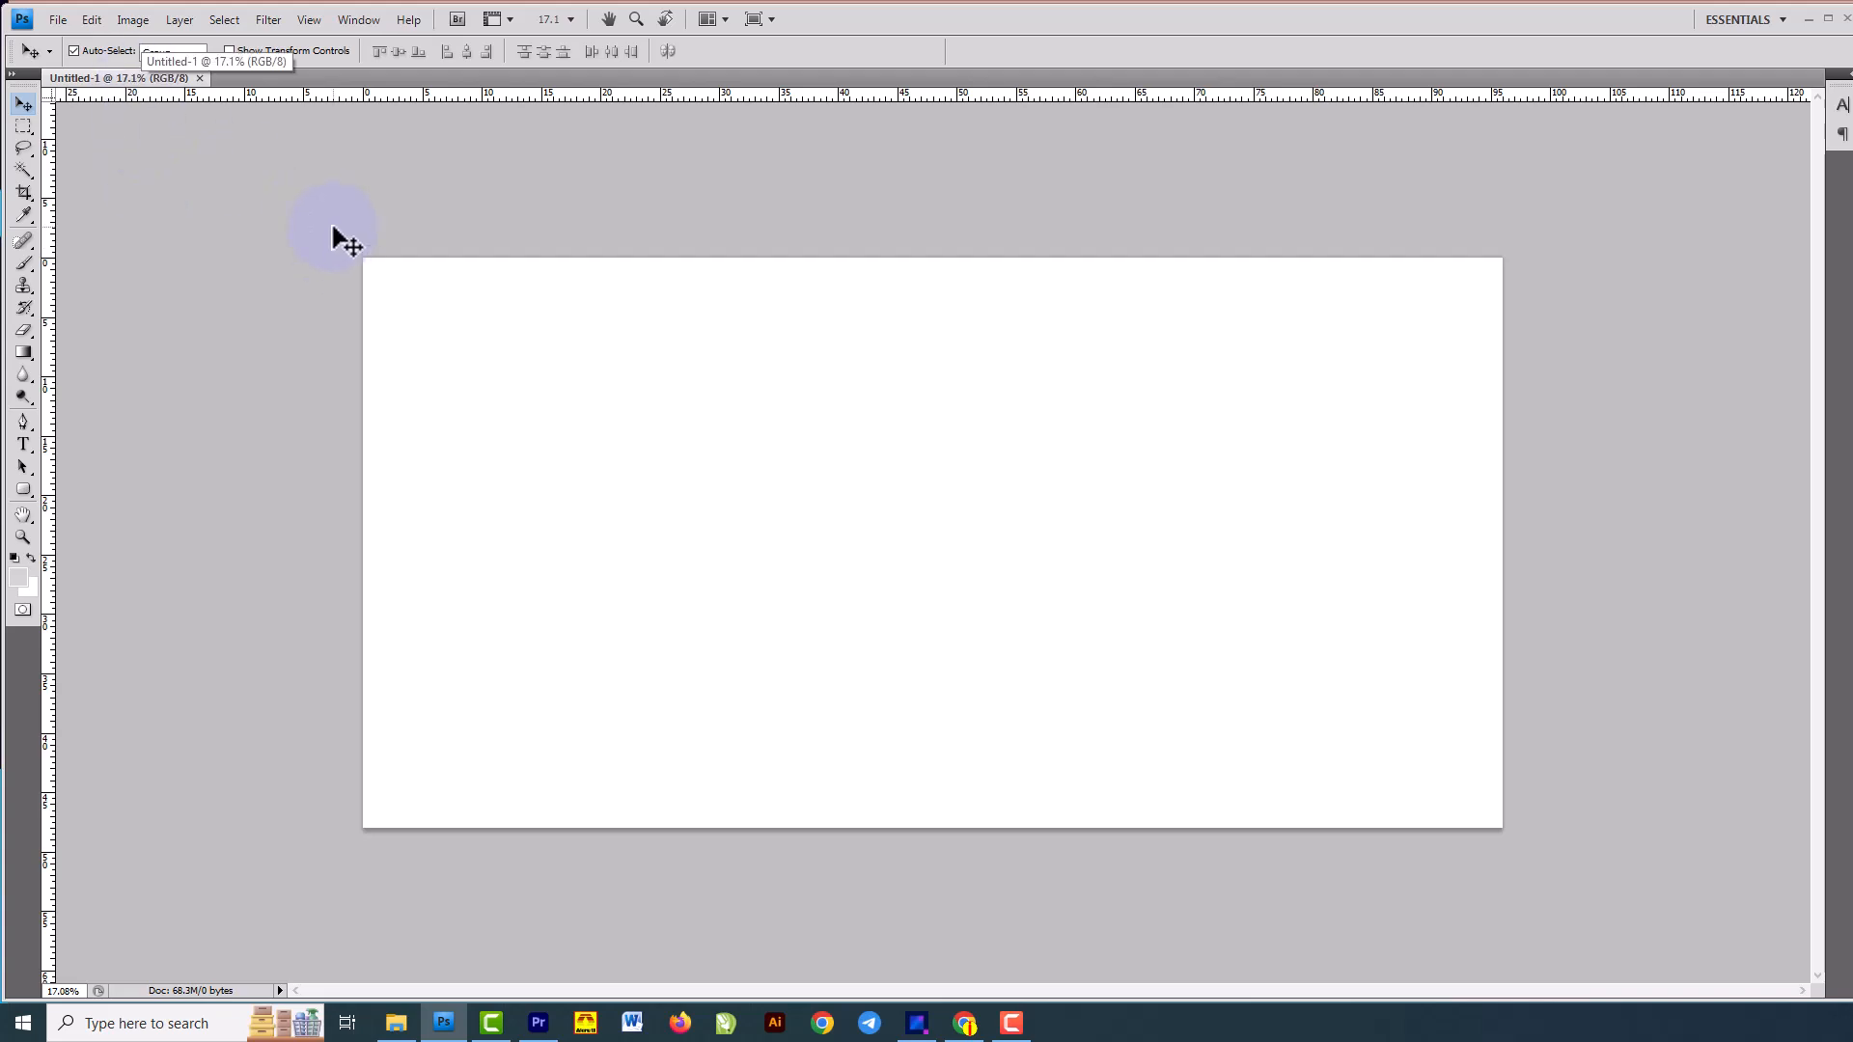
key(ctrl+v)
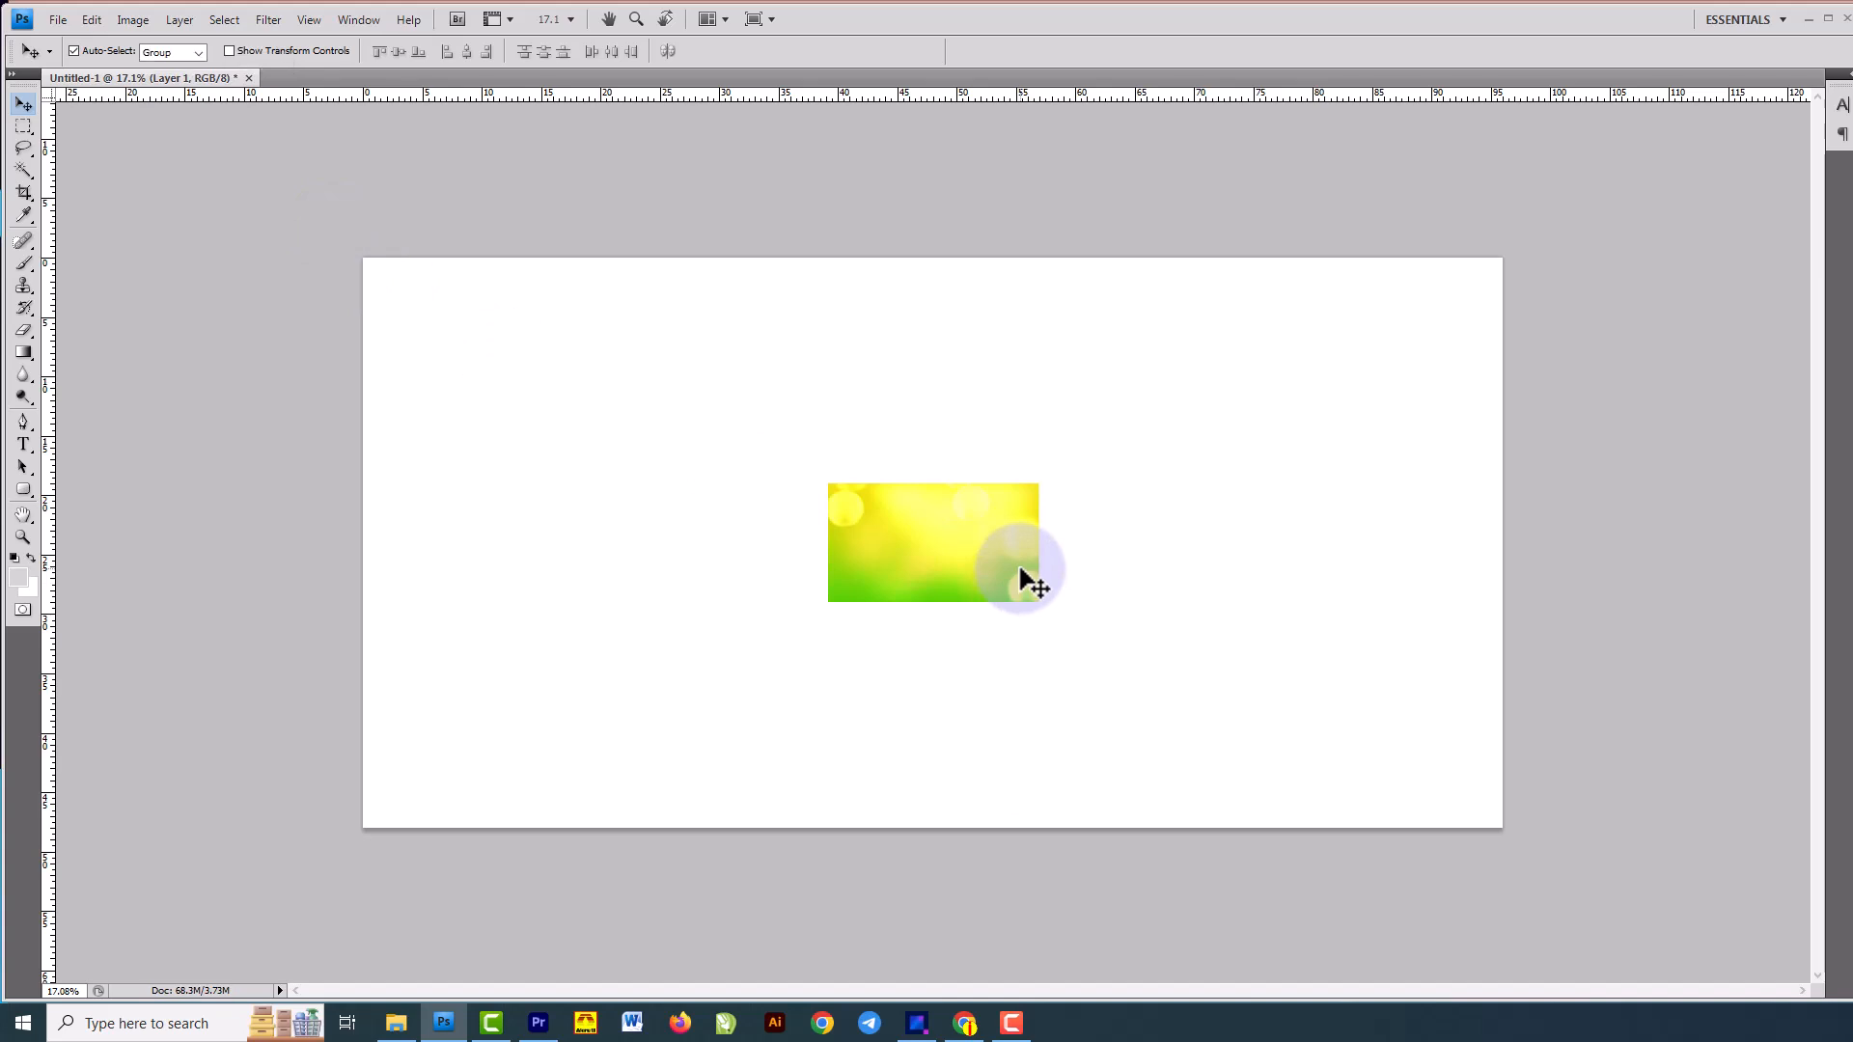
key(ctrl+t)
drag(1044, 611, 1592, 854)
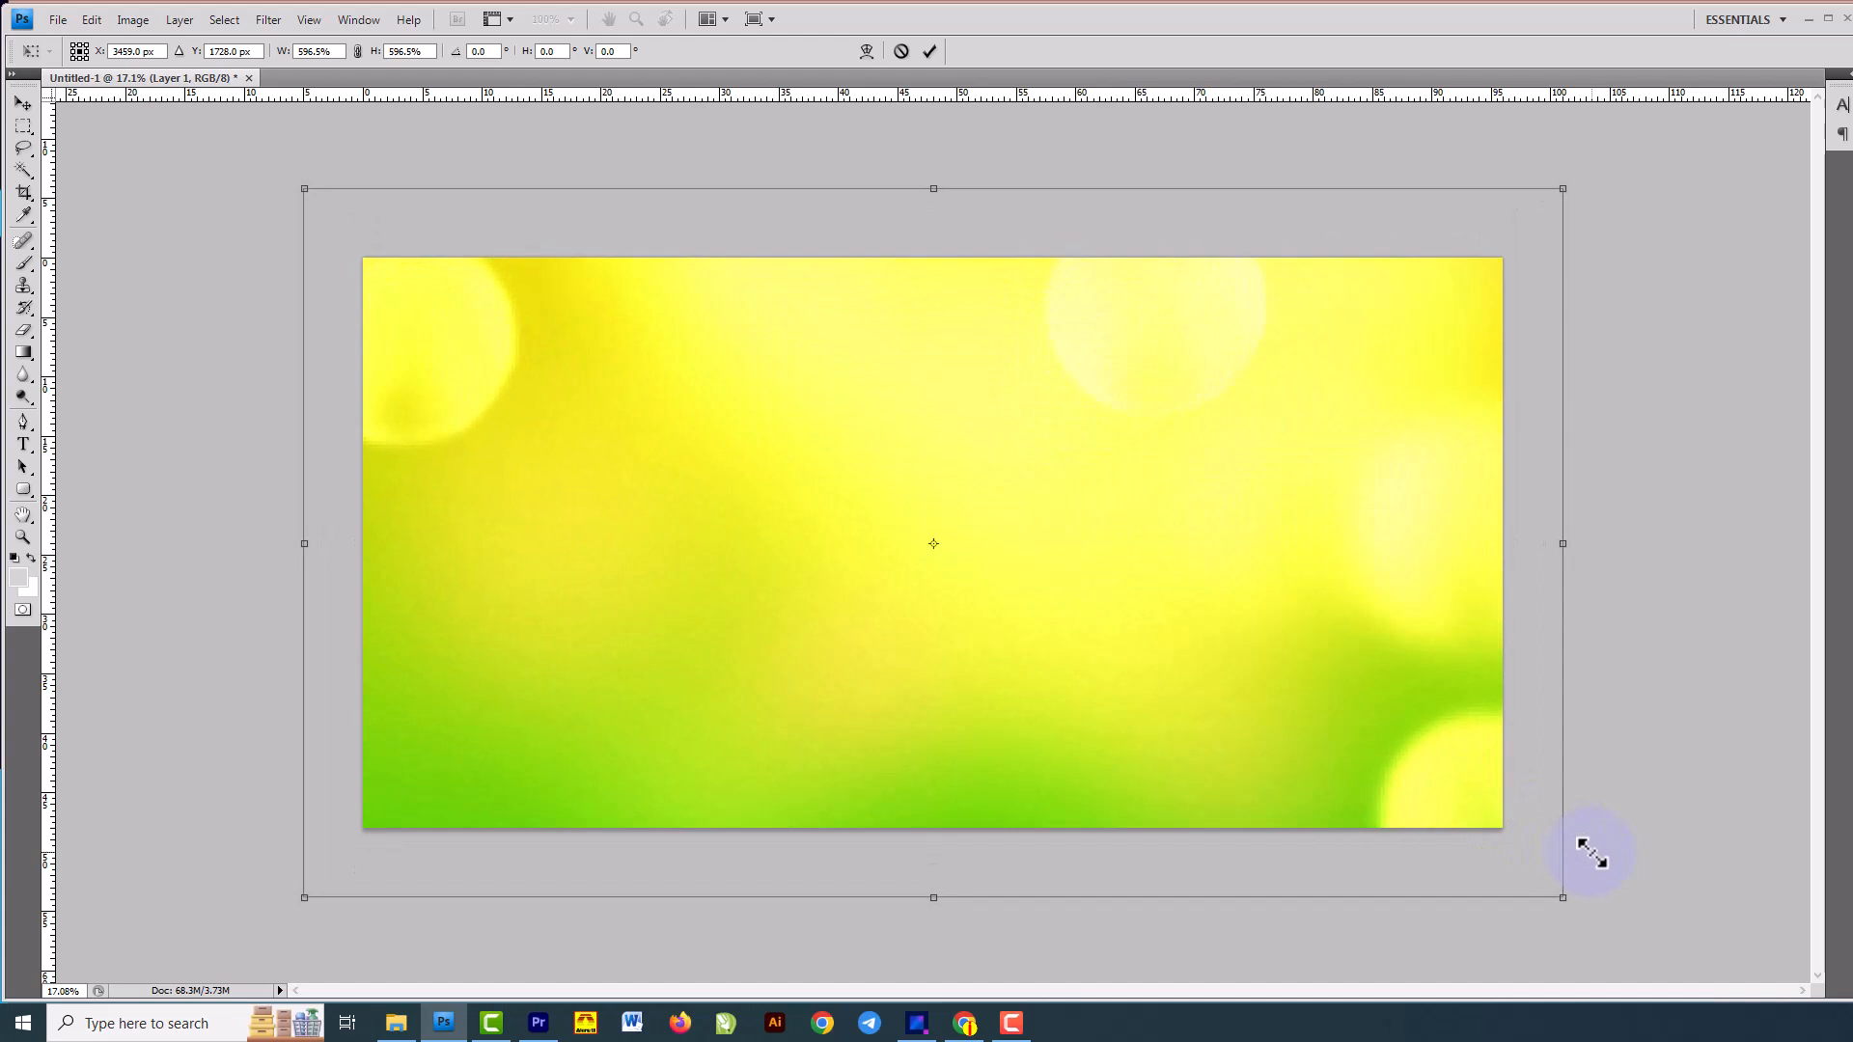
key(Return)
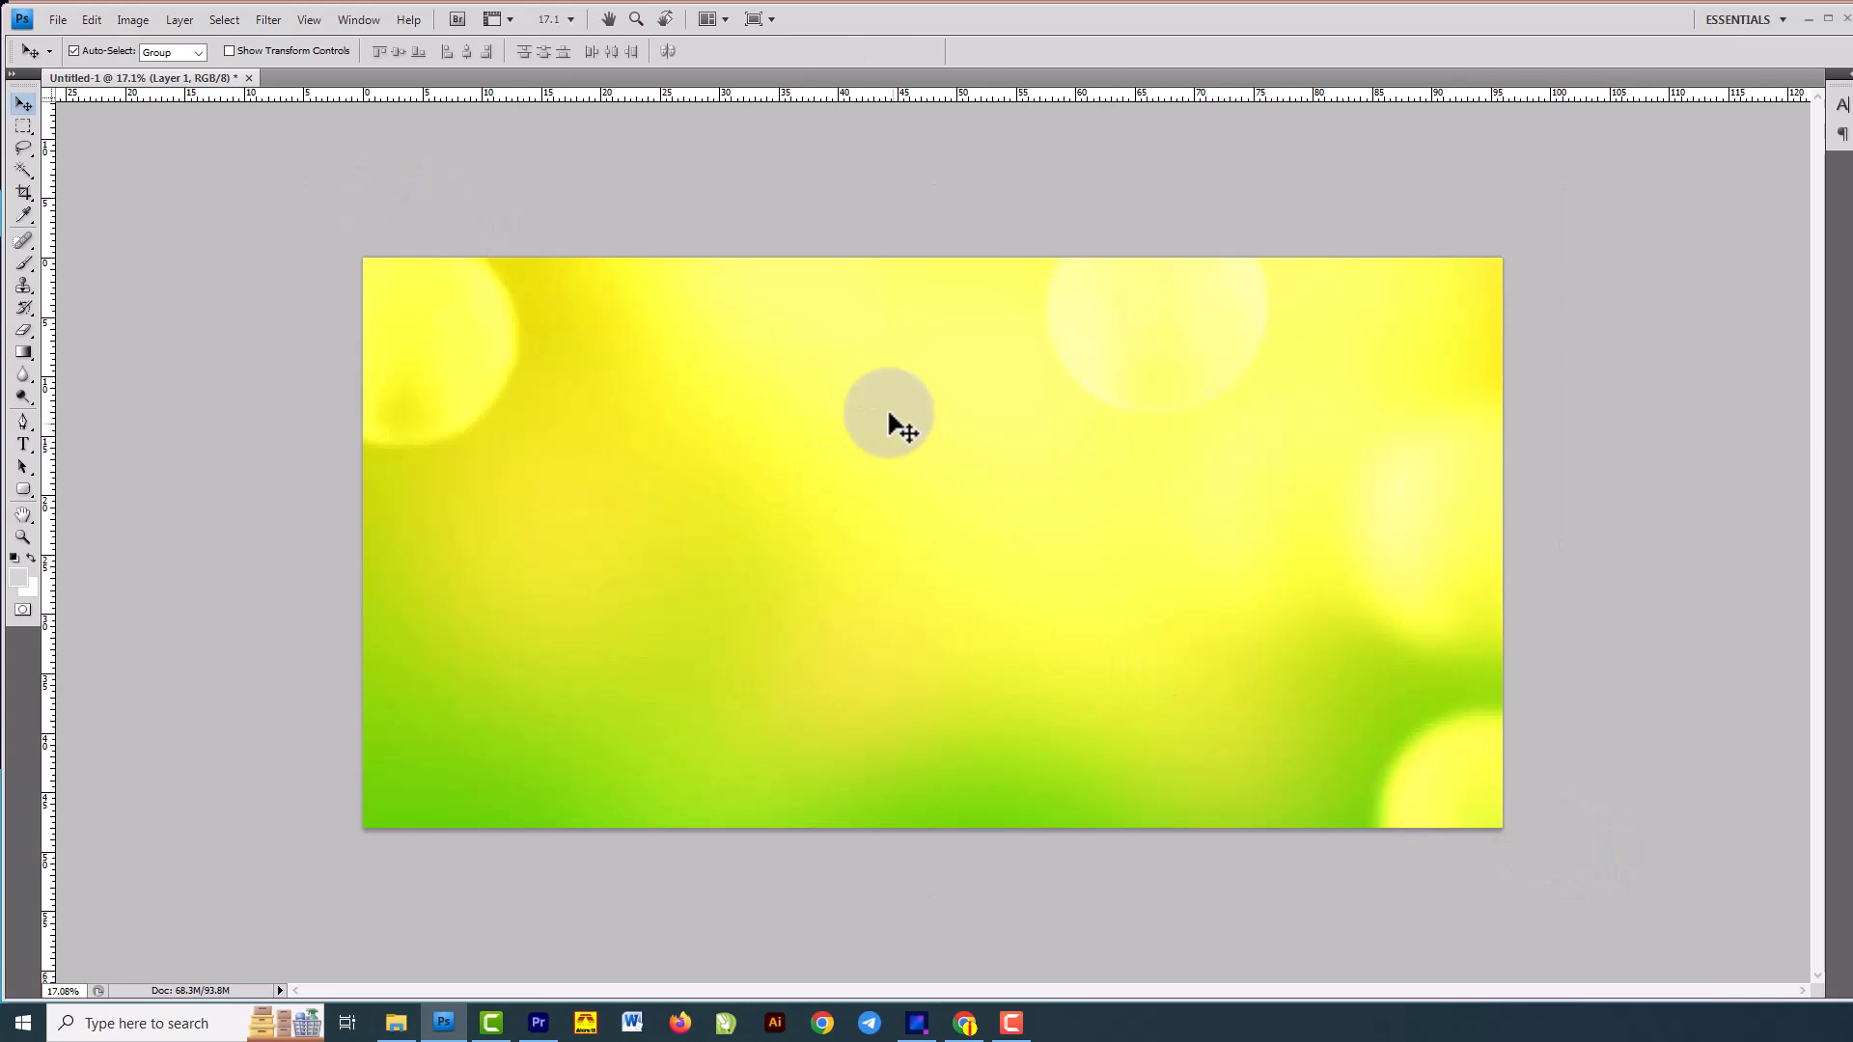
click(840, 208)
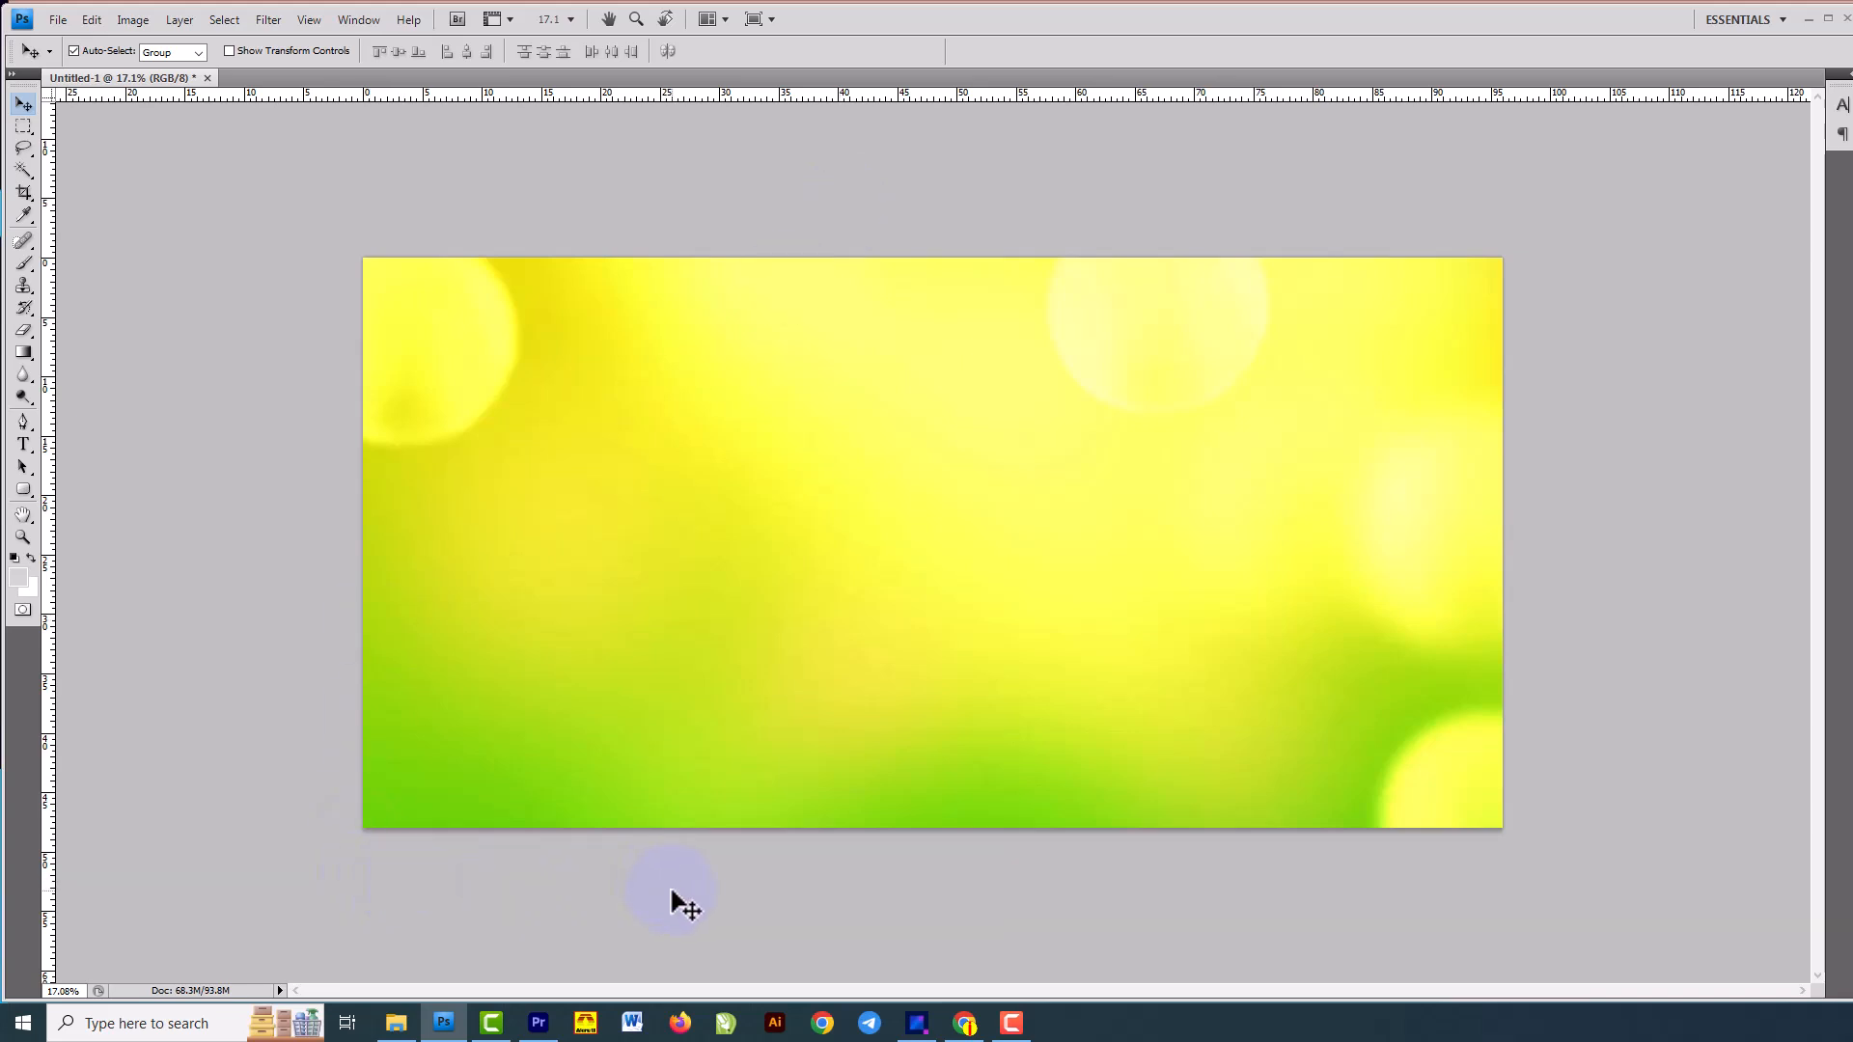
Display the layer list and briefly hide and reshow the background image layer to check it.
mouse_move(395, 1025)
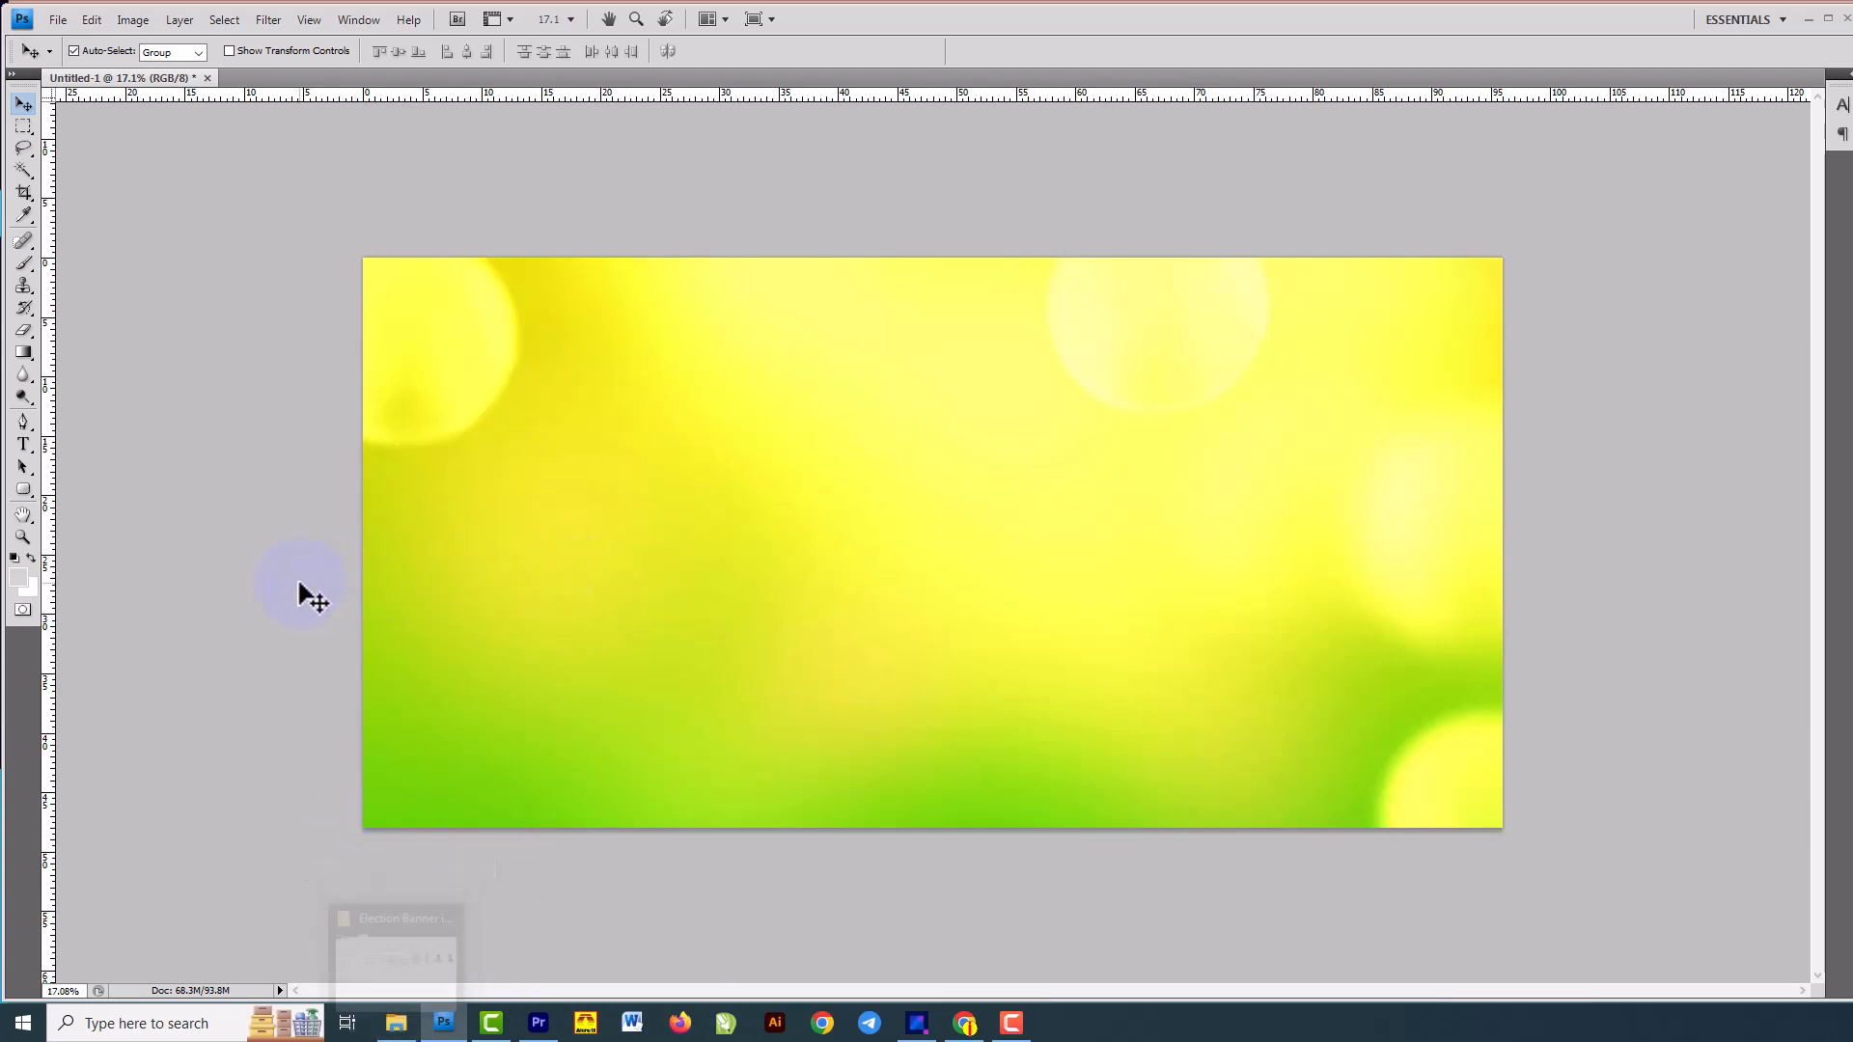
key(F7)
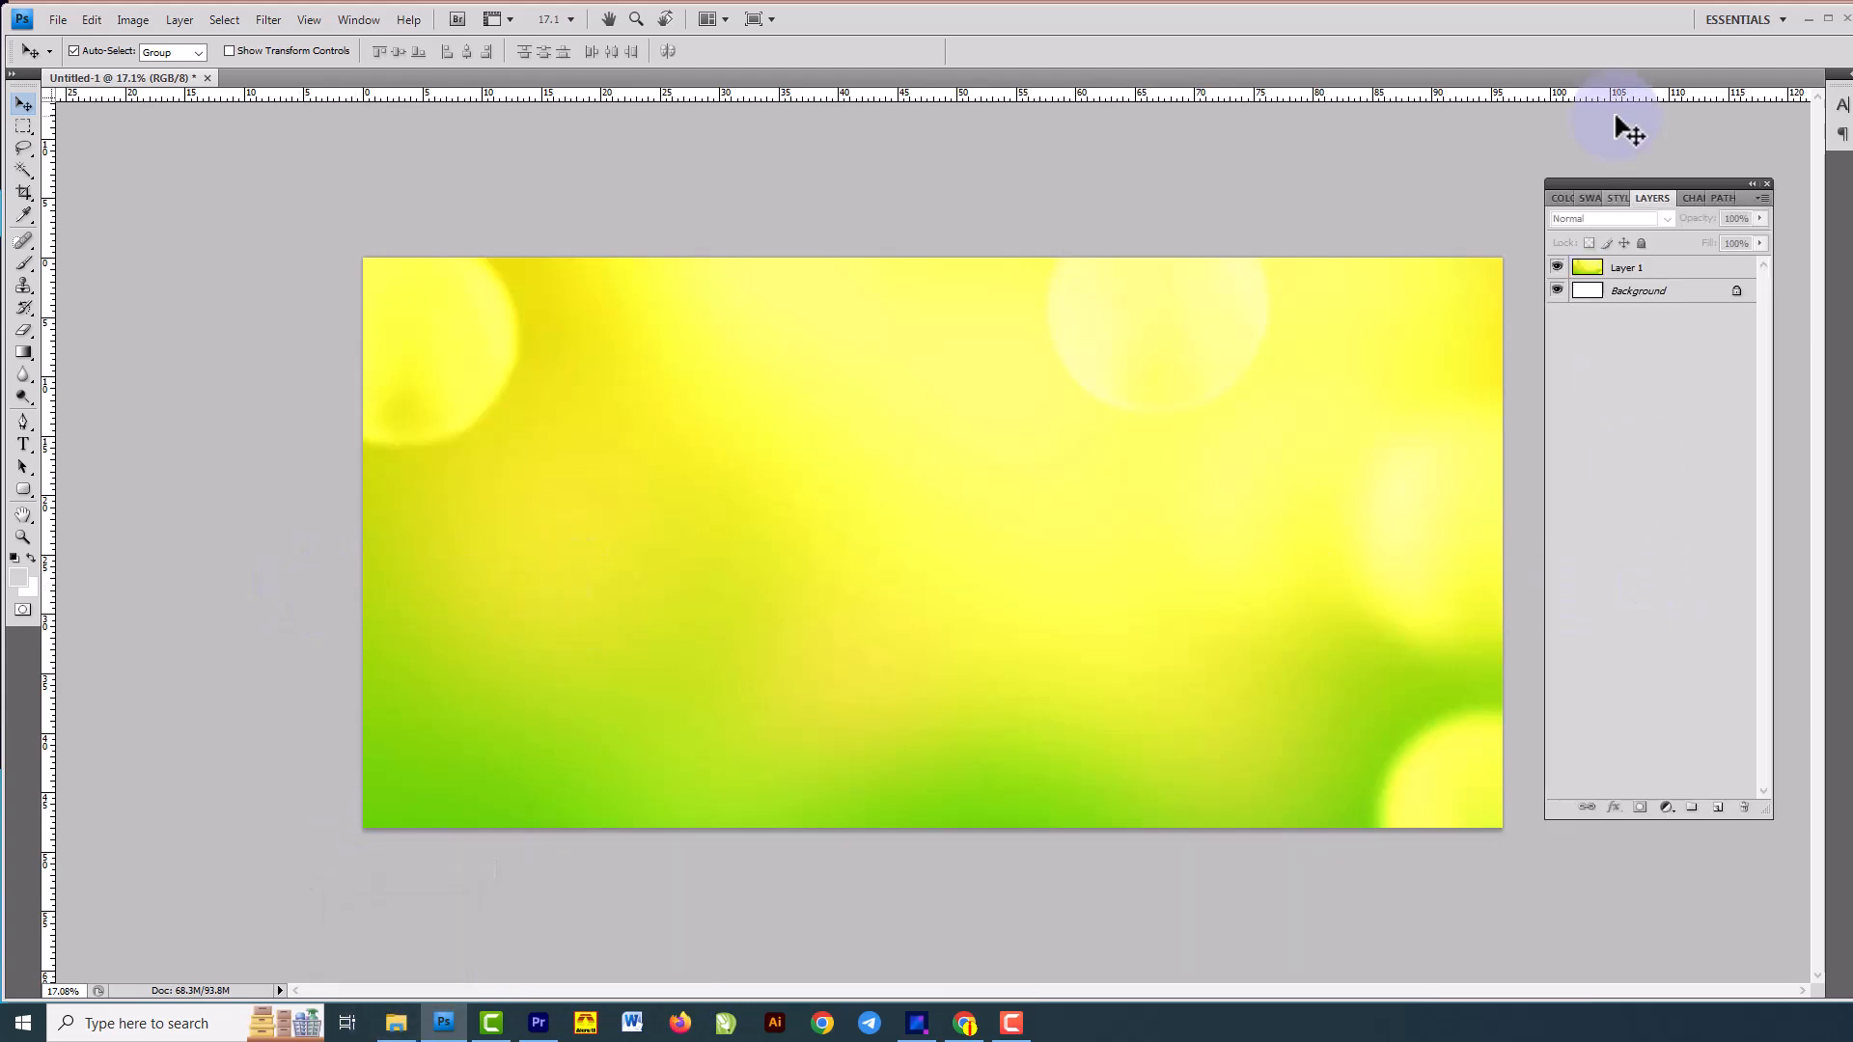
click(1680, 272)
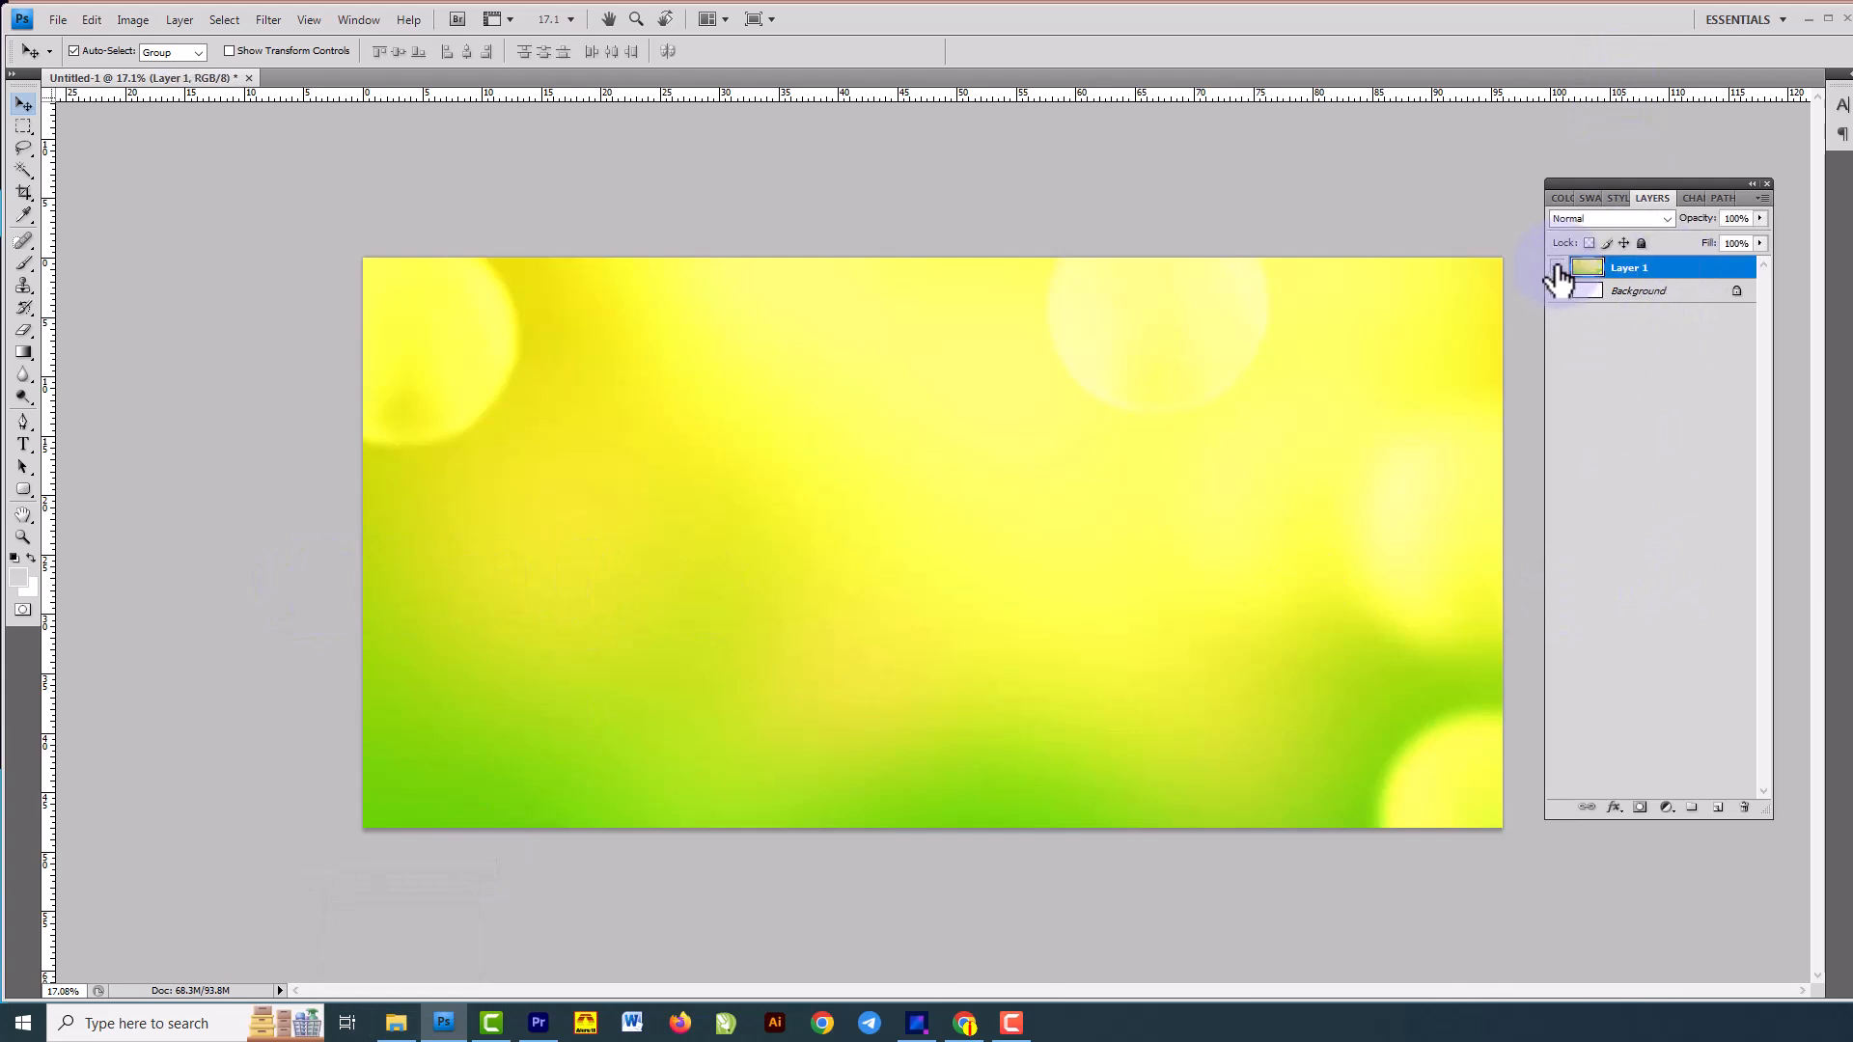
click(1556, 269)
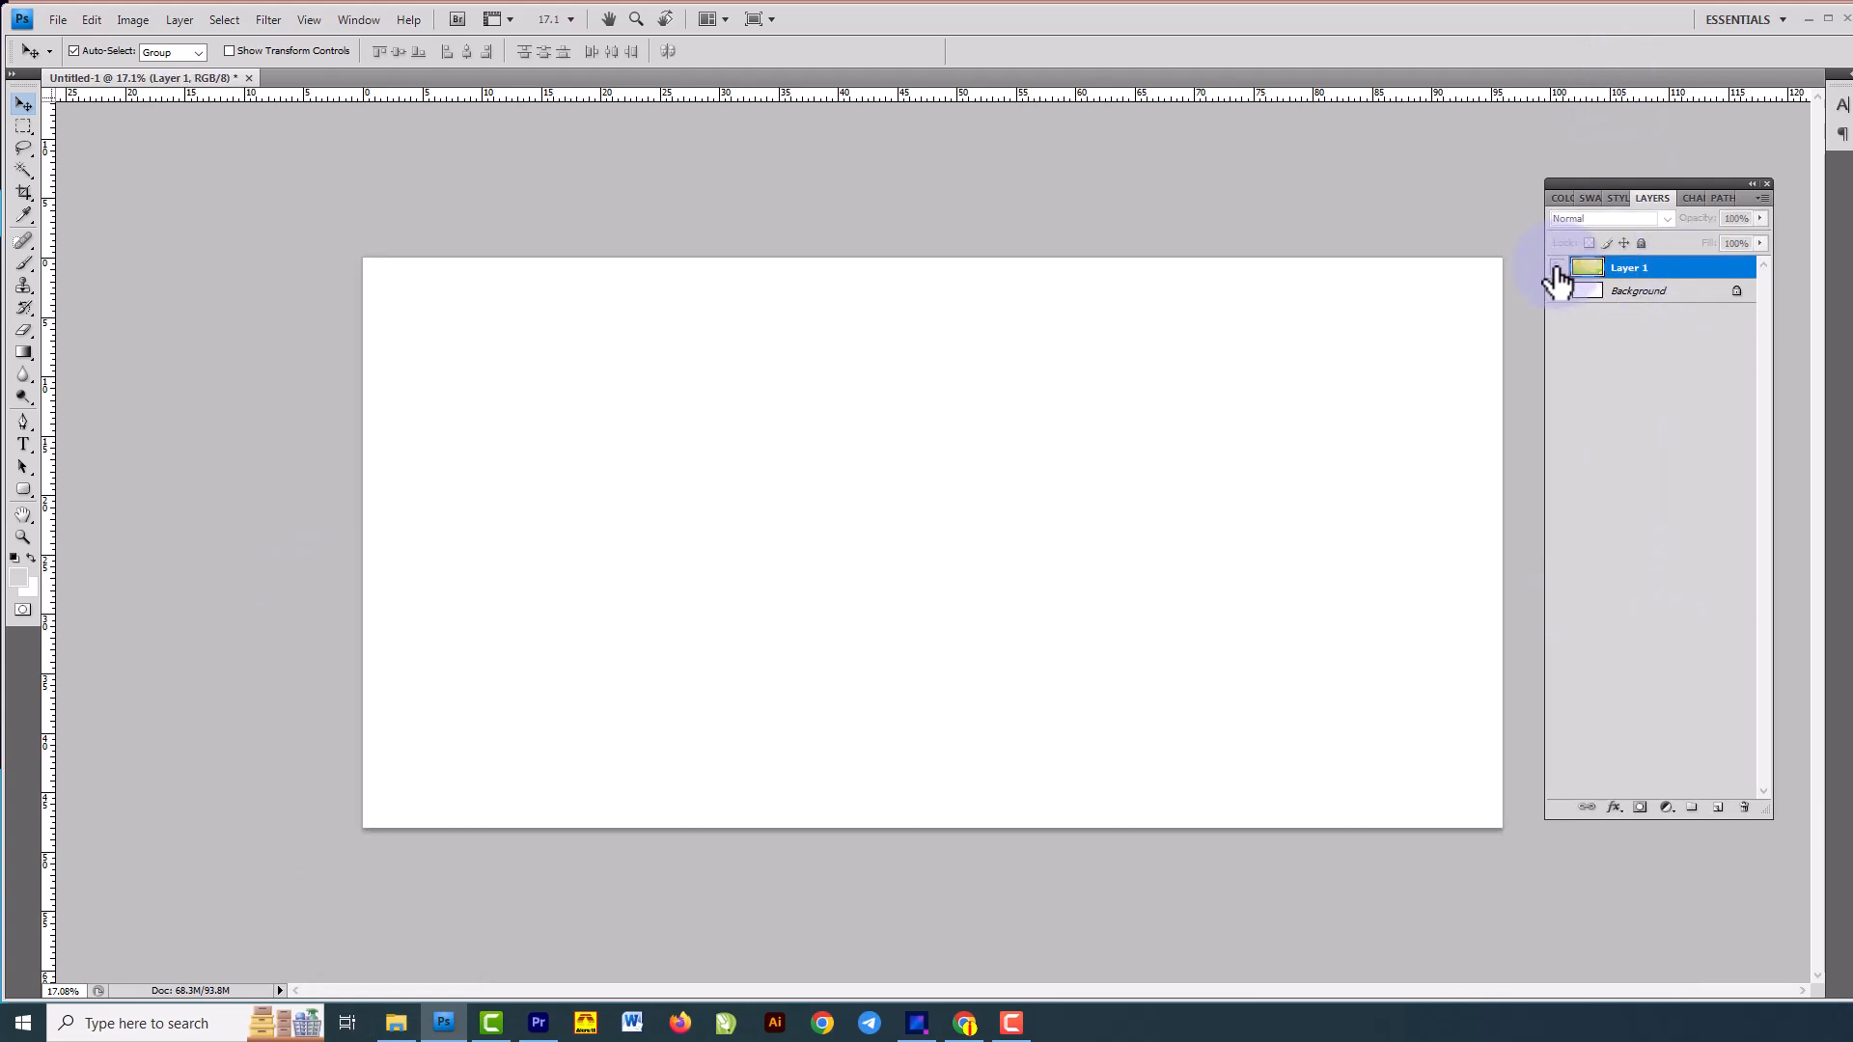
click(1556, 268)
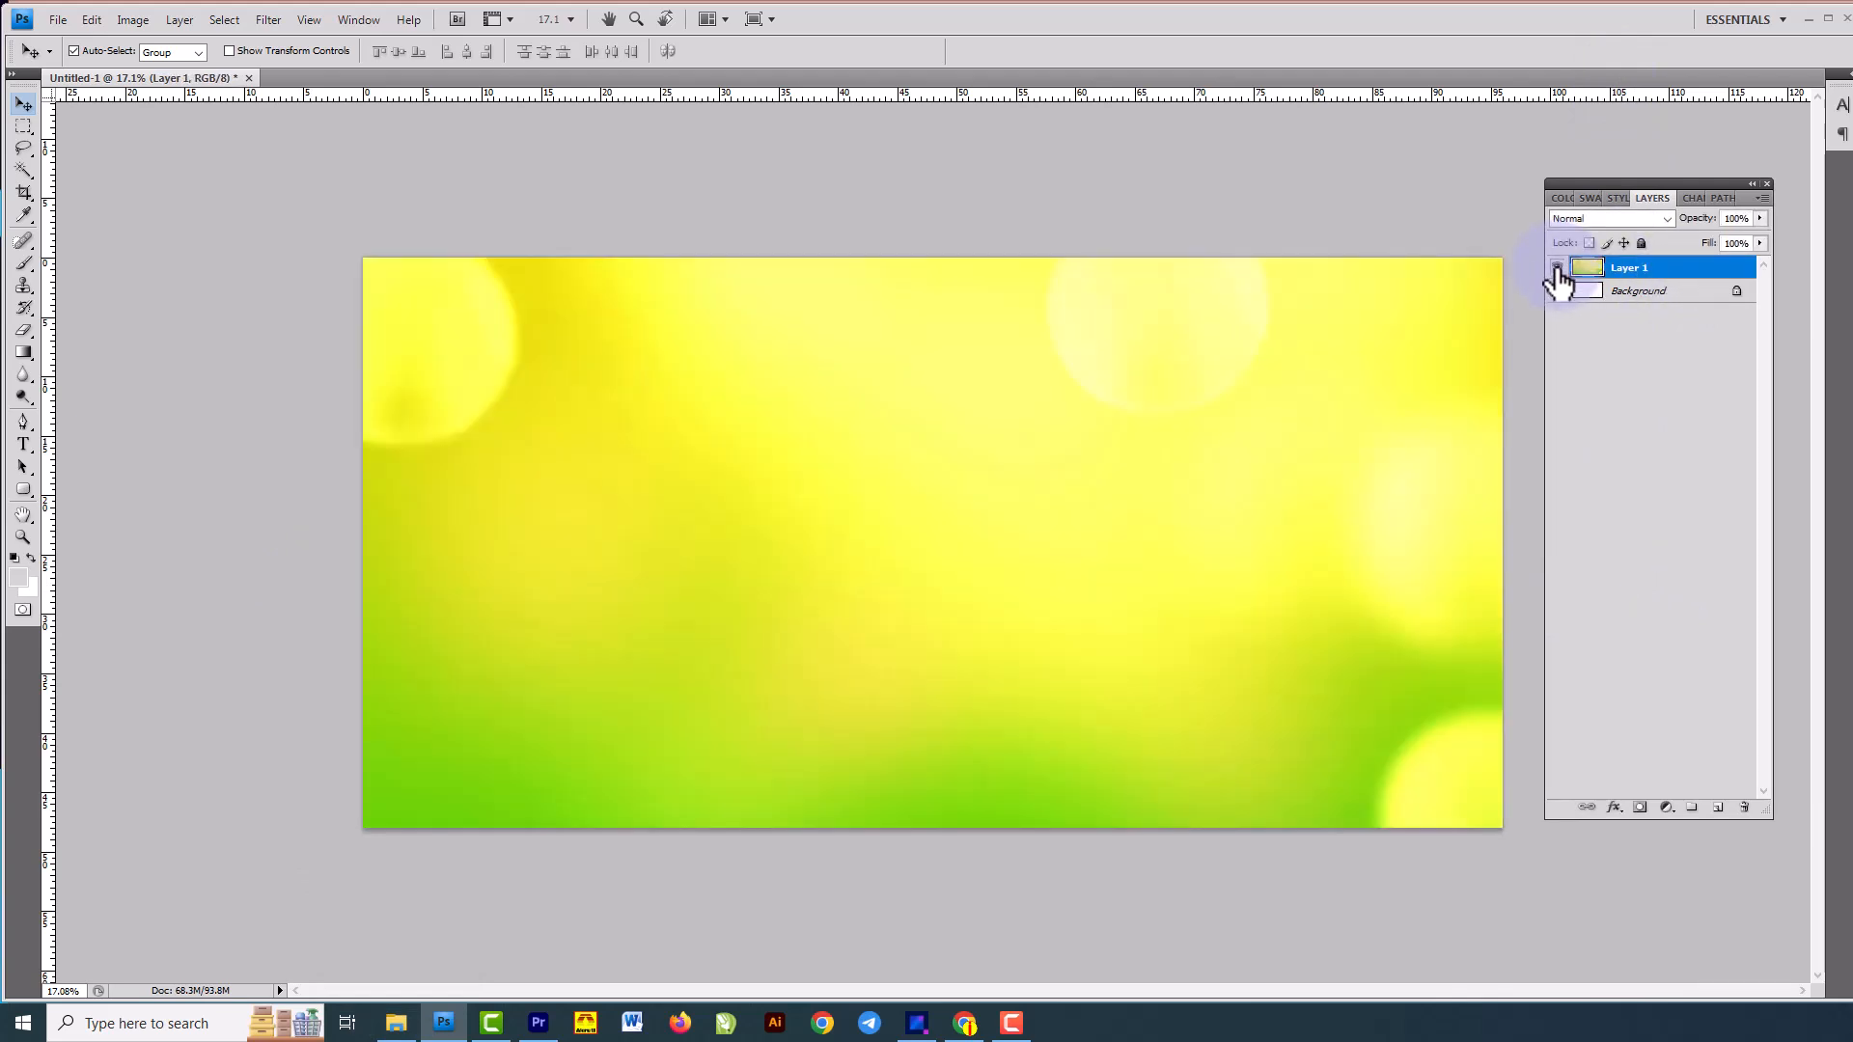
click(1314, 193)
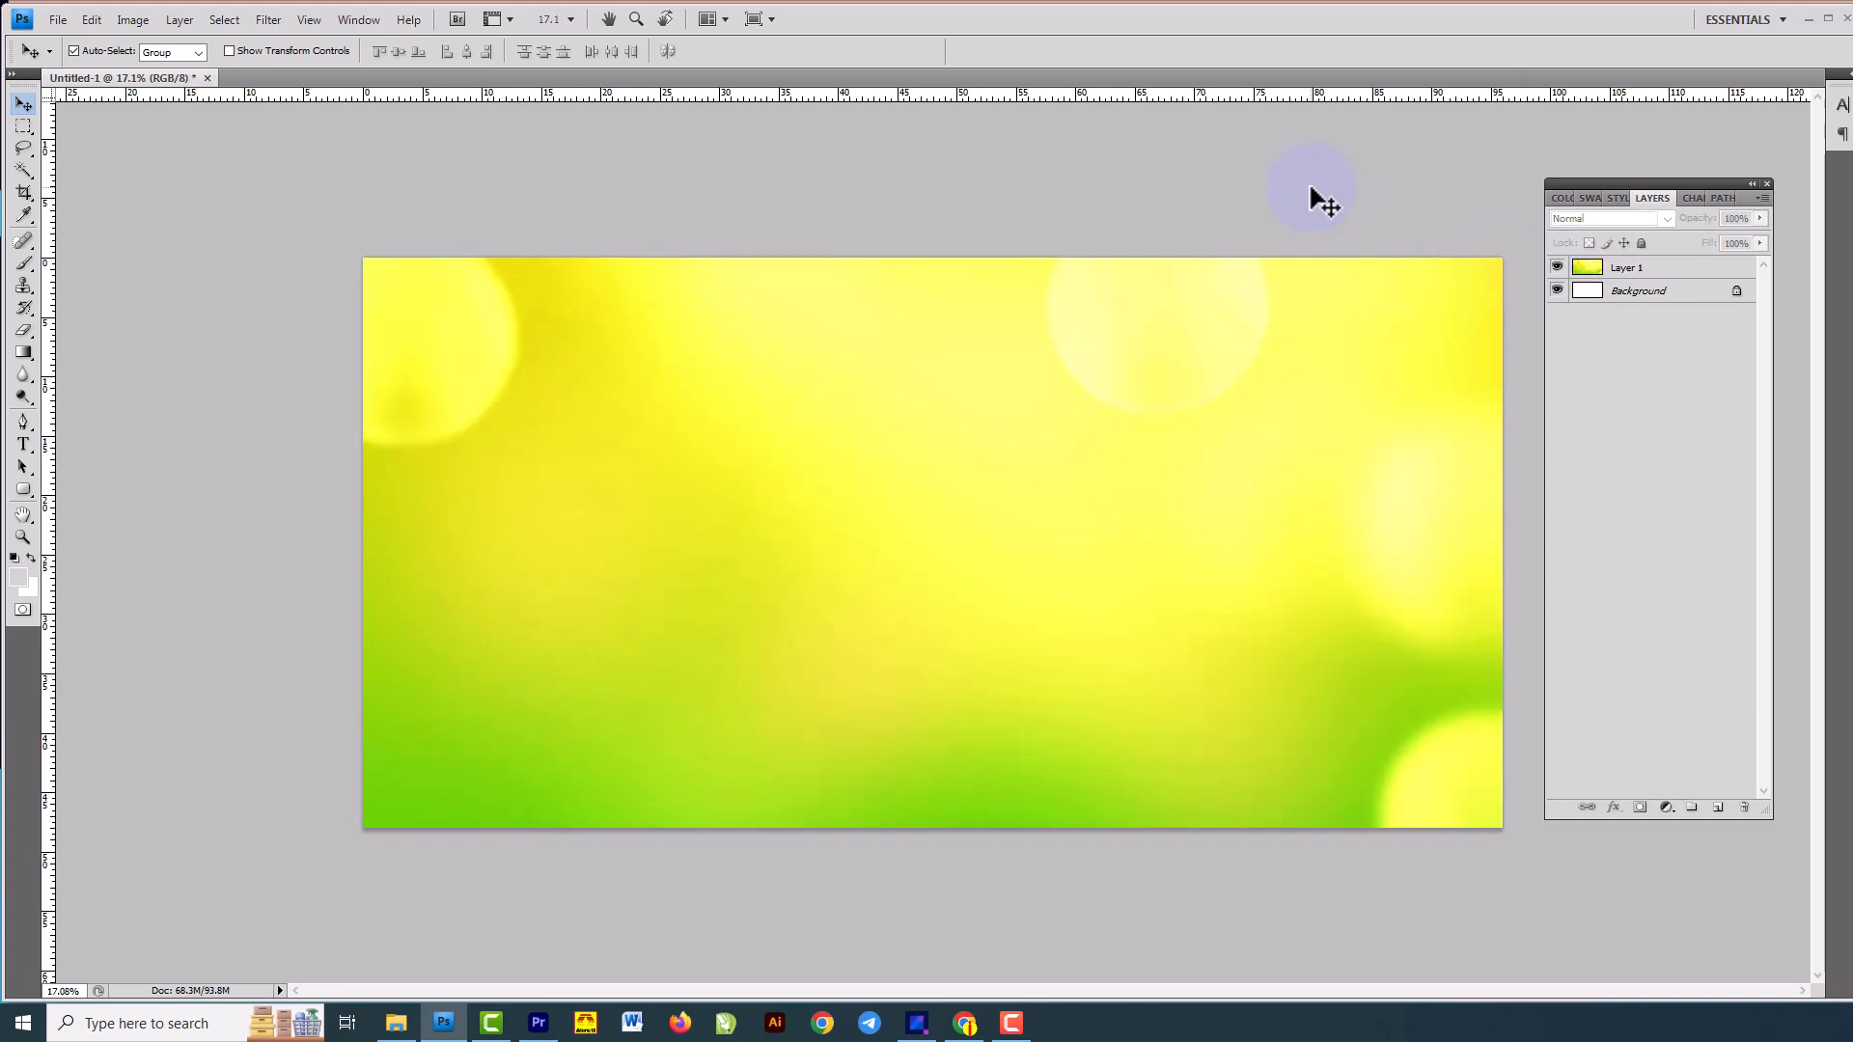
Open Rahul.jpg, Narendra modi.jpg, Naveen.jpg and Pradhan.jpg from the Election Banner in CDR & Photoshop folder and view each photo.
click(397, 1025)
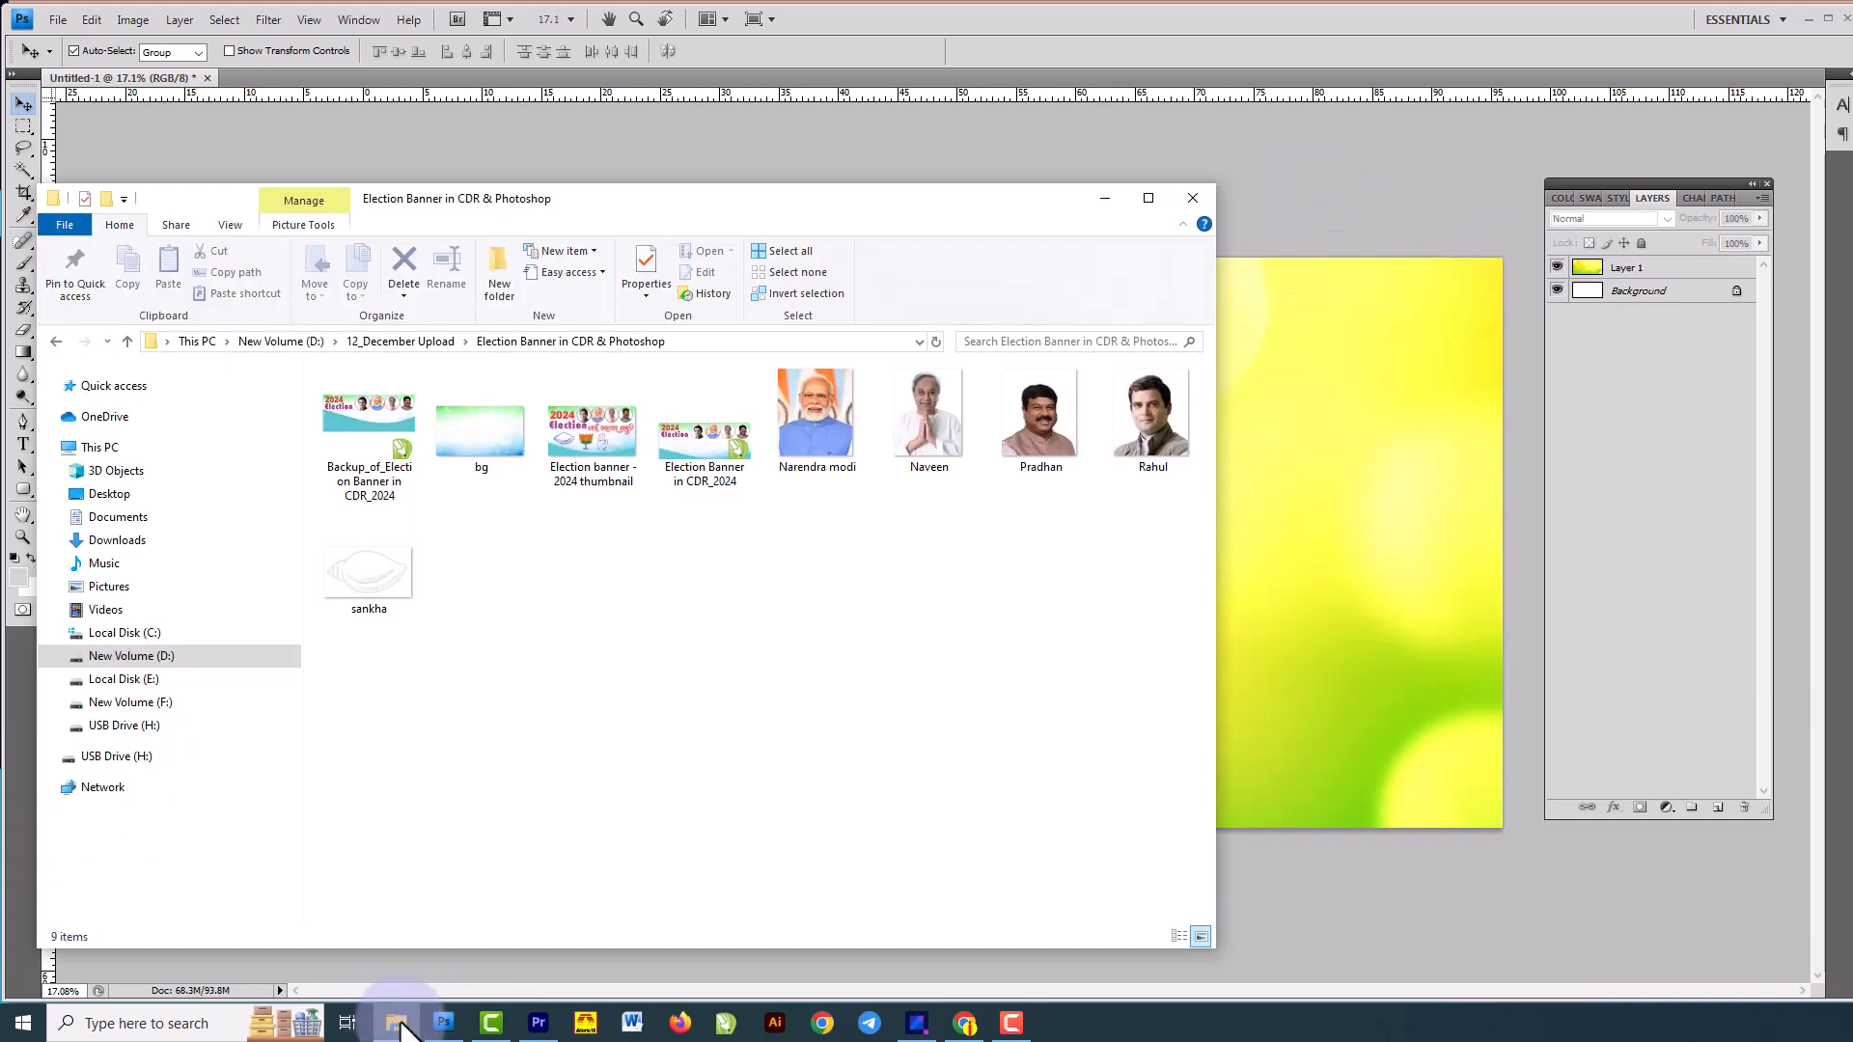
drag(824, 517, 1345, 326)
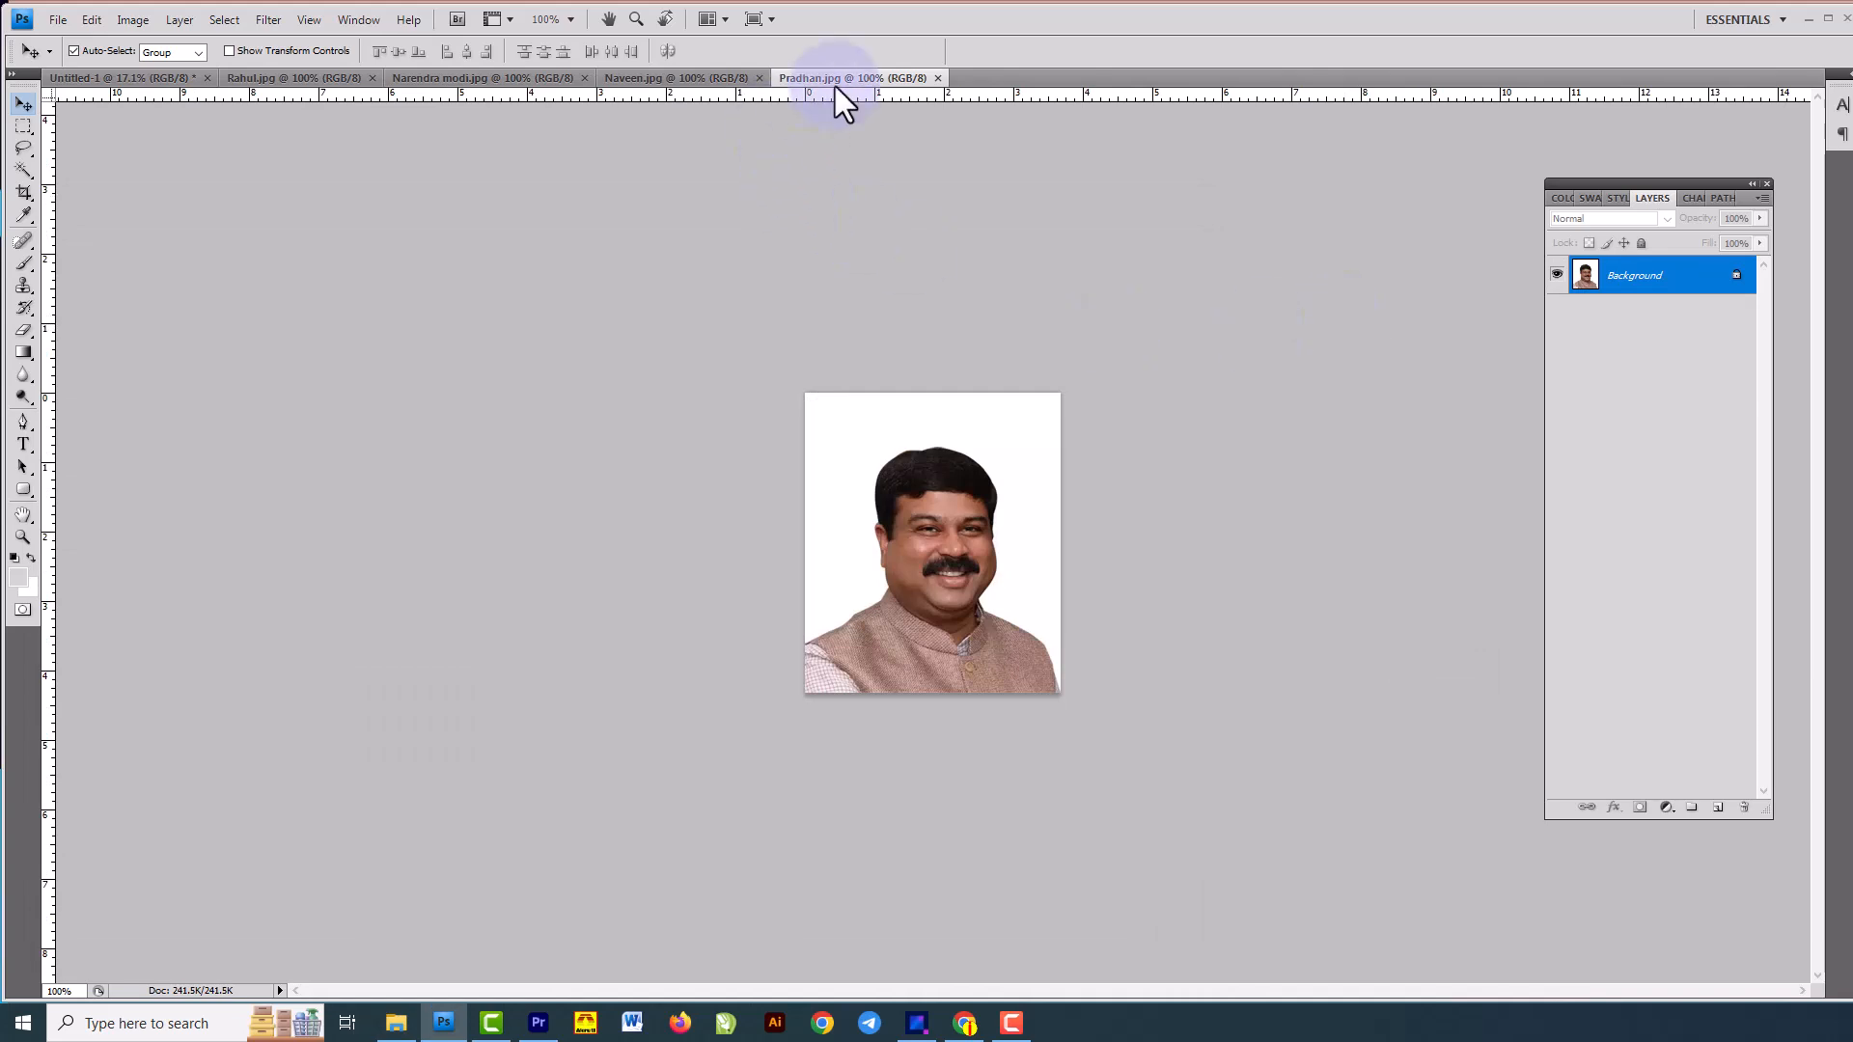
click(635, 82)
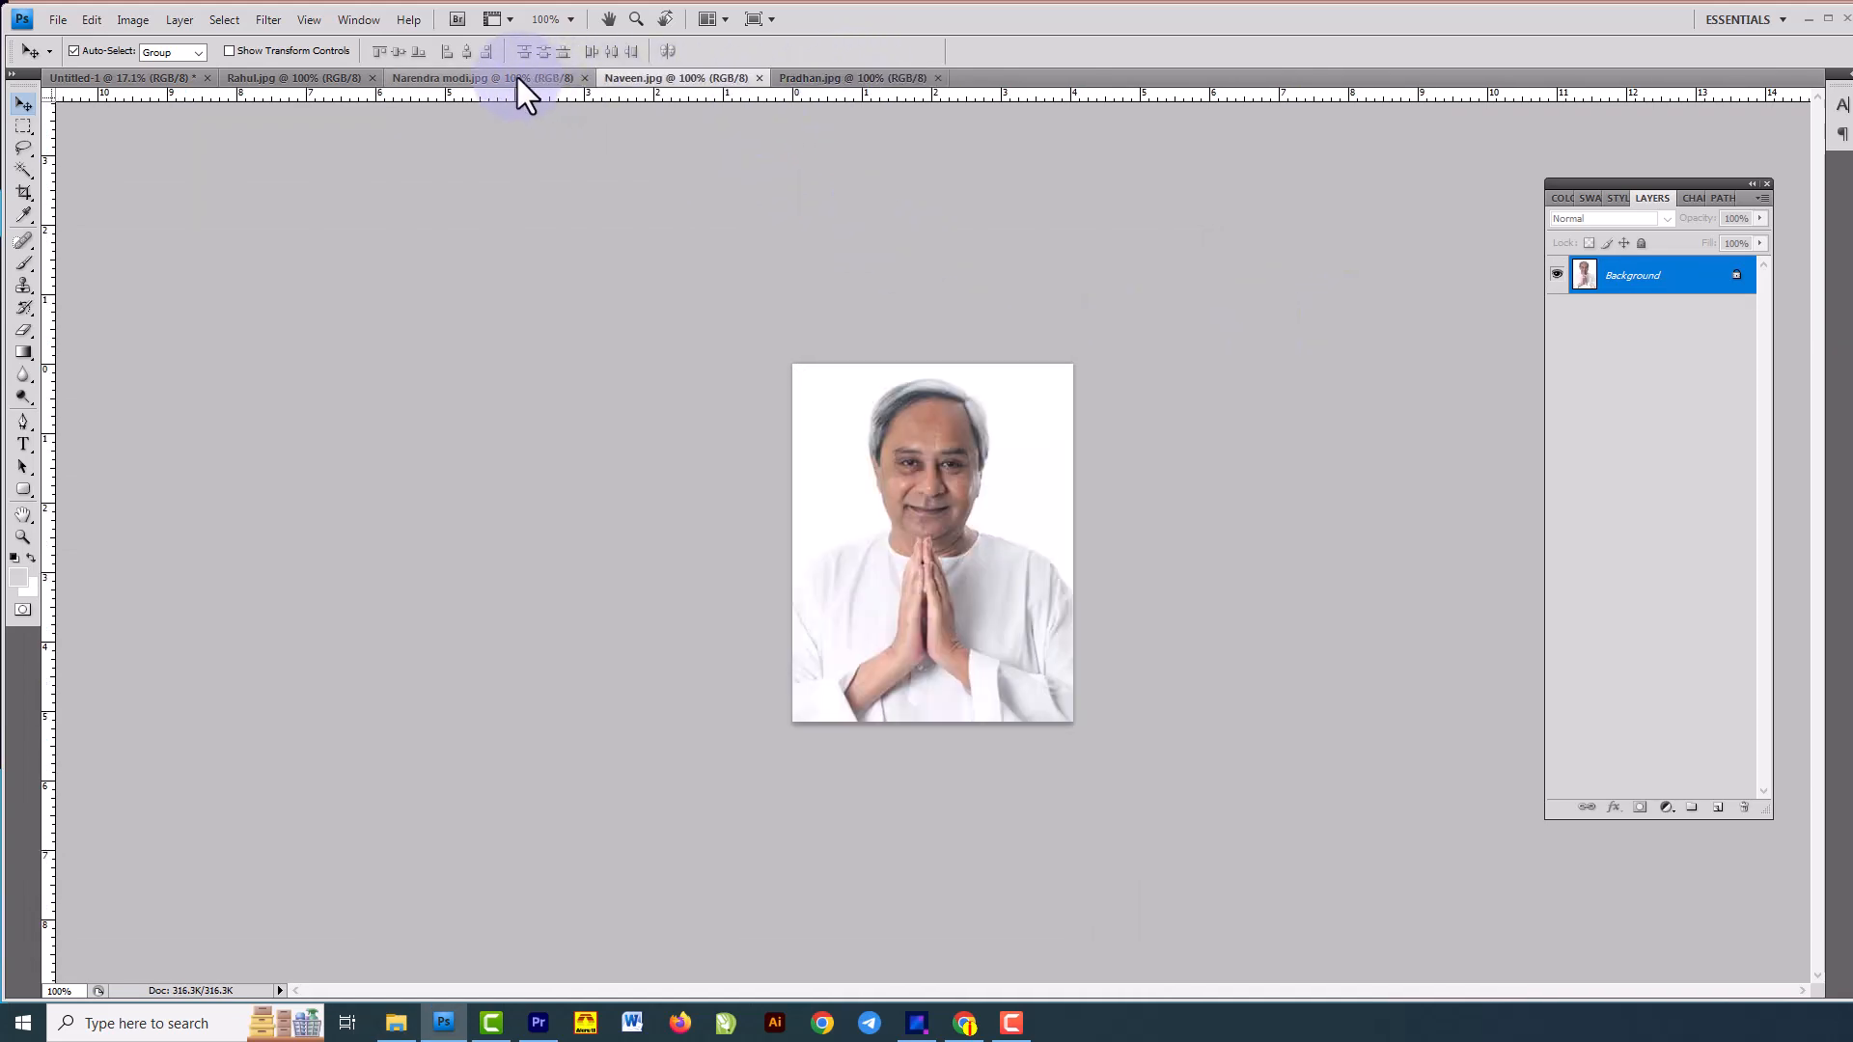
click(504, 75)
click(299, 79)
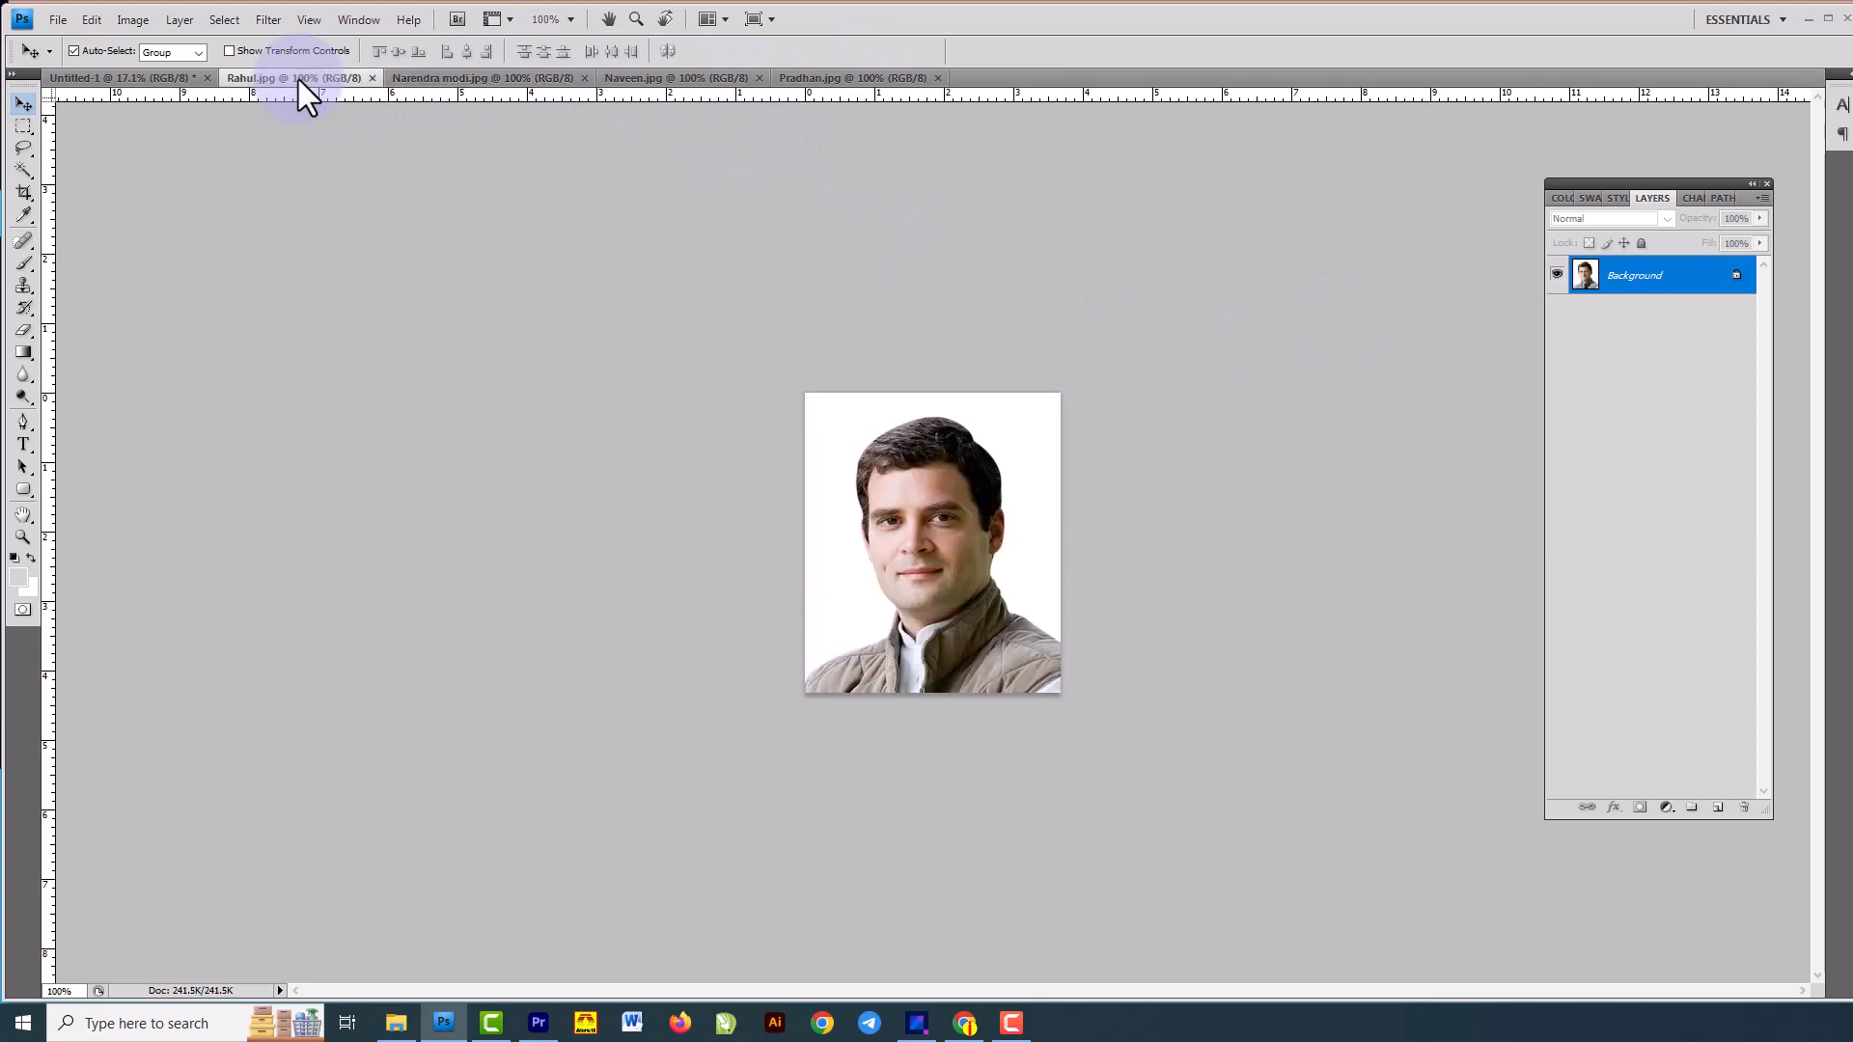
Float the Rahul.jpg photo, copy it onto the banner left of centre, and close the source photo.
drag(266, 81, 216, 571)
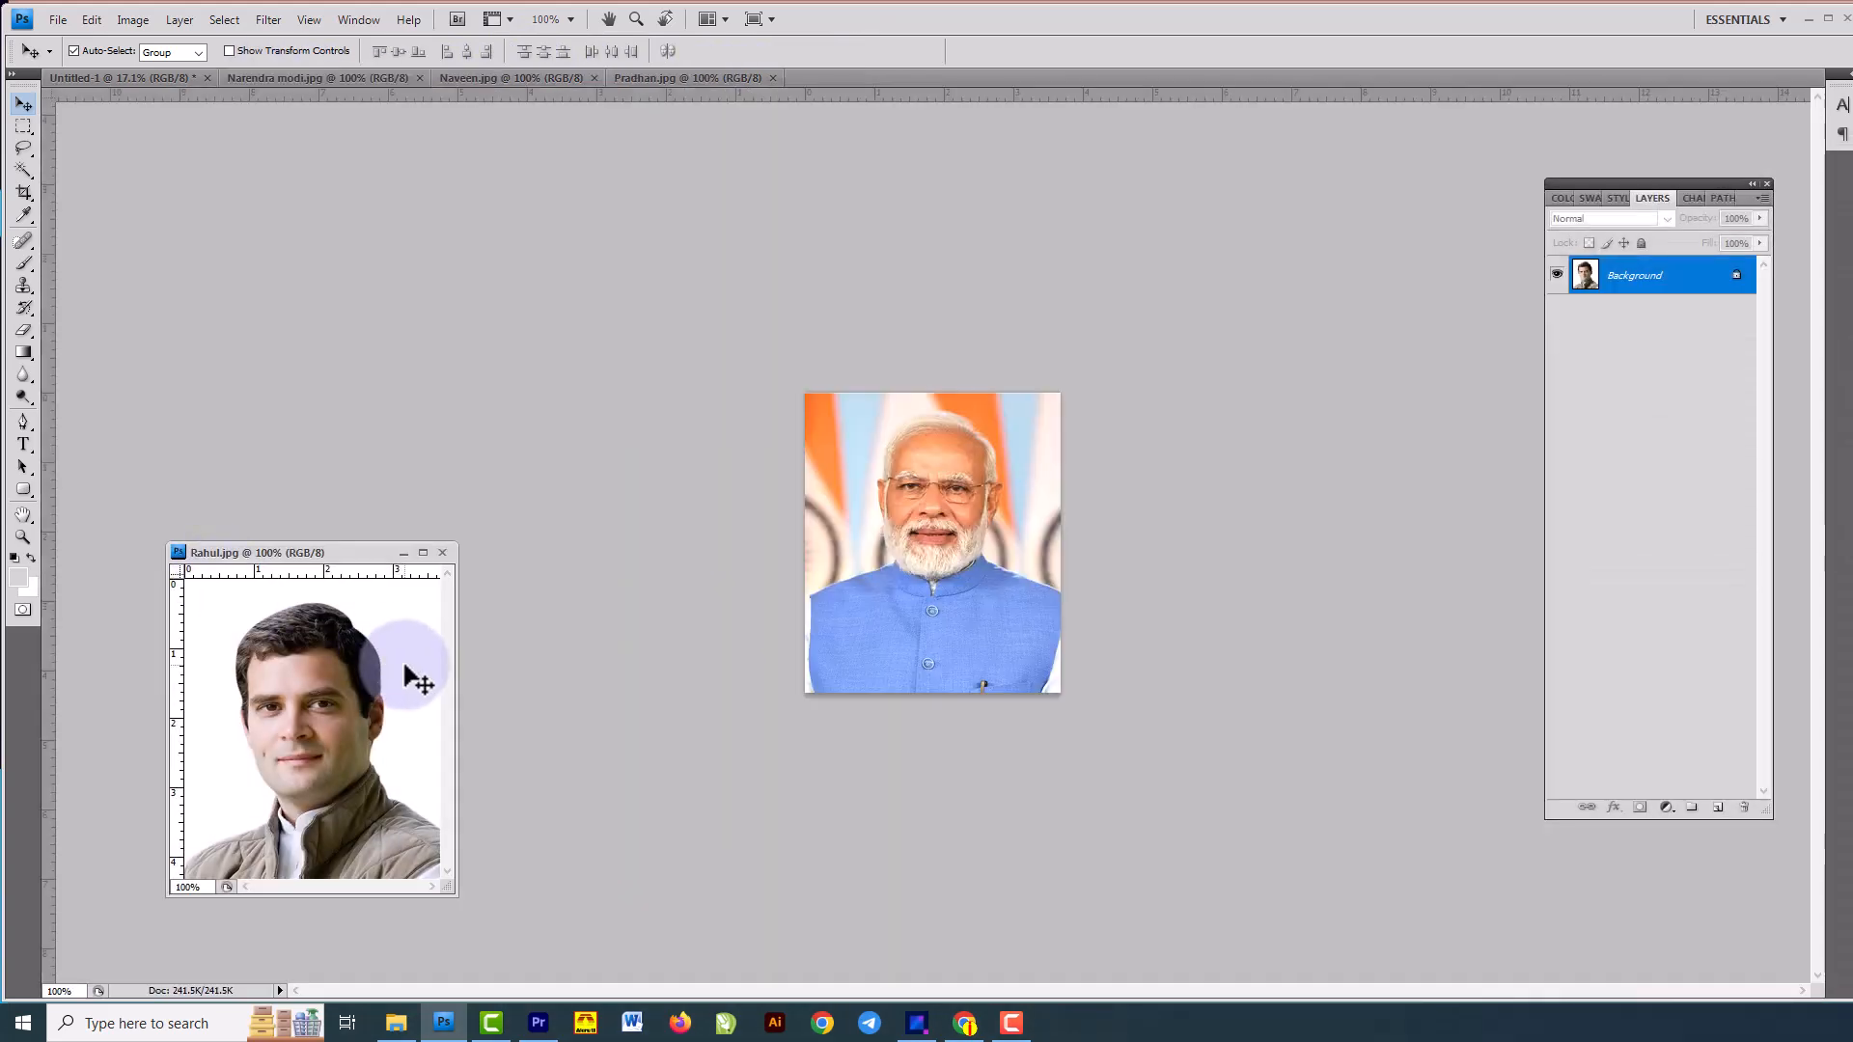
click(100, 79)
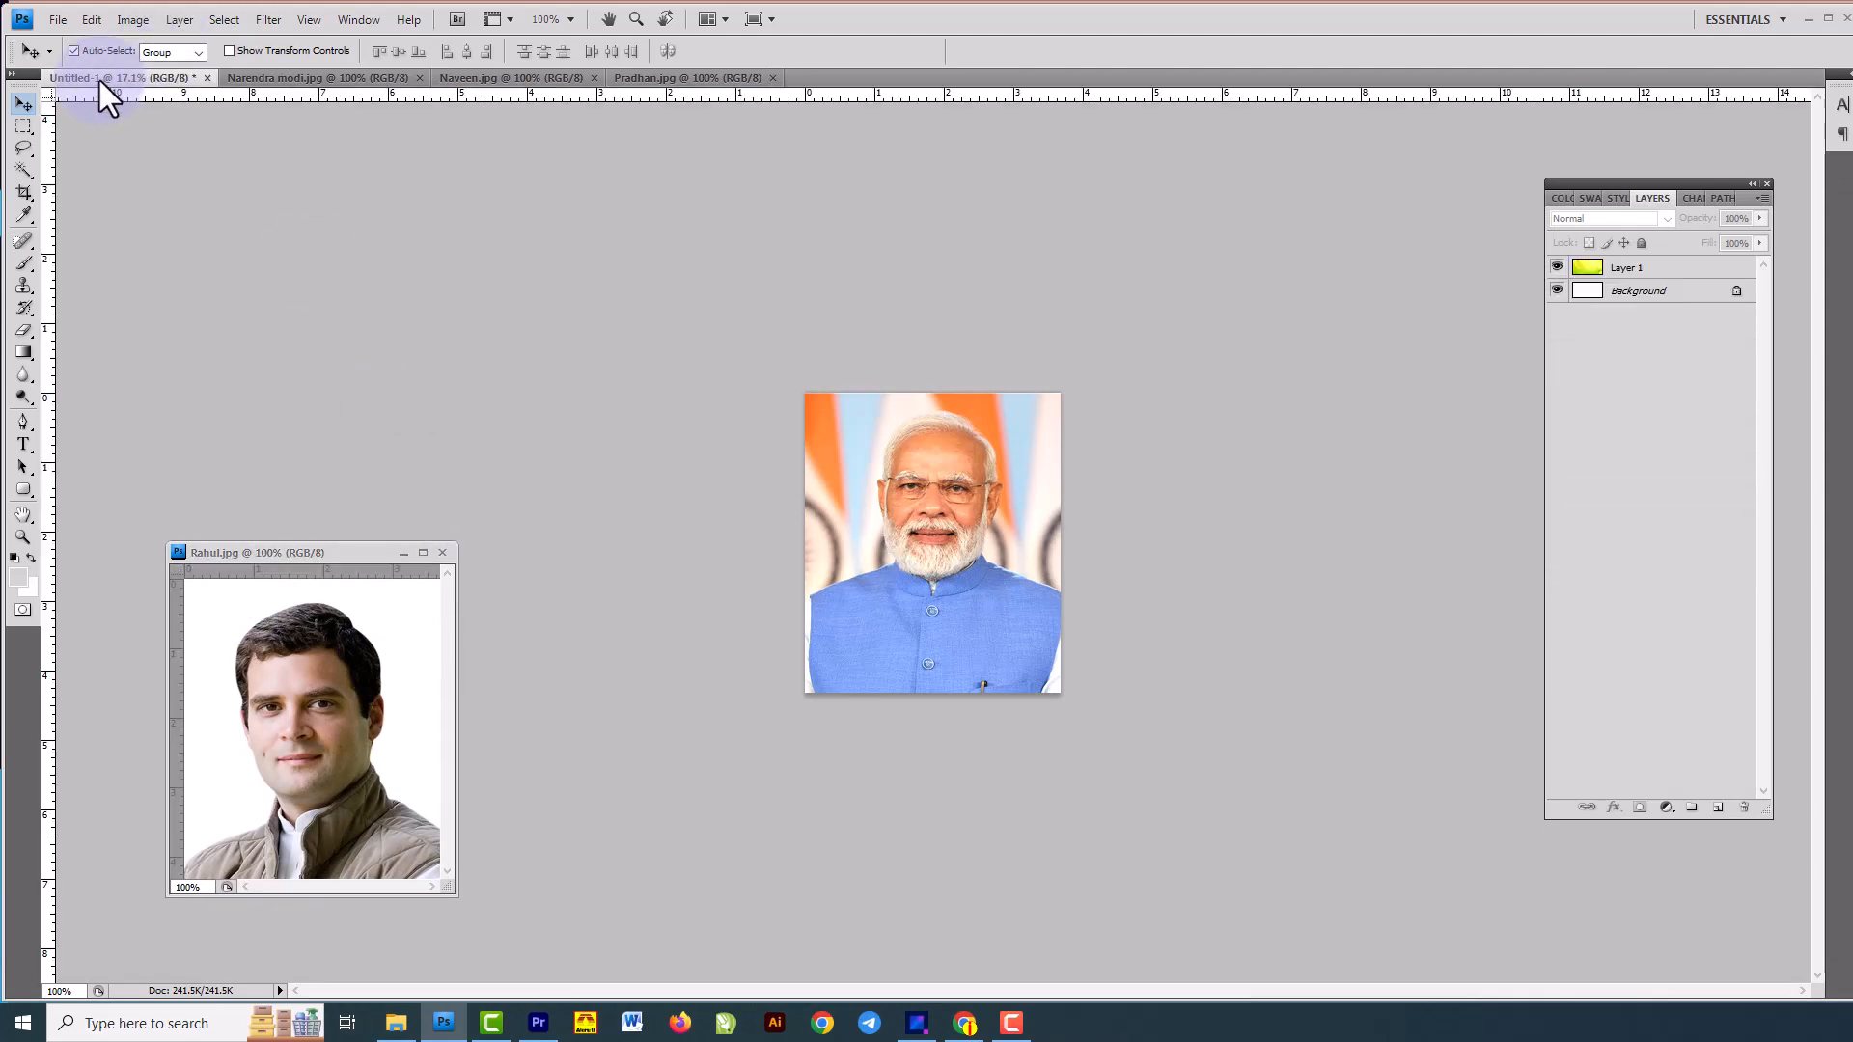
click(328, 645)
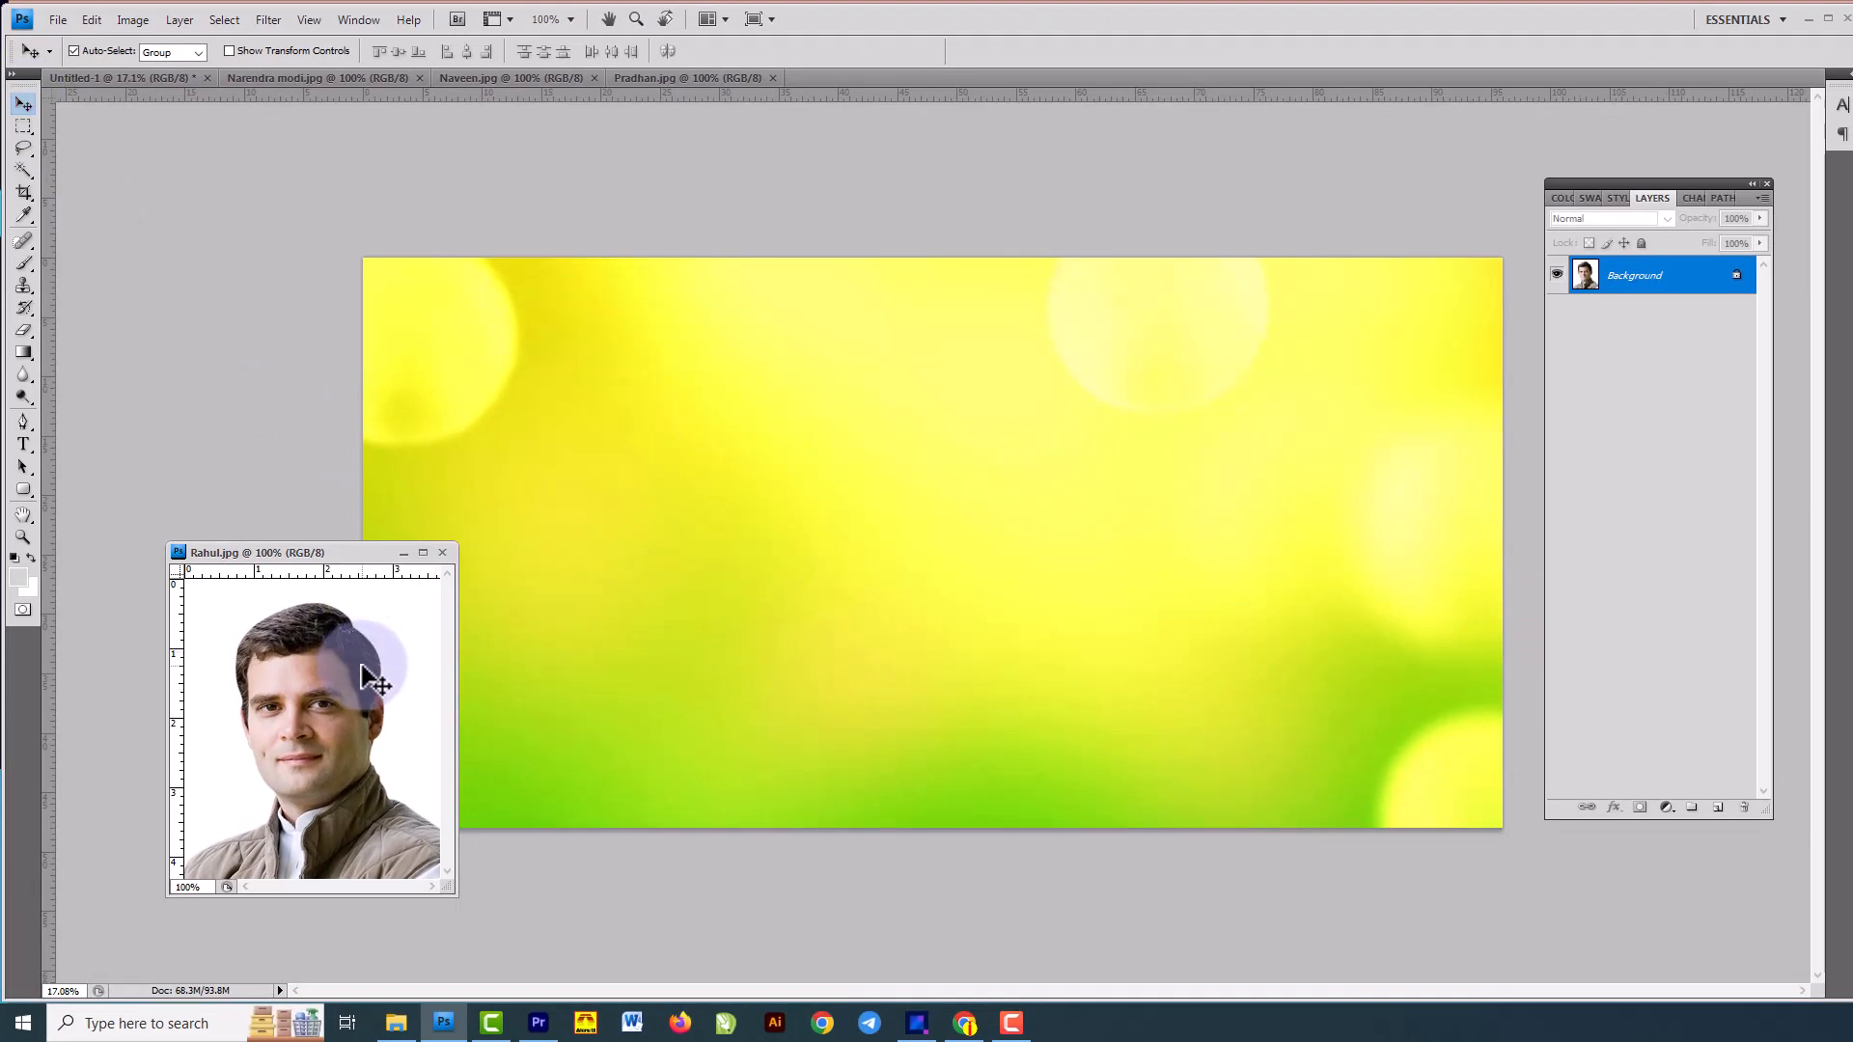
drag(367, 664, 746, 498)
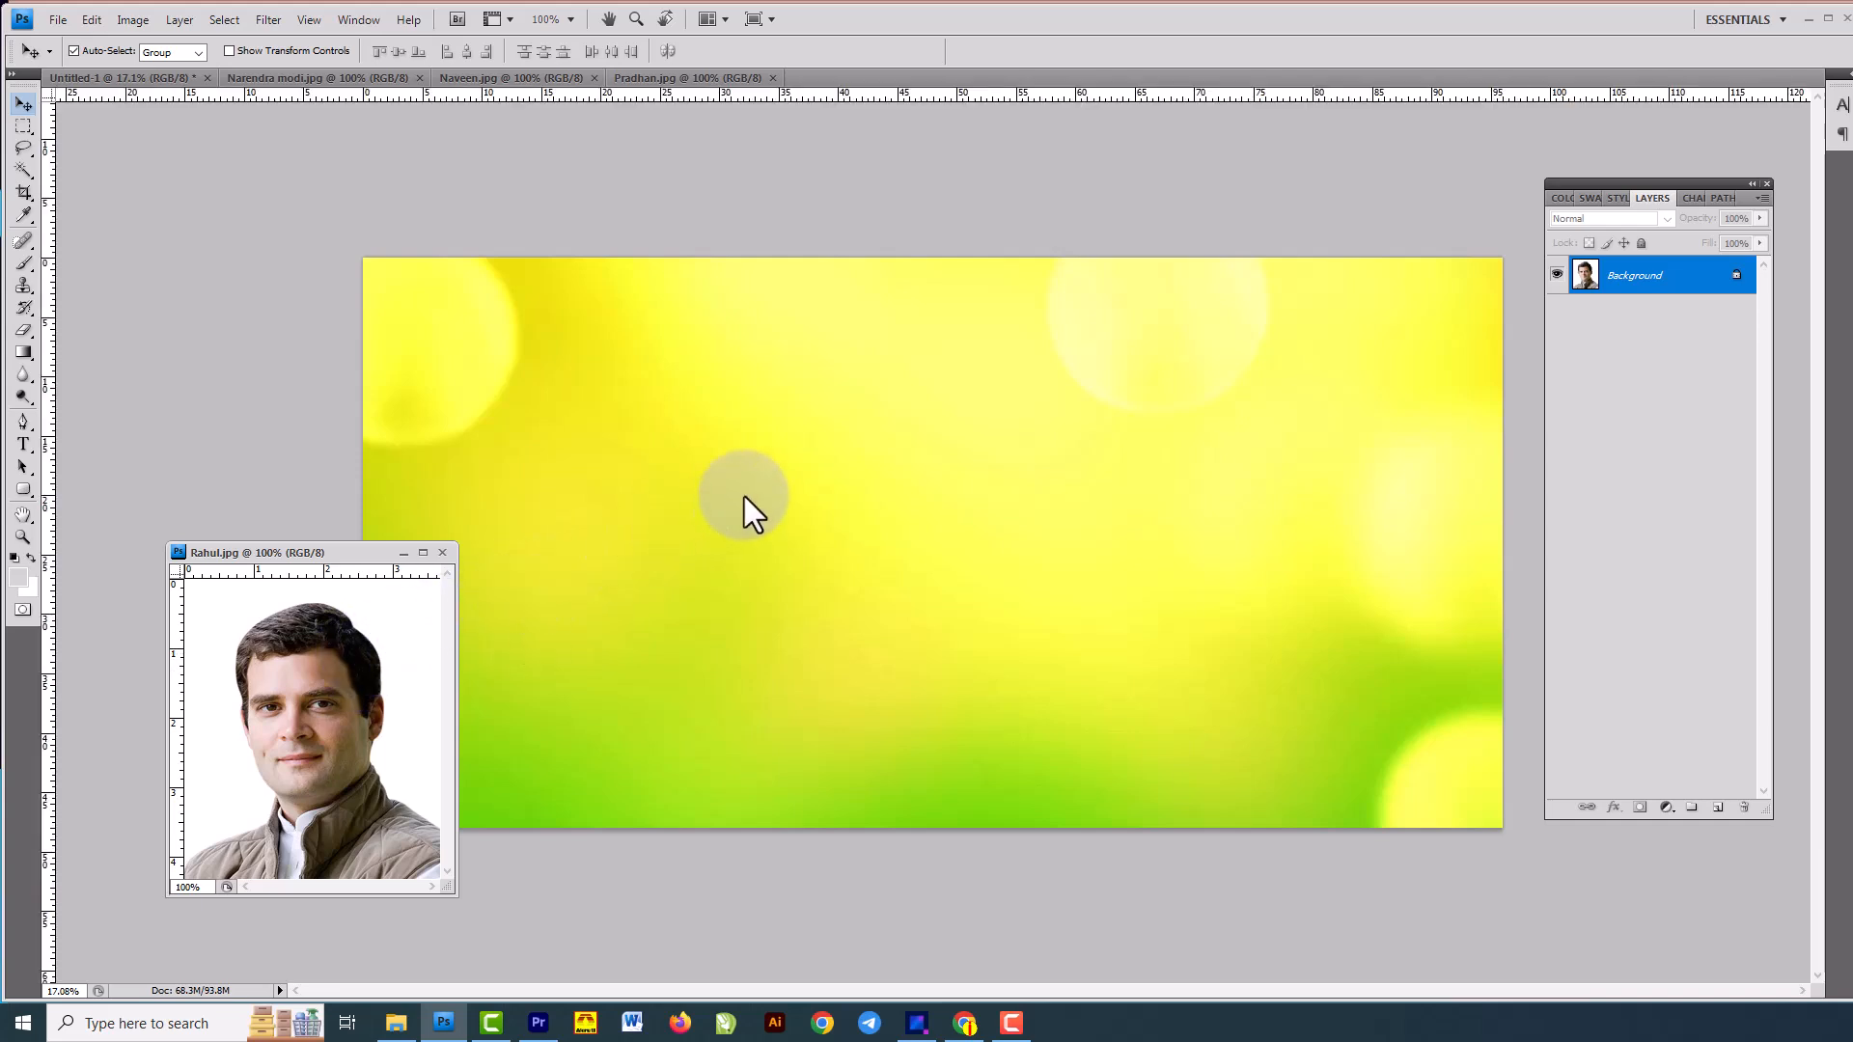
click(442, 552)
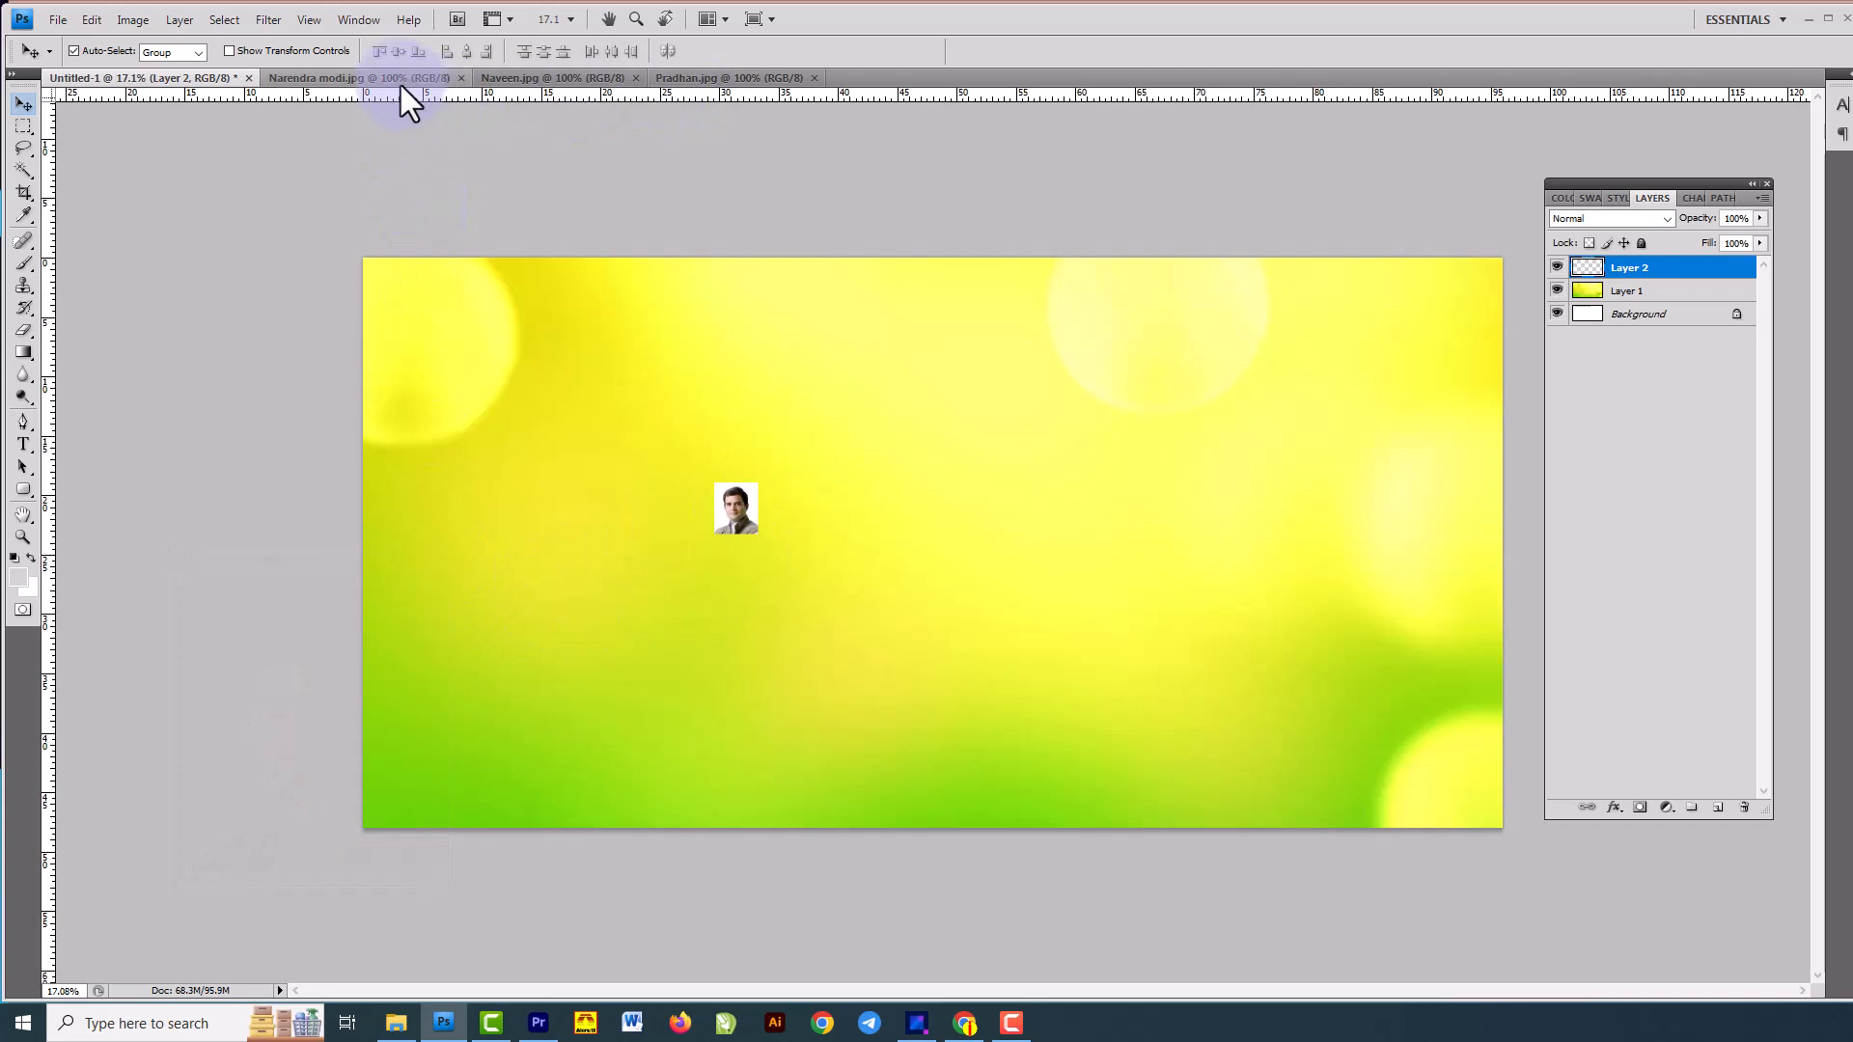
Copy the Narendra modi.jpg photo onto the banner, up and to the left of the first portrait, and close its source file.
drag(398, 81, 214, 582)
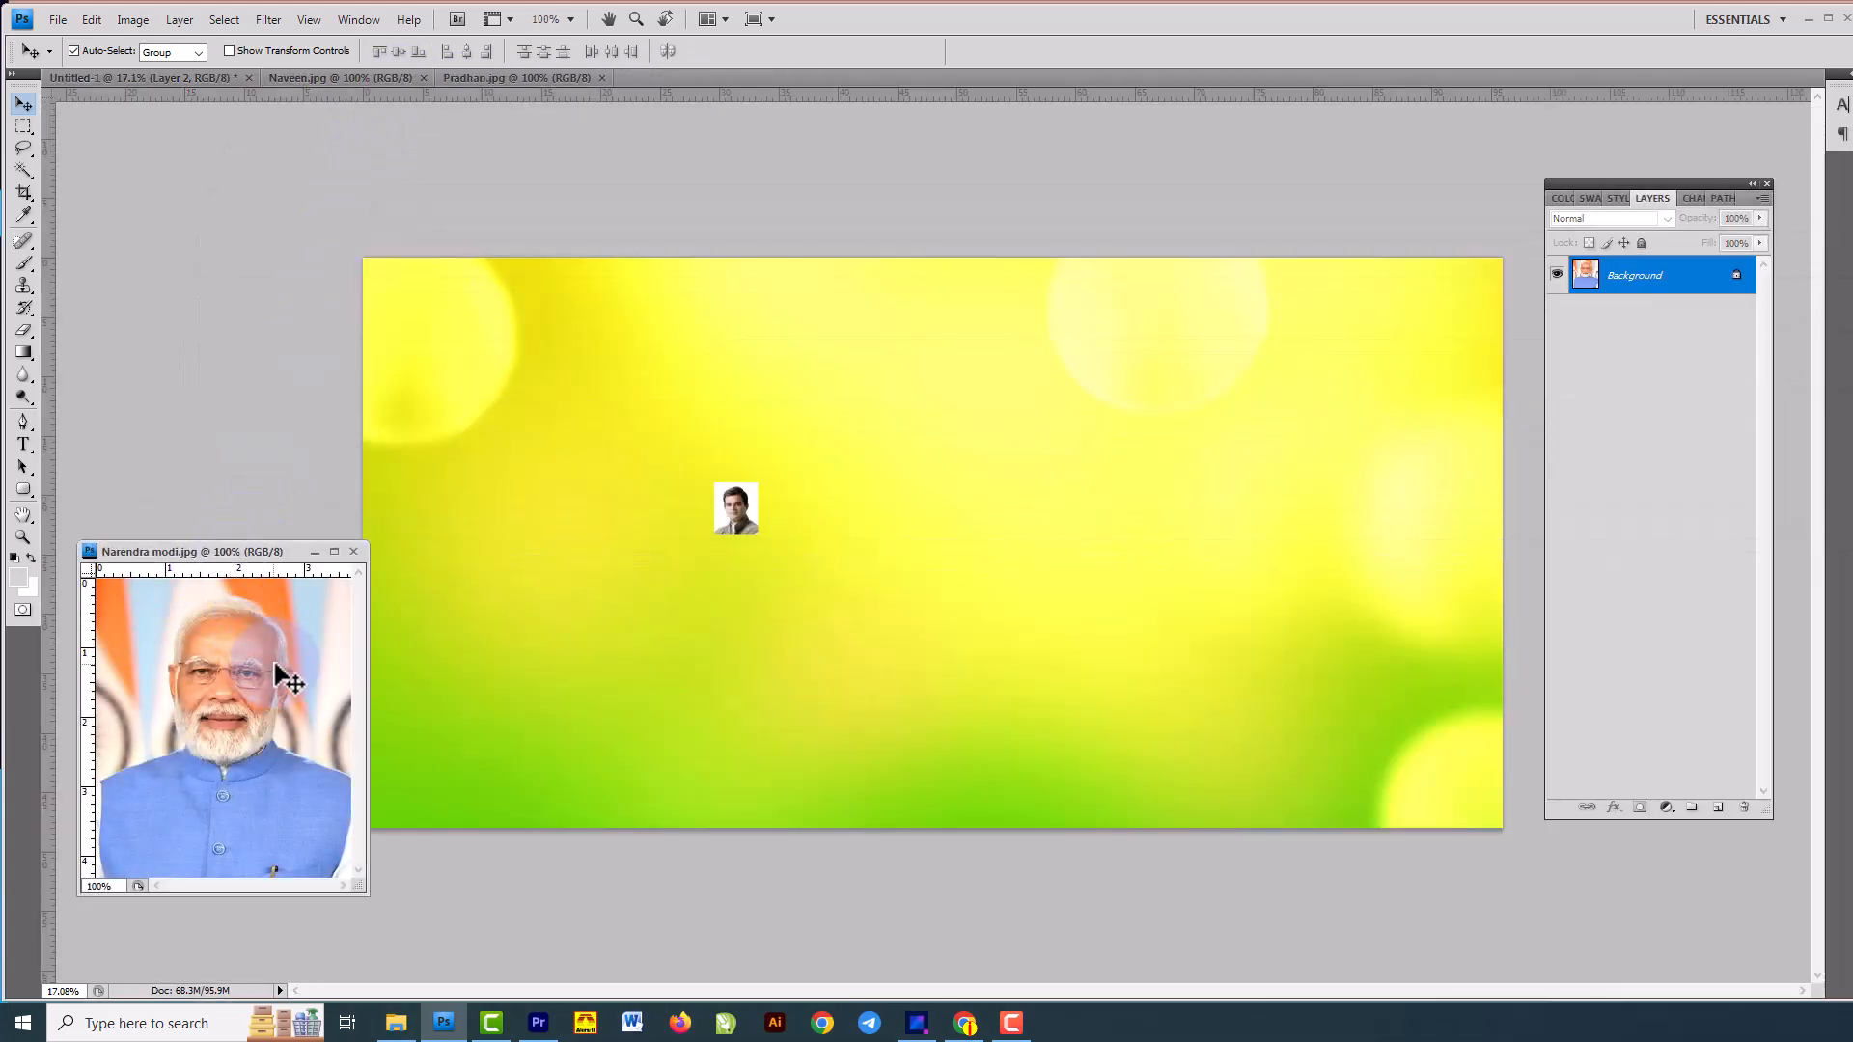
drag(302, 641, 618, 432)
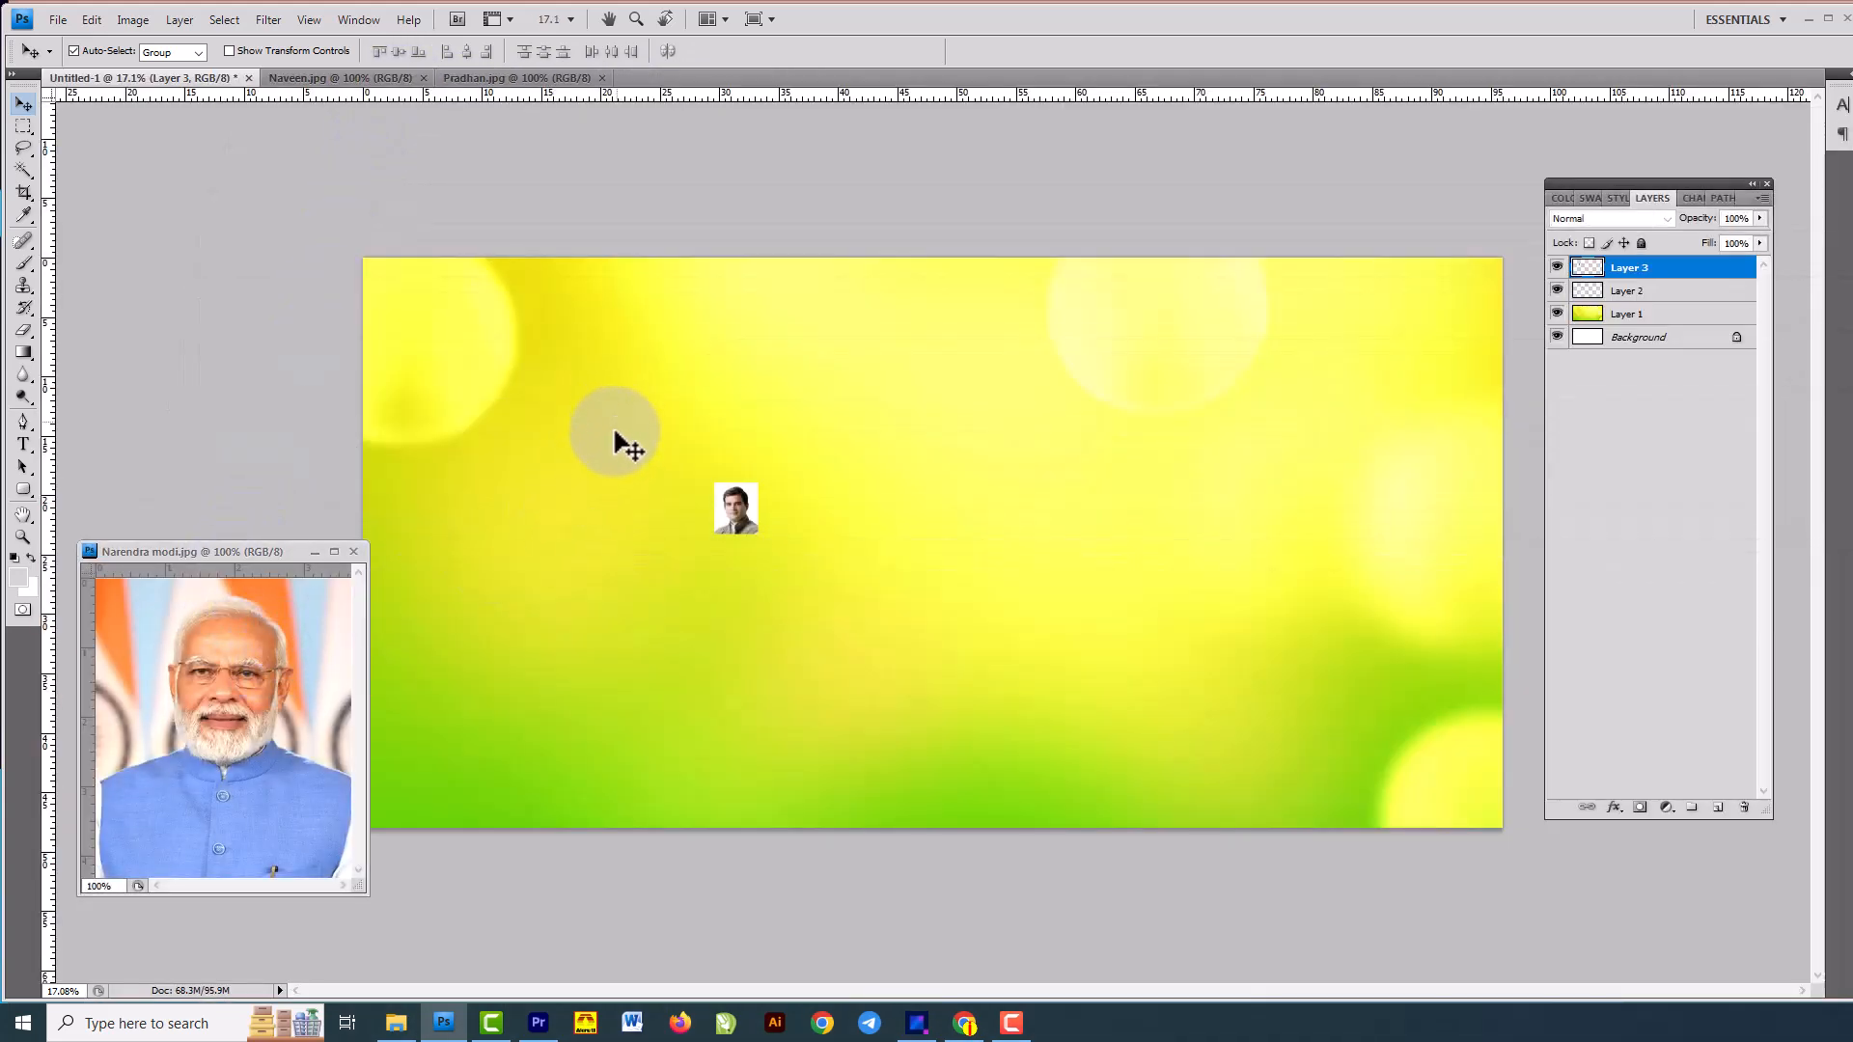
click(354, 552)
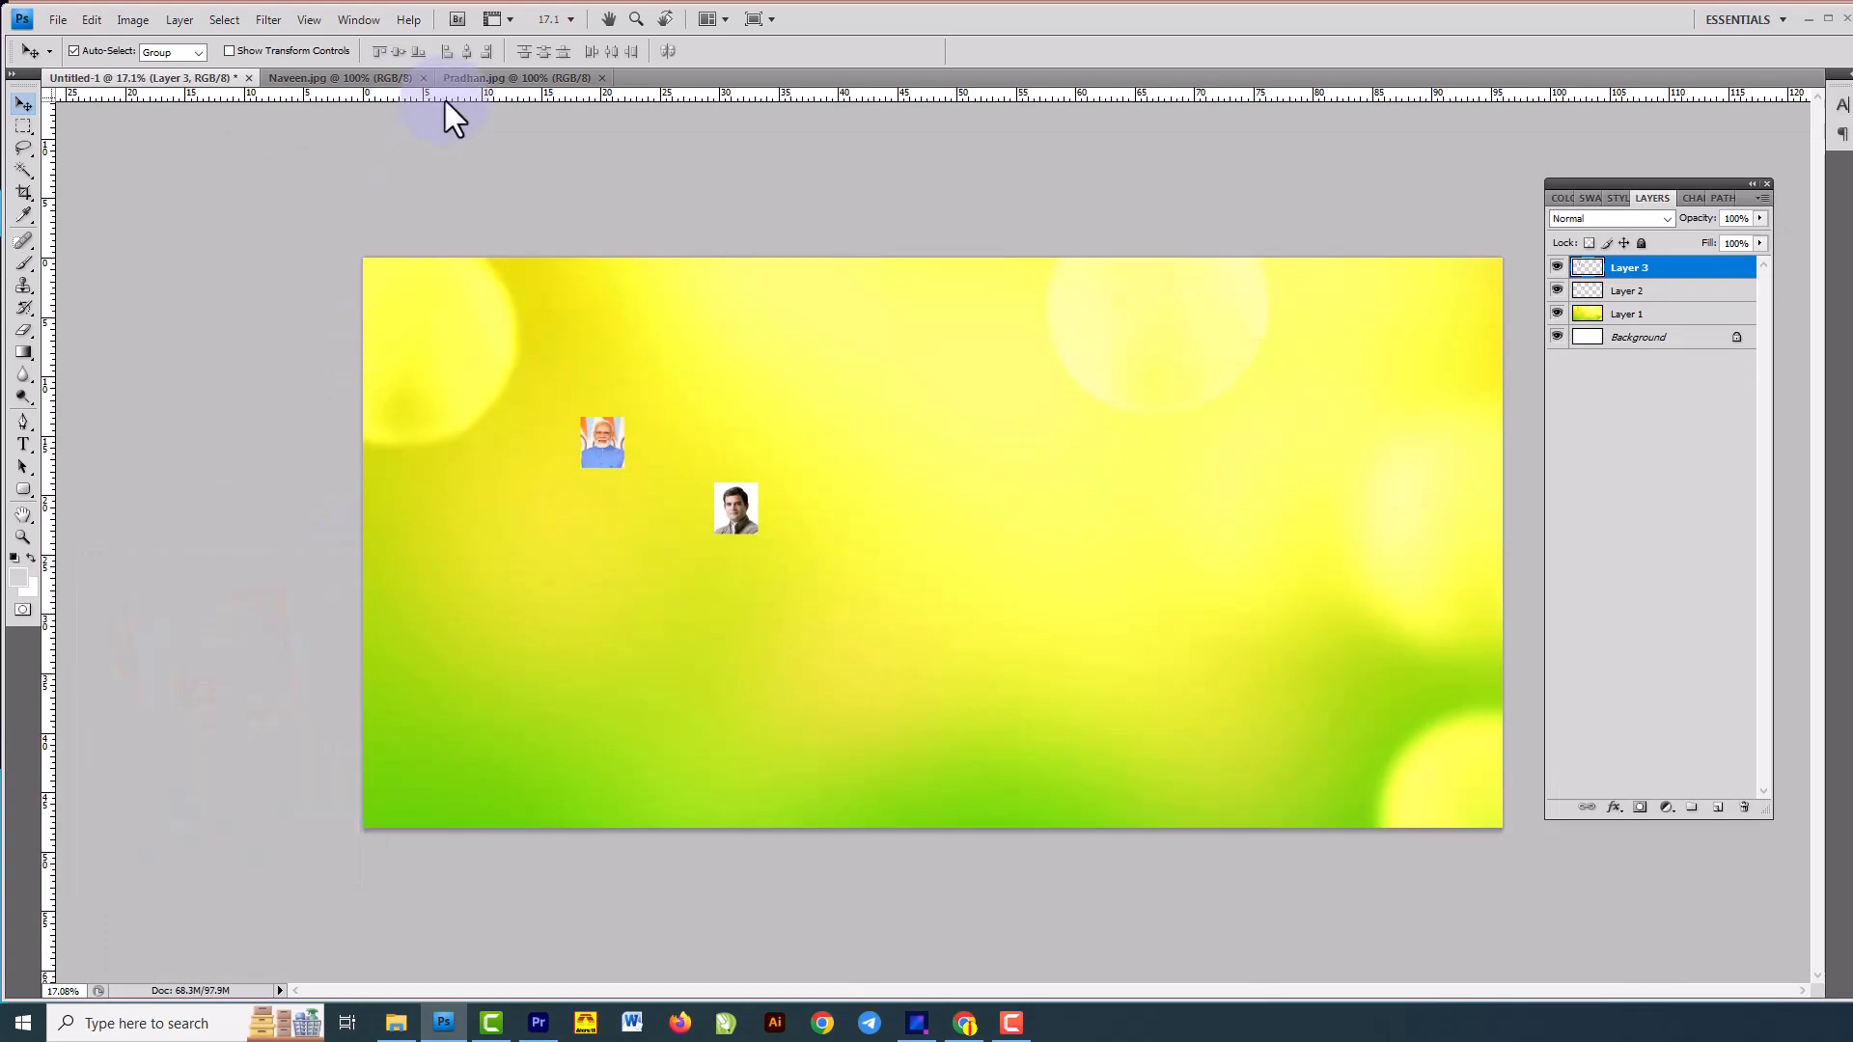
Copy the Naveen.jpg photo onto the banner just right of the Rahul portrait and close its source file.
drag(384, 79, 194, 557)
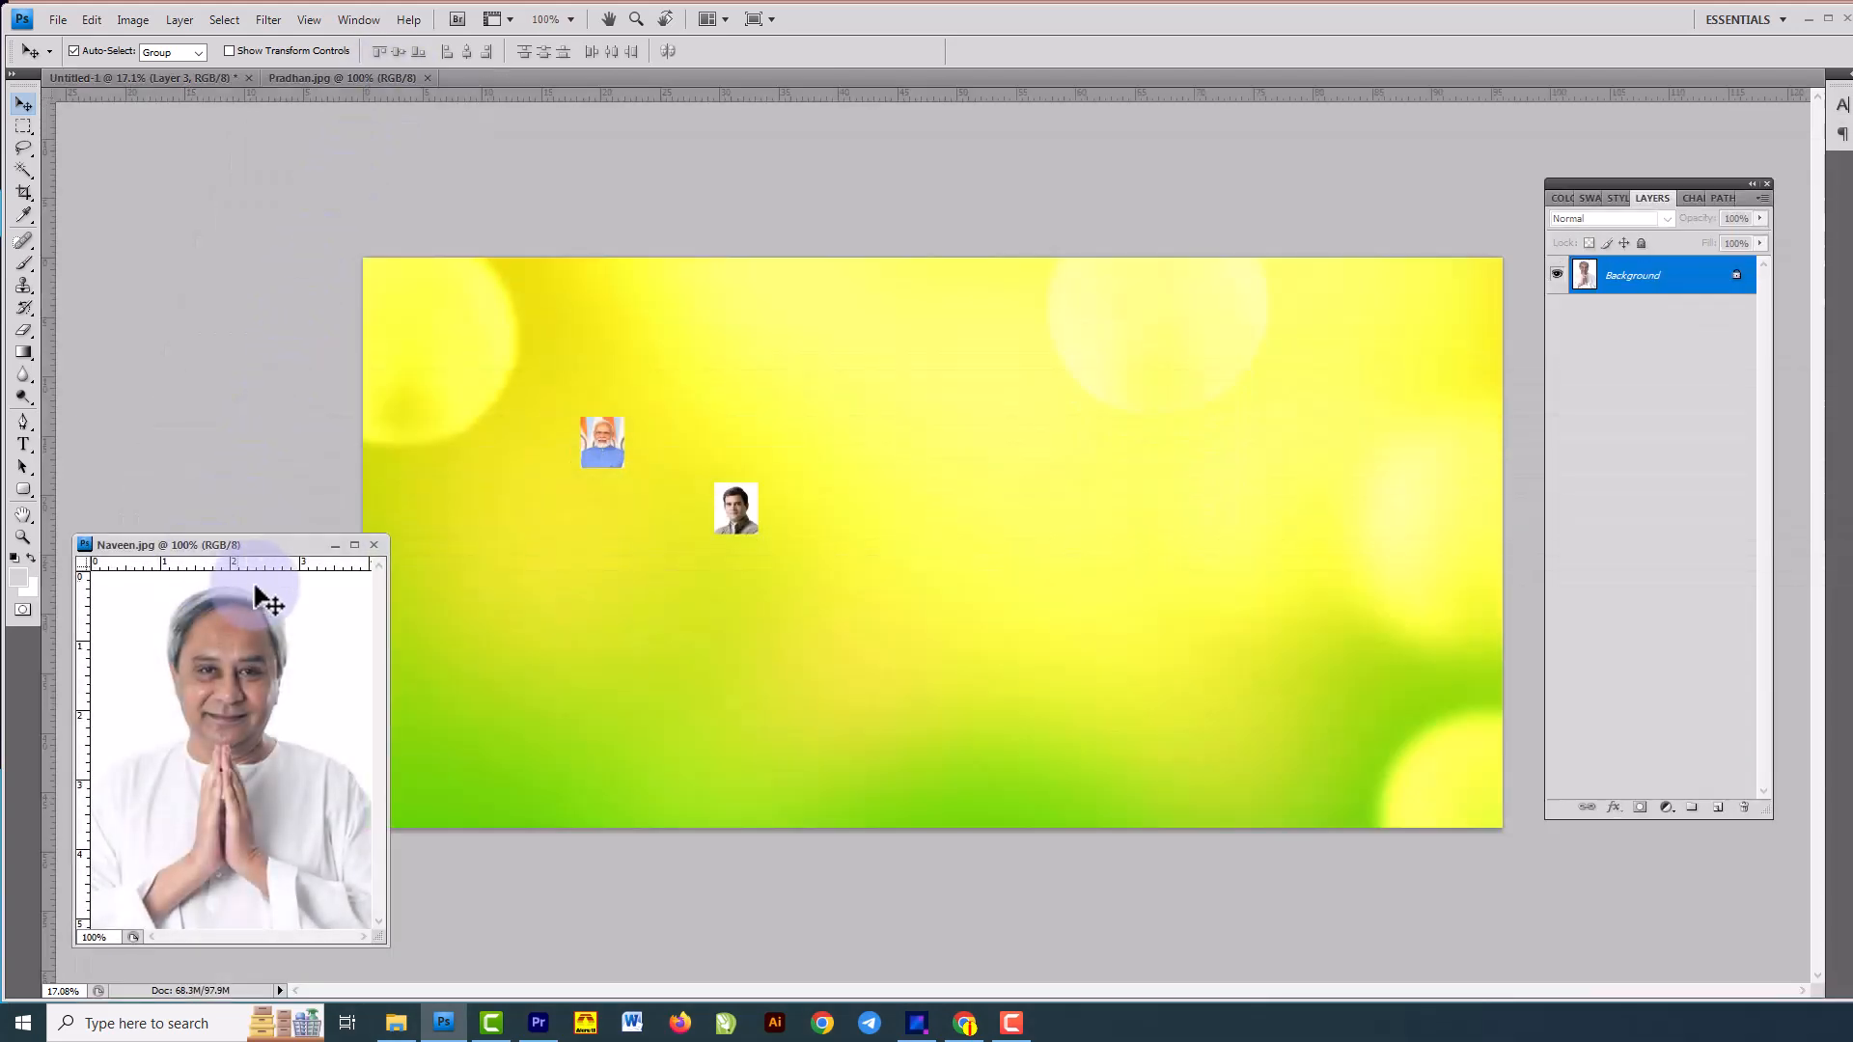
drag(320, 658, 827, 467)
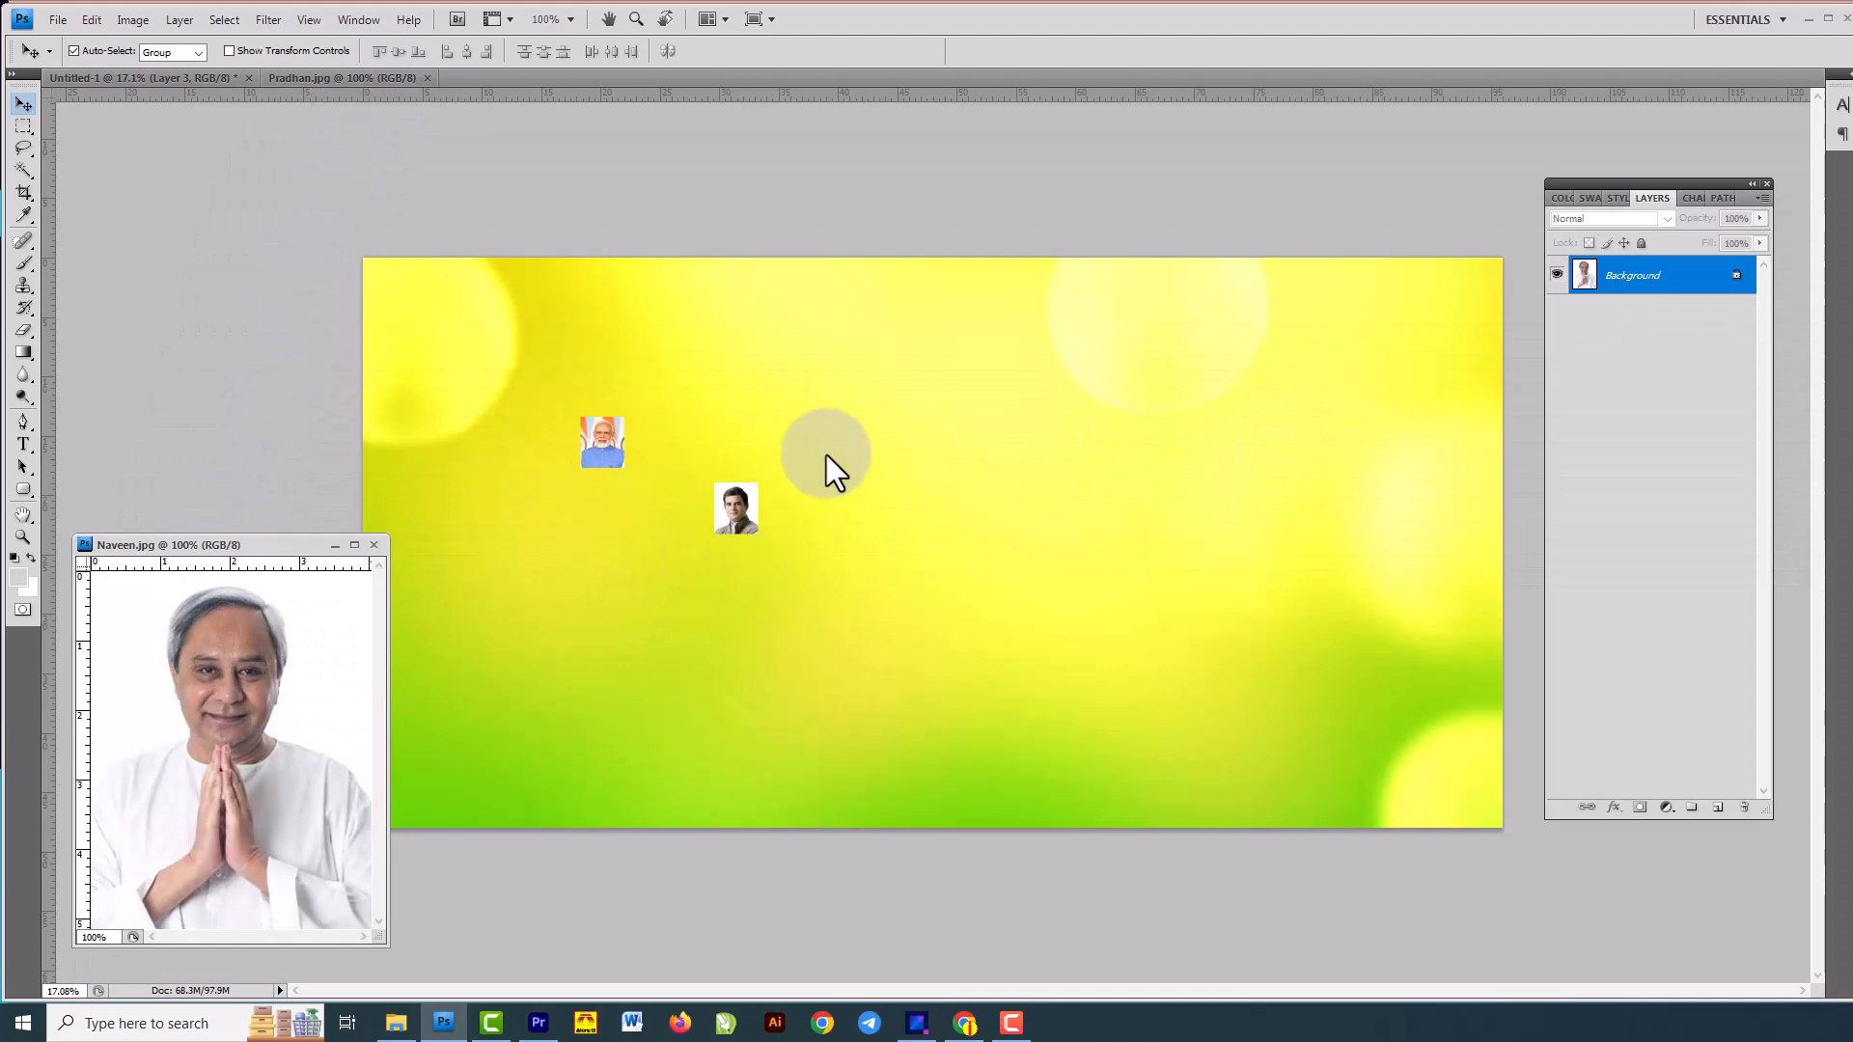
click(374, 545)
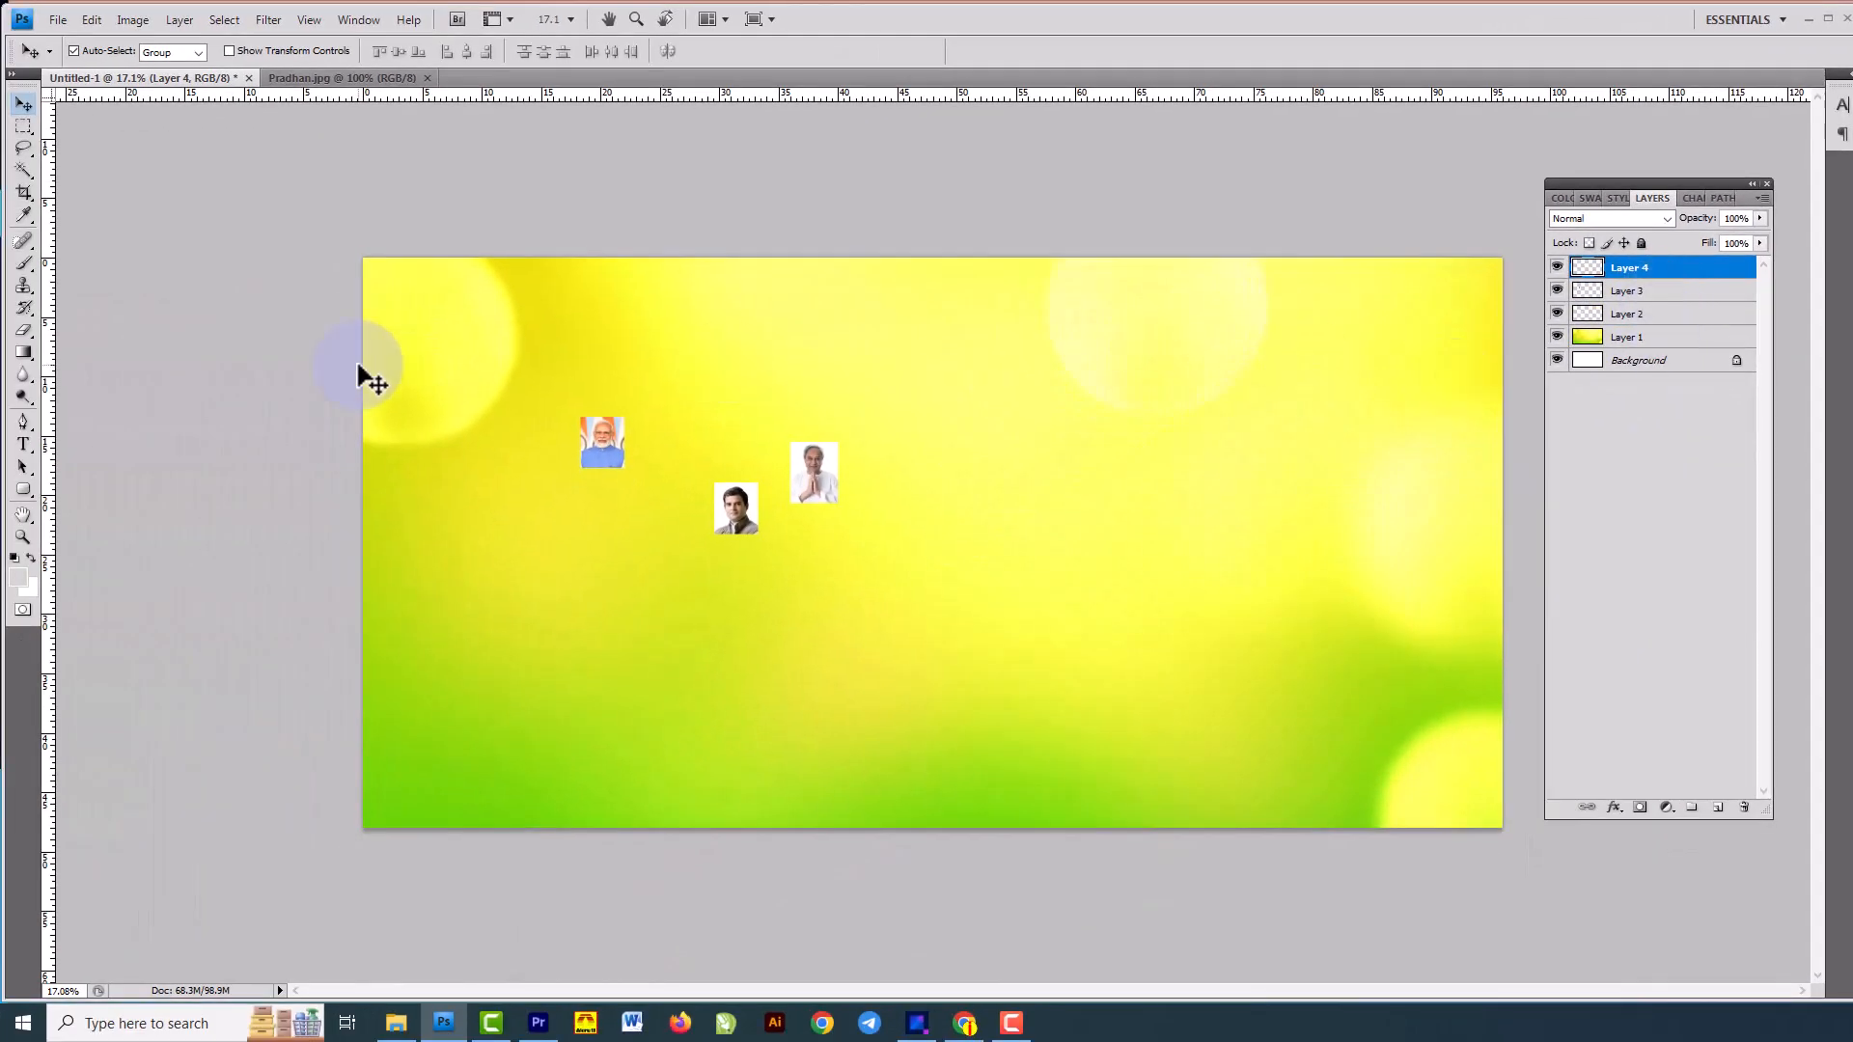
Copy the Pradhan.jpg photo onto the banner to the right of the other portraits and close its source file.
drag(352, 73, 186, 505)
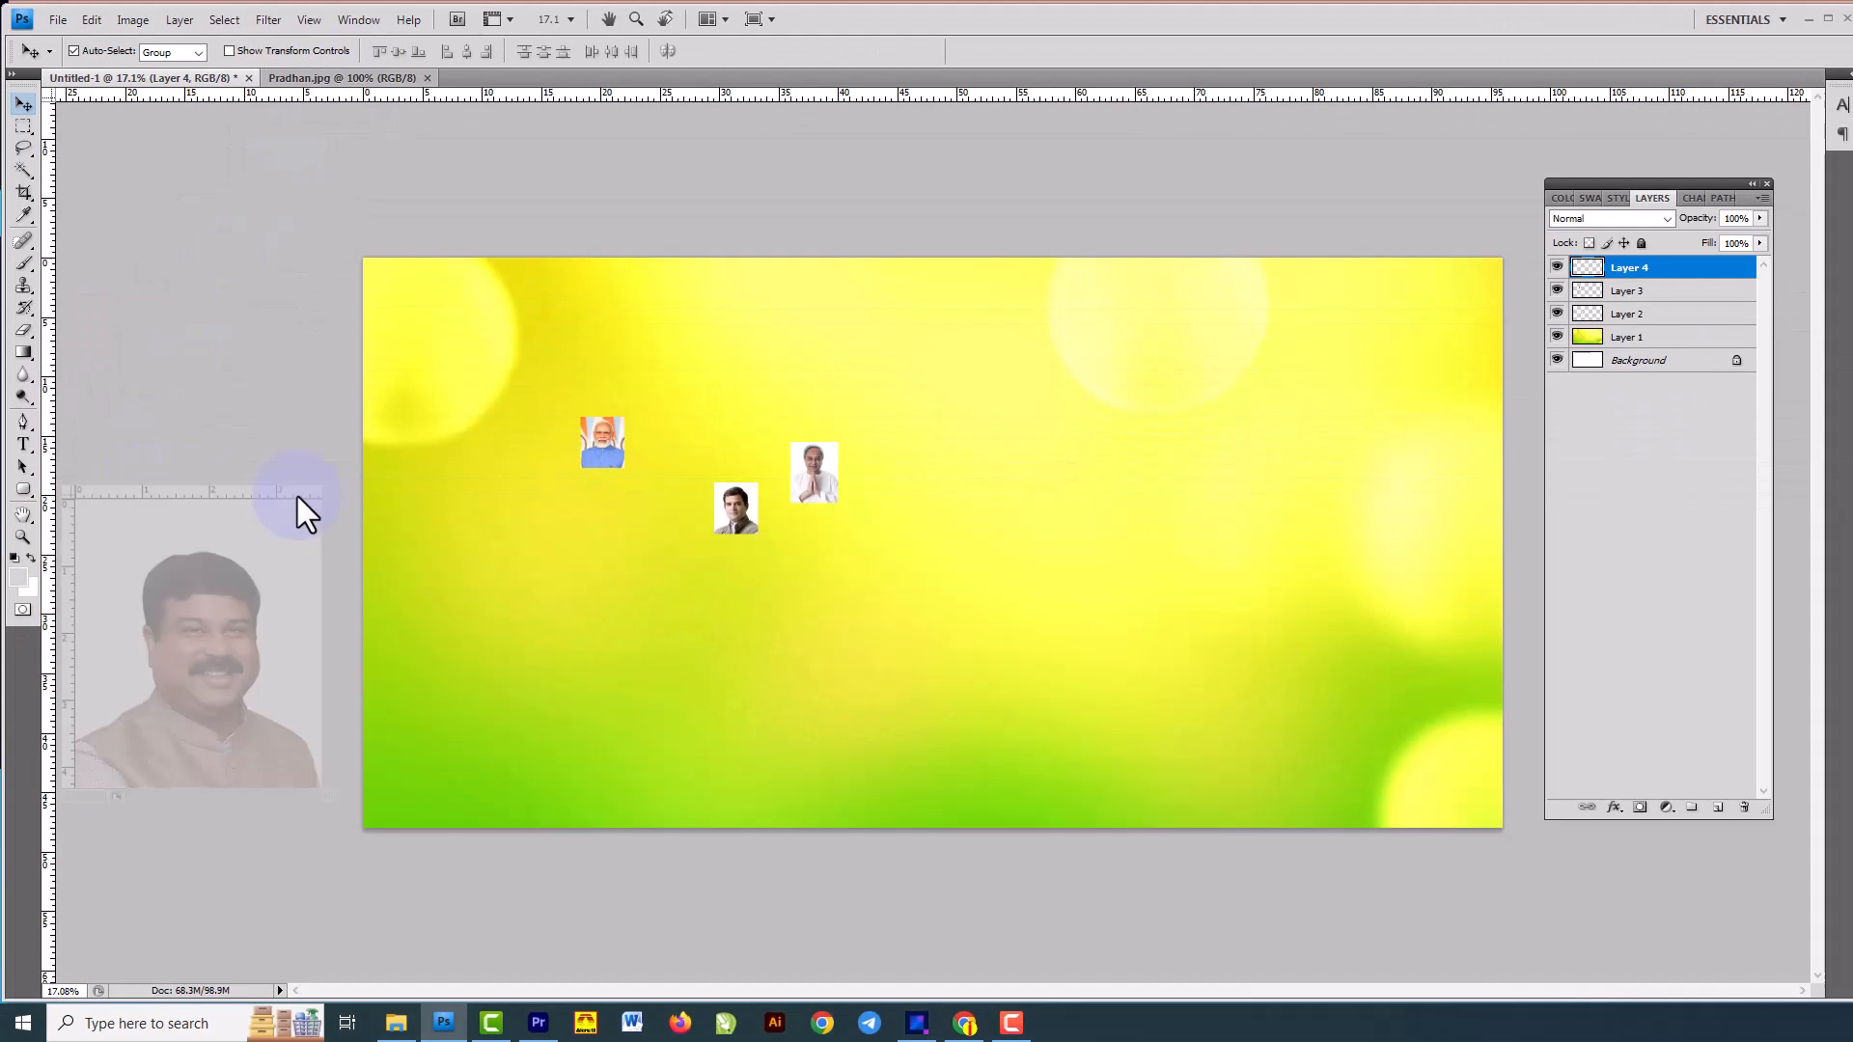
drag(303, 599, 1022, 417)
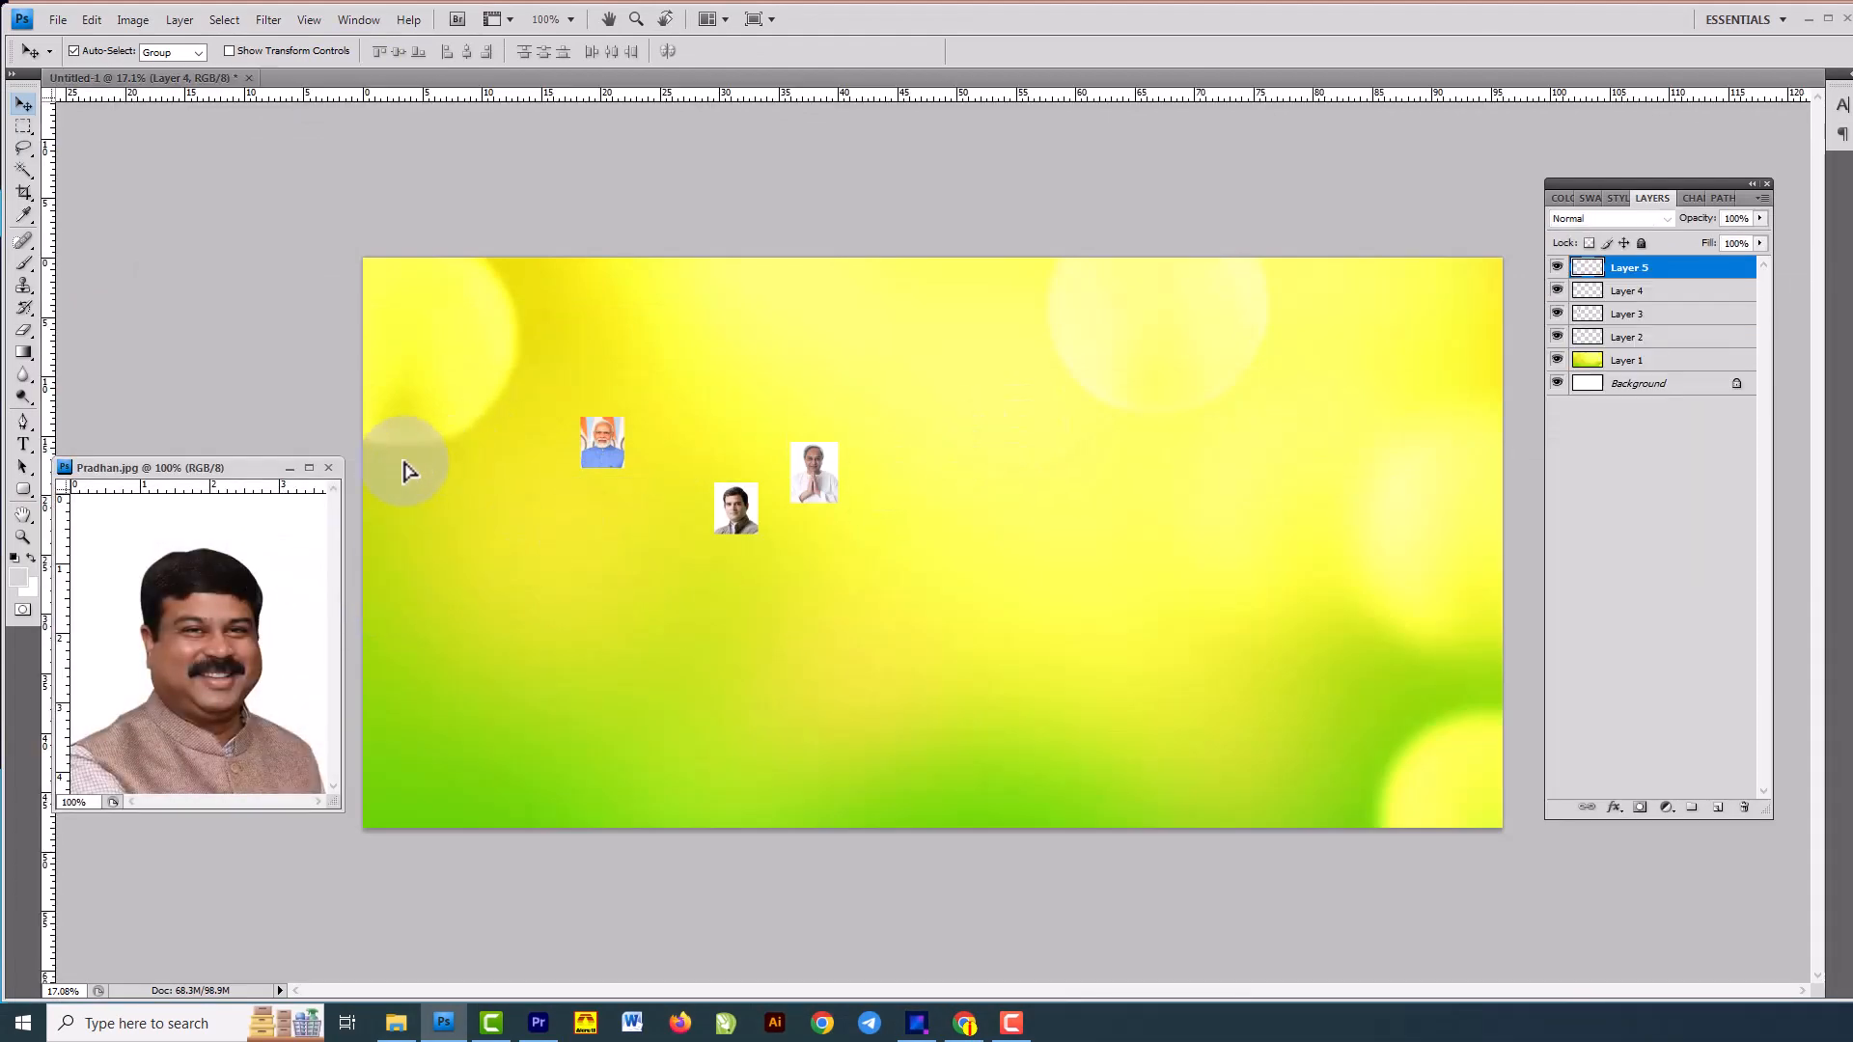
drag(323, 464, 326, 469)
click(326, 470)
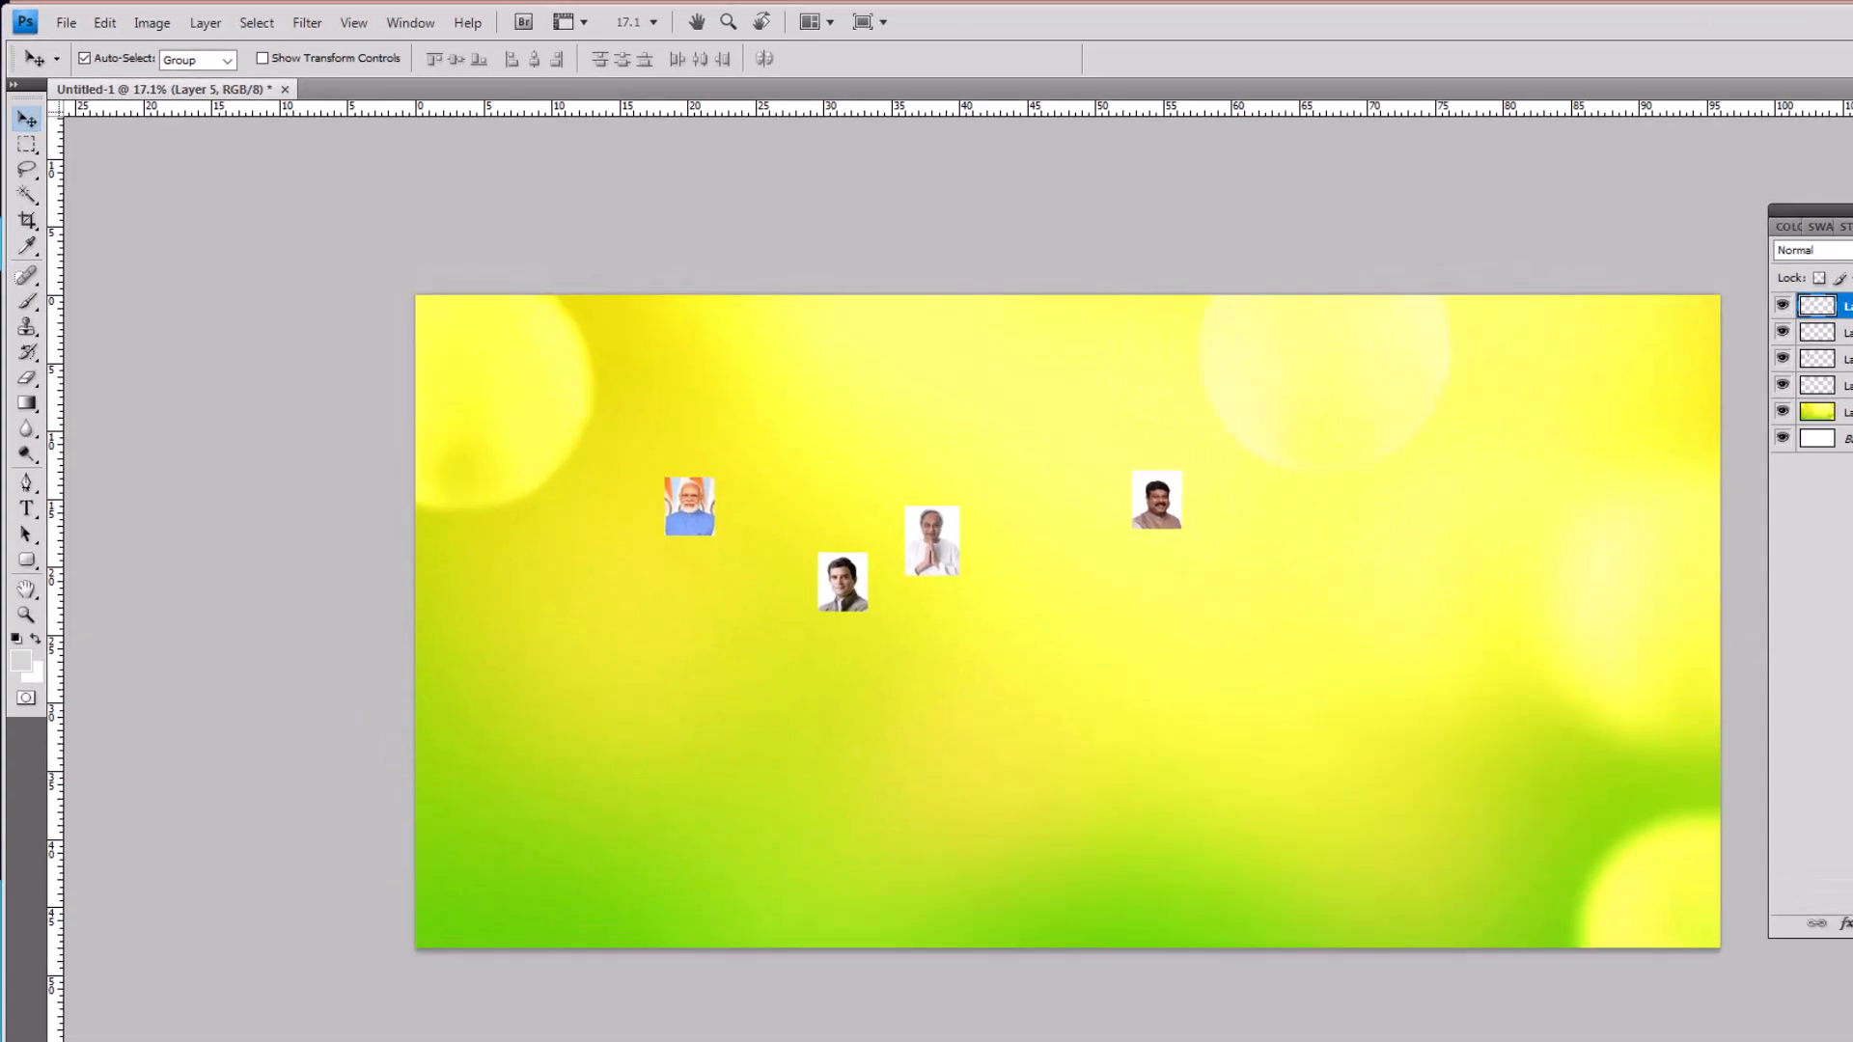
Align the bottom edges of the four portraits, and move the two outer portraits closer to the middle pair.
click(705, 209)
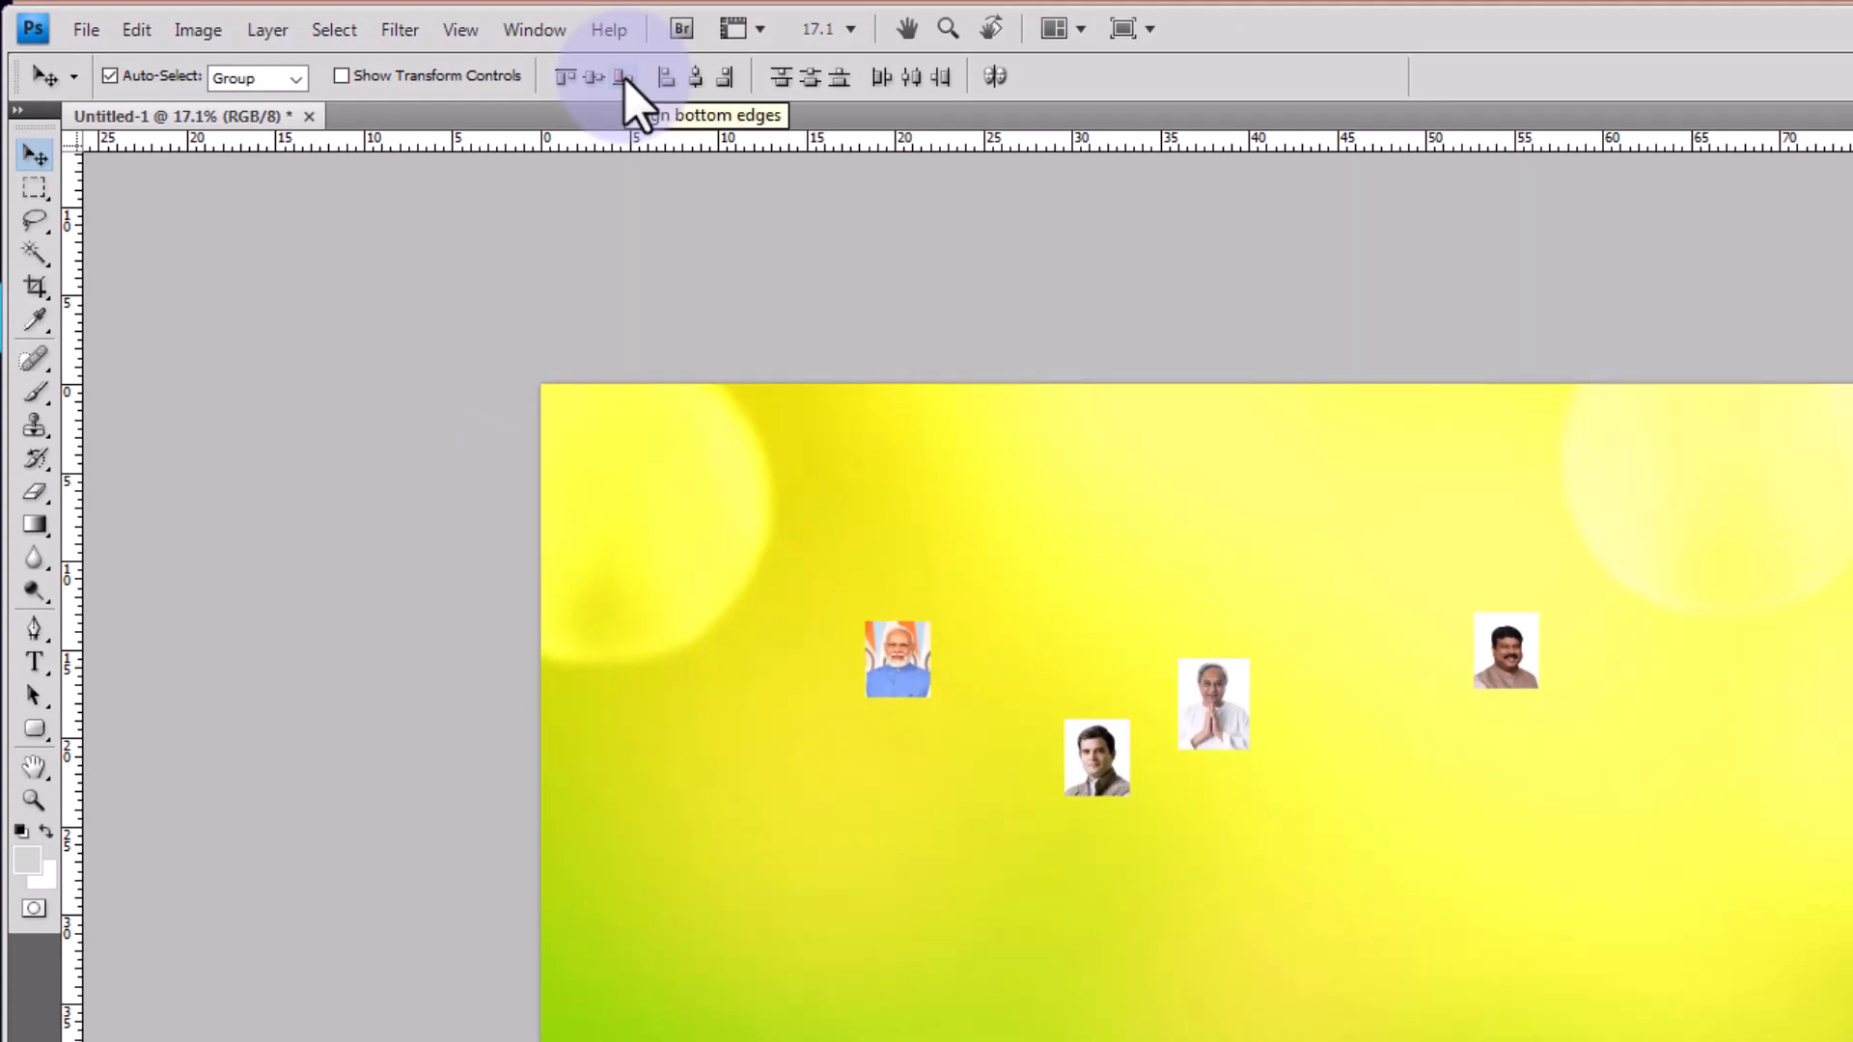
click(623, 78)
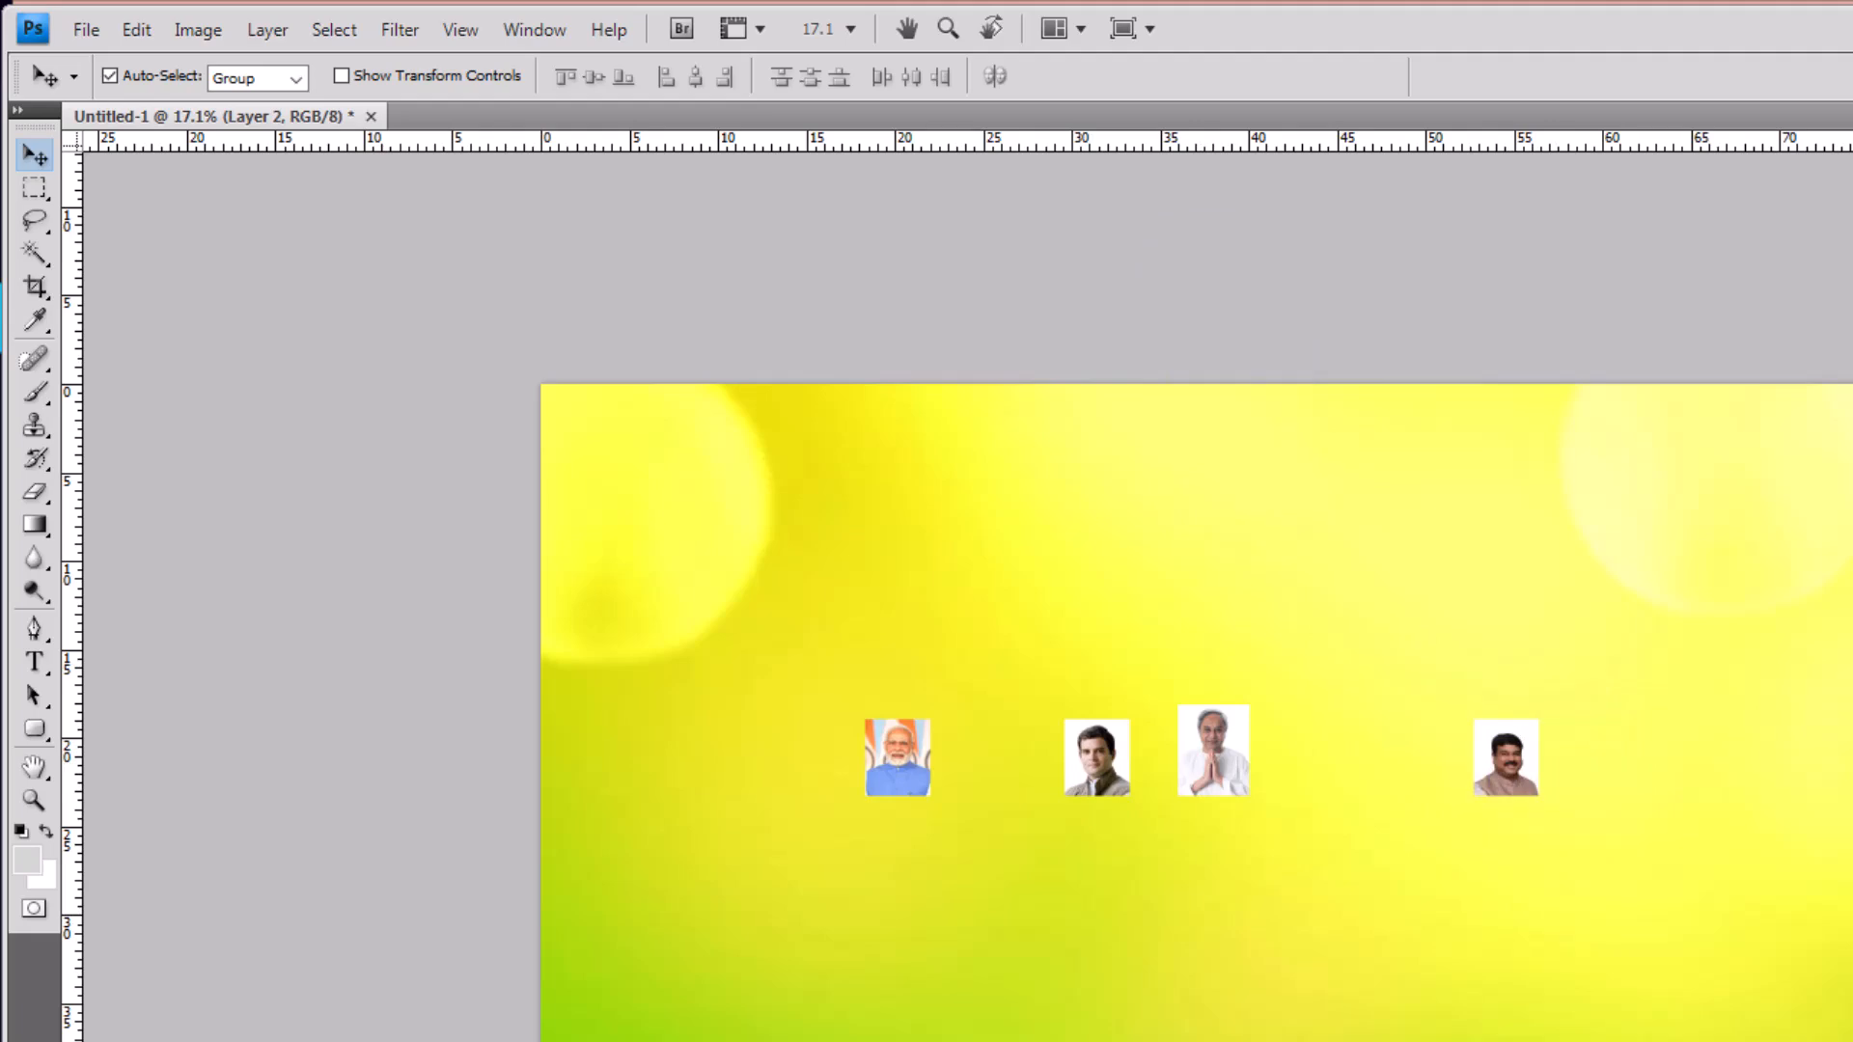
drag(1498, 758, 1351, 773)
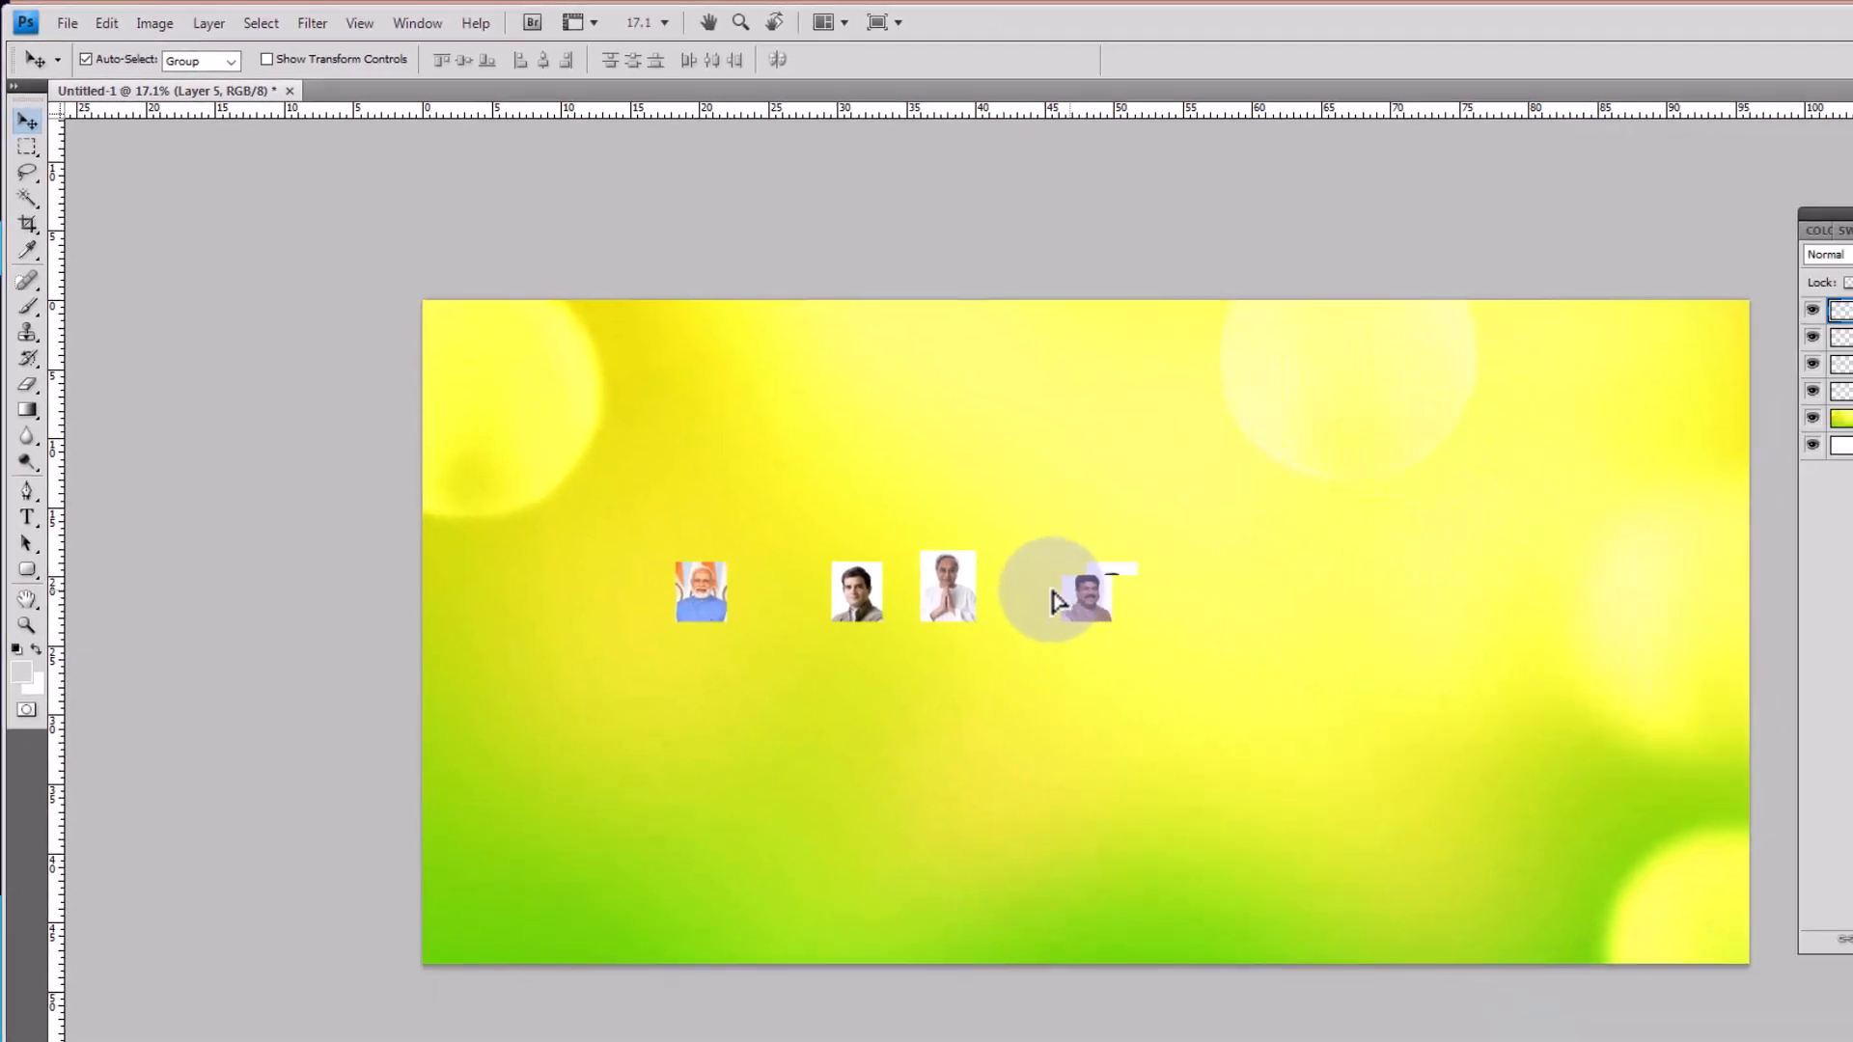
drag(1057, 600, 1028, 600)
drag(675, 591, 740, 584)
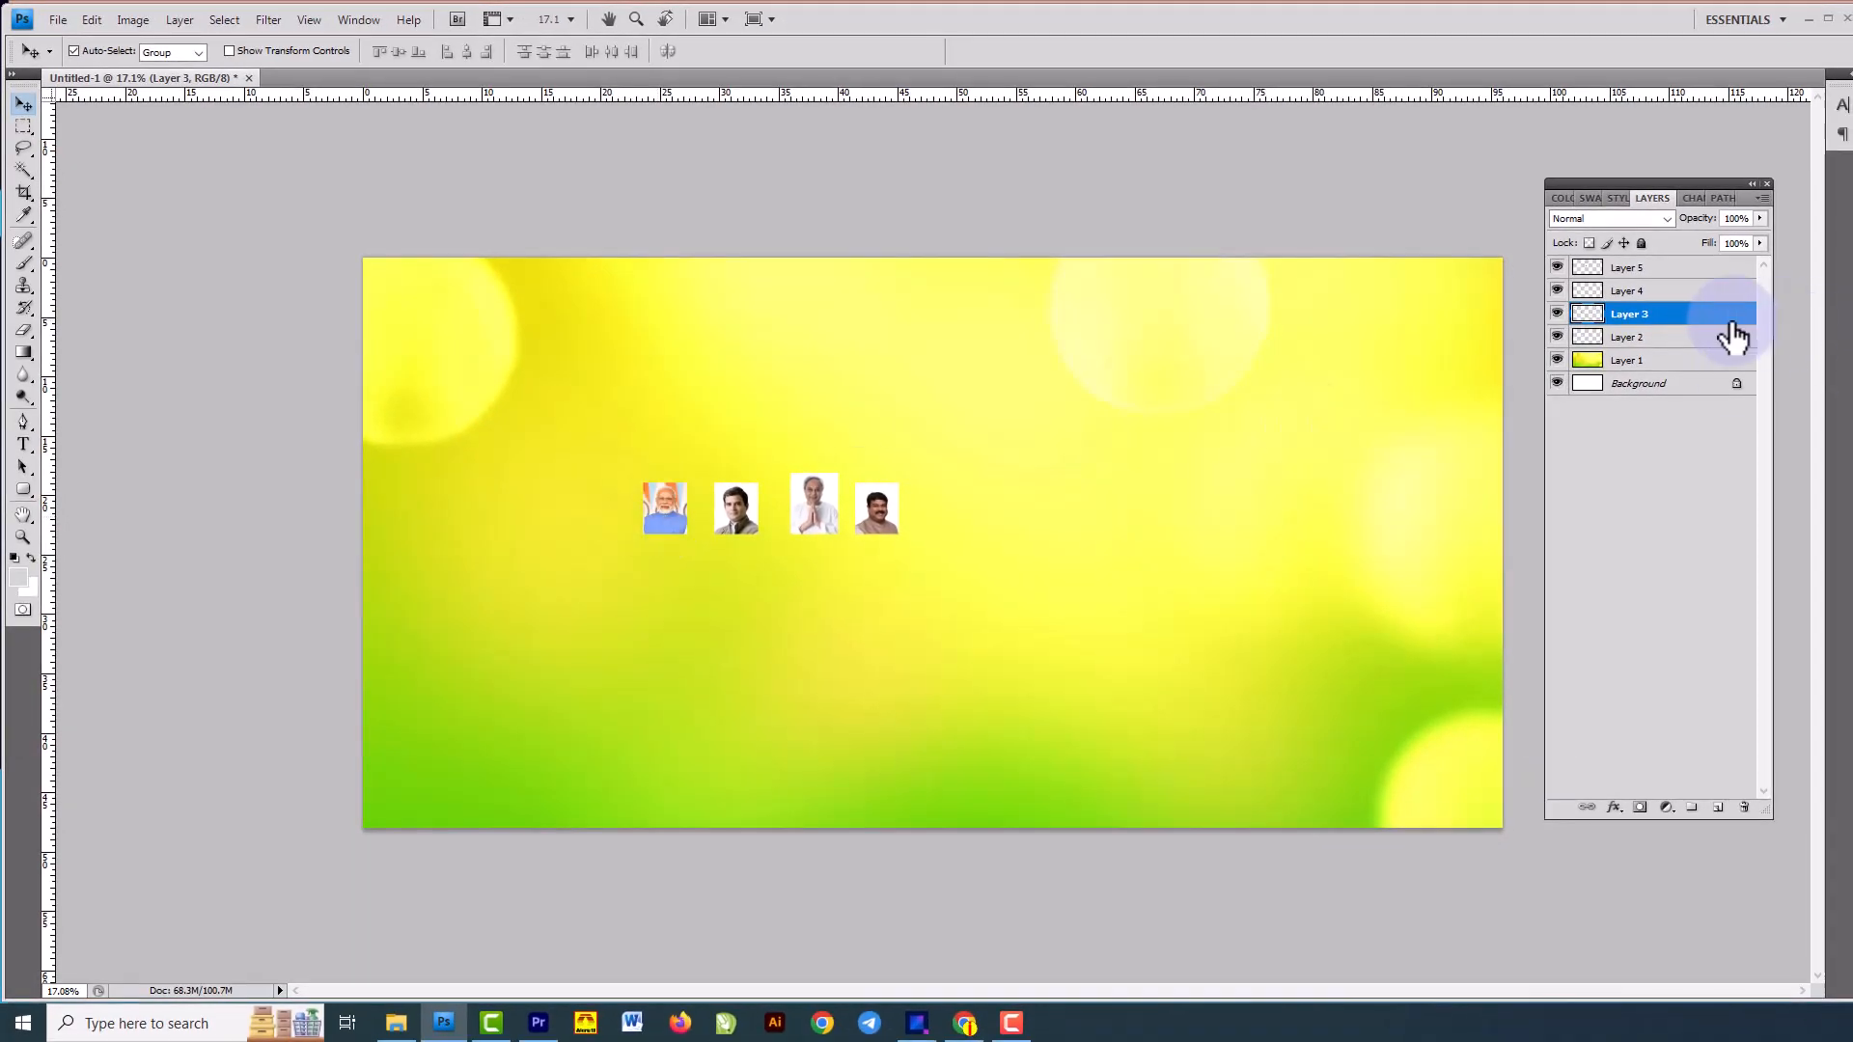
Scale the four portrait layers together proportionally from their centre to about 405%, and move them to the banner's upper right area.
click(1696, 337)
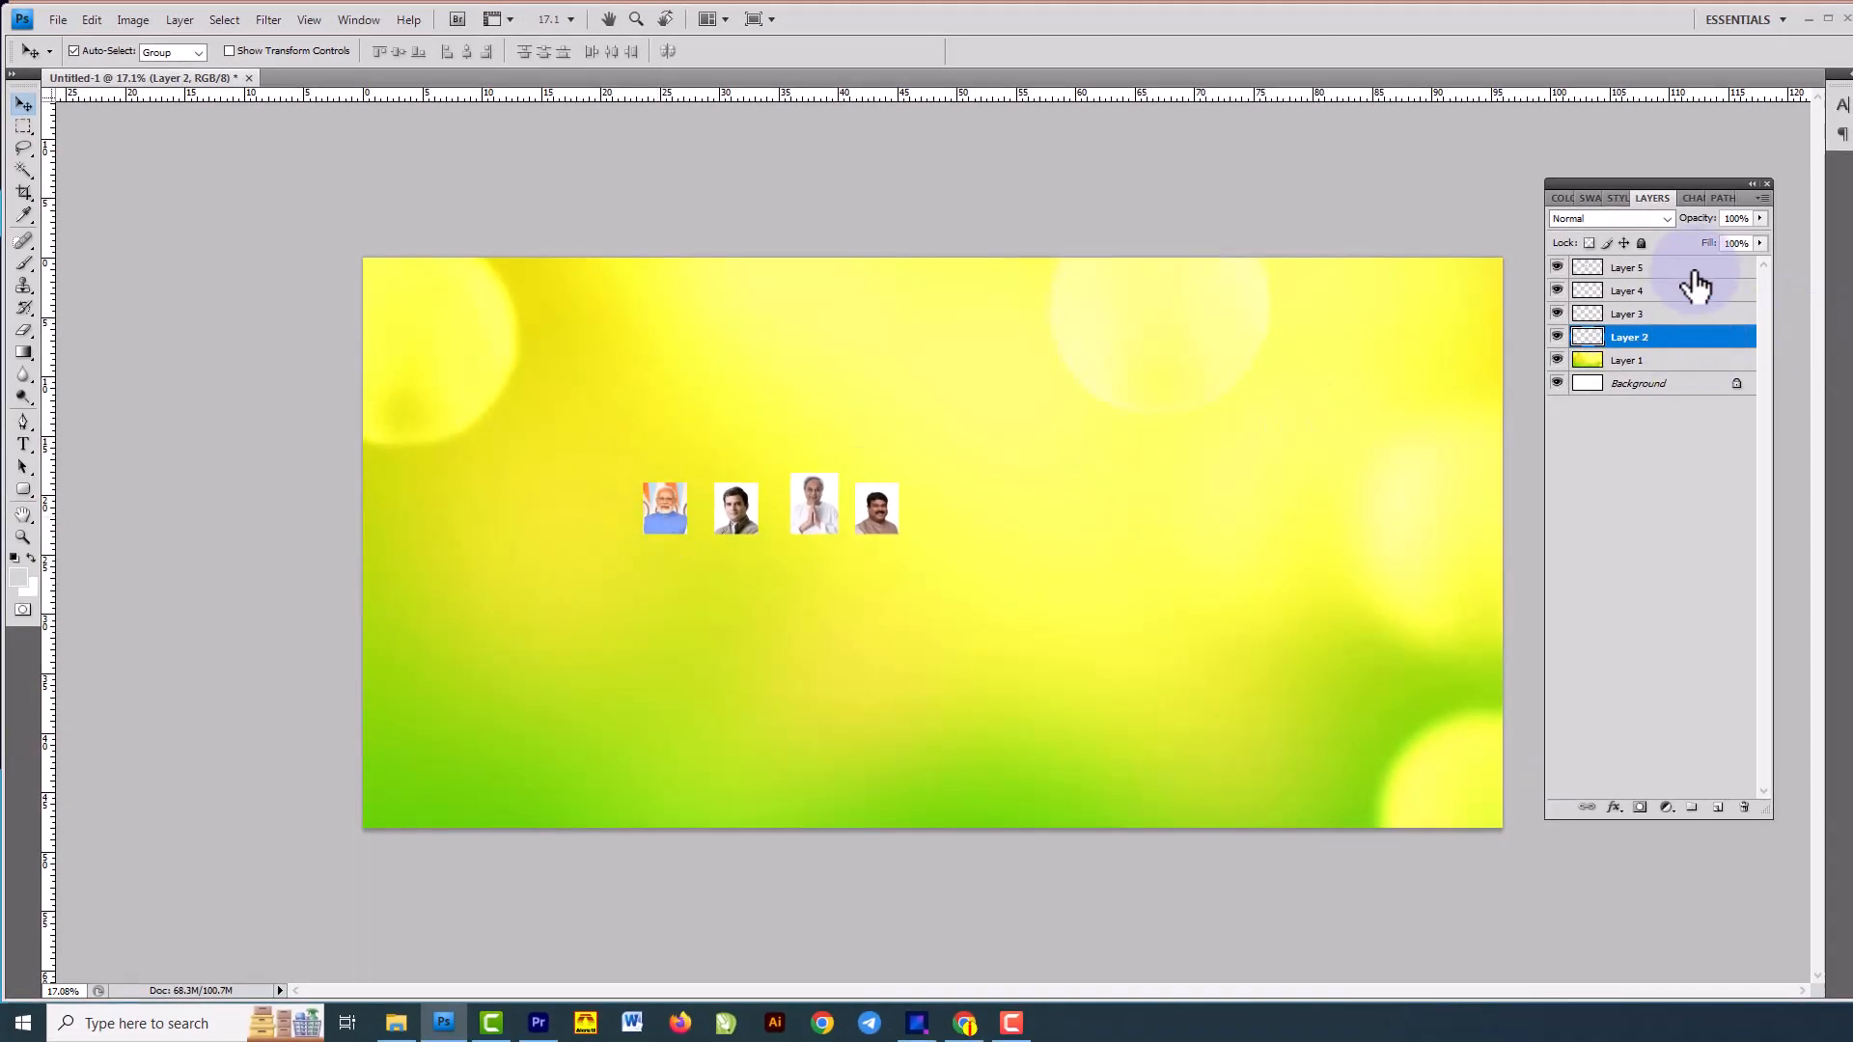
shift+click(1698, 275)
key(ctrl+t)
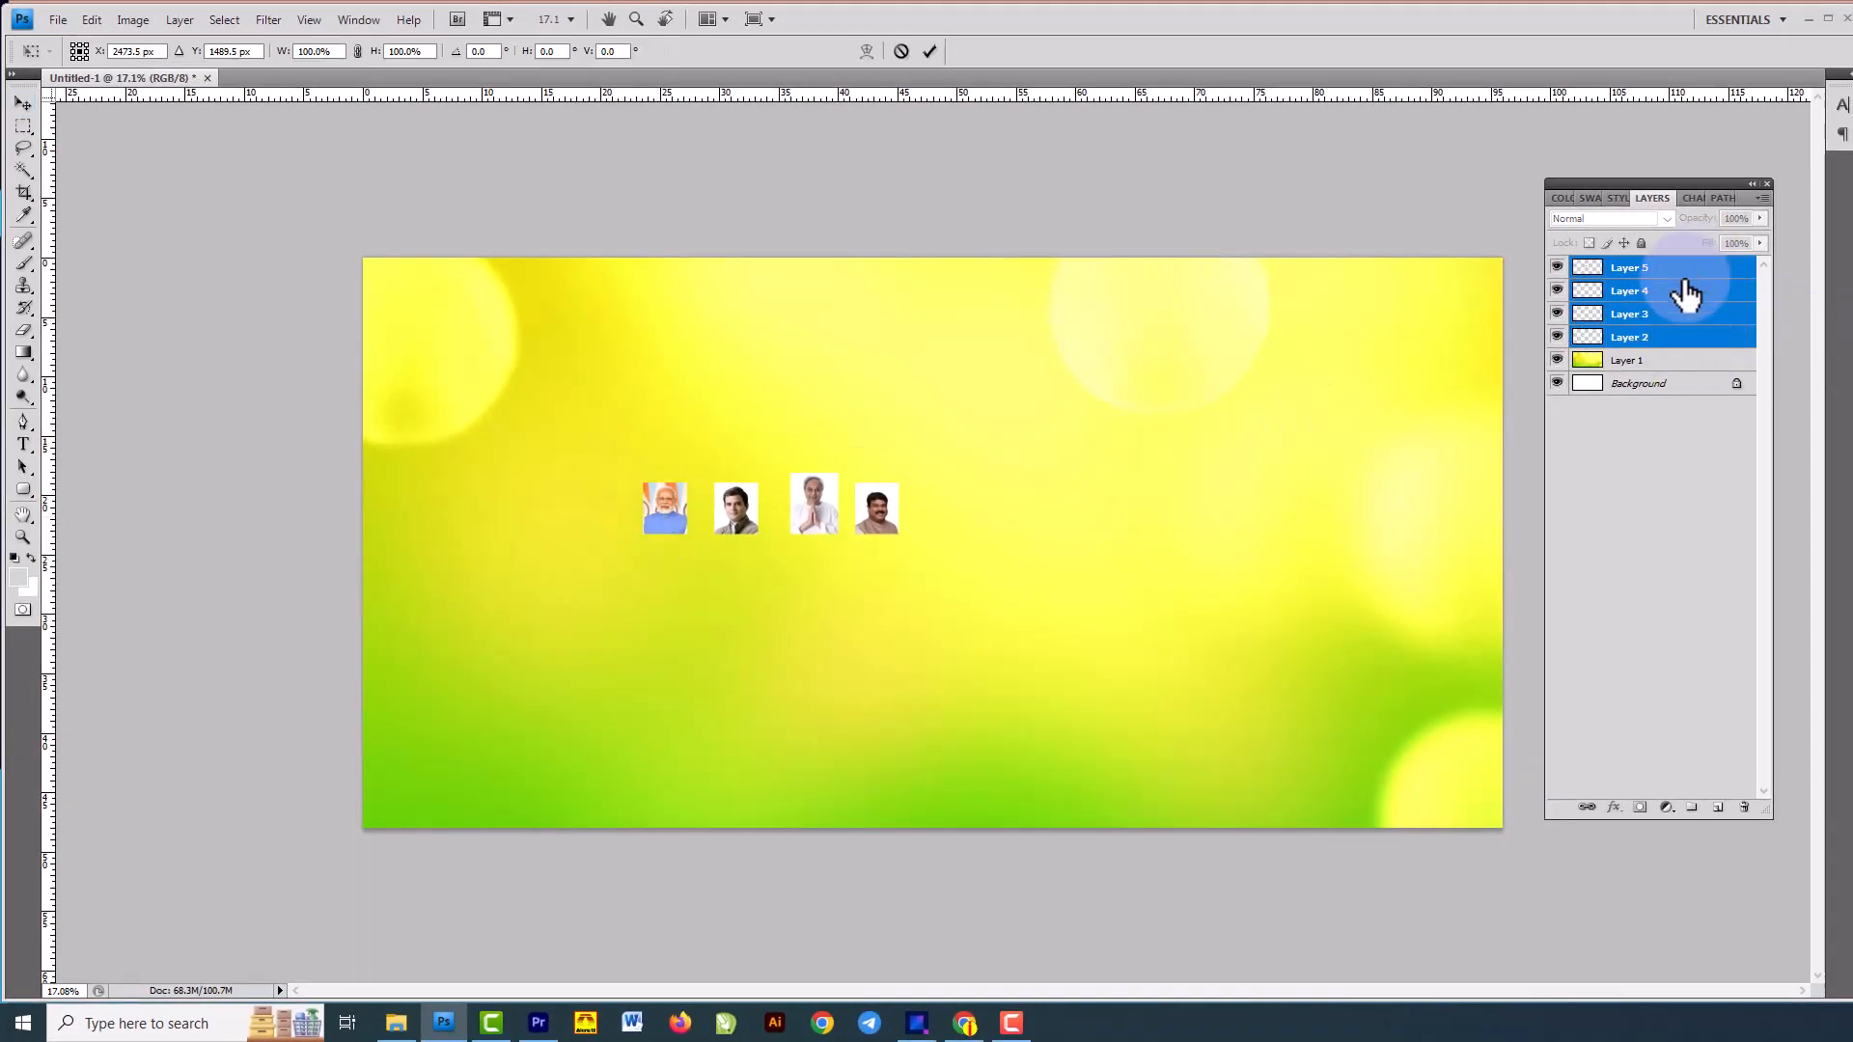
drag(897, 534, 1264, 722)
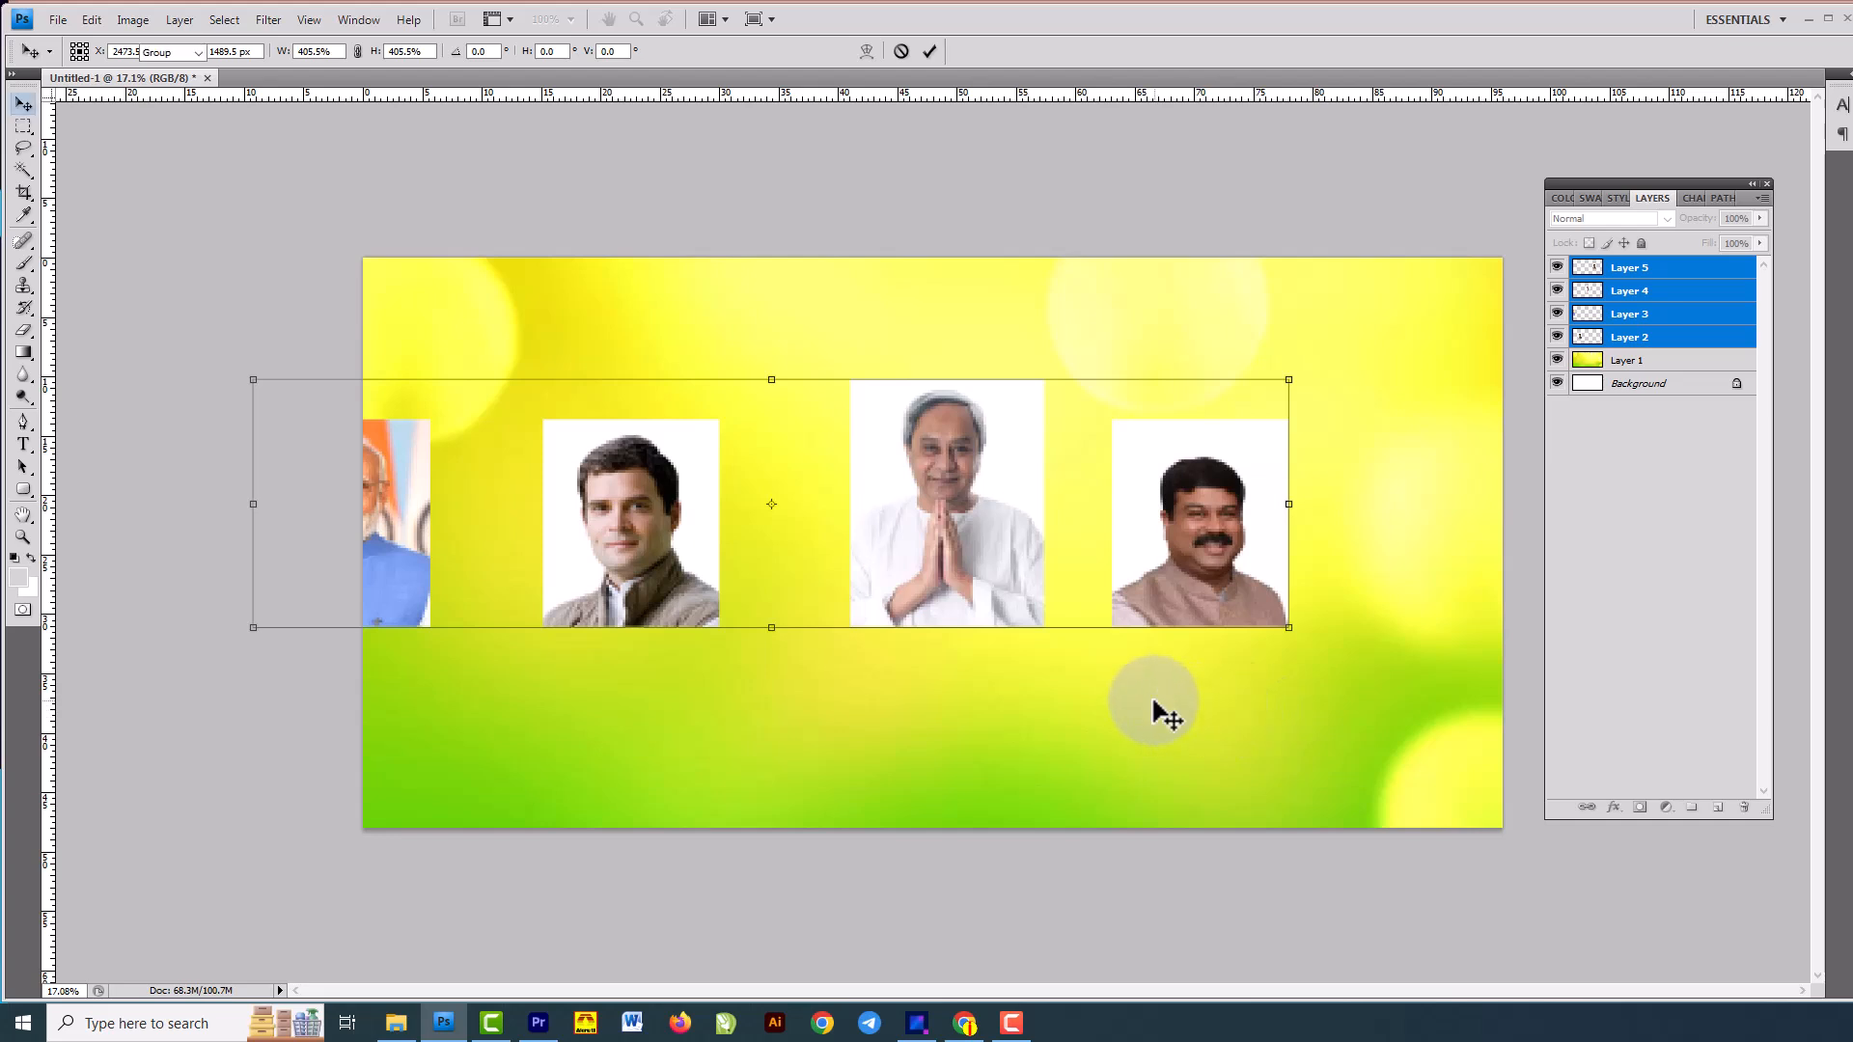
key(Return)
drag(973, 497, 1157, 368)
Move the Rahul, Naveen and Modi portraits horizontally to the right to space the four portraits more evenly in the row.
click(836, 411)
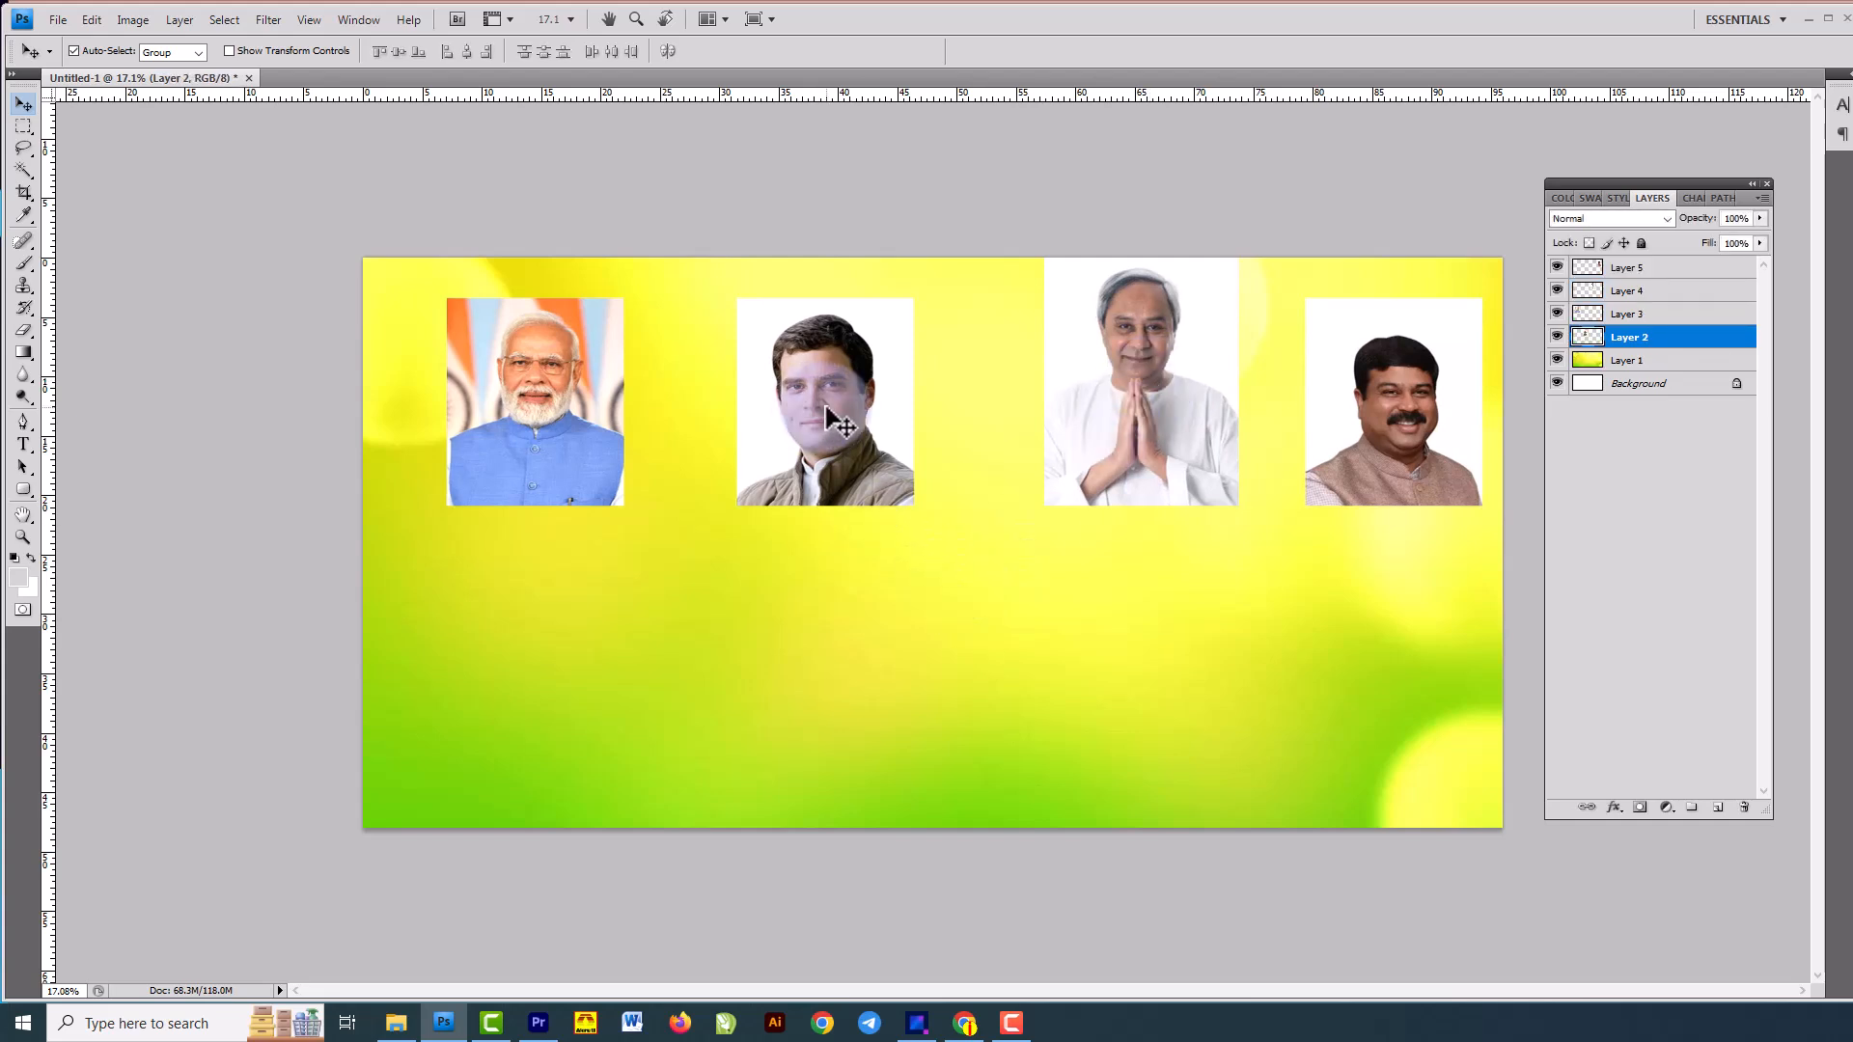
drag(835, 411, 927, 415)
click(1162, 410)
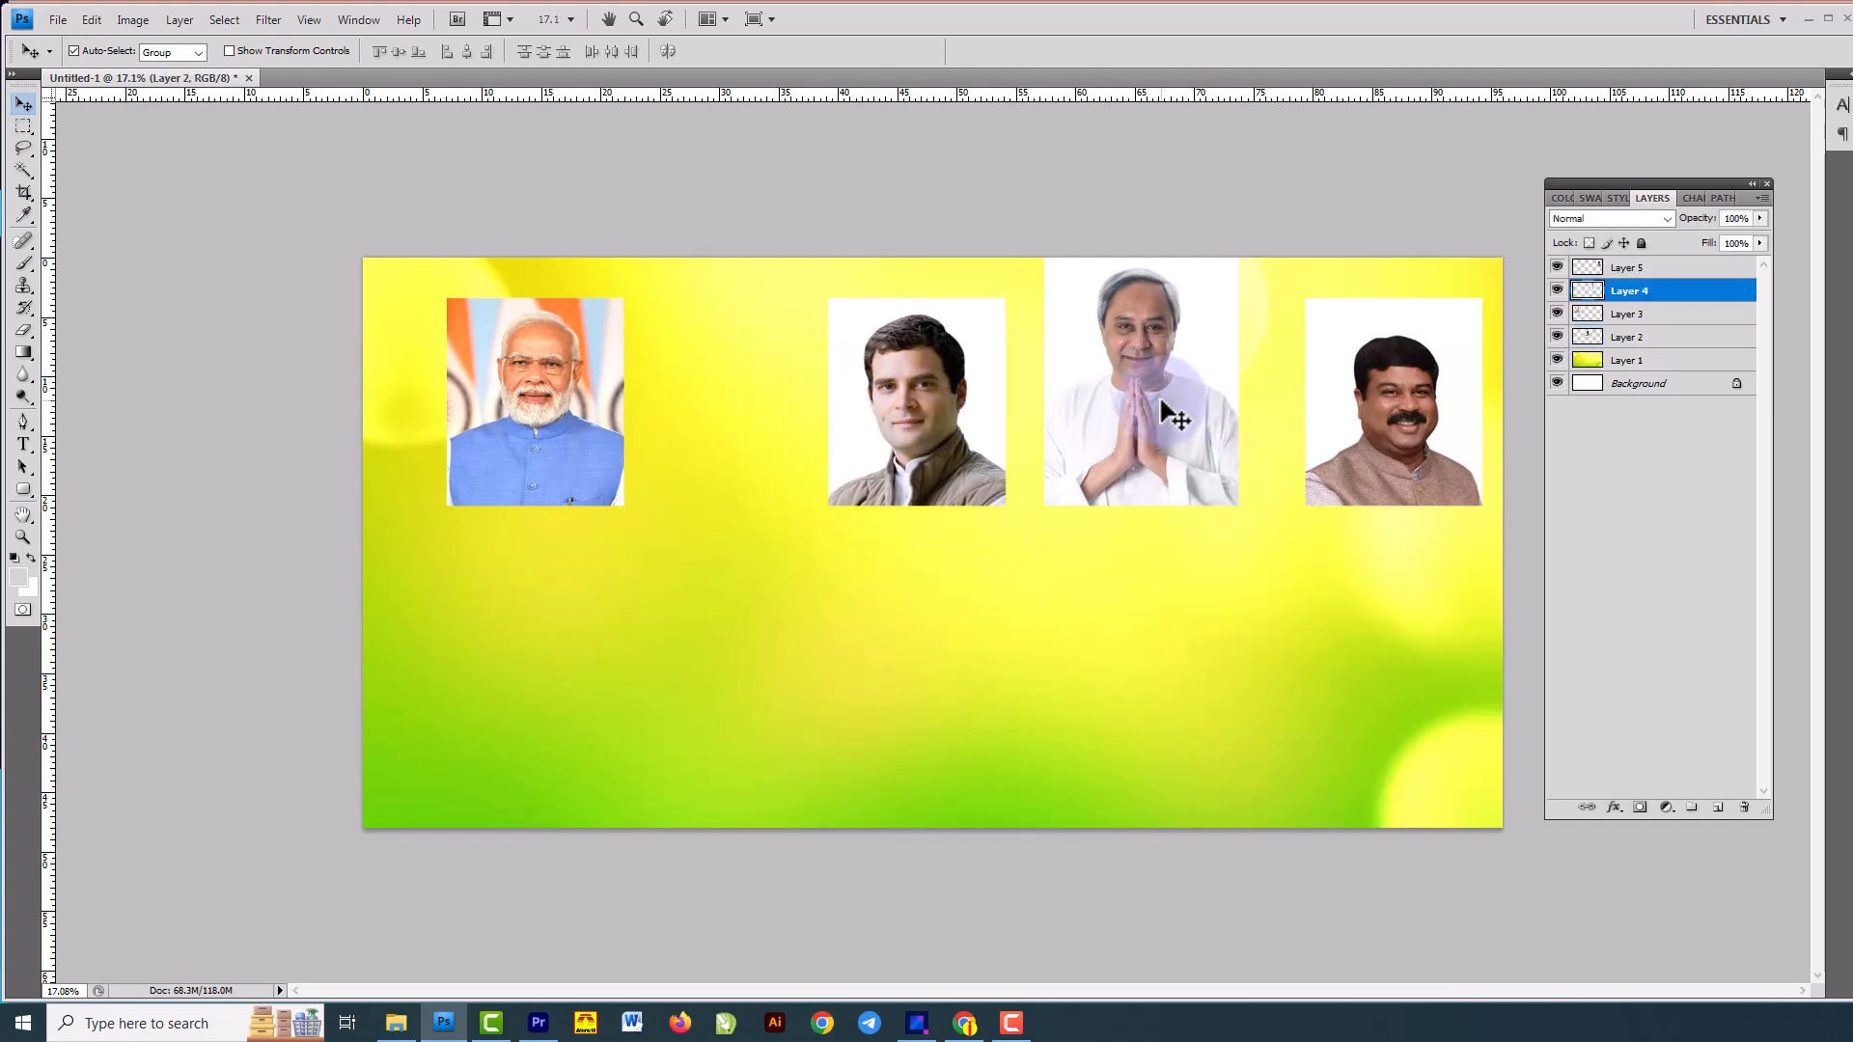
drag(1167, 413, 1190, 413)
click(951, 414)
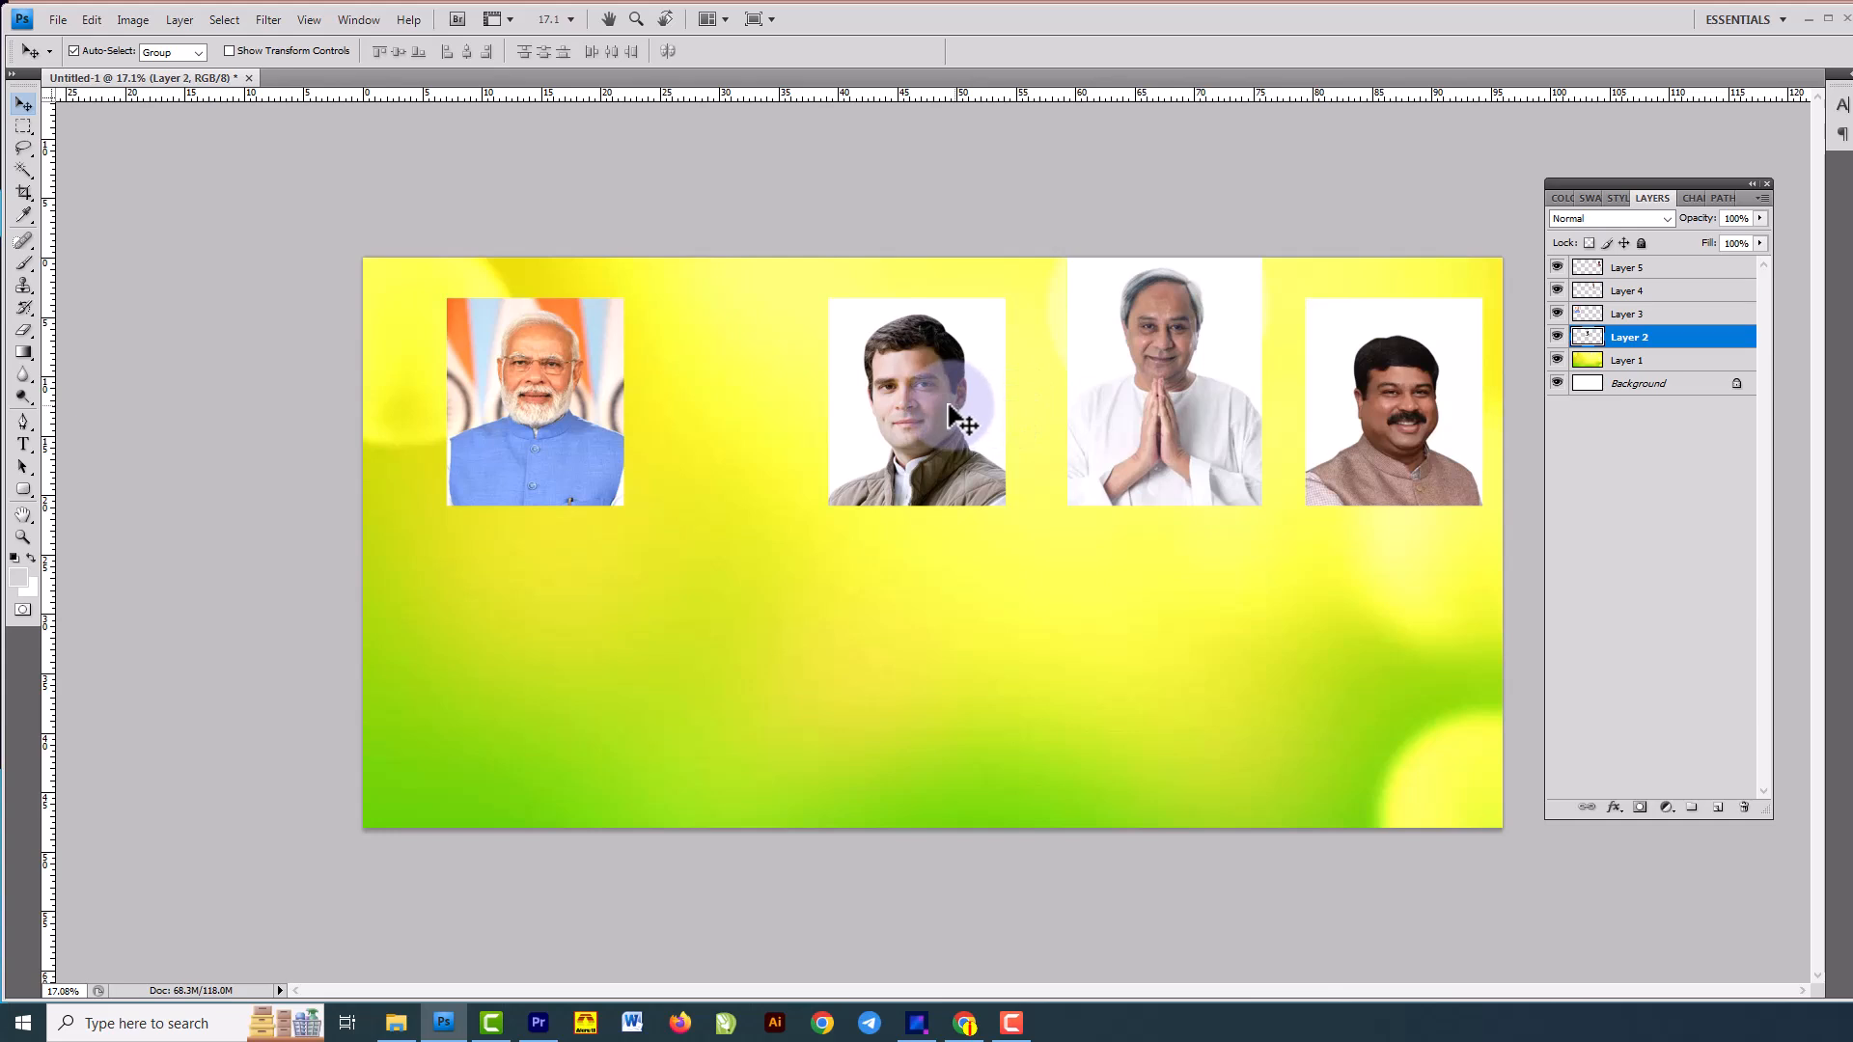
drag(950, 415, 968, 415)
drag(530, 410, 715, 412)
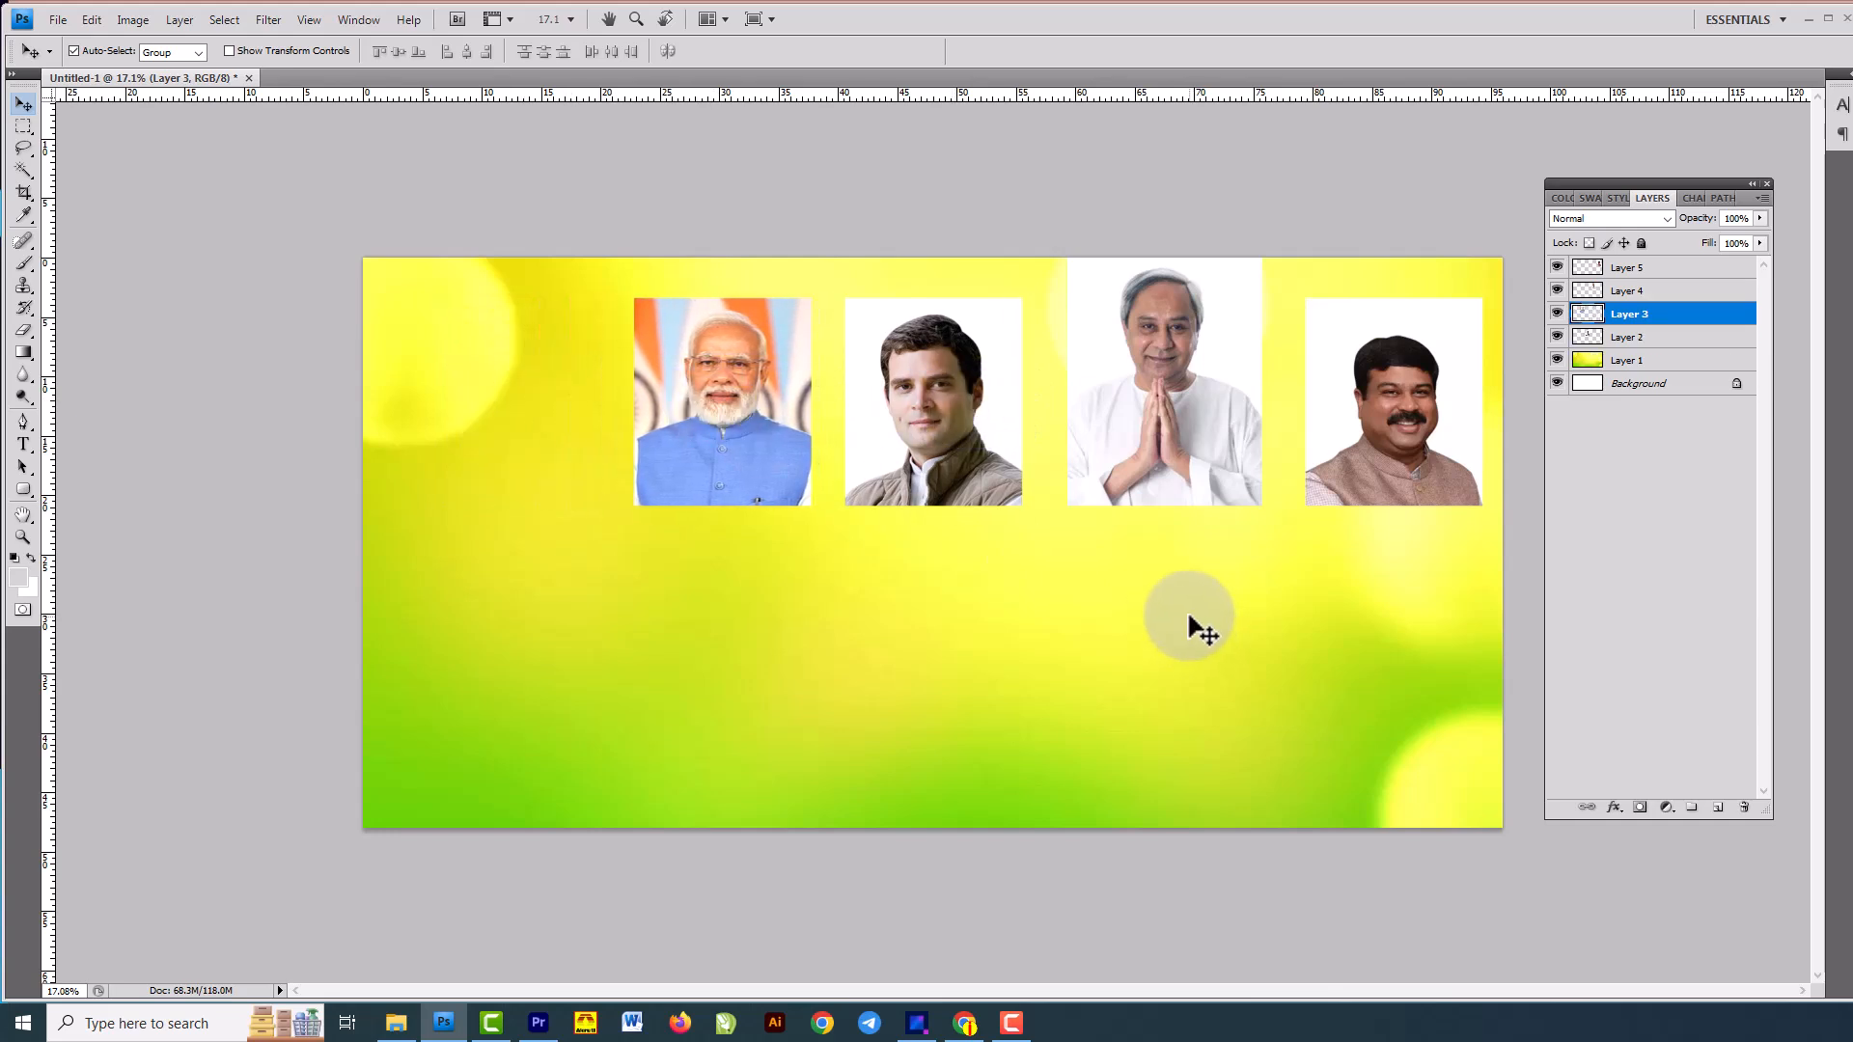
Scale the Naveen portrait down proportionally from its centre to about 86.2%.
click(1170, 396)
key(ctrl+t)
drag(1262, 259, 1260, 278)
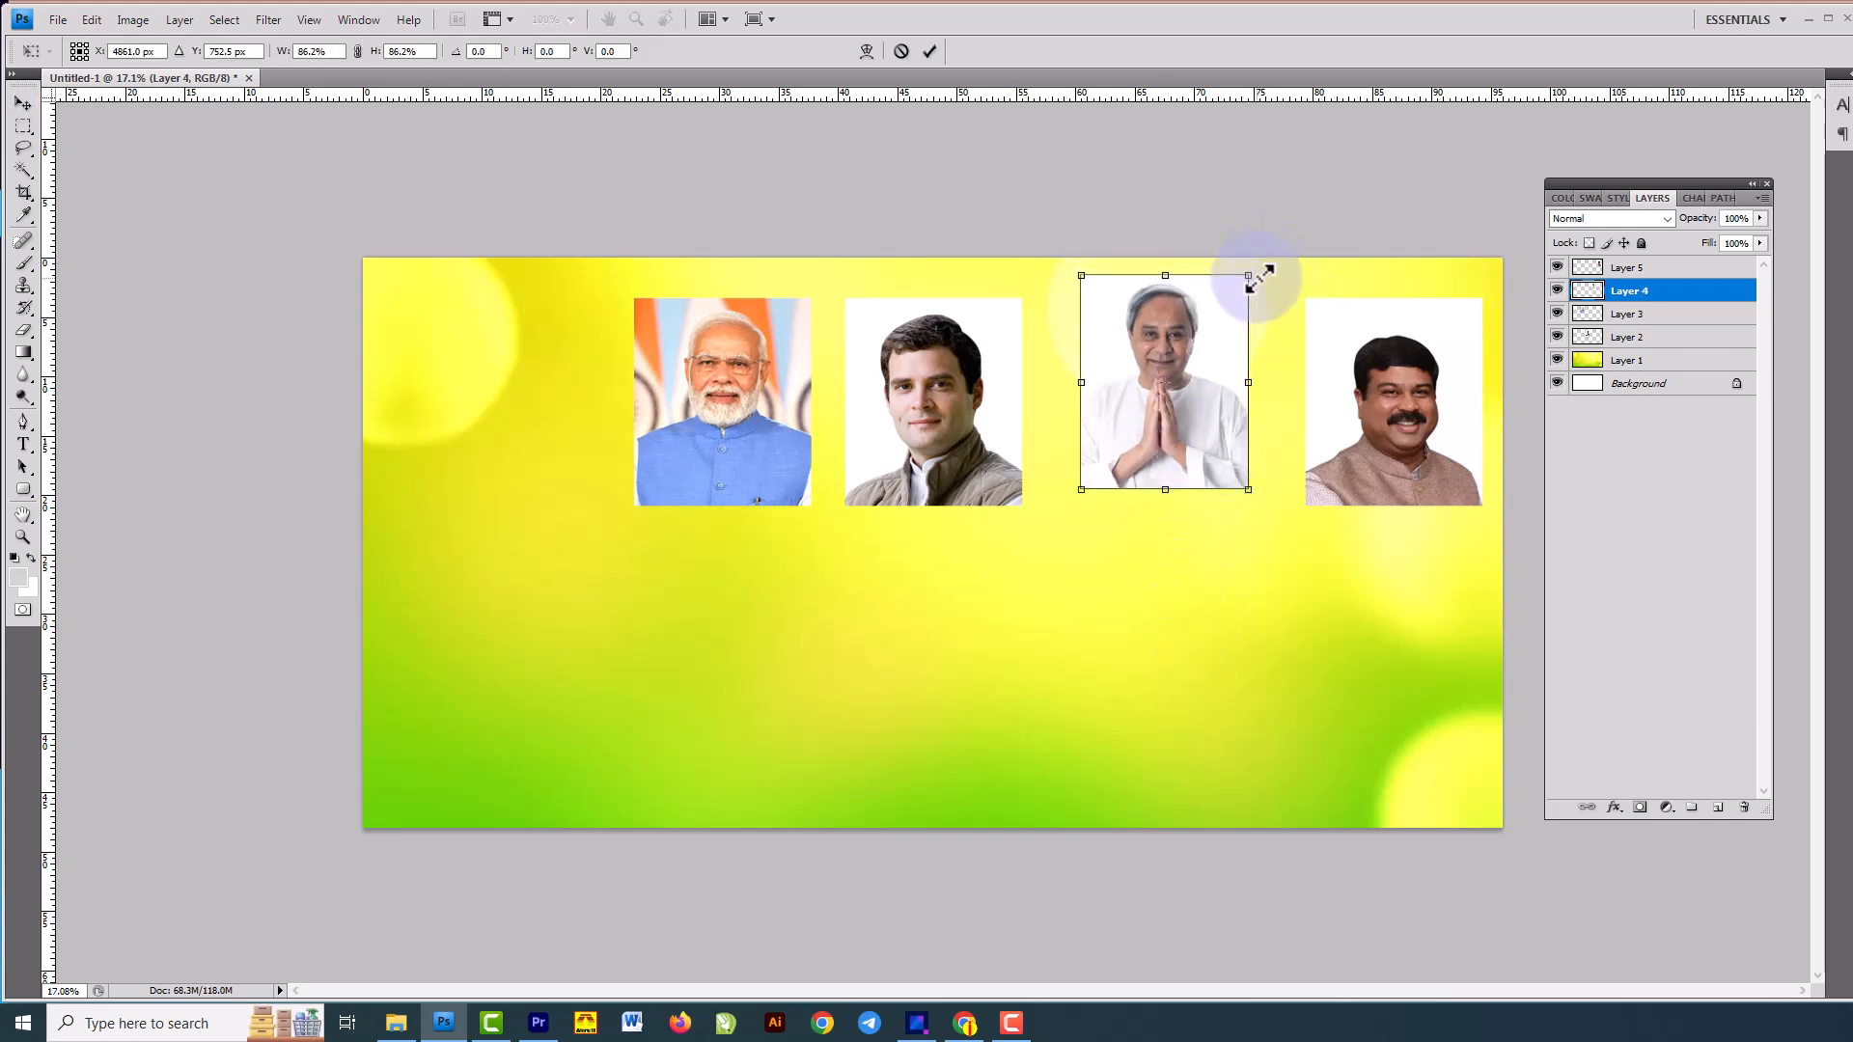
double_click(1223, 378)
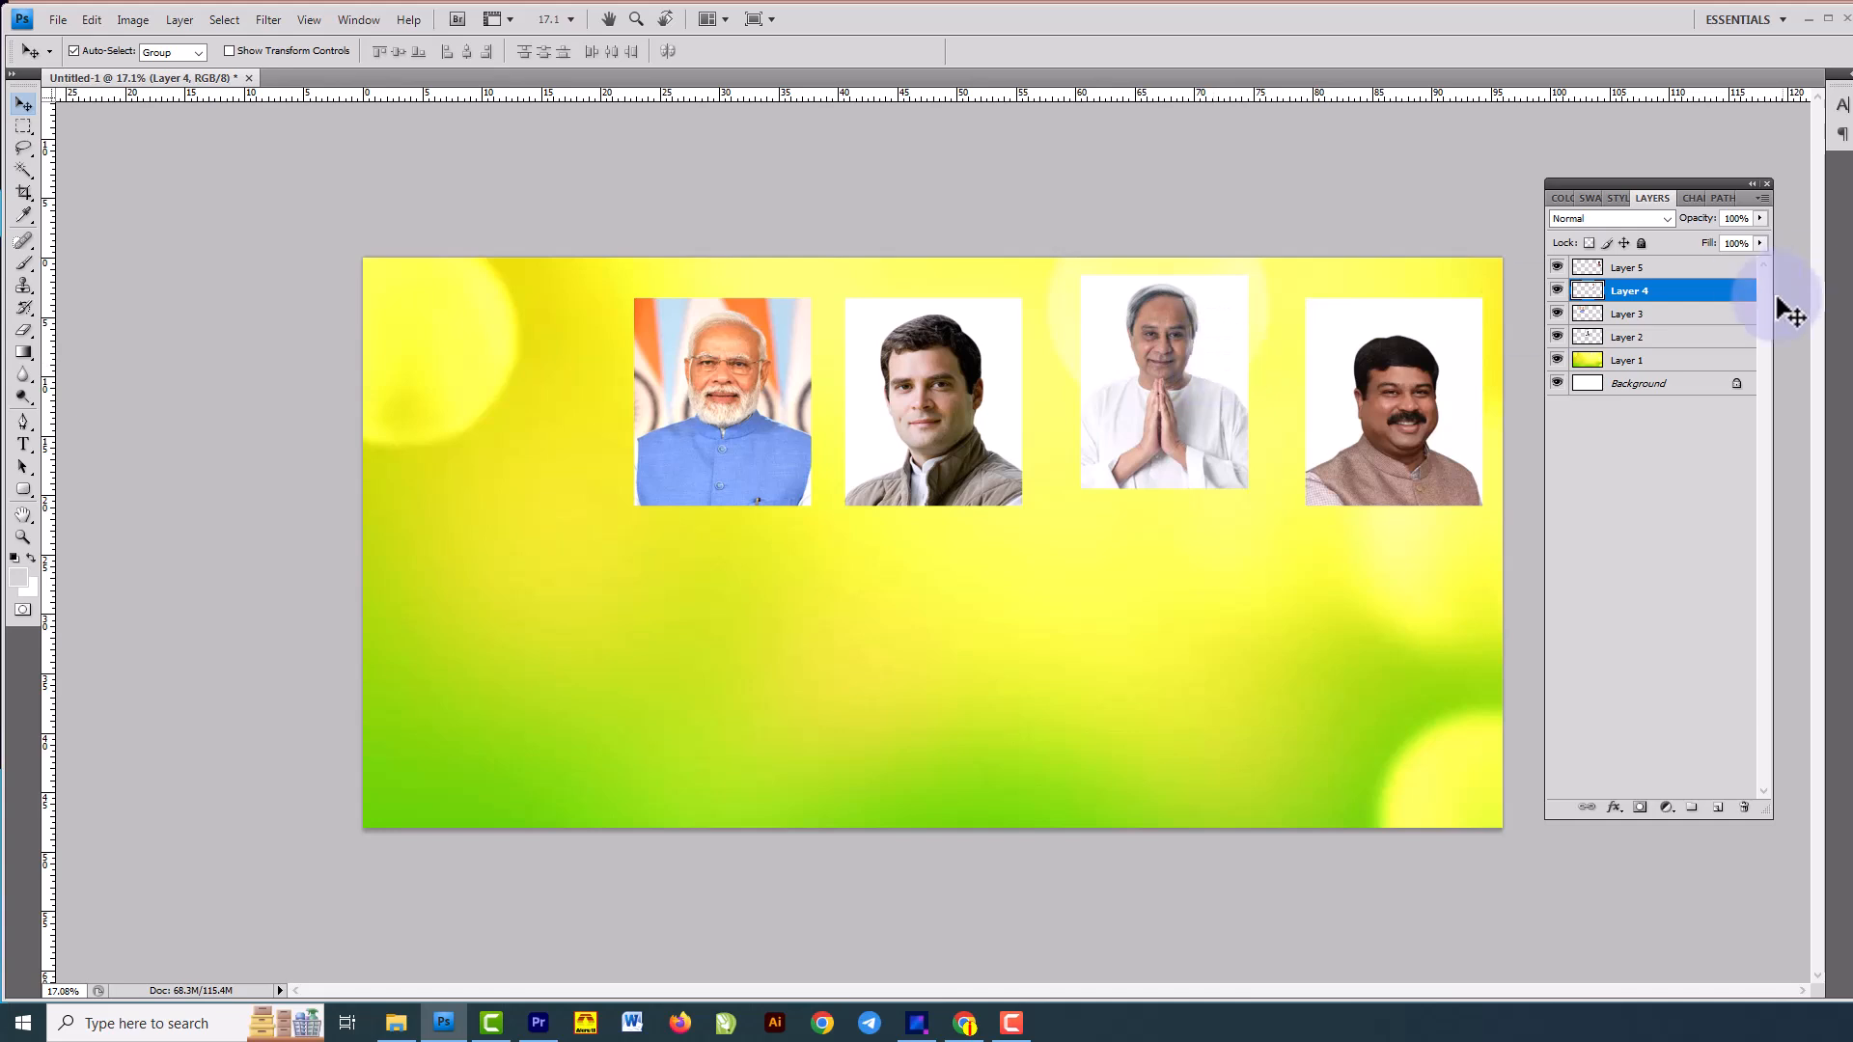
Align the bottom edges of the four portrait layers, Layer 2 through Layer 5.
click(1695, 270)
shift+click(1668, 338)
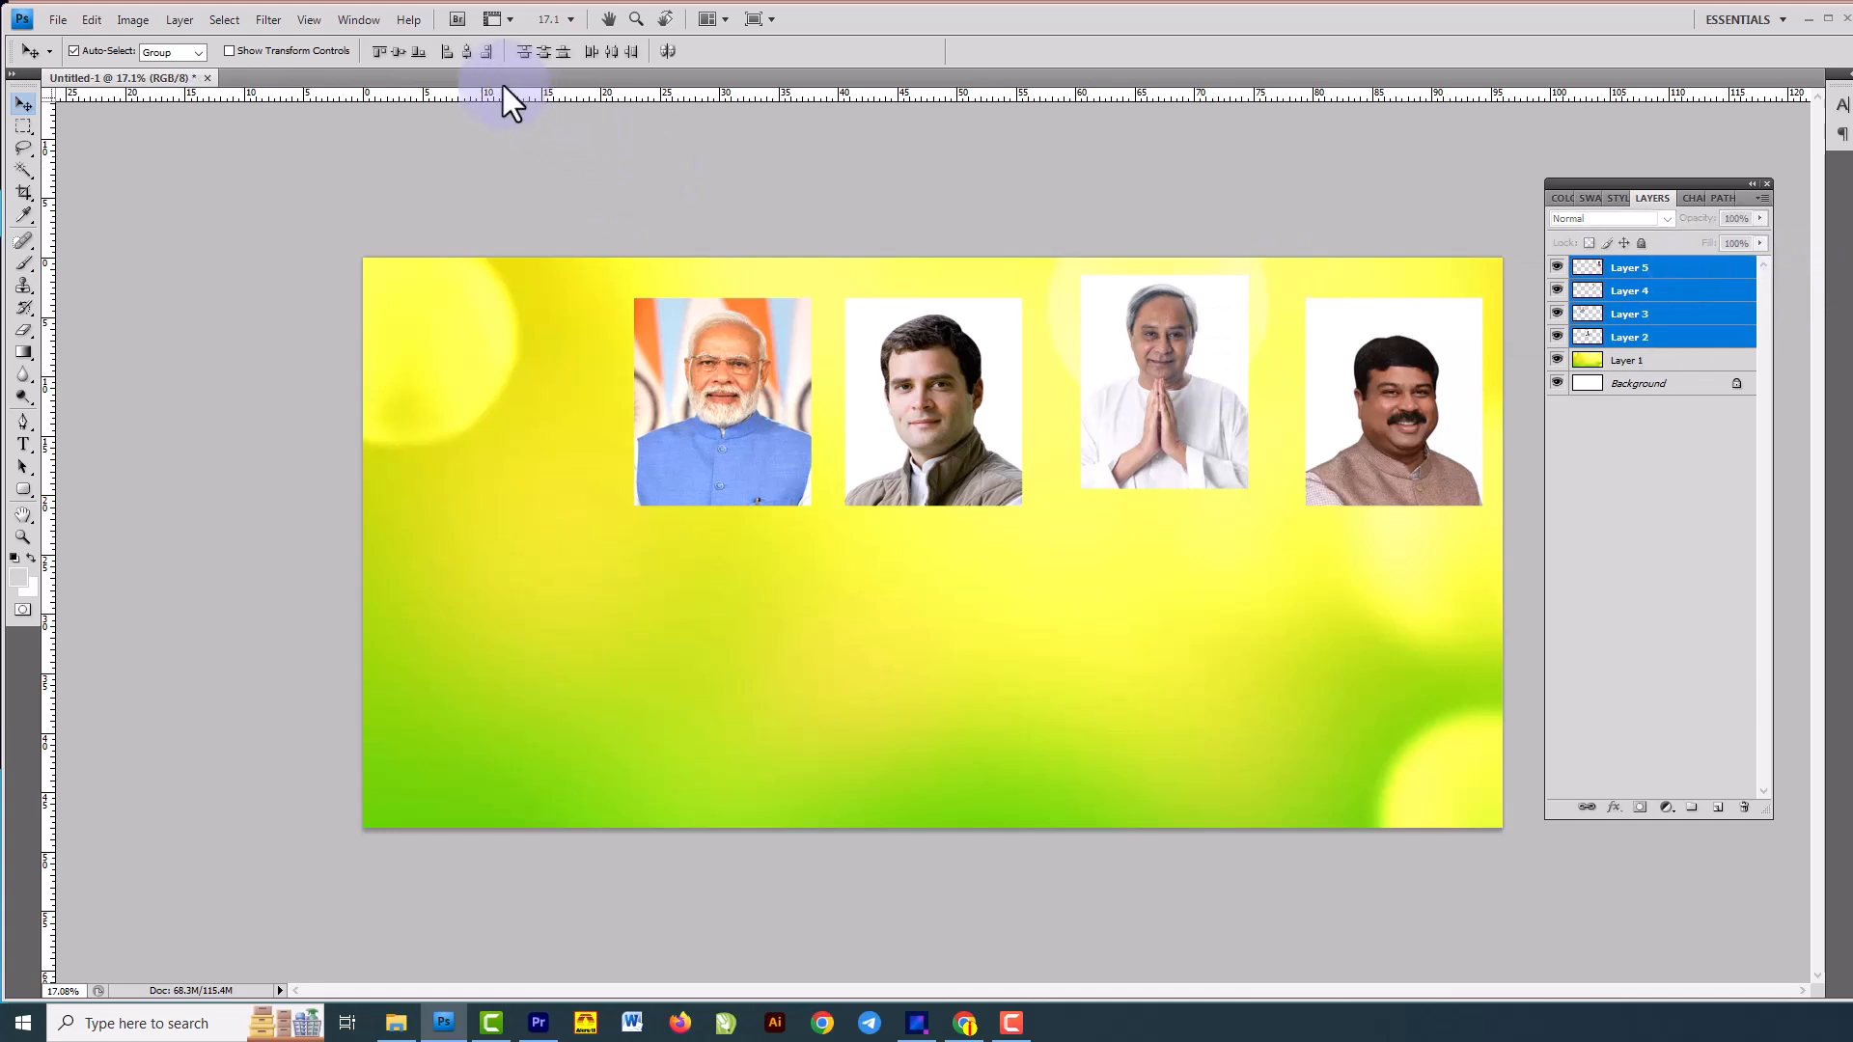
click(419, 53)
click(960, 208)
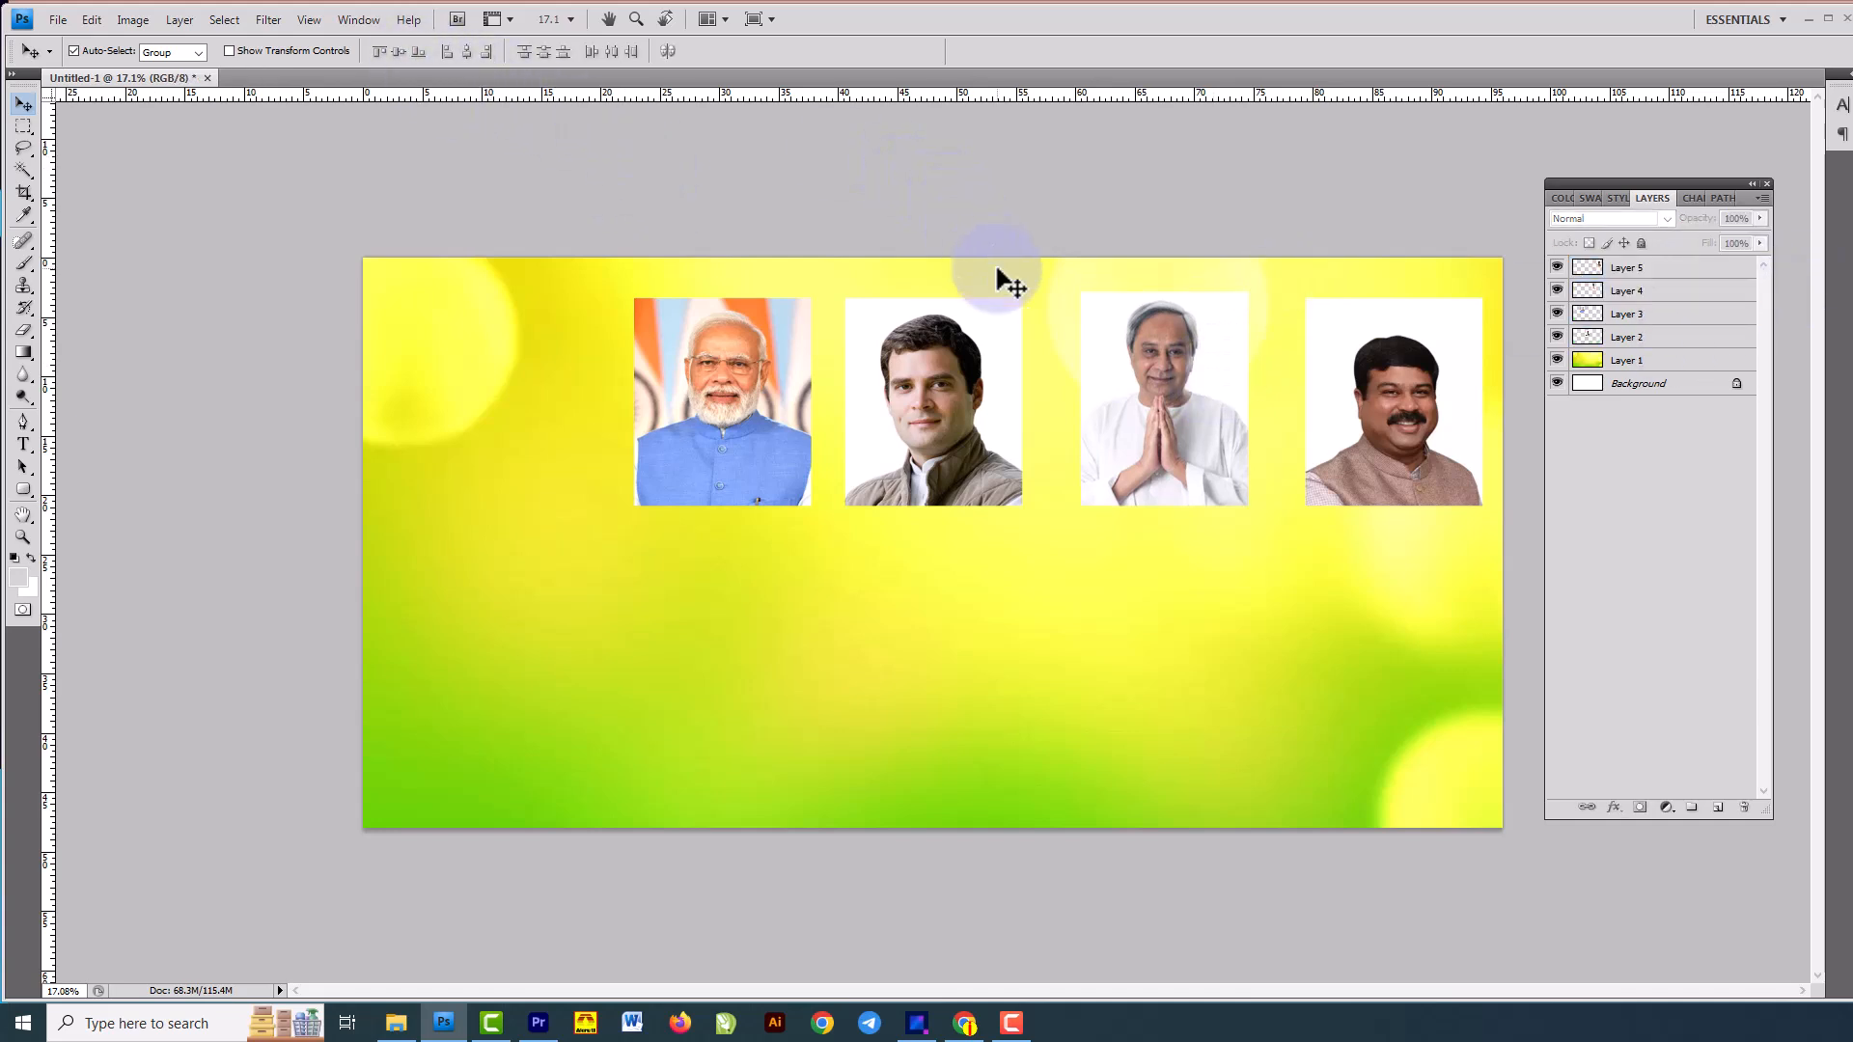
Create a new layer above Layer 5 and draw a light grey filled circle on it below the Naveen portrait, clearing the selection.
click(1453, 405)
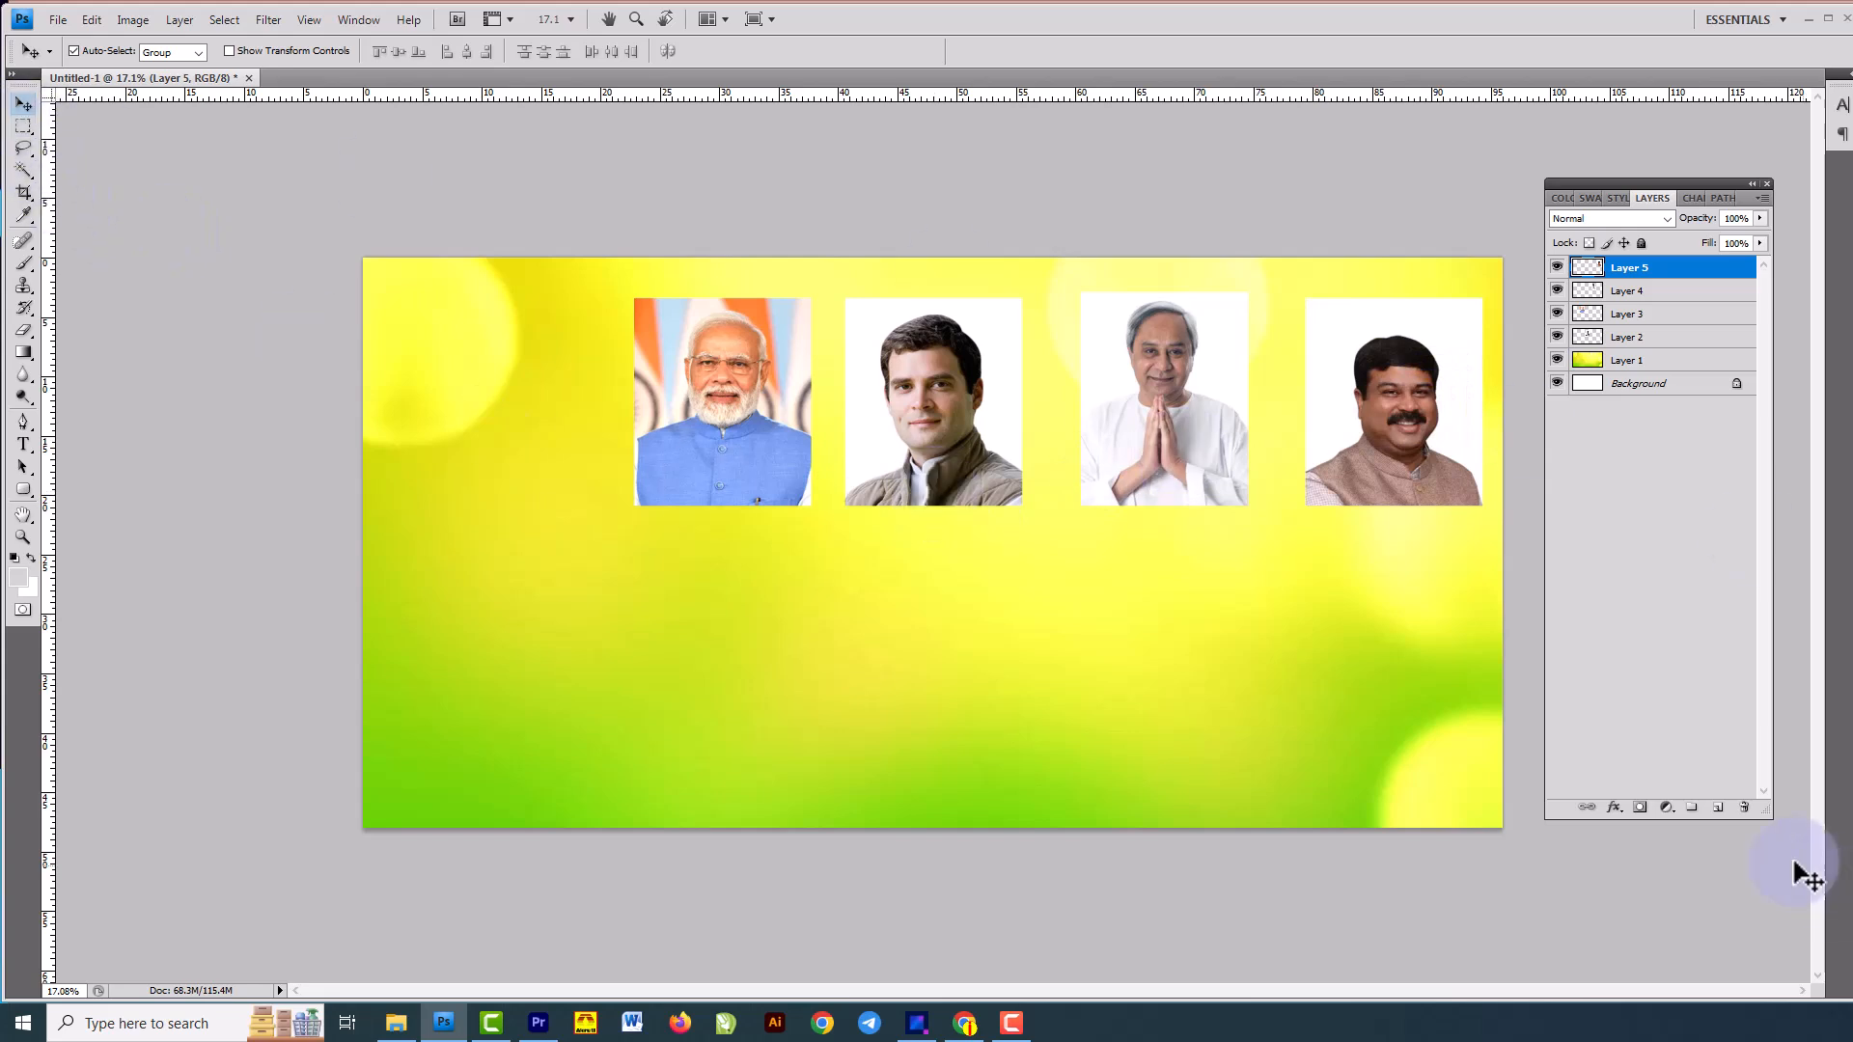
click(1716, 807)
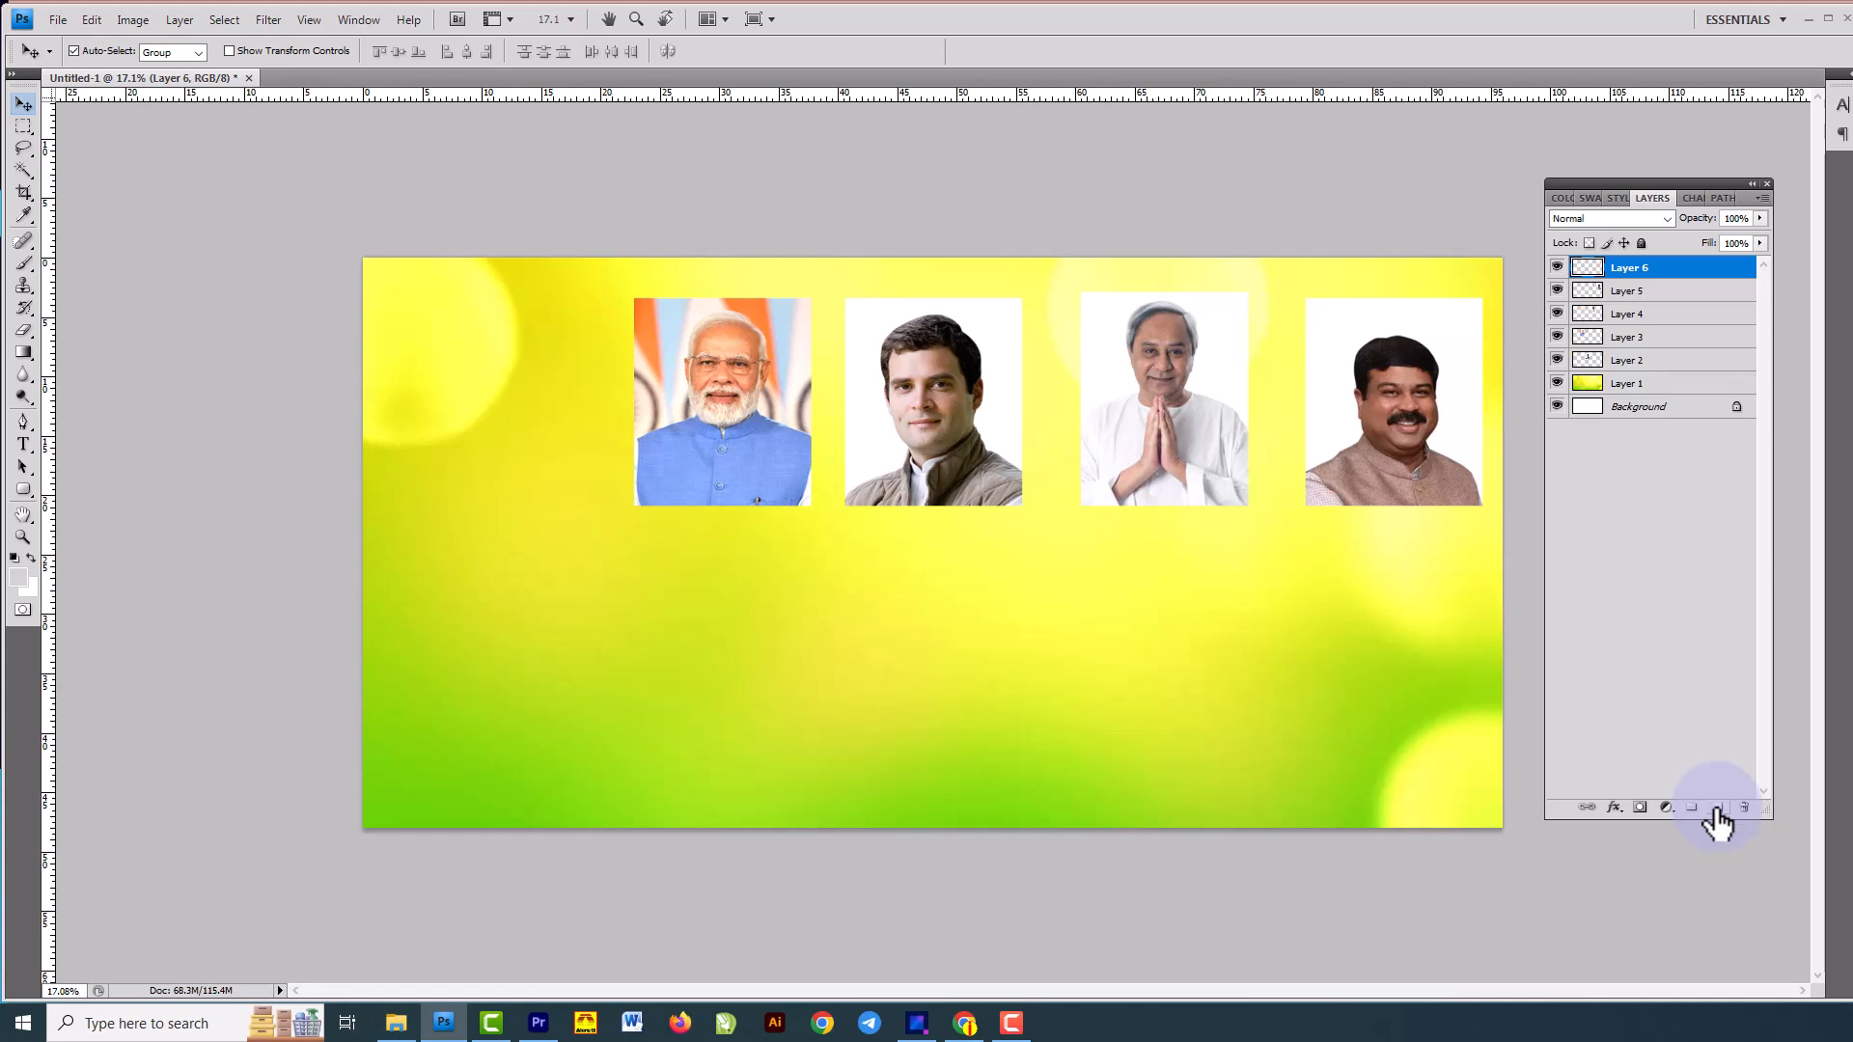
click(23, 125)
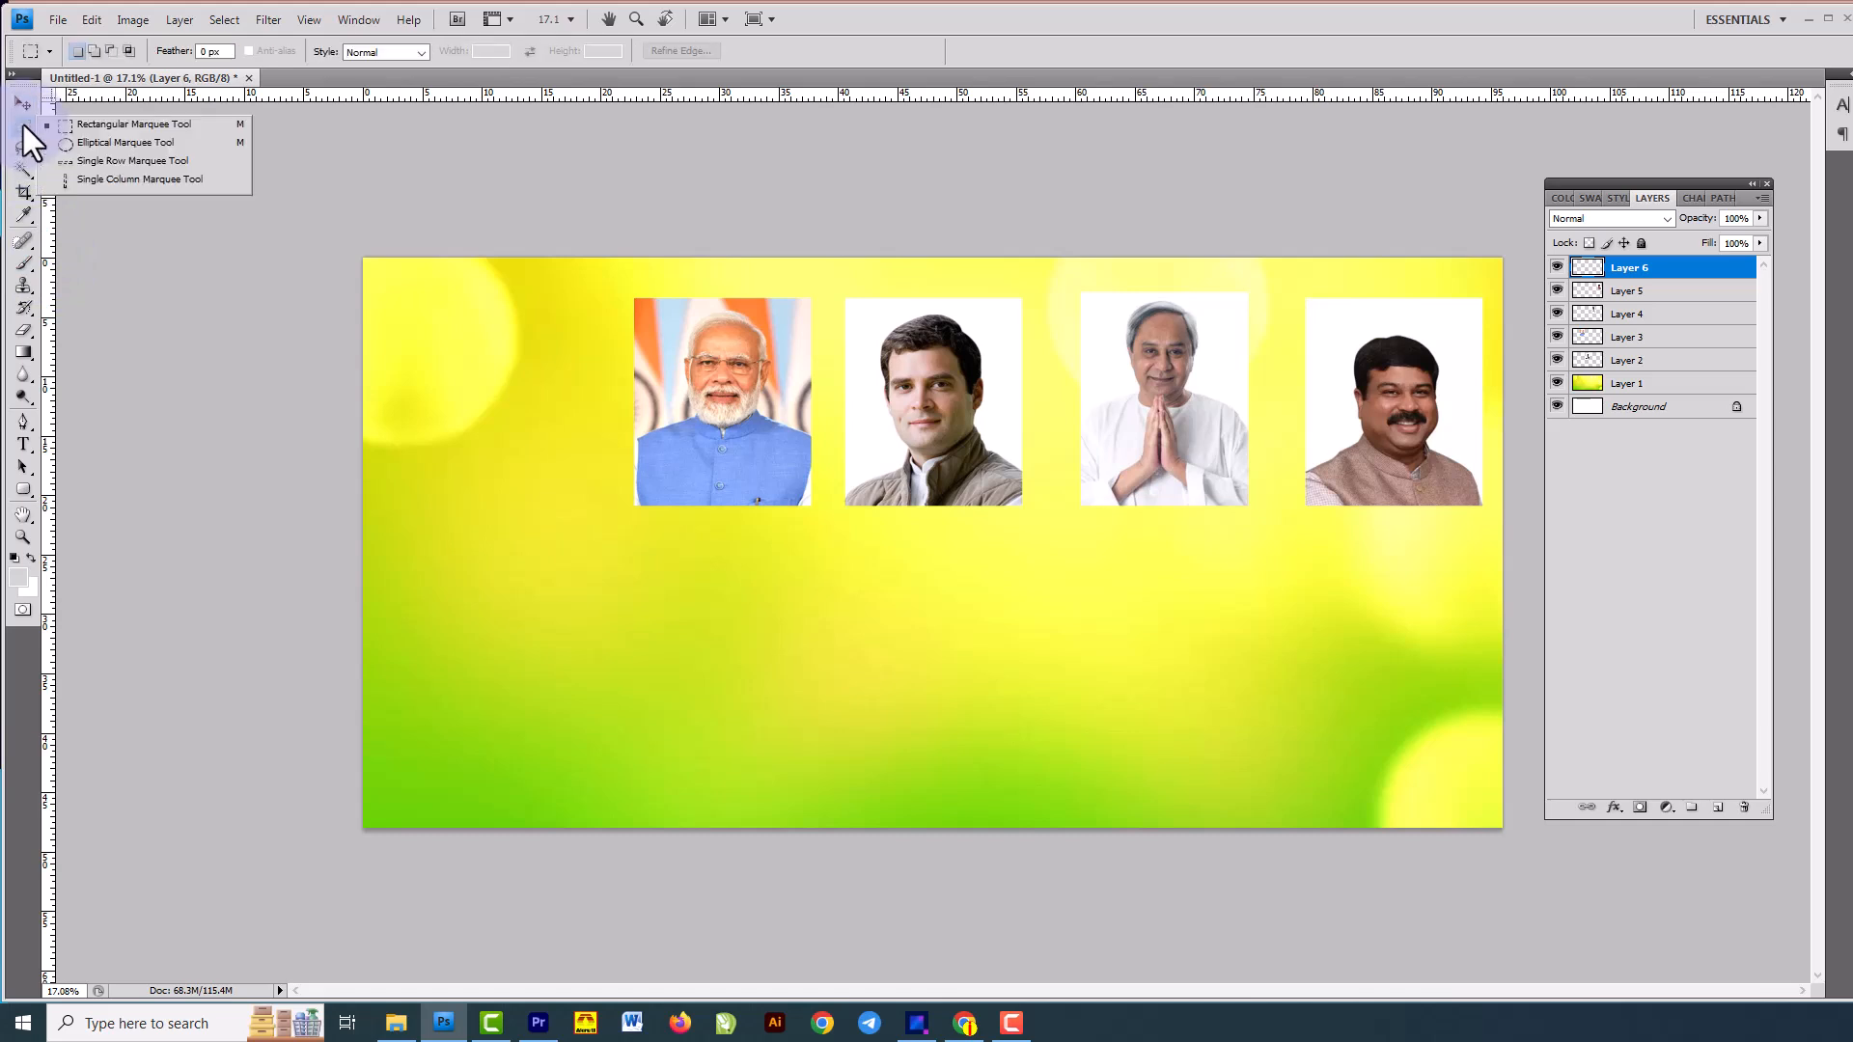
click(102, 144)
drag(1072, 548, 1265, 711)
key(alt)
key(alt+BackSpace)
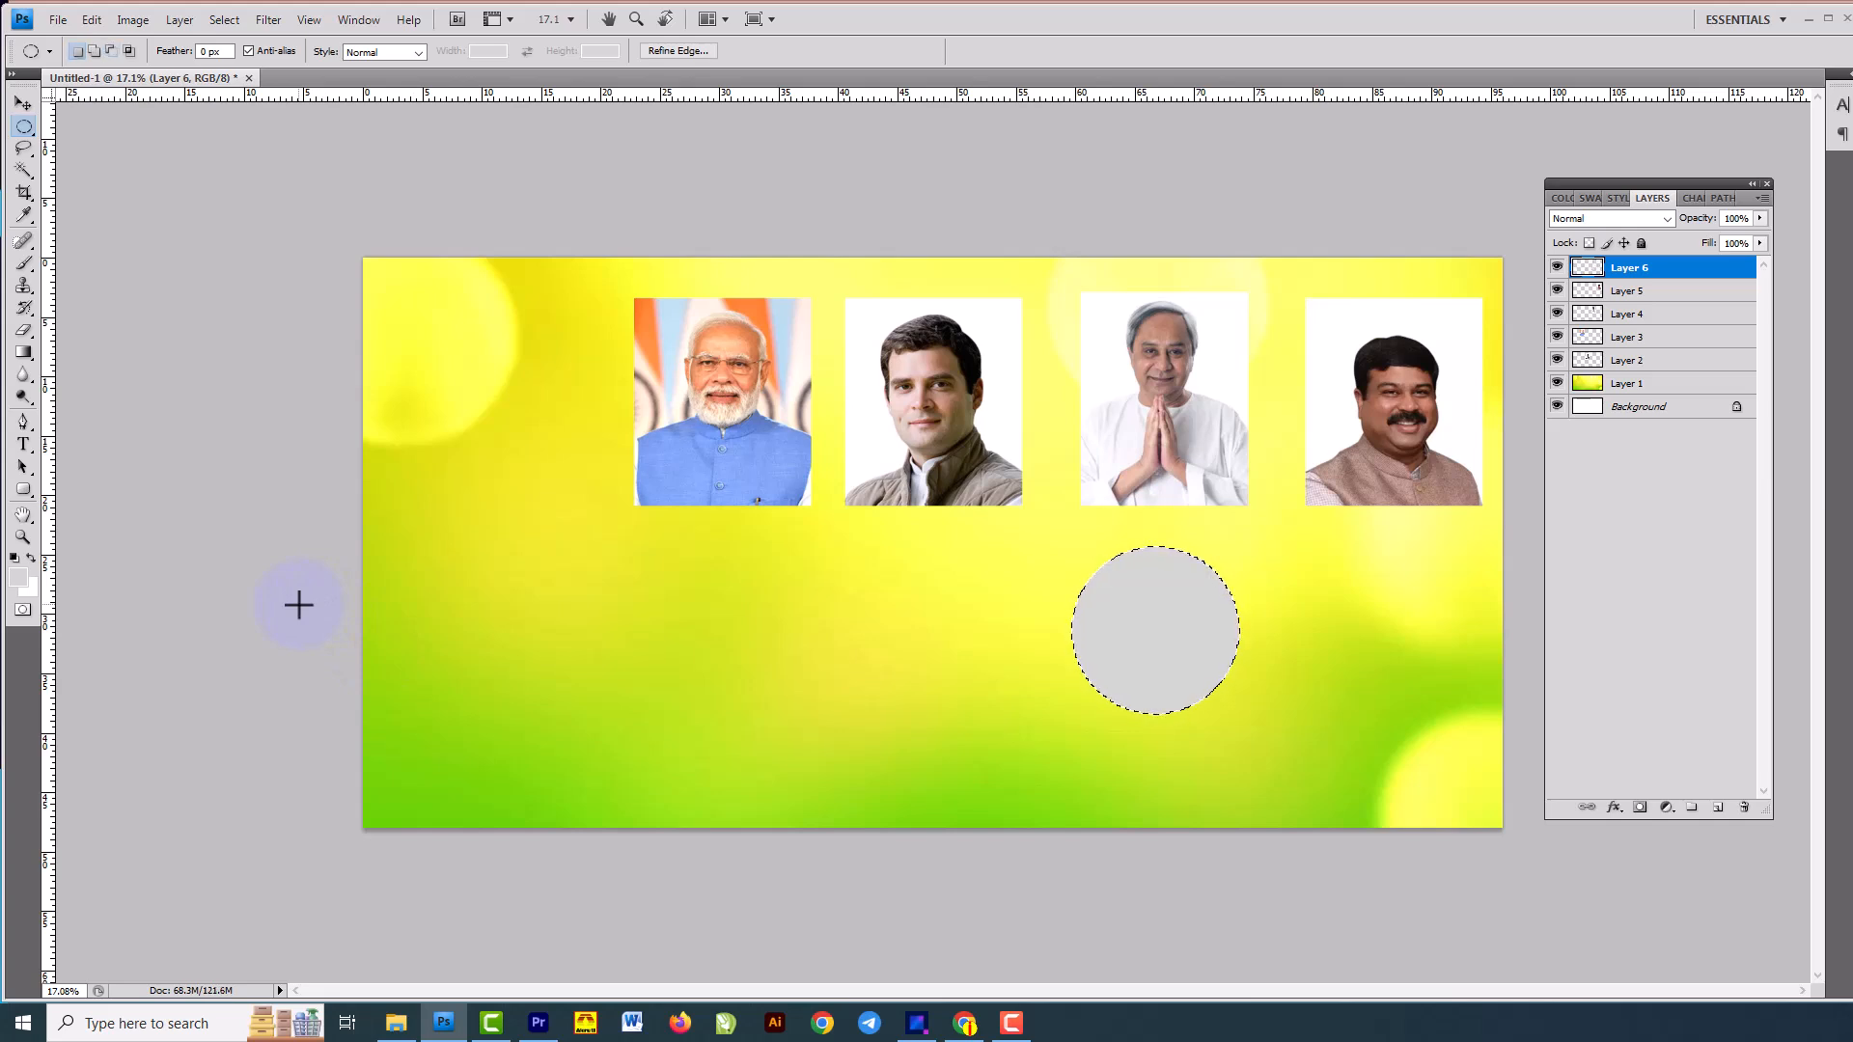
click(300, 611)
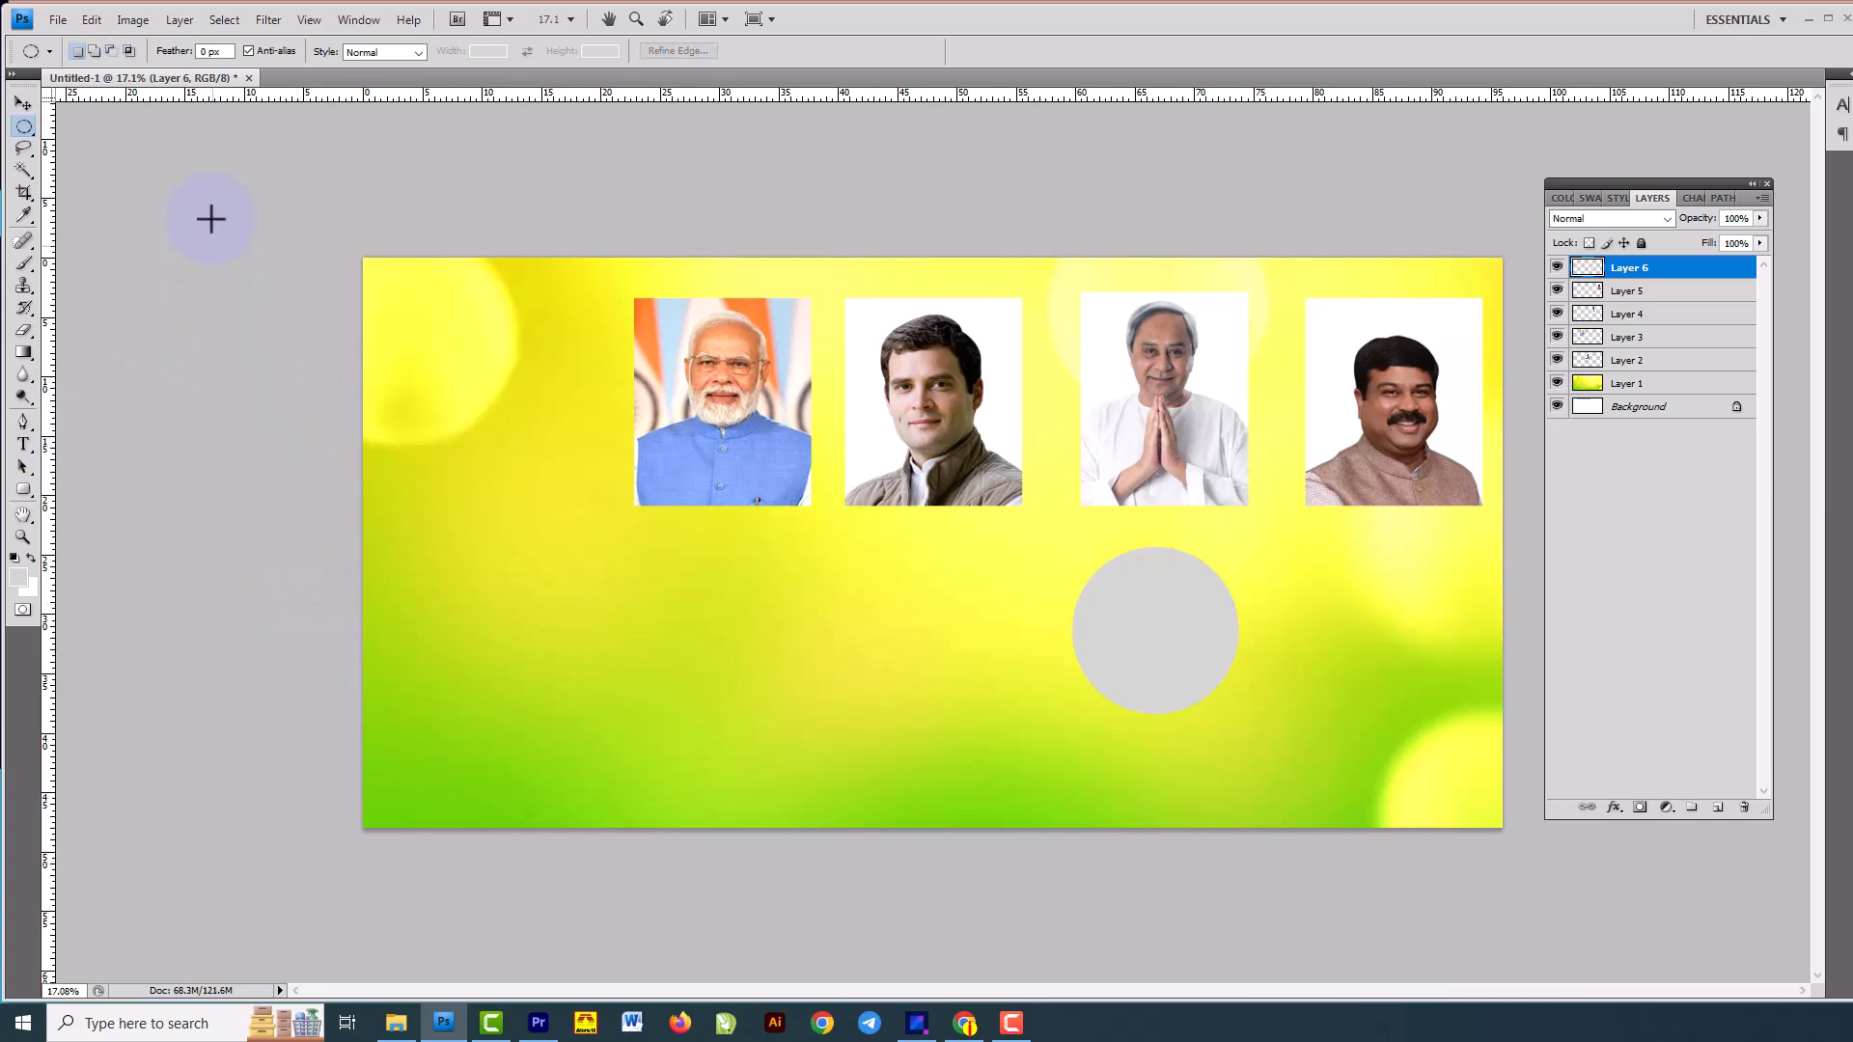
Duplicate the grey circle three times and spread the four circles in a row beneath the portraits.
click(24, 103)
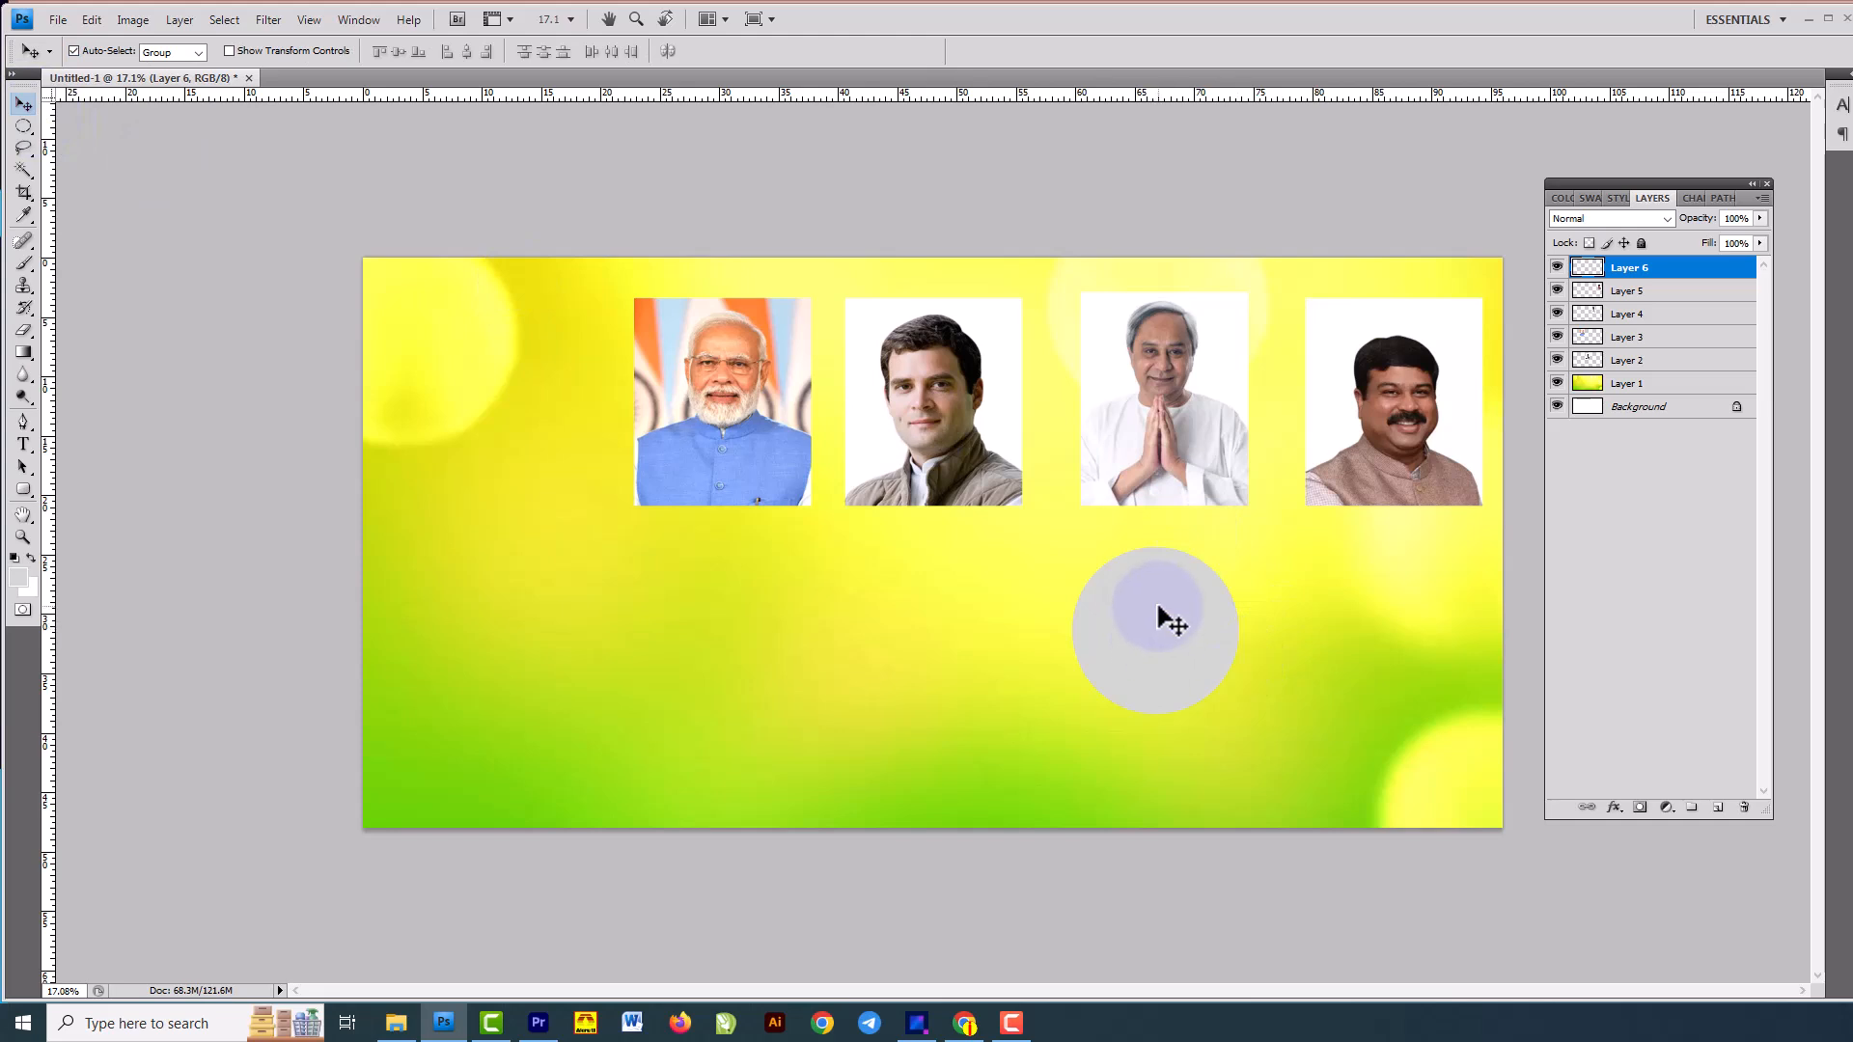
drag(1173, 623, 729, 593)
click(935, 389)
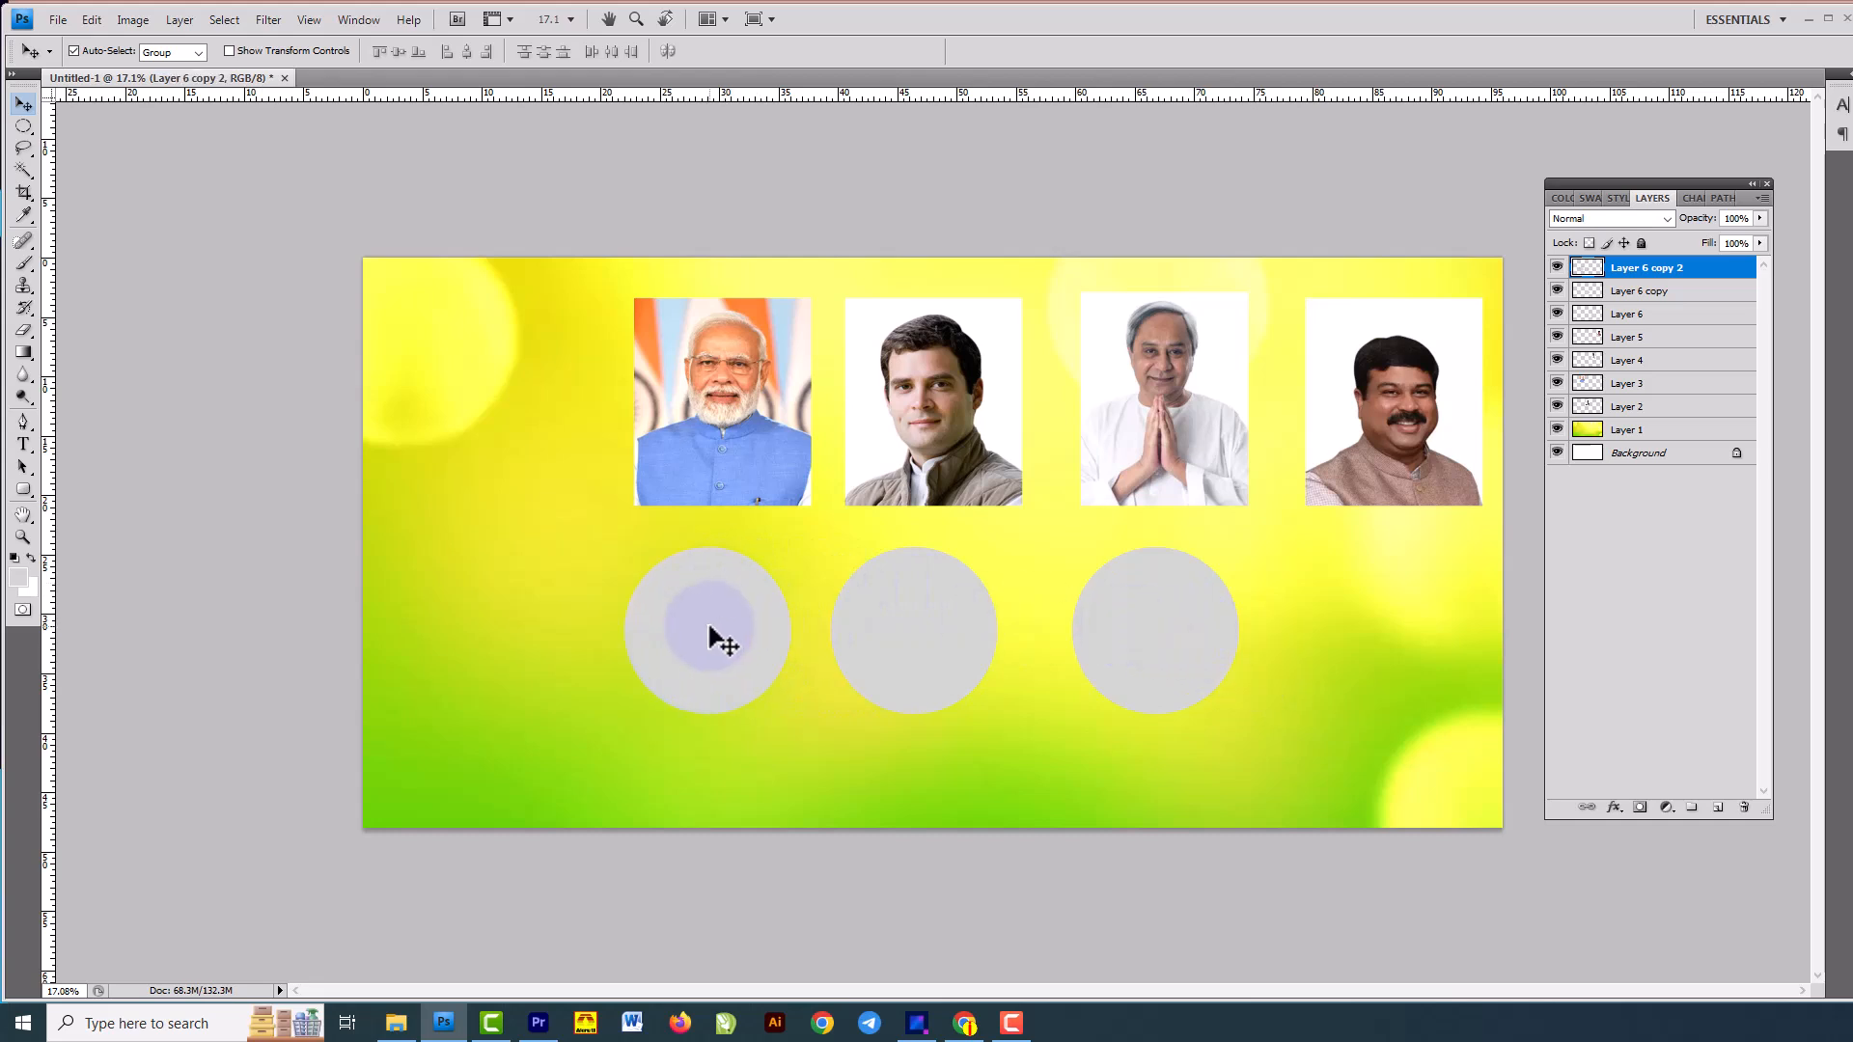
key(ctrl+j)
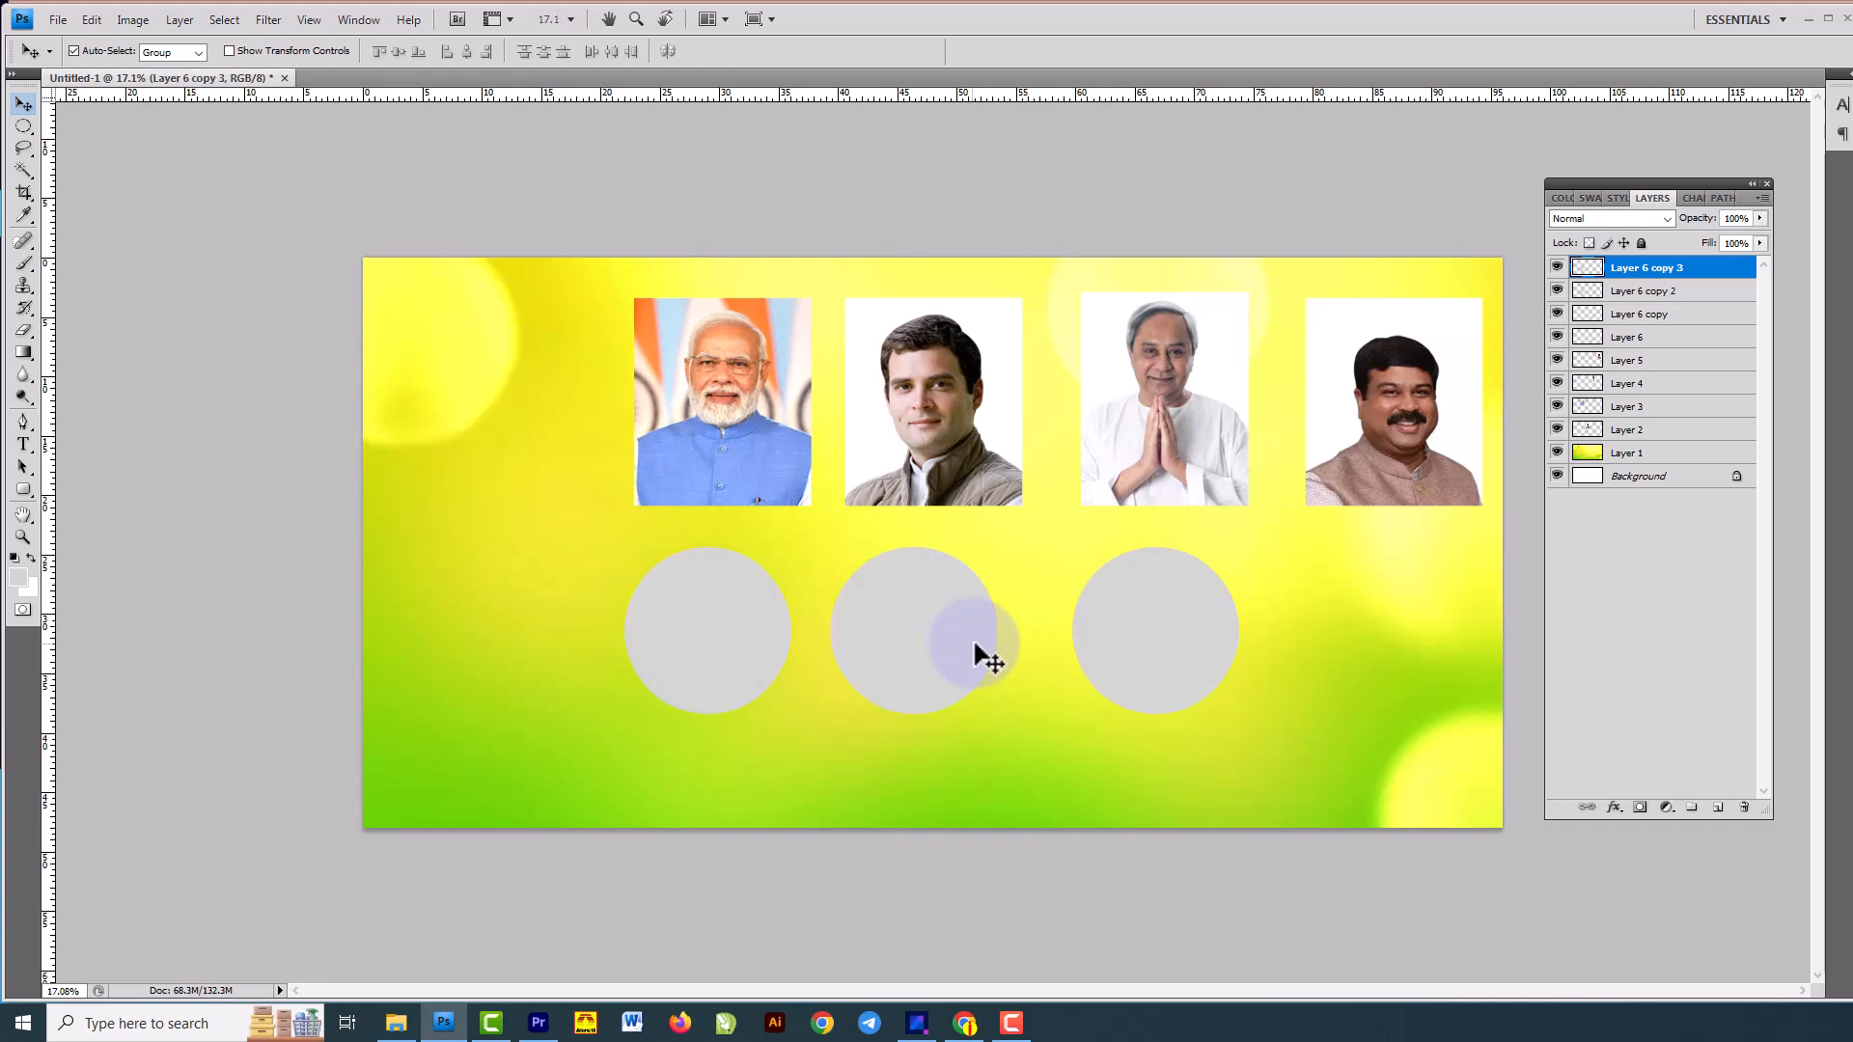
drag(1162, 652, 1289, 658)
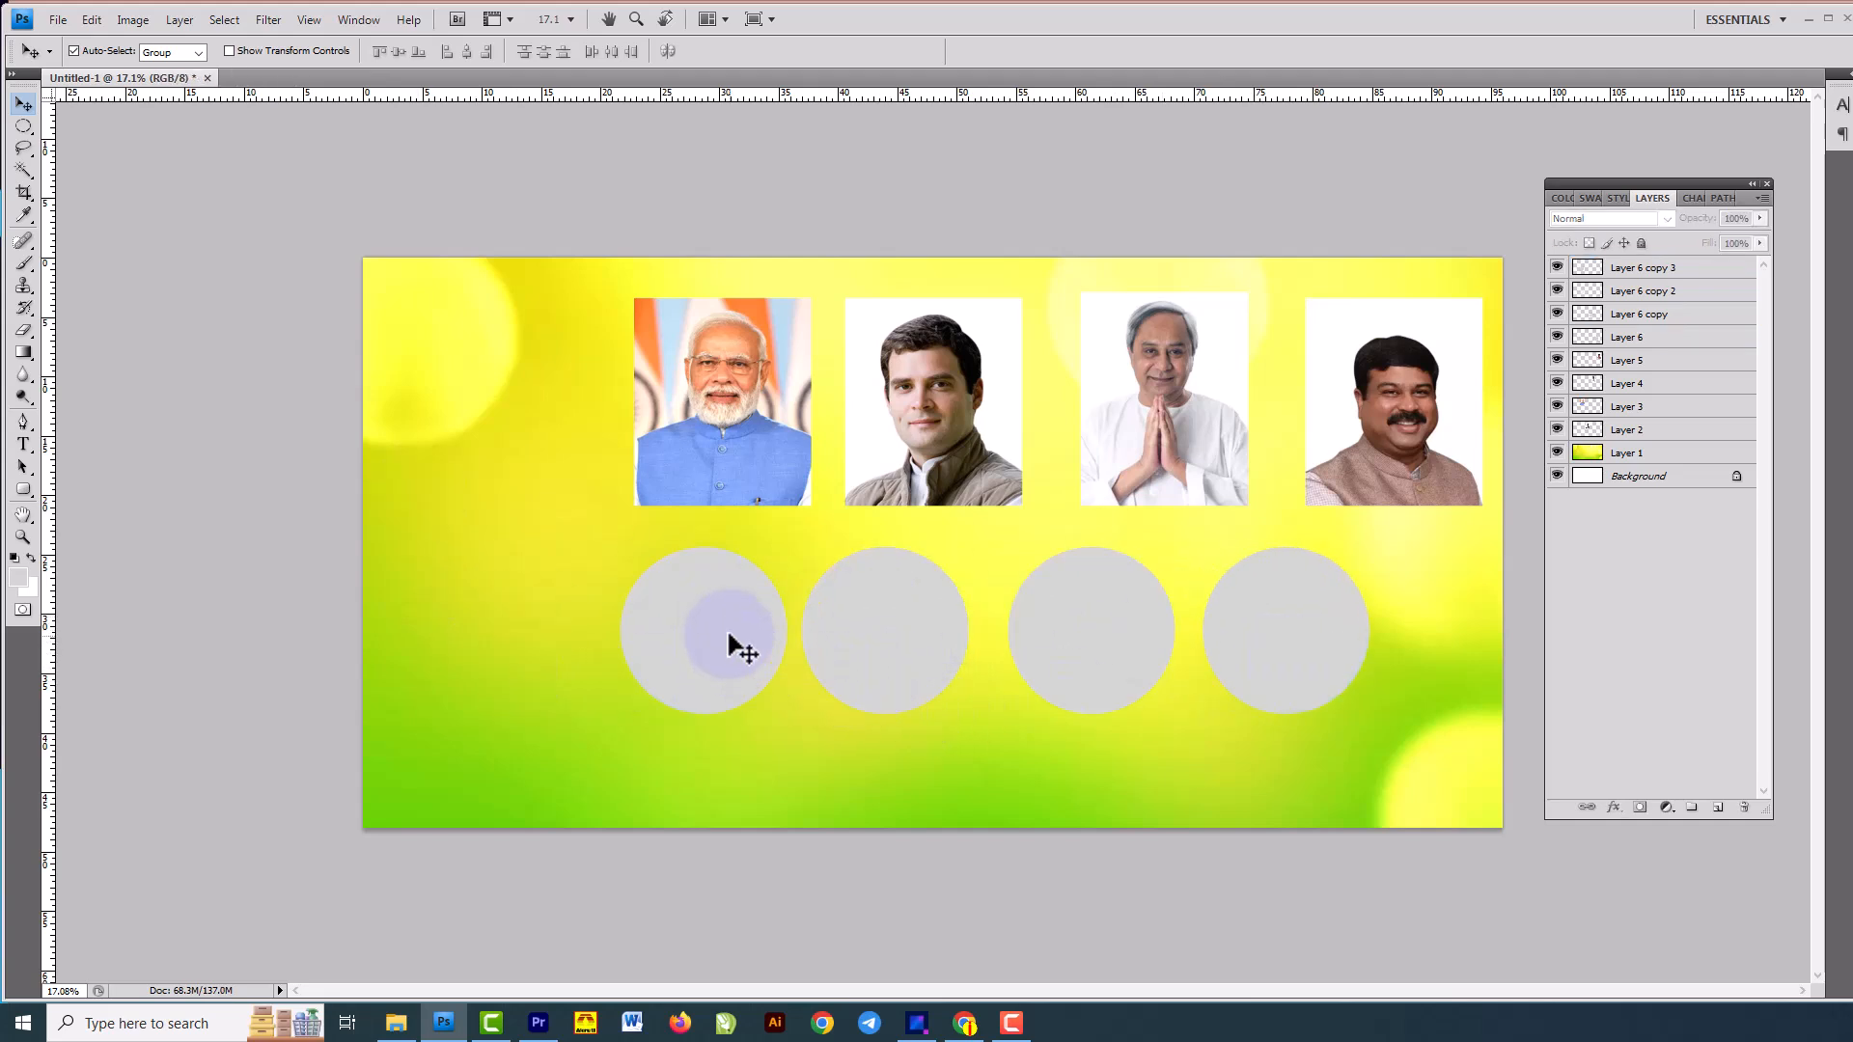
Move the four grey circles together up over the portraits, so that each circle overlaps one portrait.
click(687, 637)
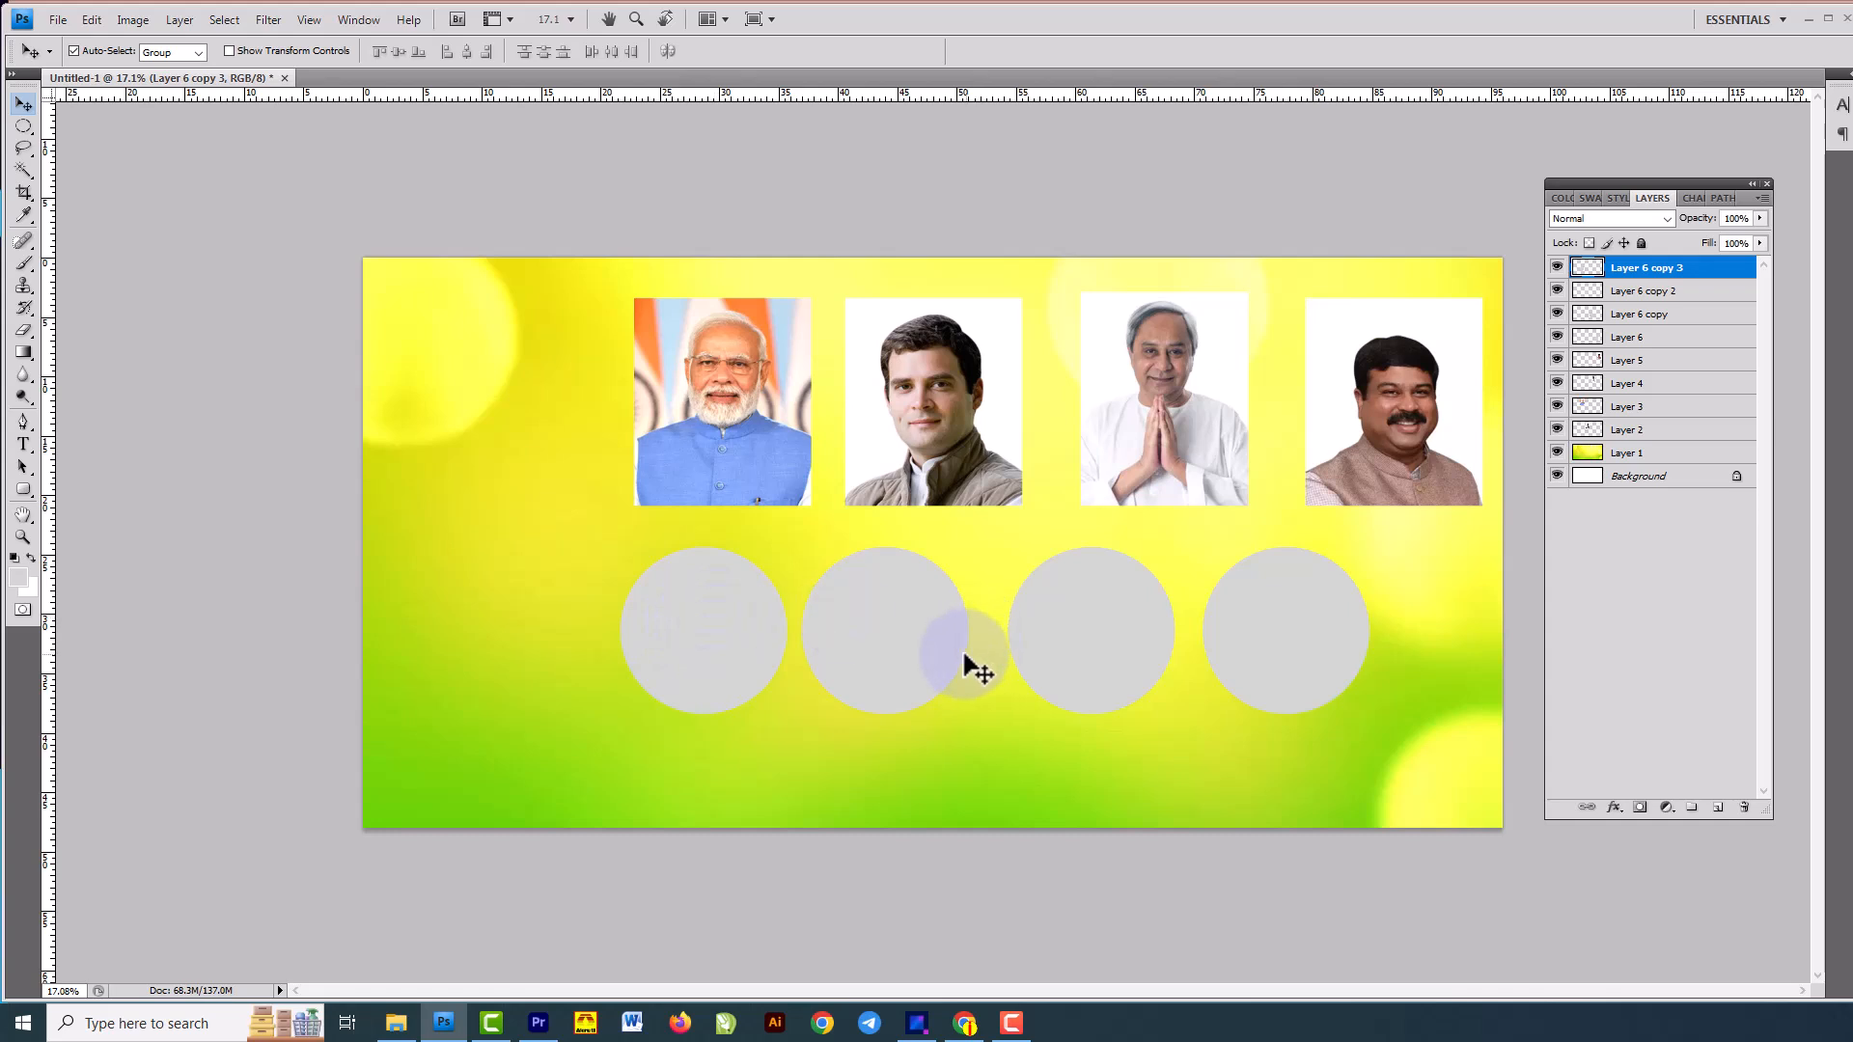
shift+click(896, 625)
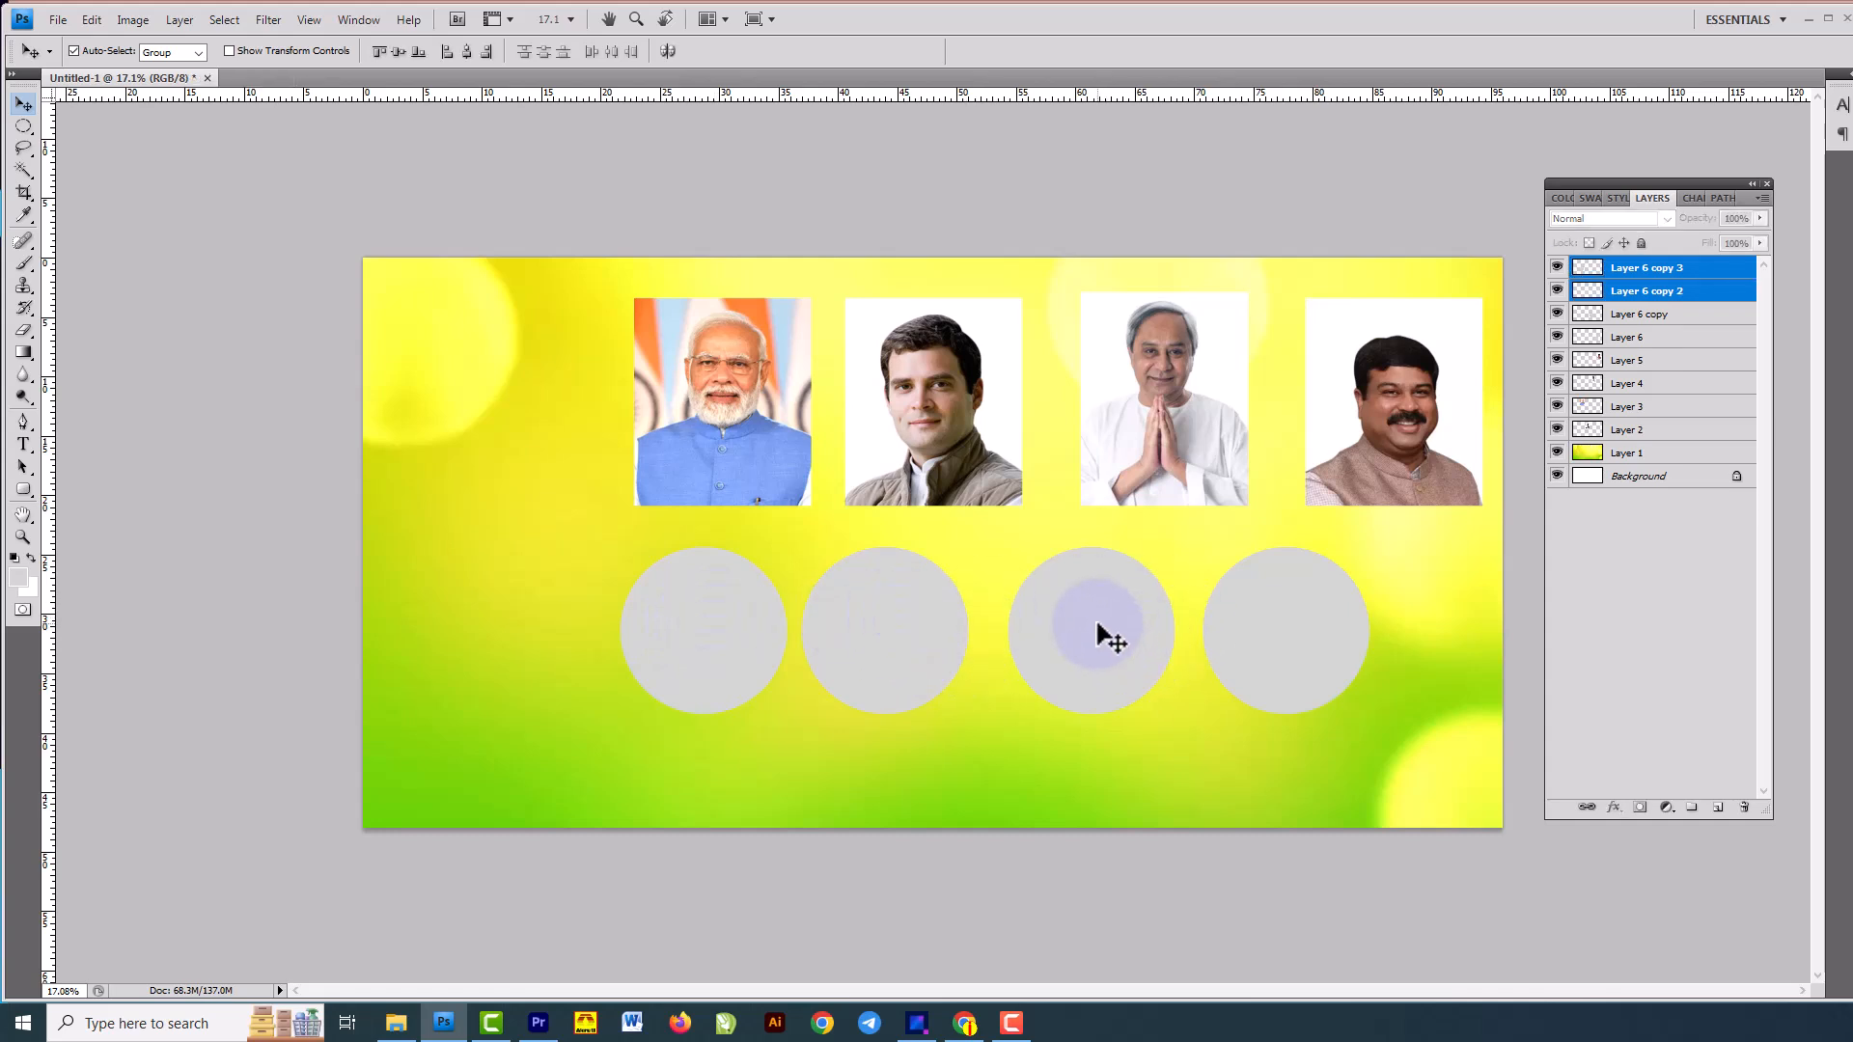
shift+click(1100, 637)
shift+click(1305, 637)
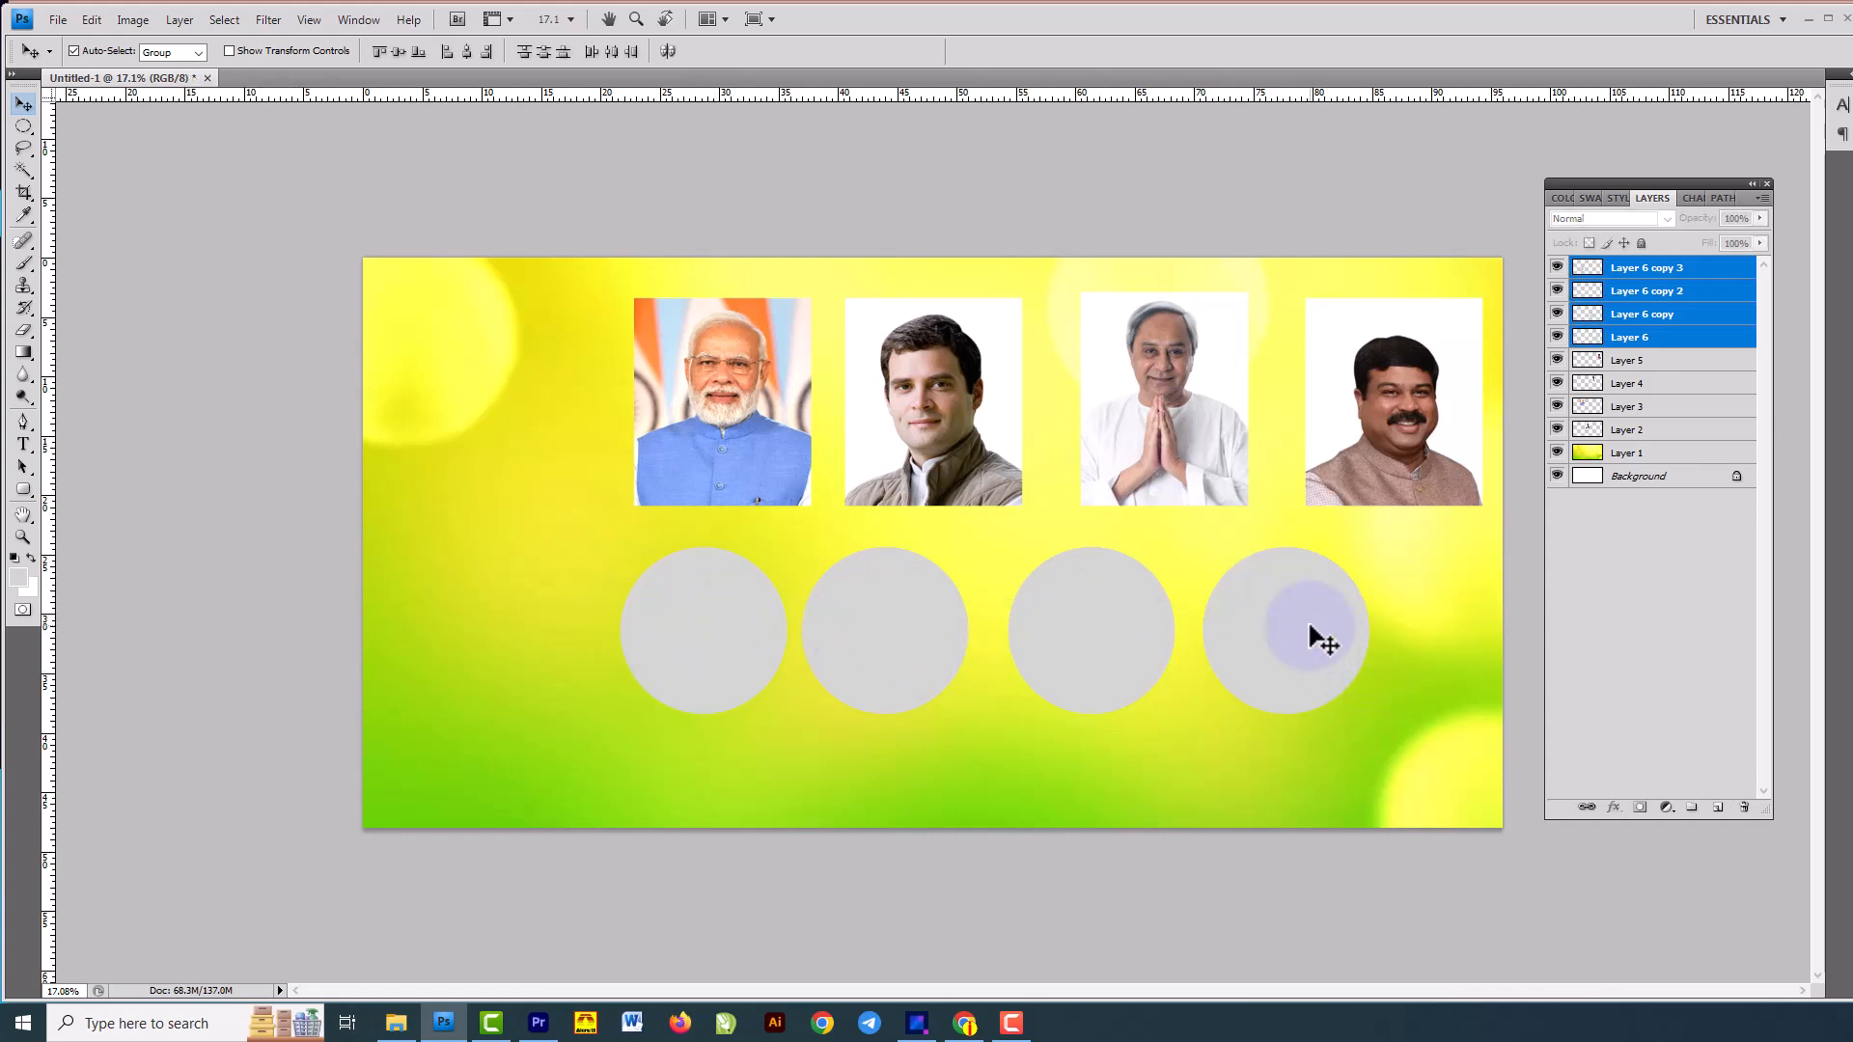
drag(1281, 635, 1340, 438)
click(1391, 598)
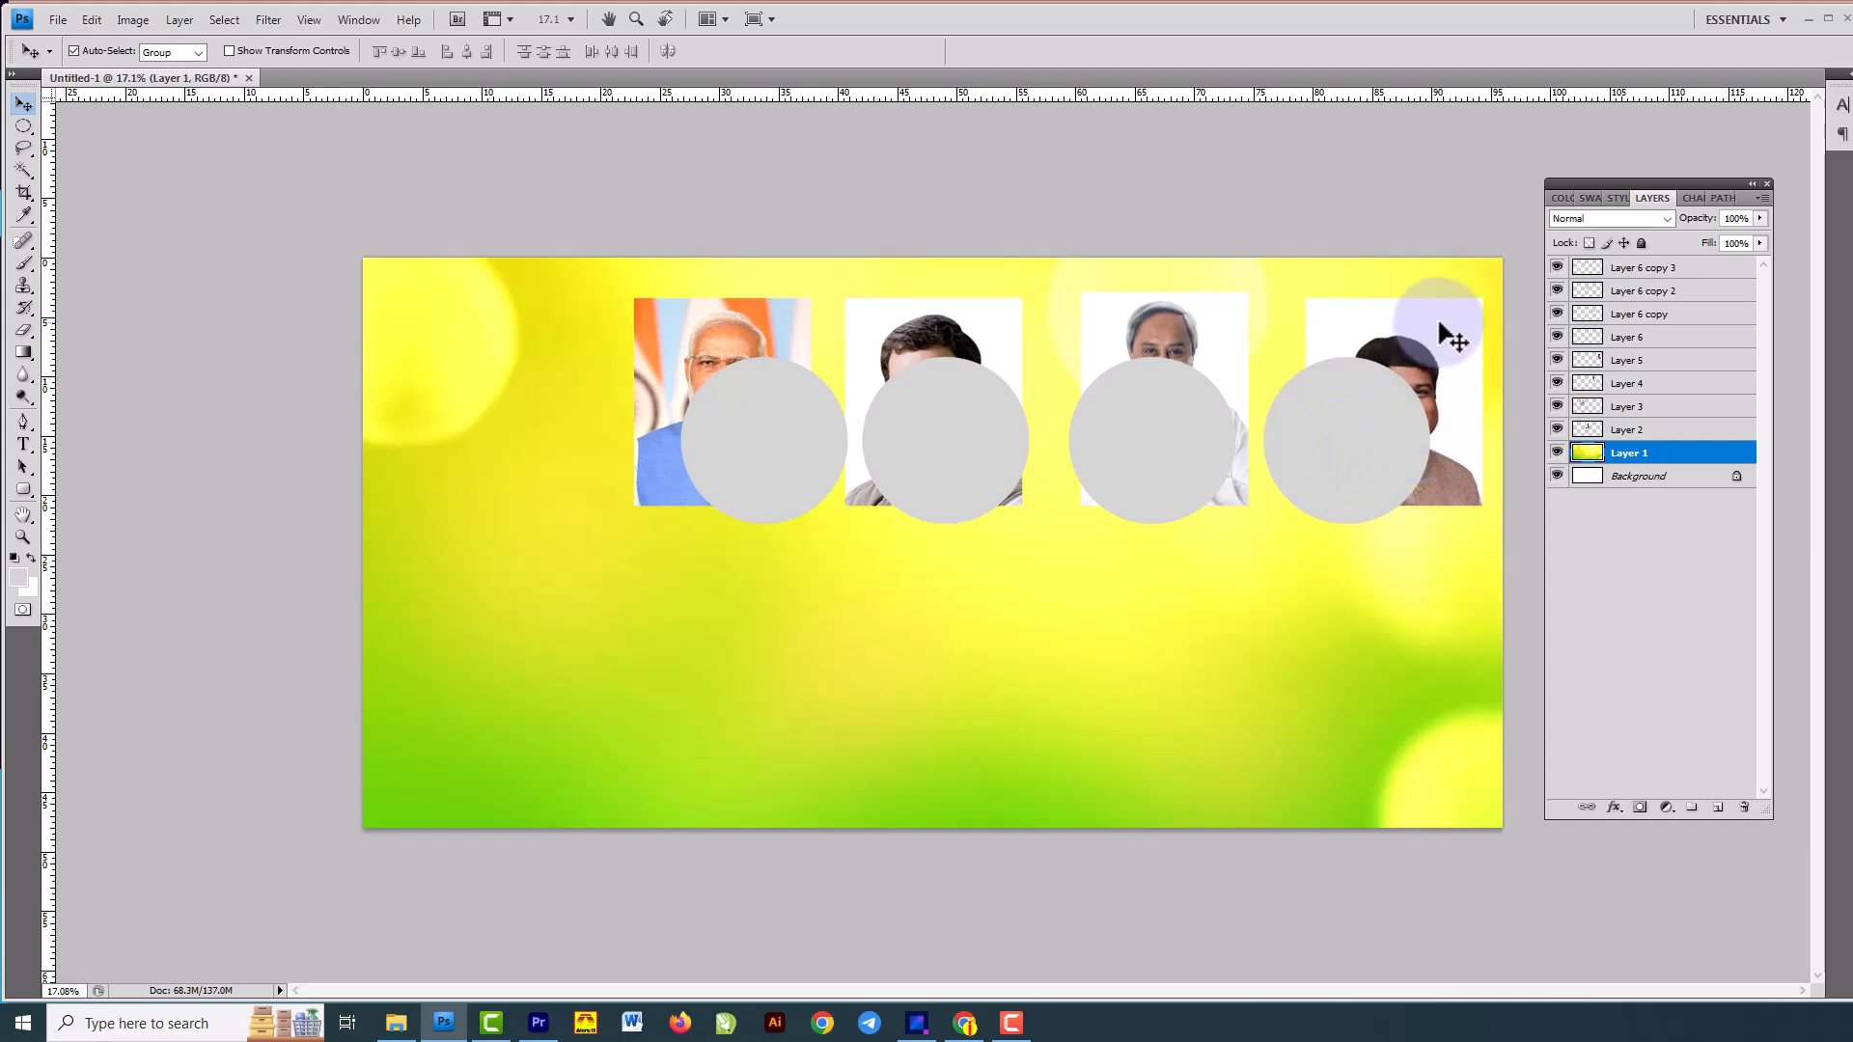
Try clipping the Layer 6 circle to the Pradhan portrait on Layer 5 beneath it, and release the clipping mask.
click(1448, 339)
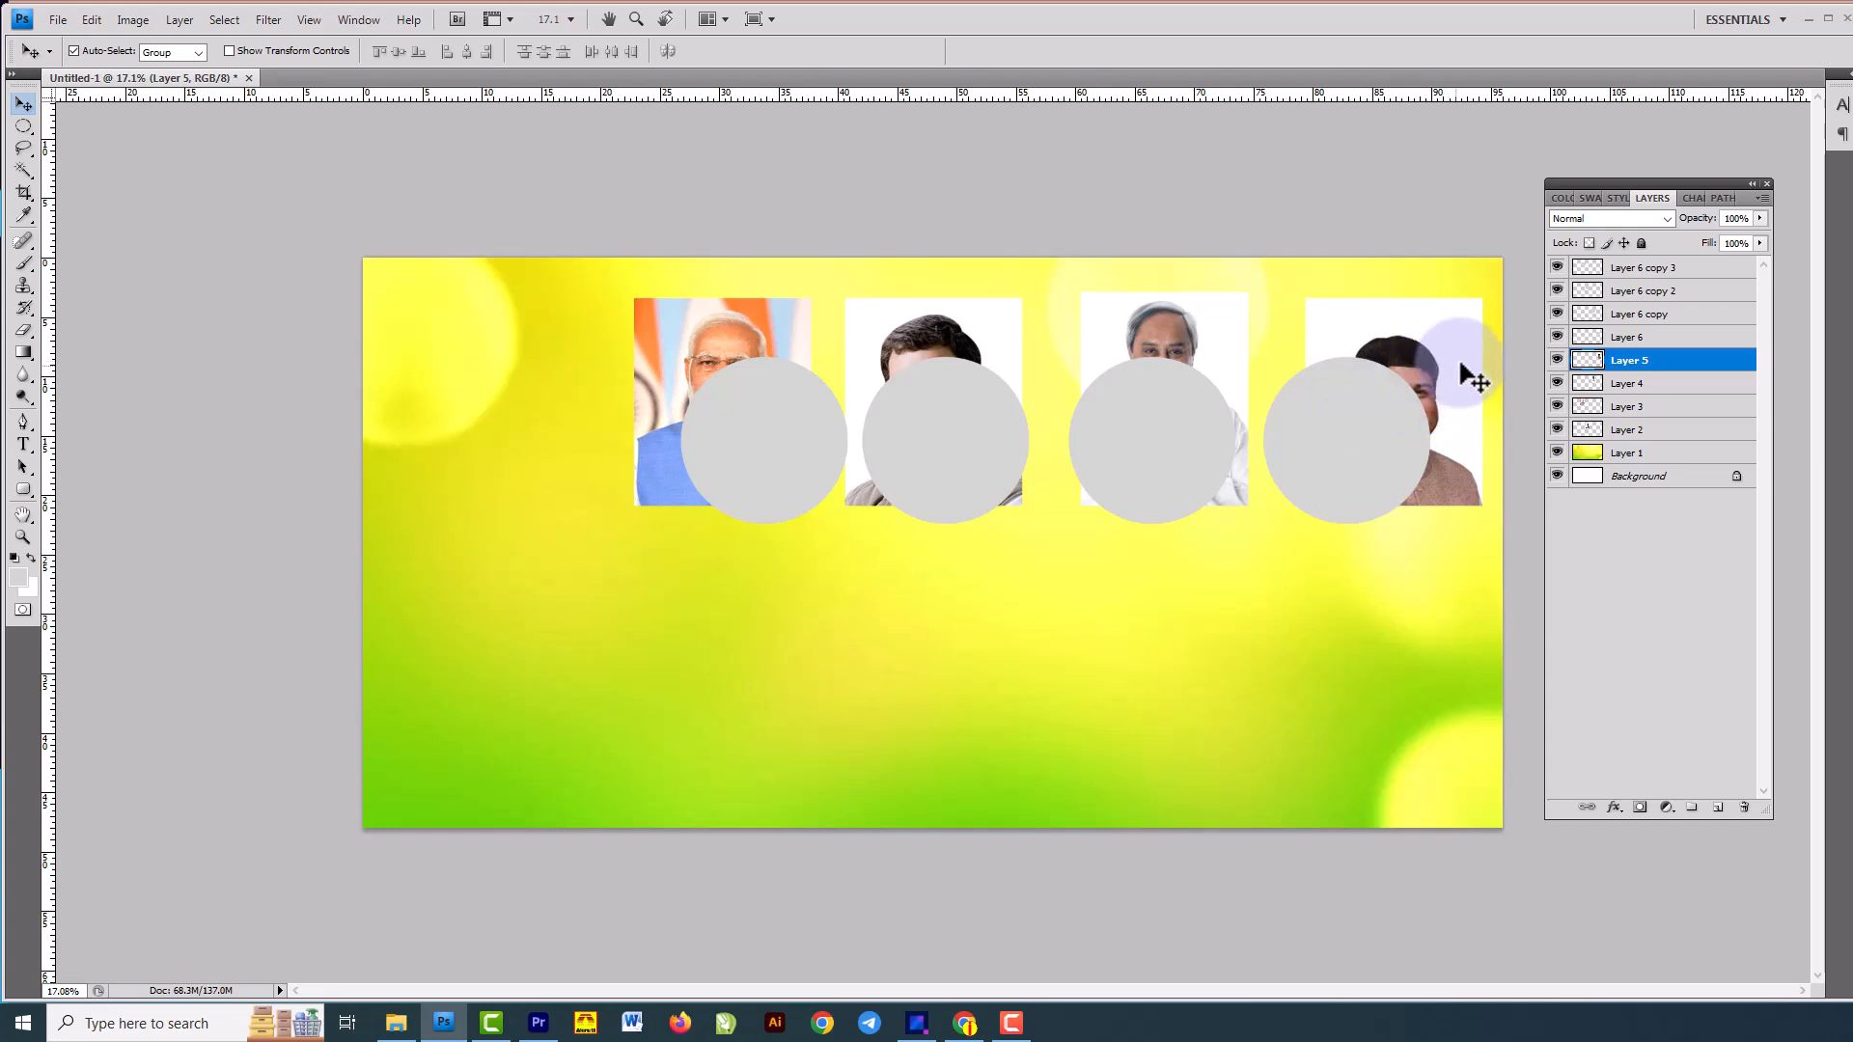
click(1684, 337)
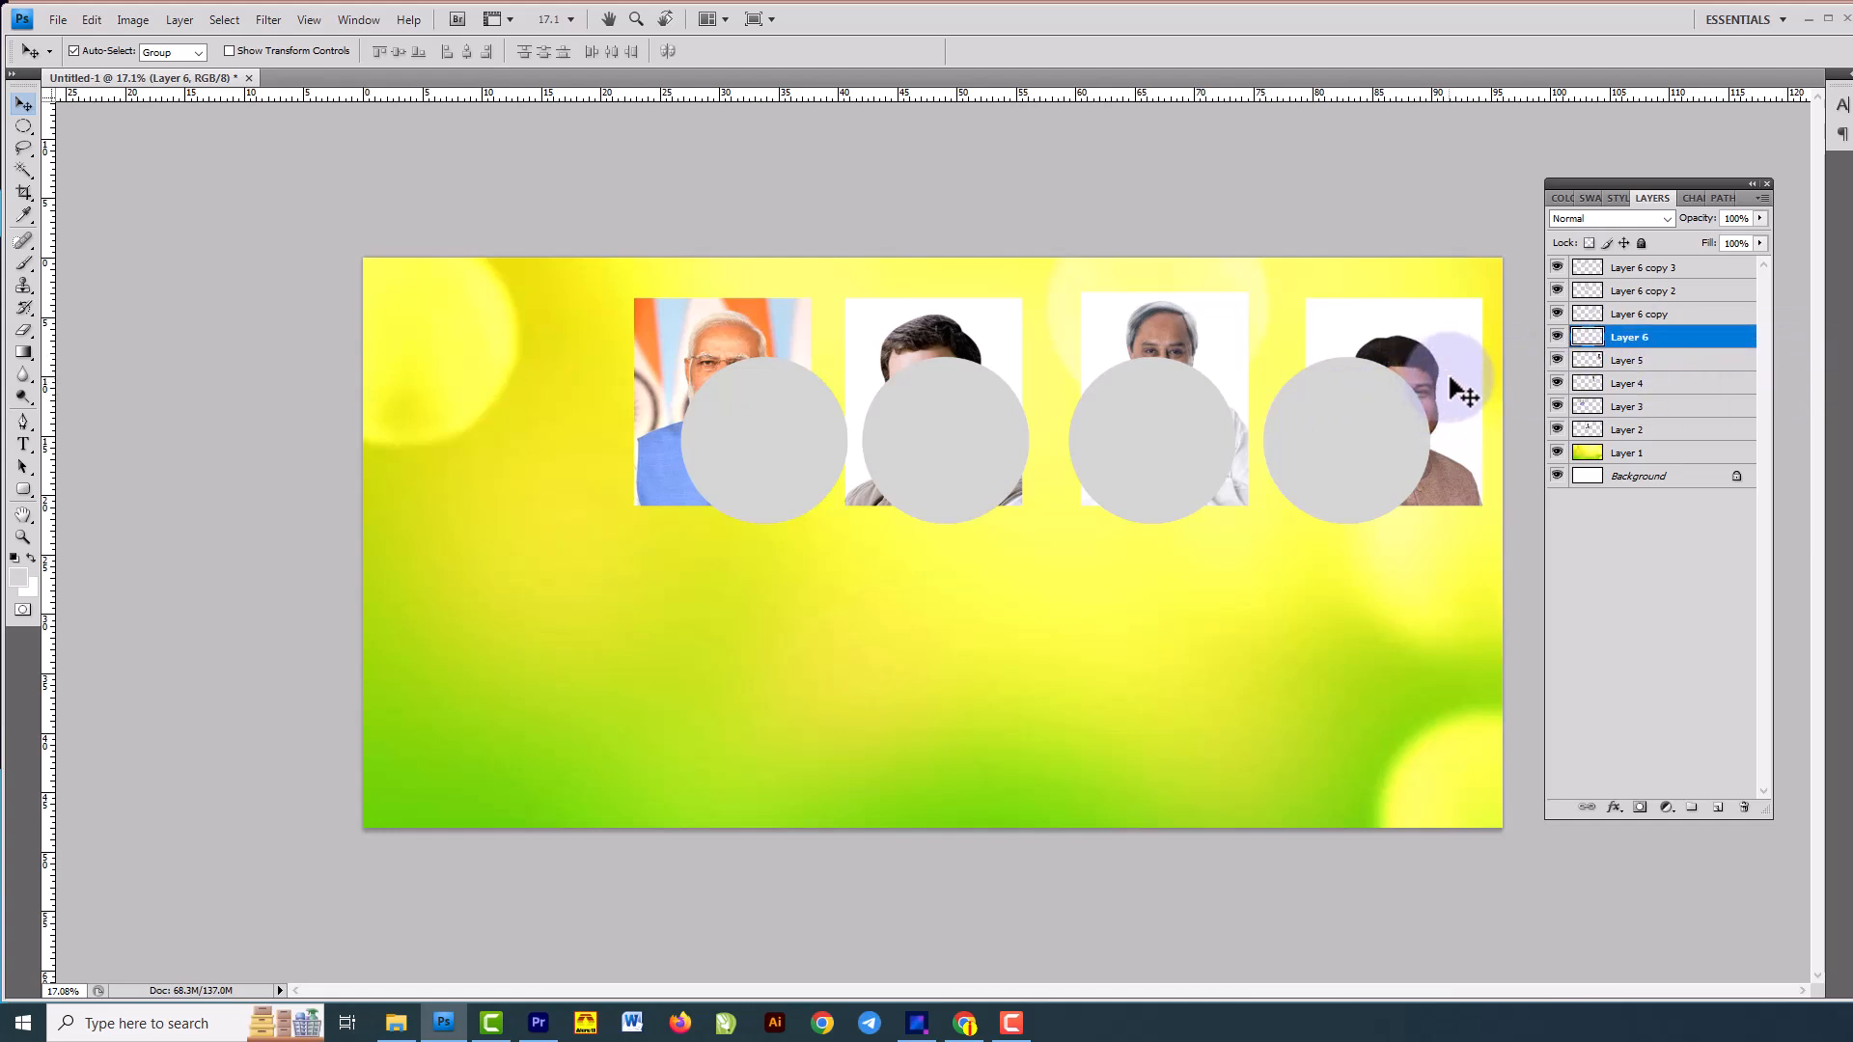
click(1452, 381)
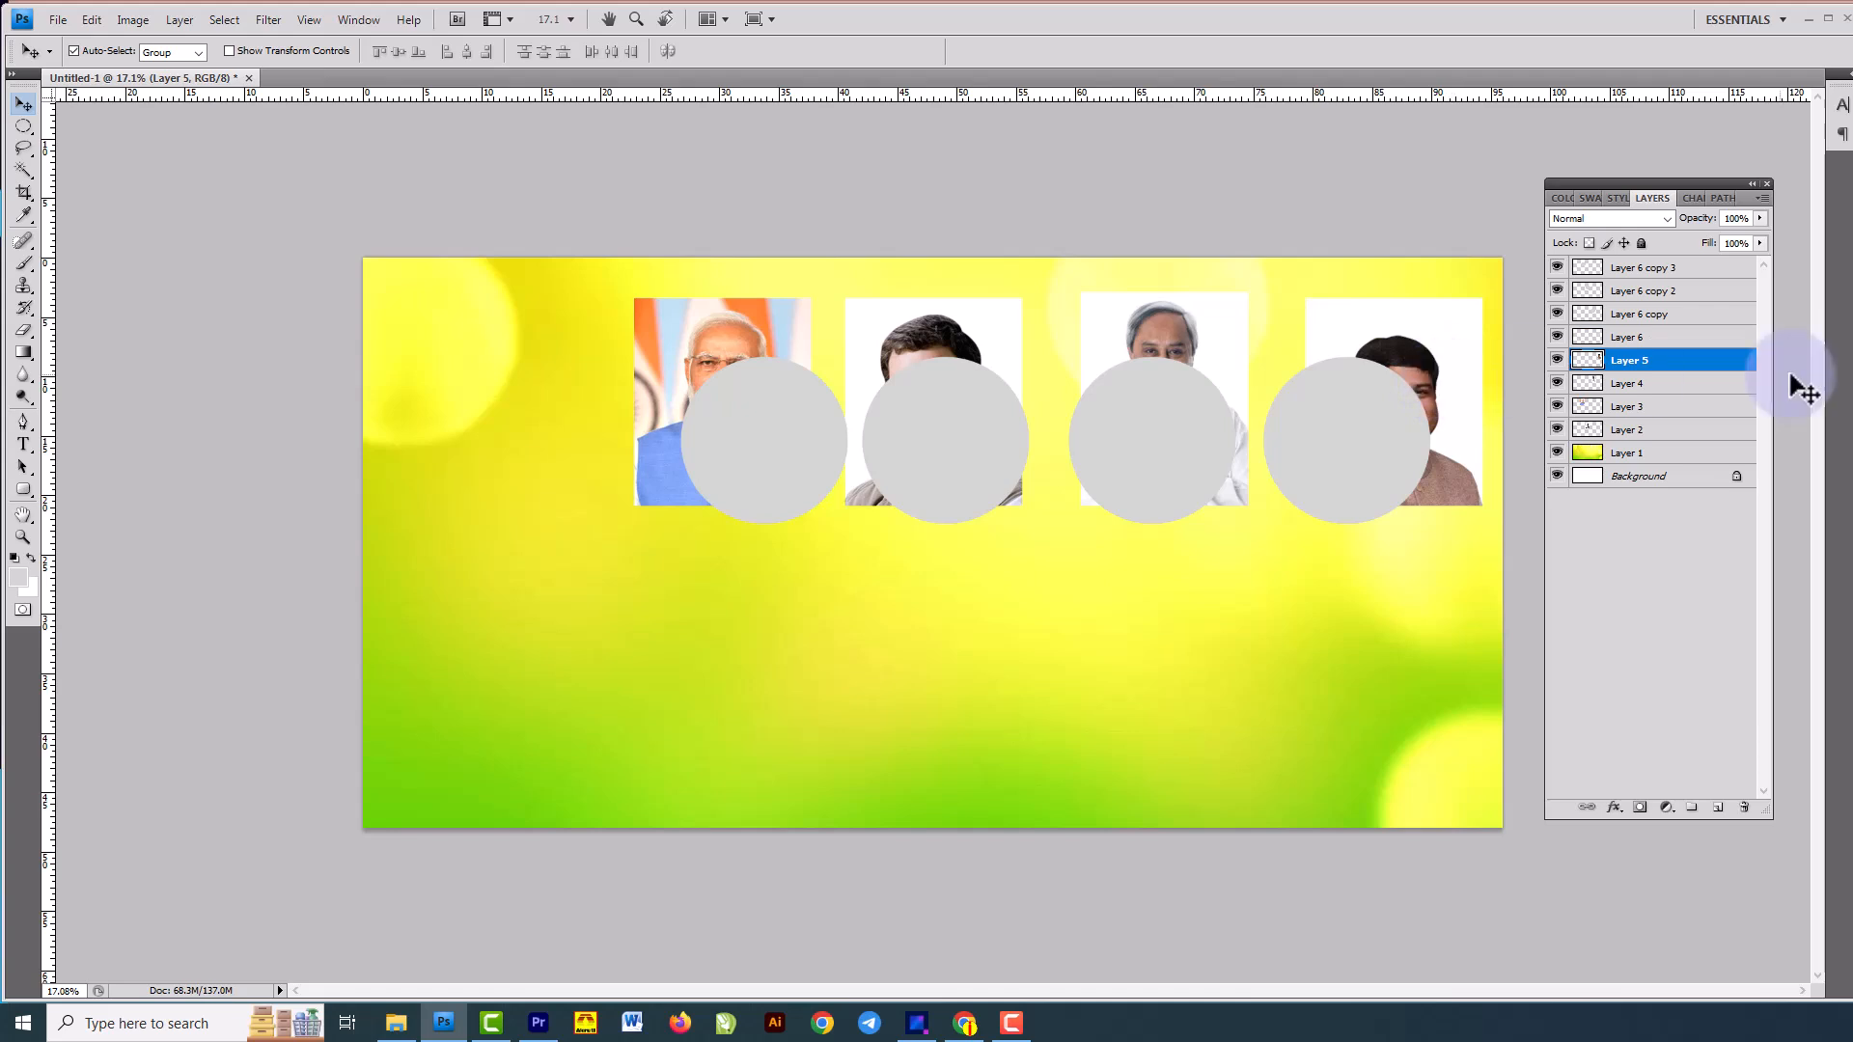
click(1684, 340)
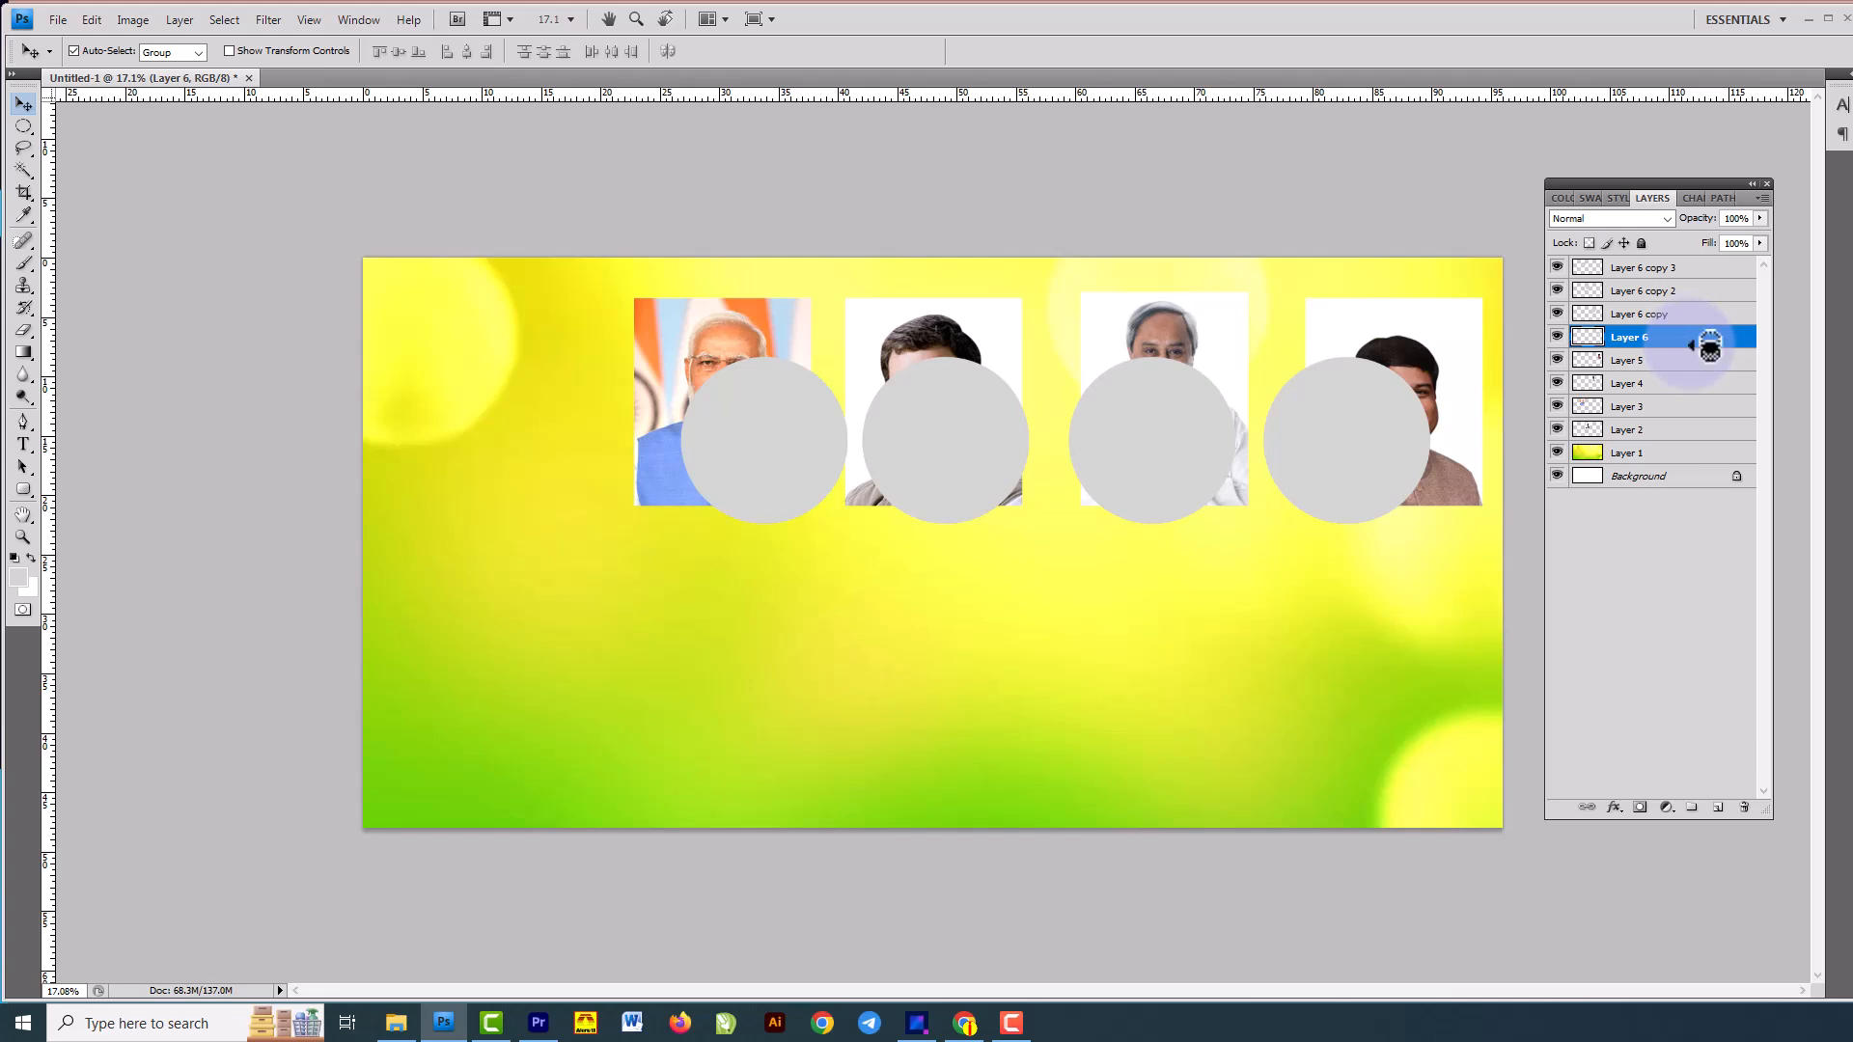
alt+click(1706, 348)
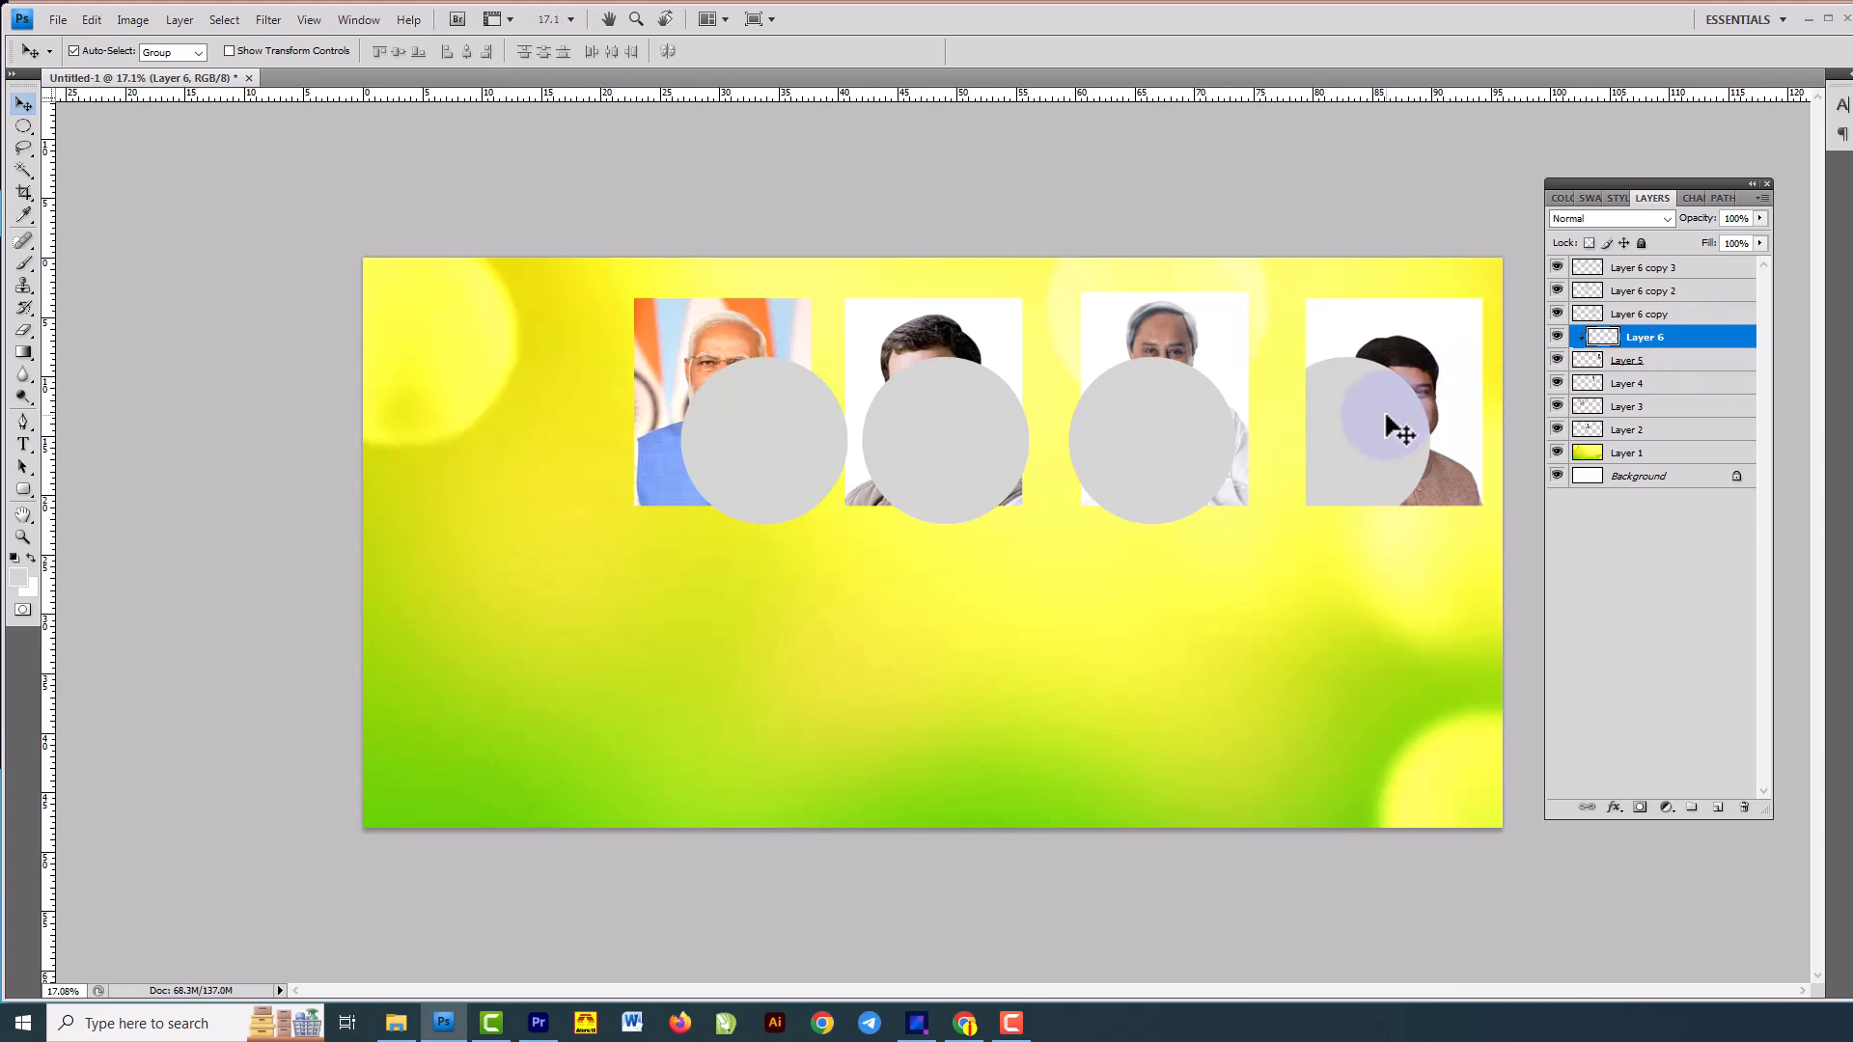
key(ctrl+alt+g)
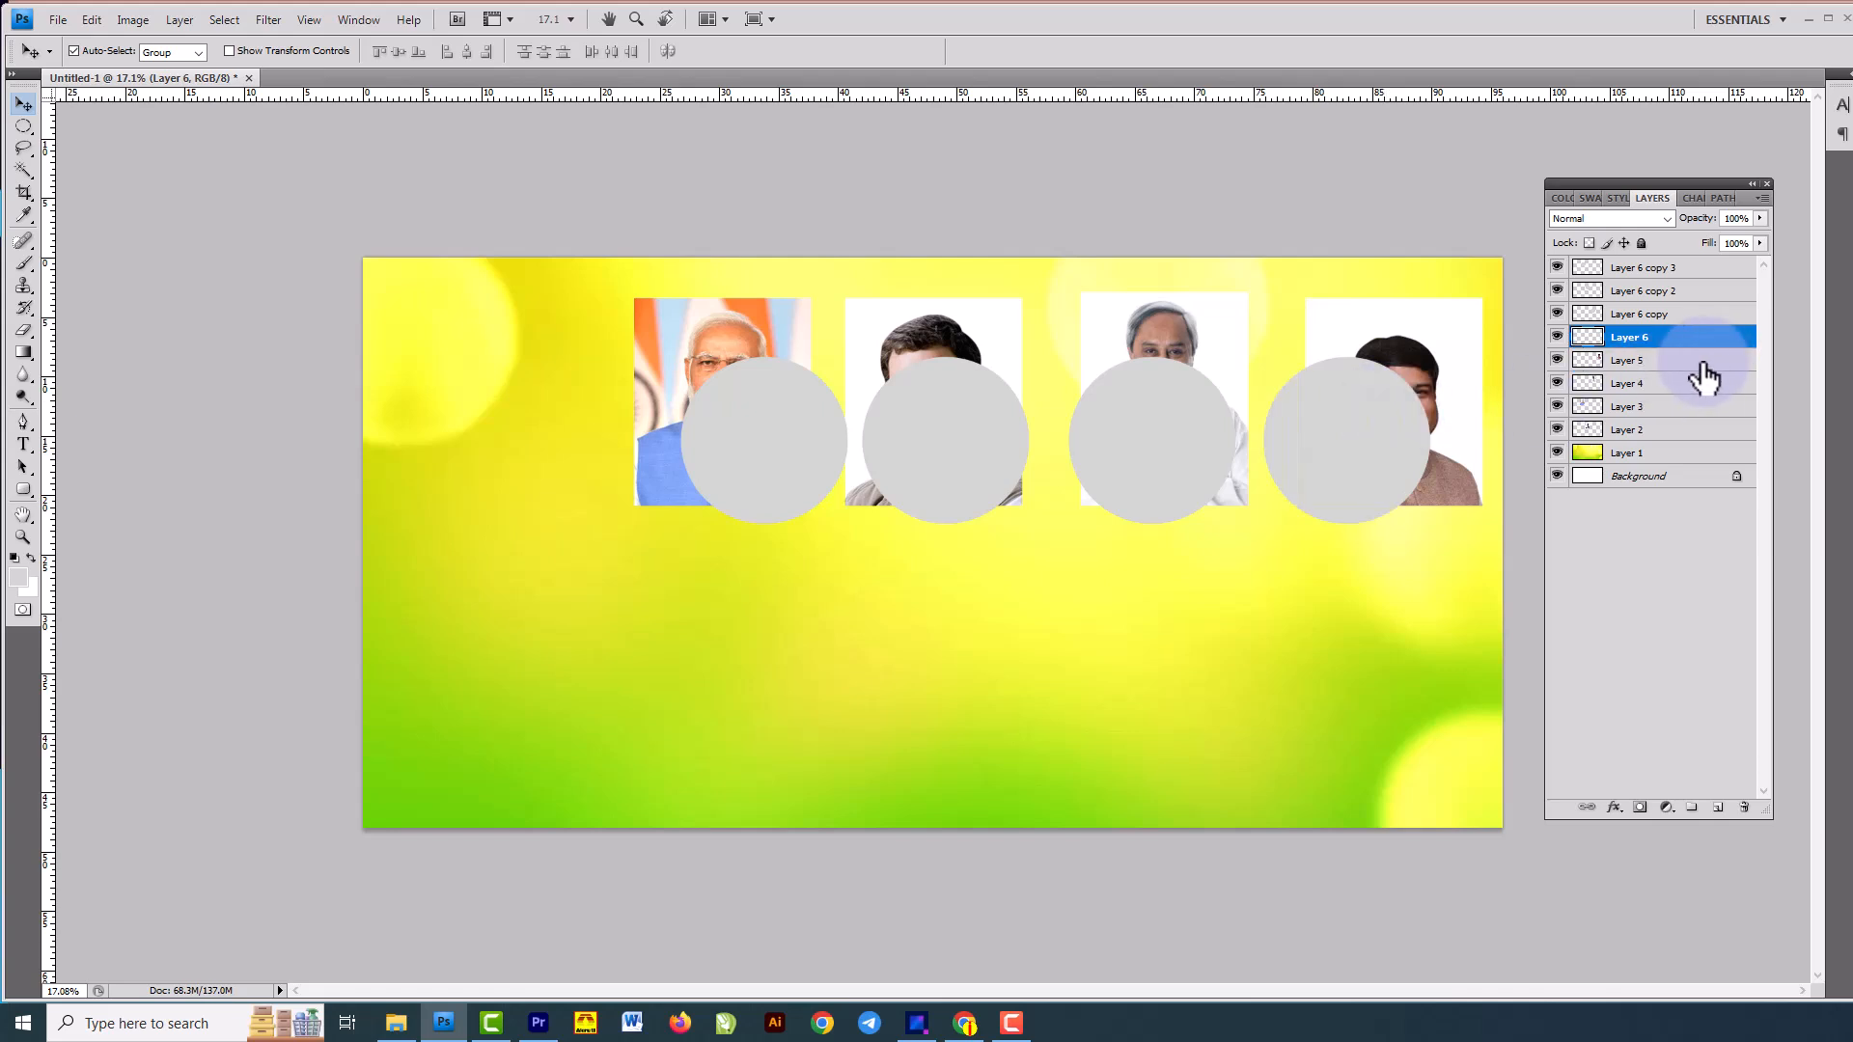
Place the Pradhan portrait on Layer 5 above the Layer 6 circle and clip it to that circle.
click(1684, 367)
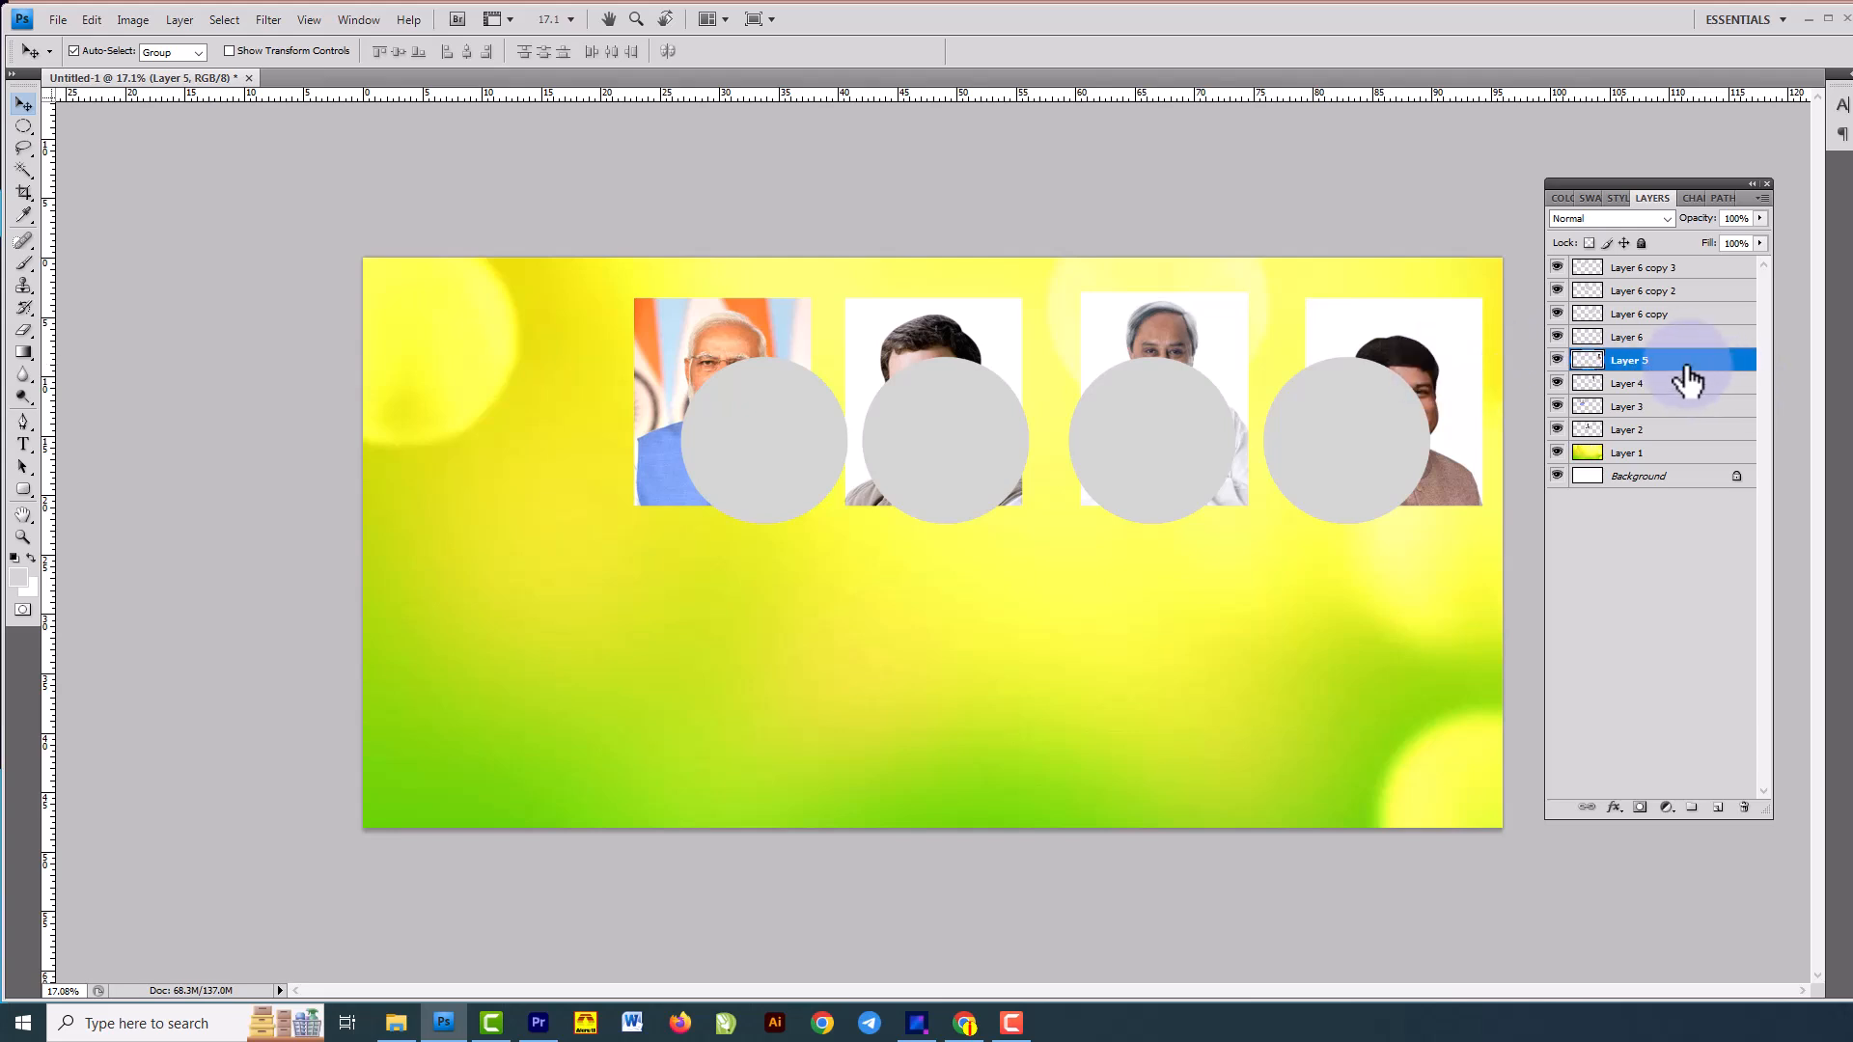
drag(1683, 364, 1685, 334)
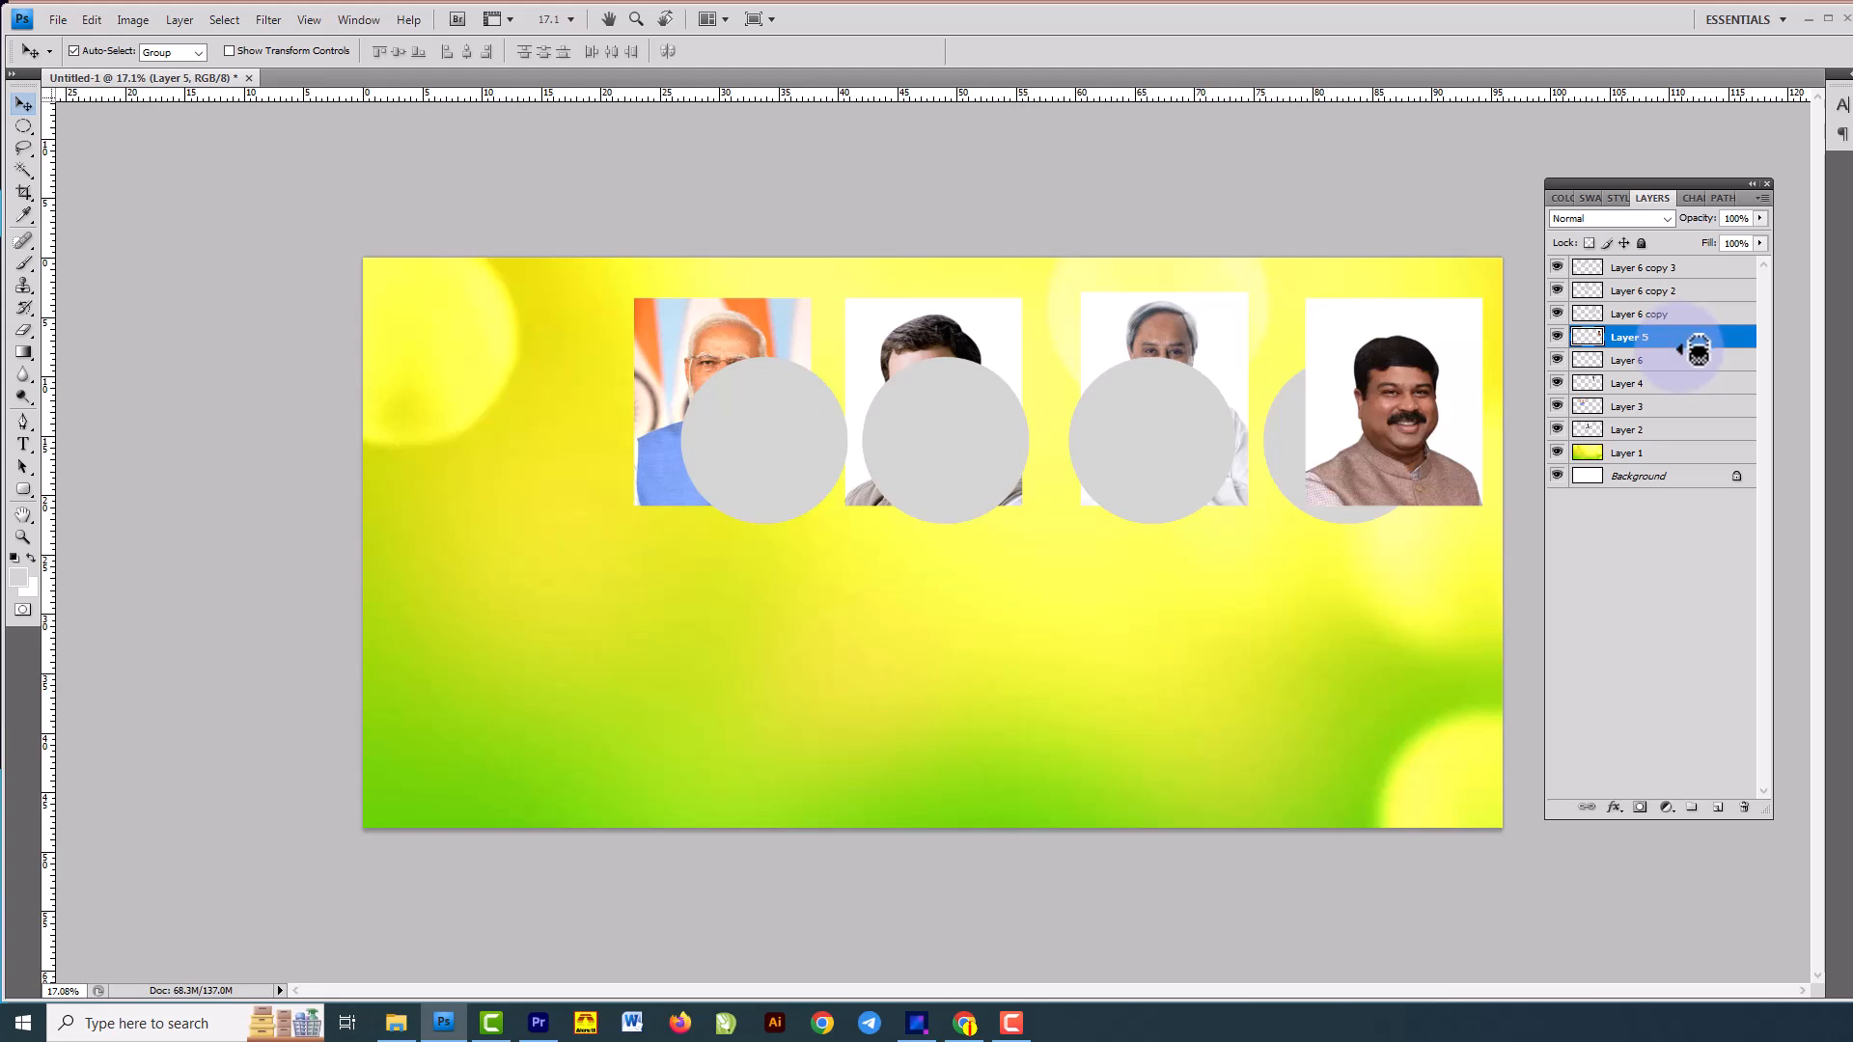
alt+click(1697, 351)
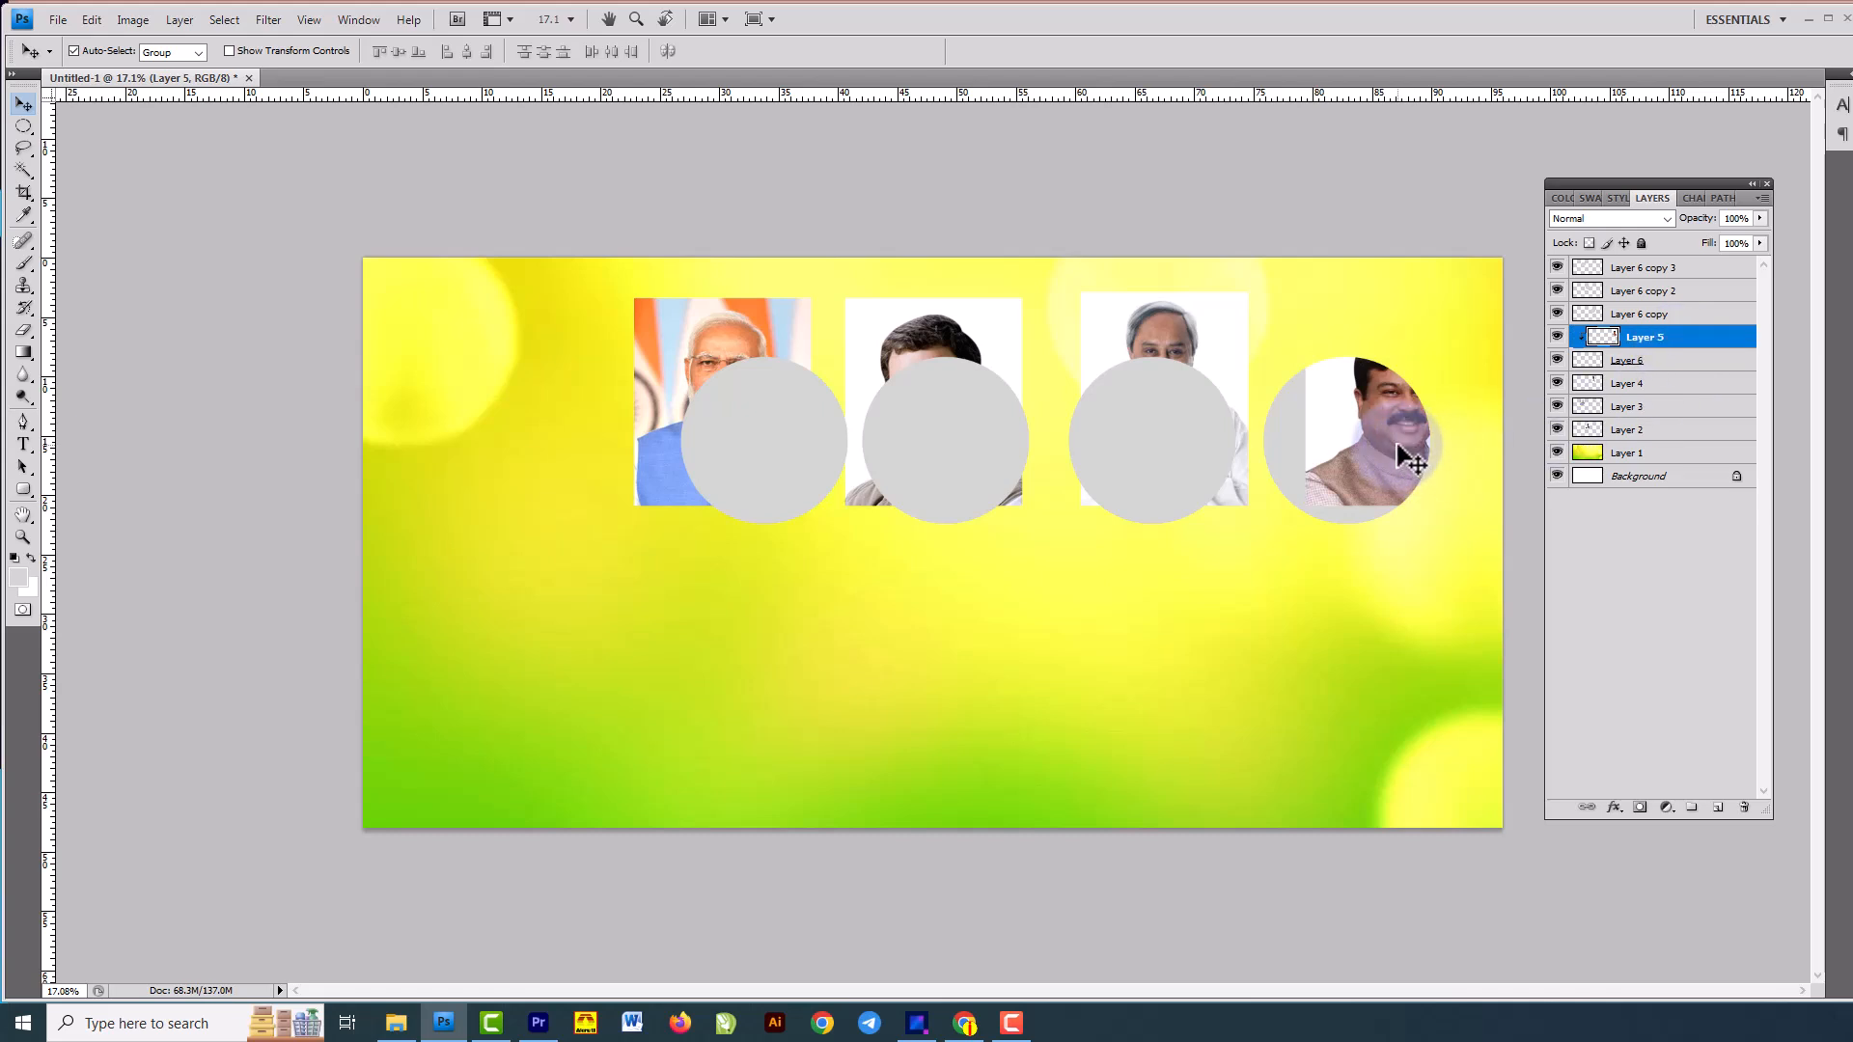
Centre the Pradhan portrait inside its circle, and move the portrait and circle together up into the banner's upper right area.
drag(1410, 442, 1352, 473)
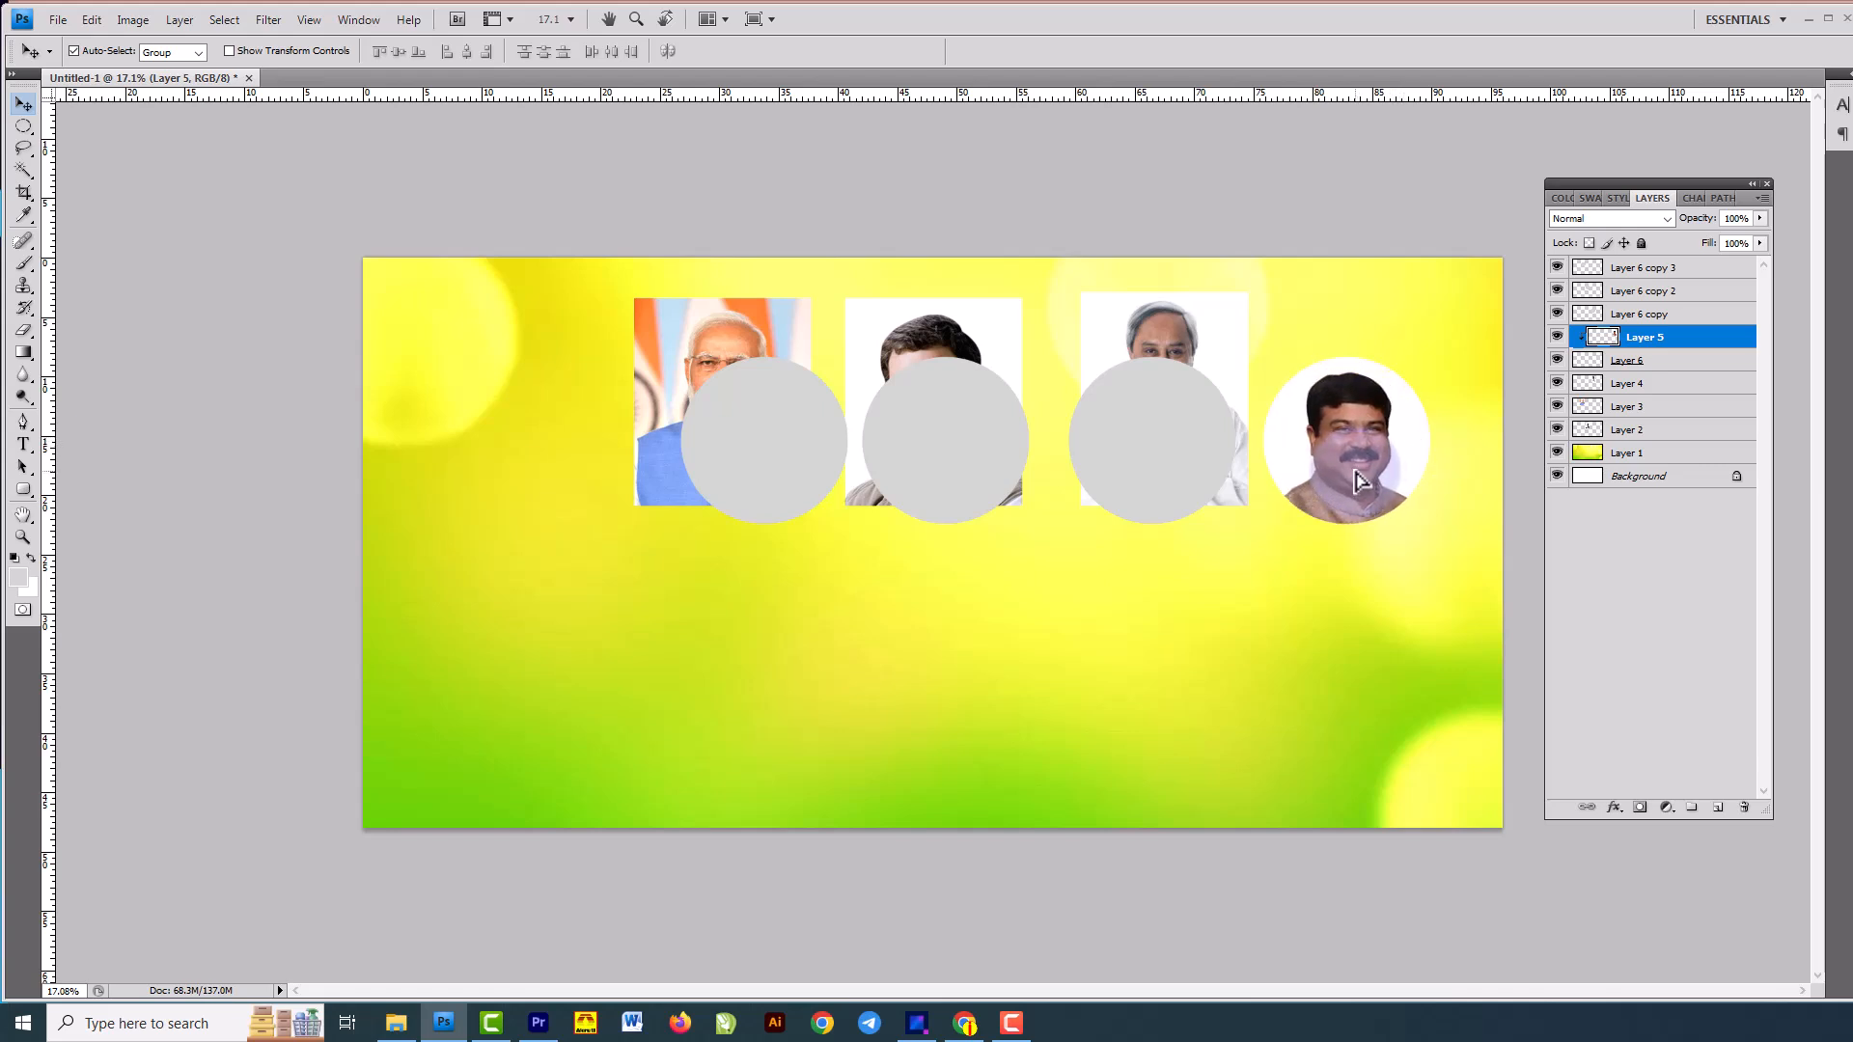
shift+click(1699, 376)
drag(1411, 407, 1447, 373)
Identify the layers of the Naveen portrait and its circle, and place Layer 4 directly above Layer 6 copy.
right_click(1195, 413)
click(1214, 419)
drag(1221, 424, 1207, 328)
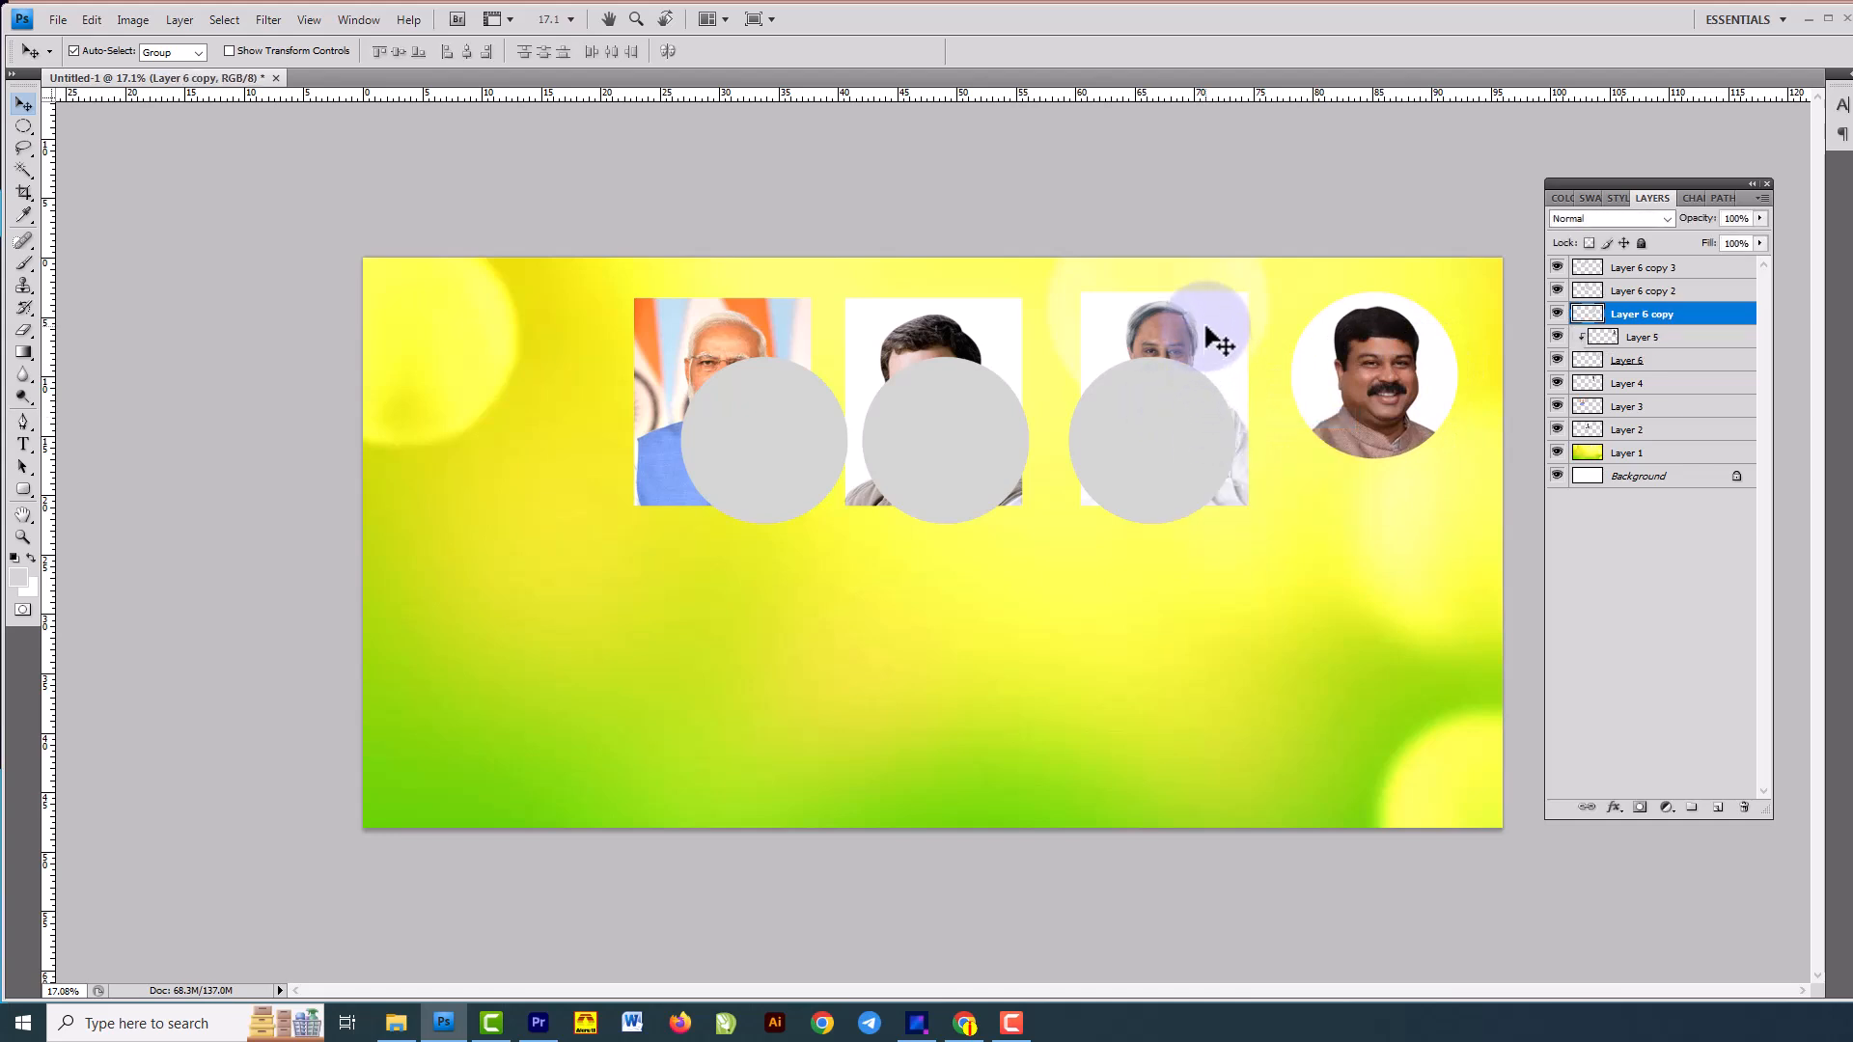
right_click(1211, 329)
click(1245, 345)
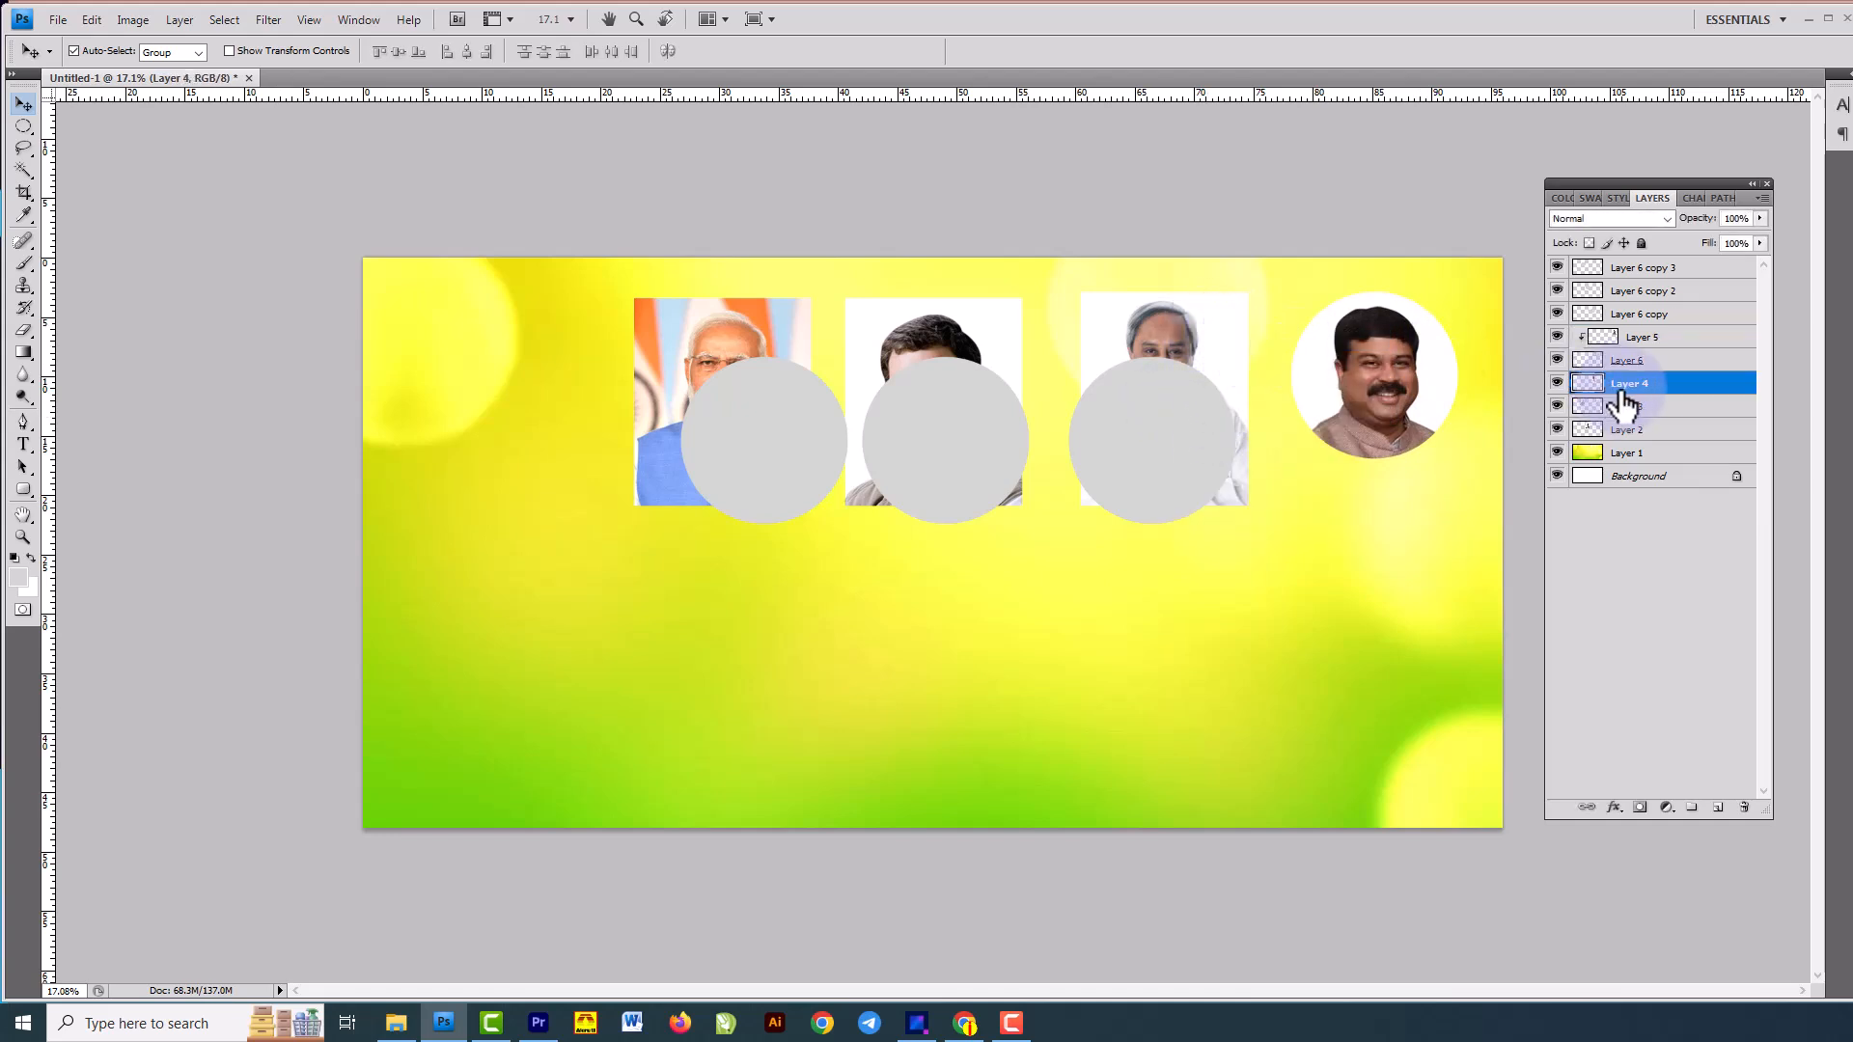
click(1151, 425)
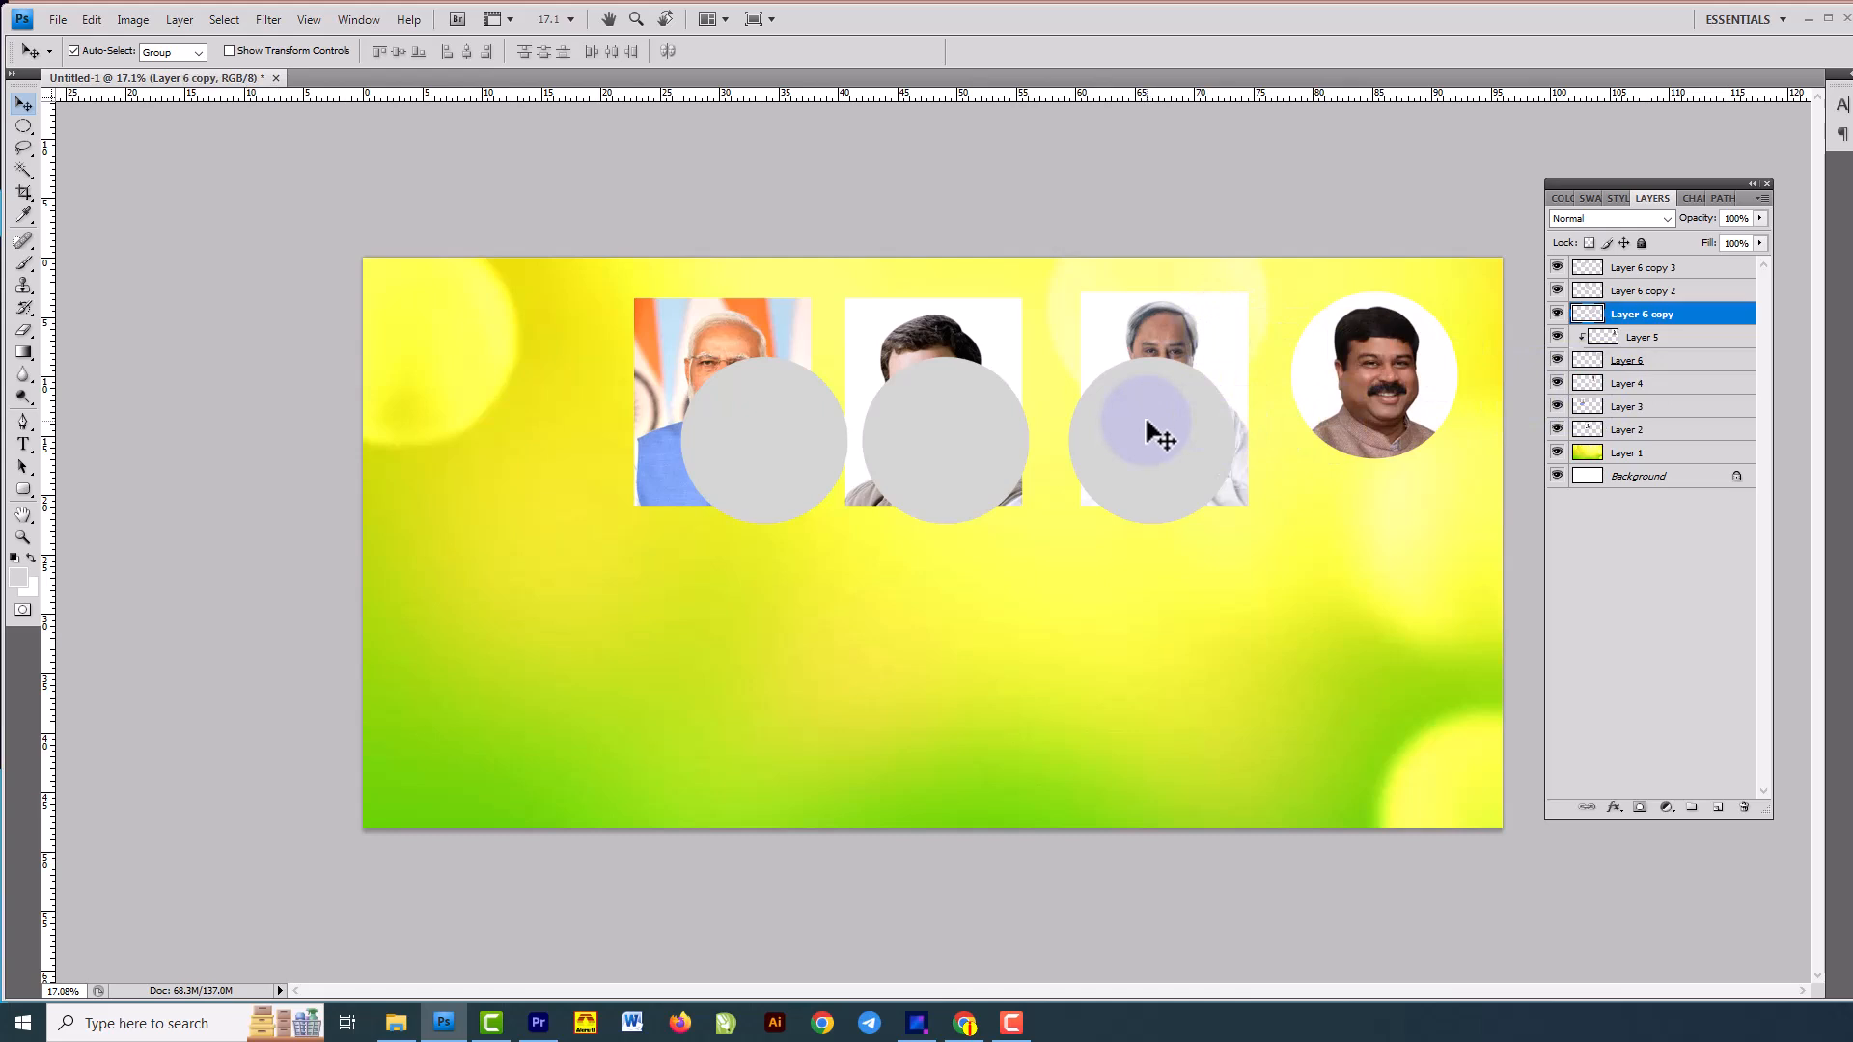
drag(1152, 431, 1228, 331)
click(1231, 335)
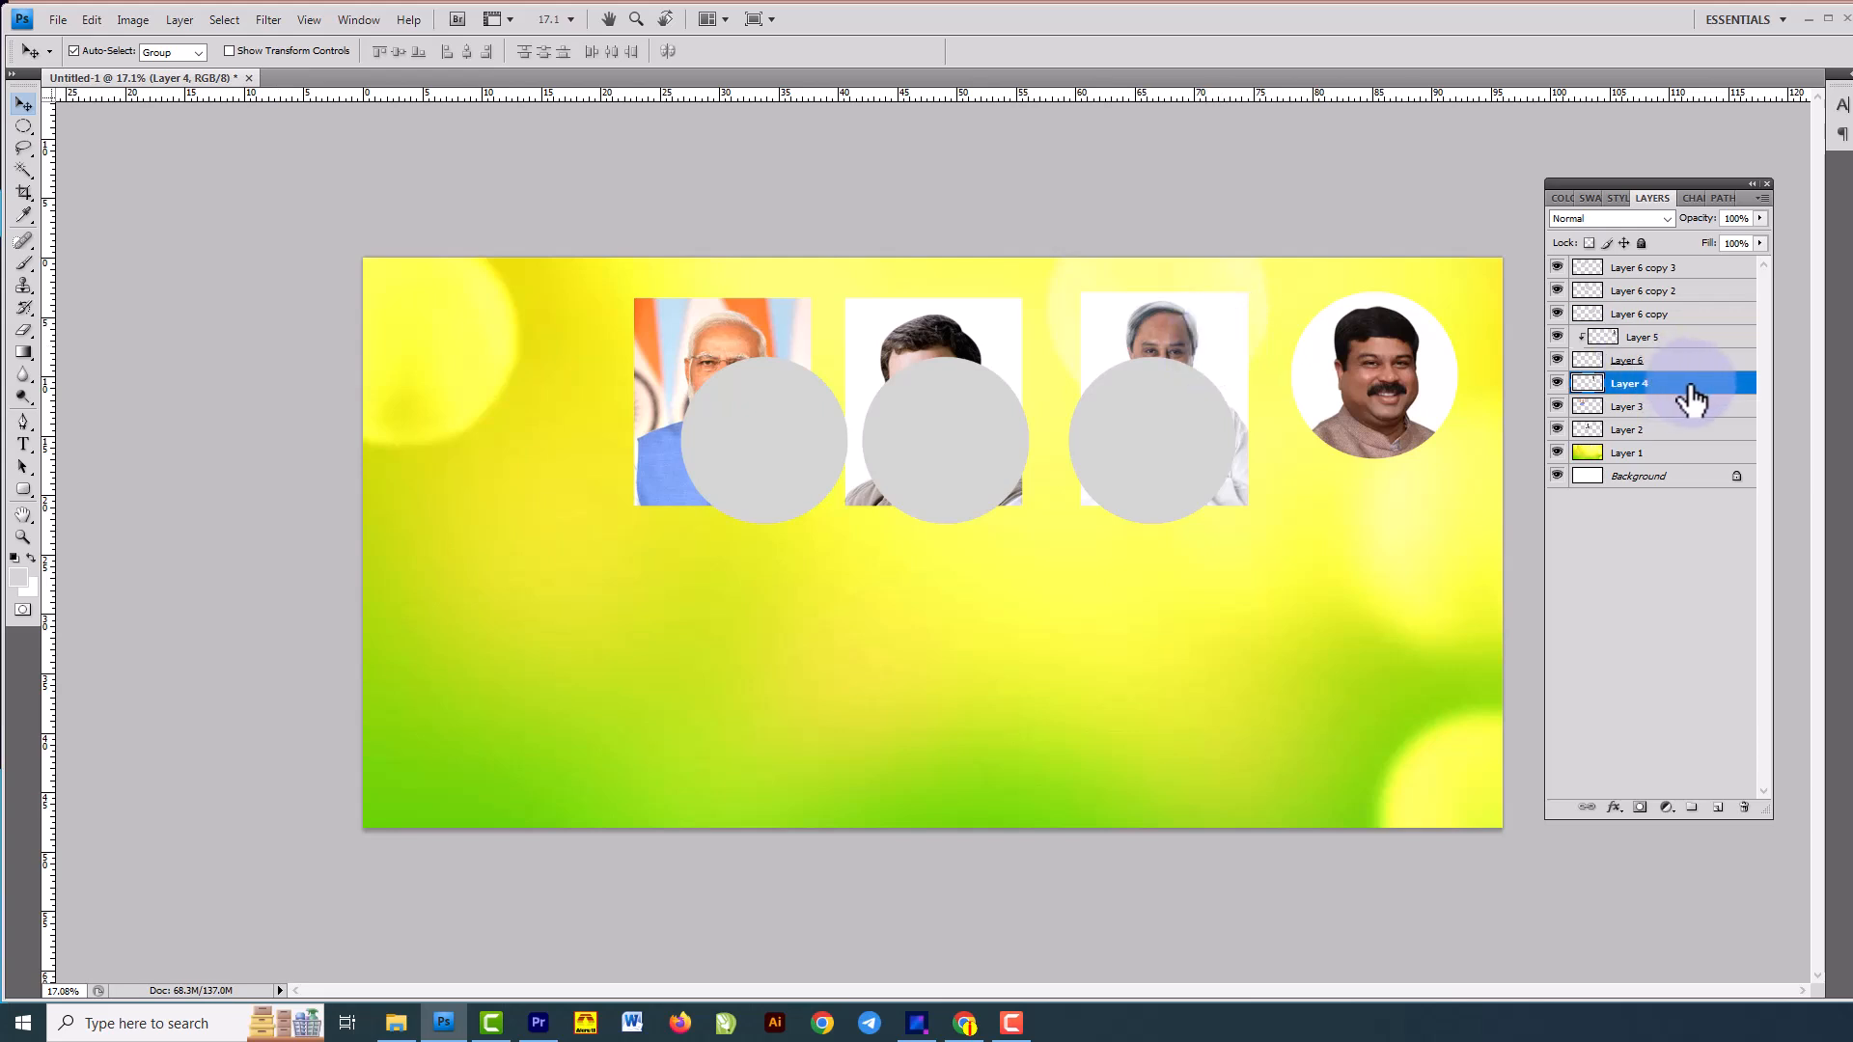
click(1170, 434)
drag(1695, 384, 1687, 311)
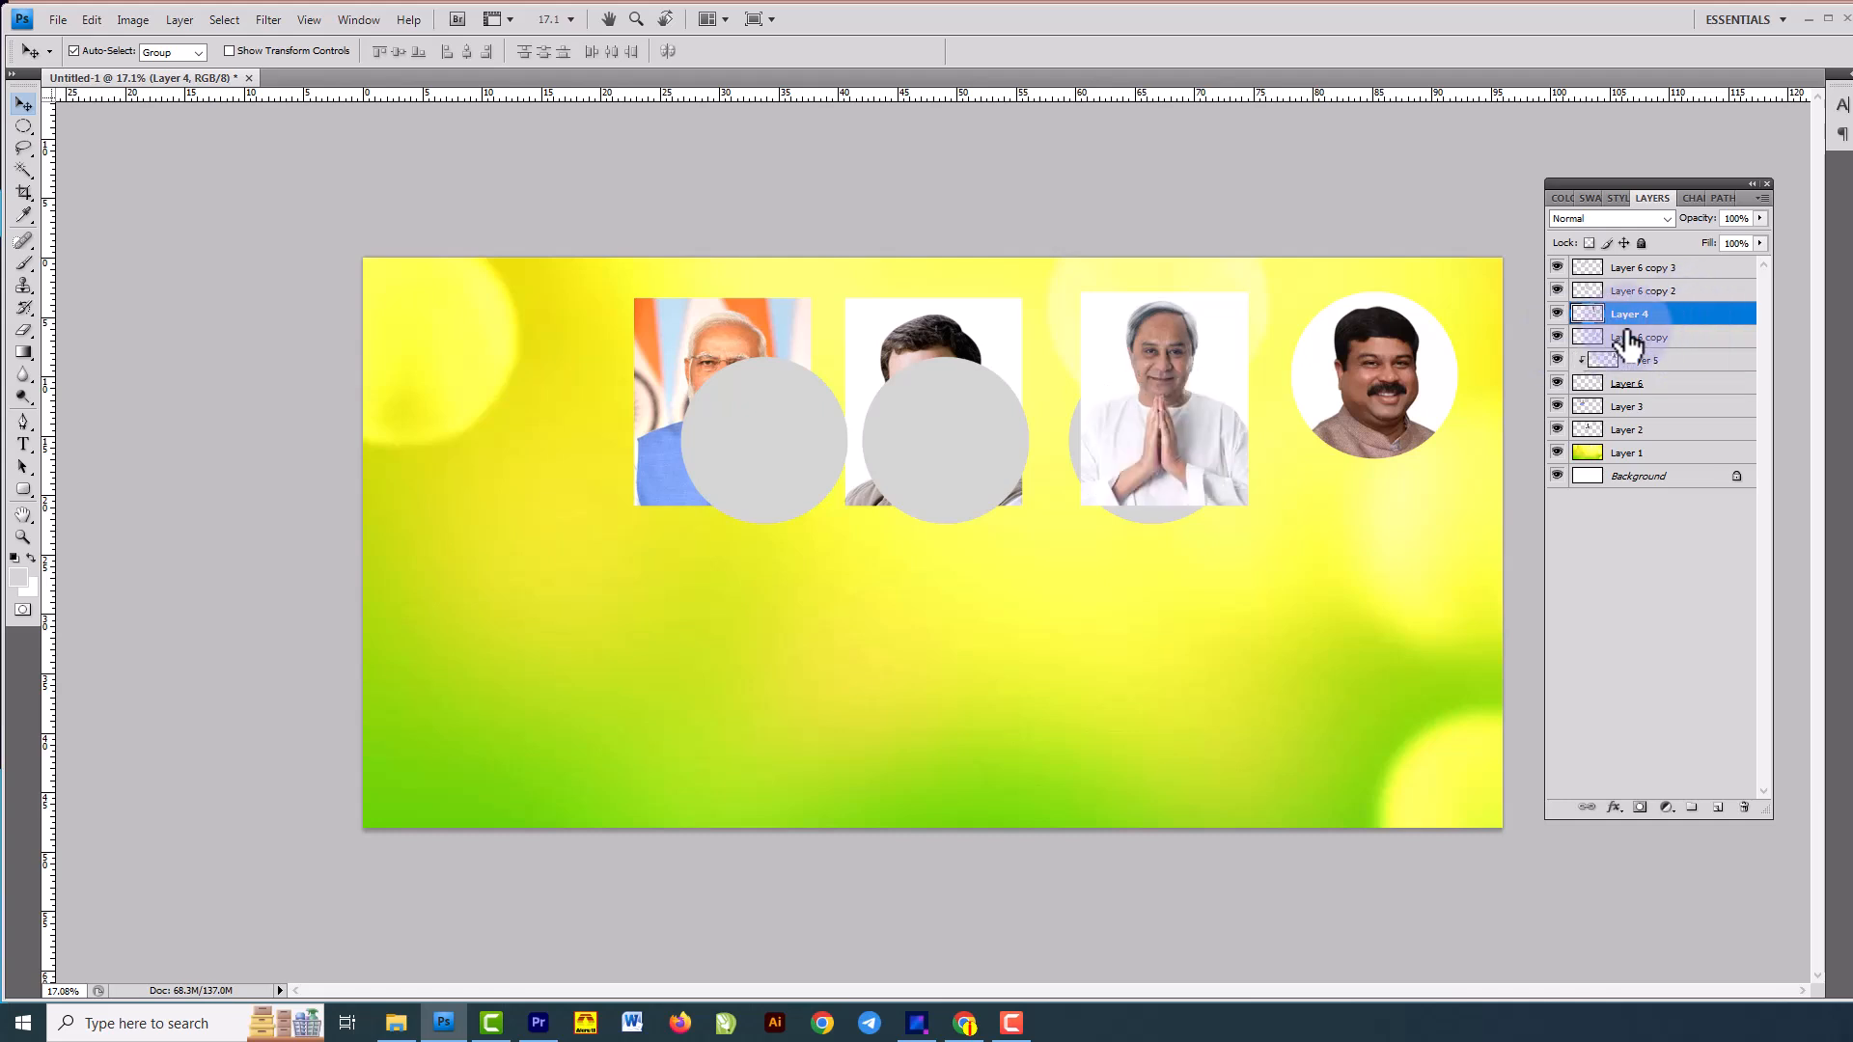
Toggle the visibility of Layer 6 copy and Layer 4 off and on to check which objects they hold.
click(1671, 338)
click(1675, 315)
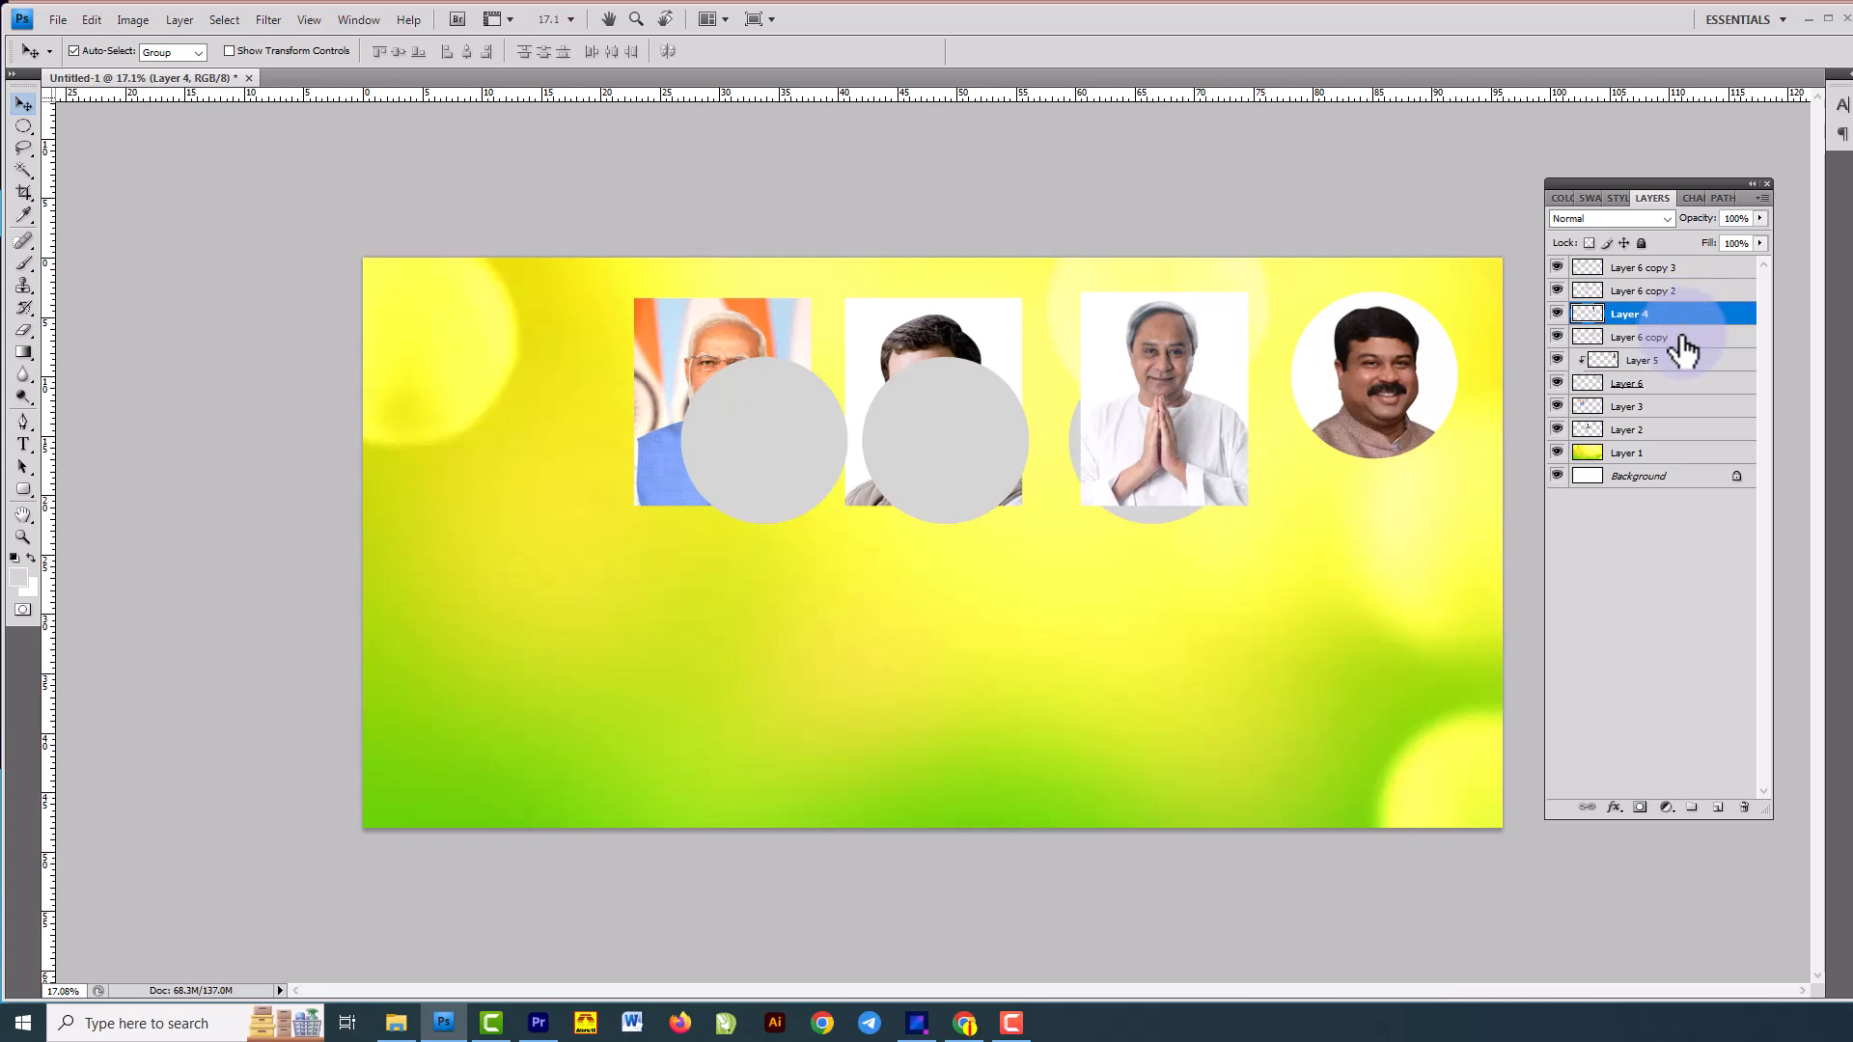
click(1557, 337)
click(1556, 336)
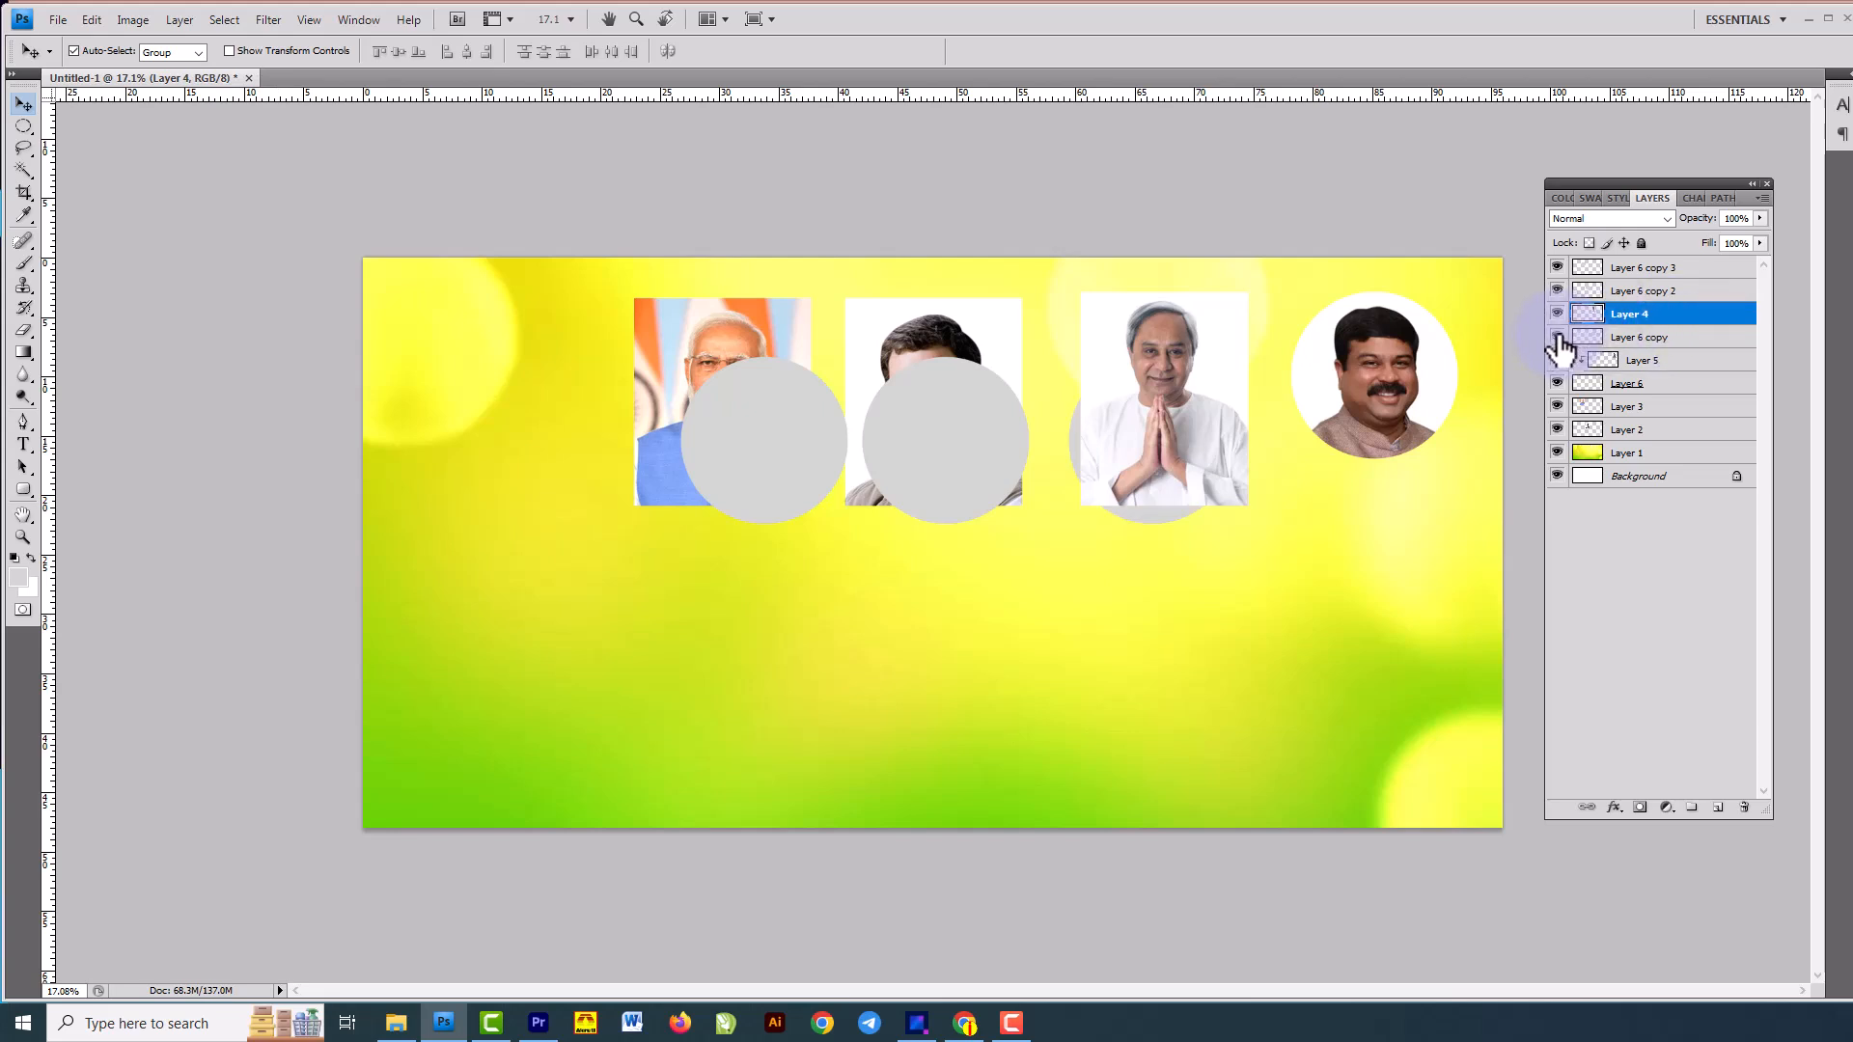
click(1557, 337)
click(1557, 337)
click(1557, 314)
click(1556, 314)
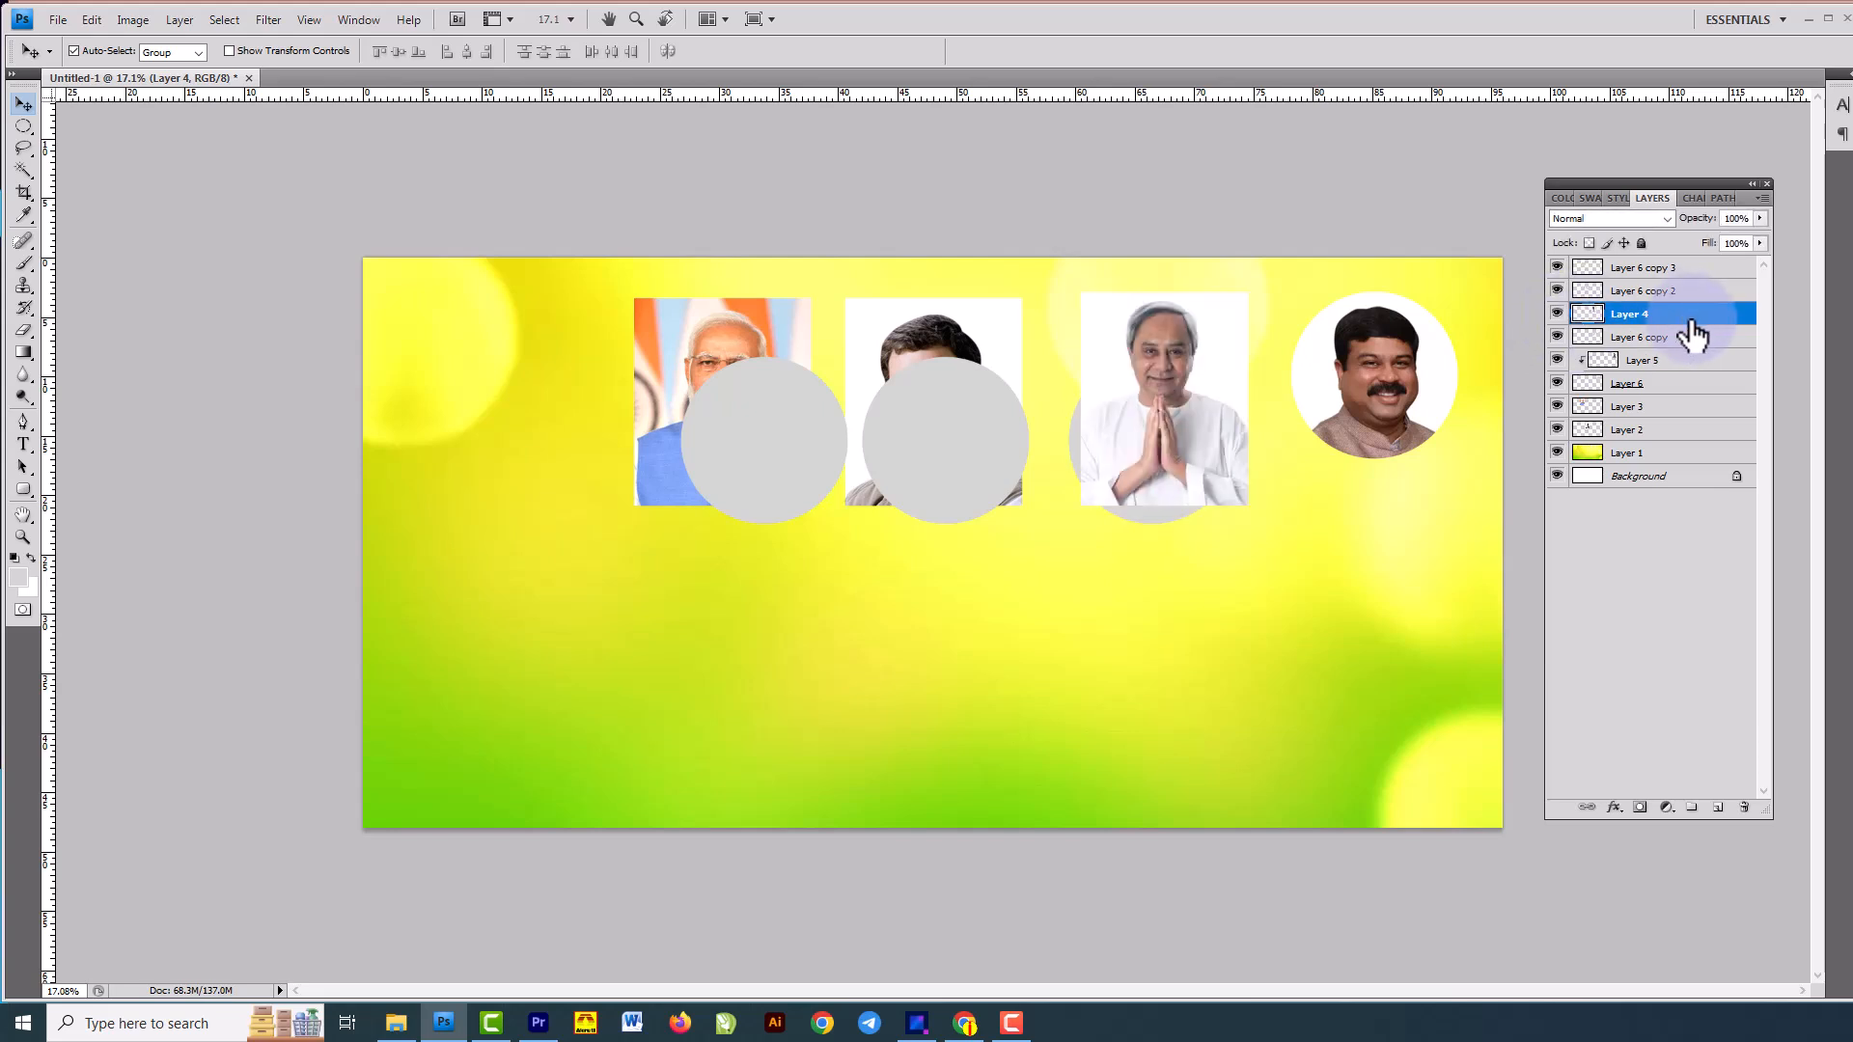
Clip the Naveen portrait on Layer 4, with the face centred, to the Layer 6 copy circle, and move both up beside the Pradhan circle.
drag(1687, 339, 1709, 330)
alt+click(1709, 330)
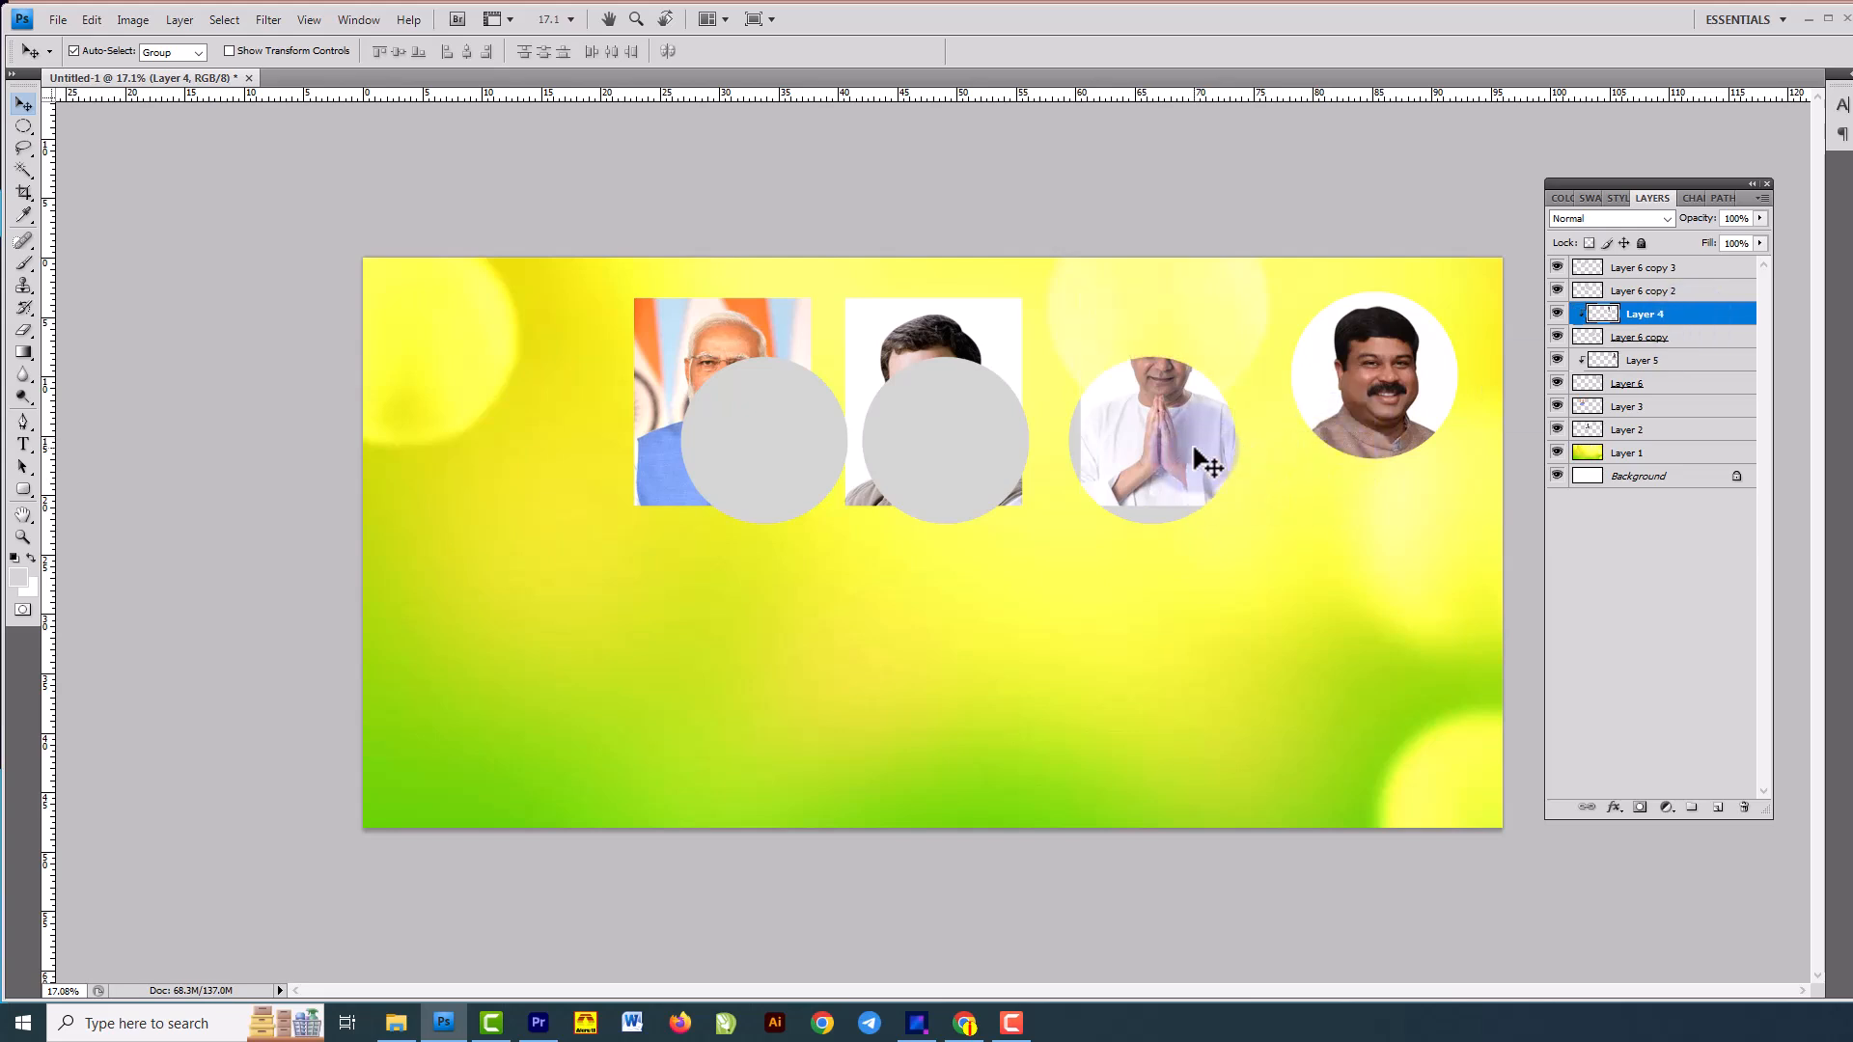
drag(1191, 446, 1175, 465)
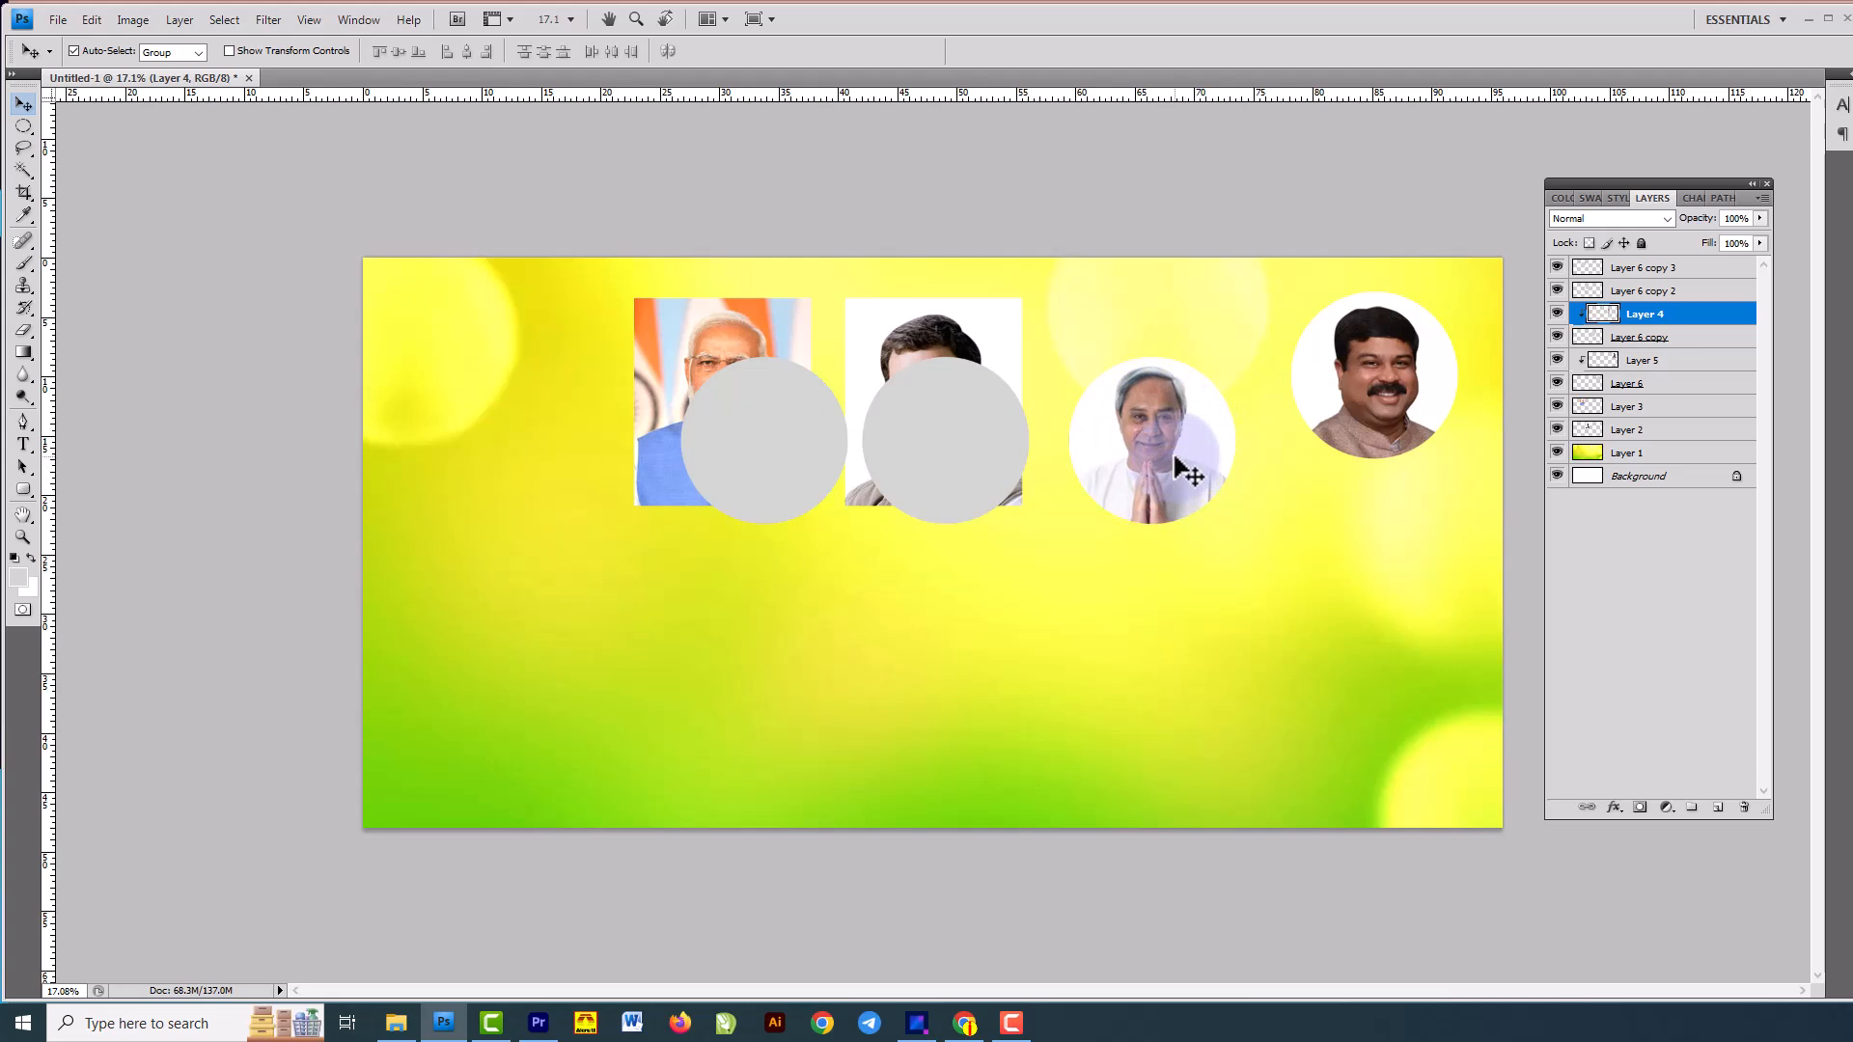
shift+click(1708, 340)
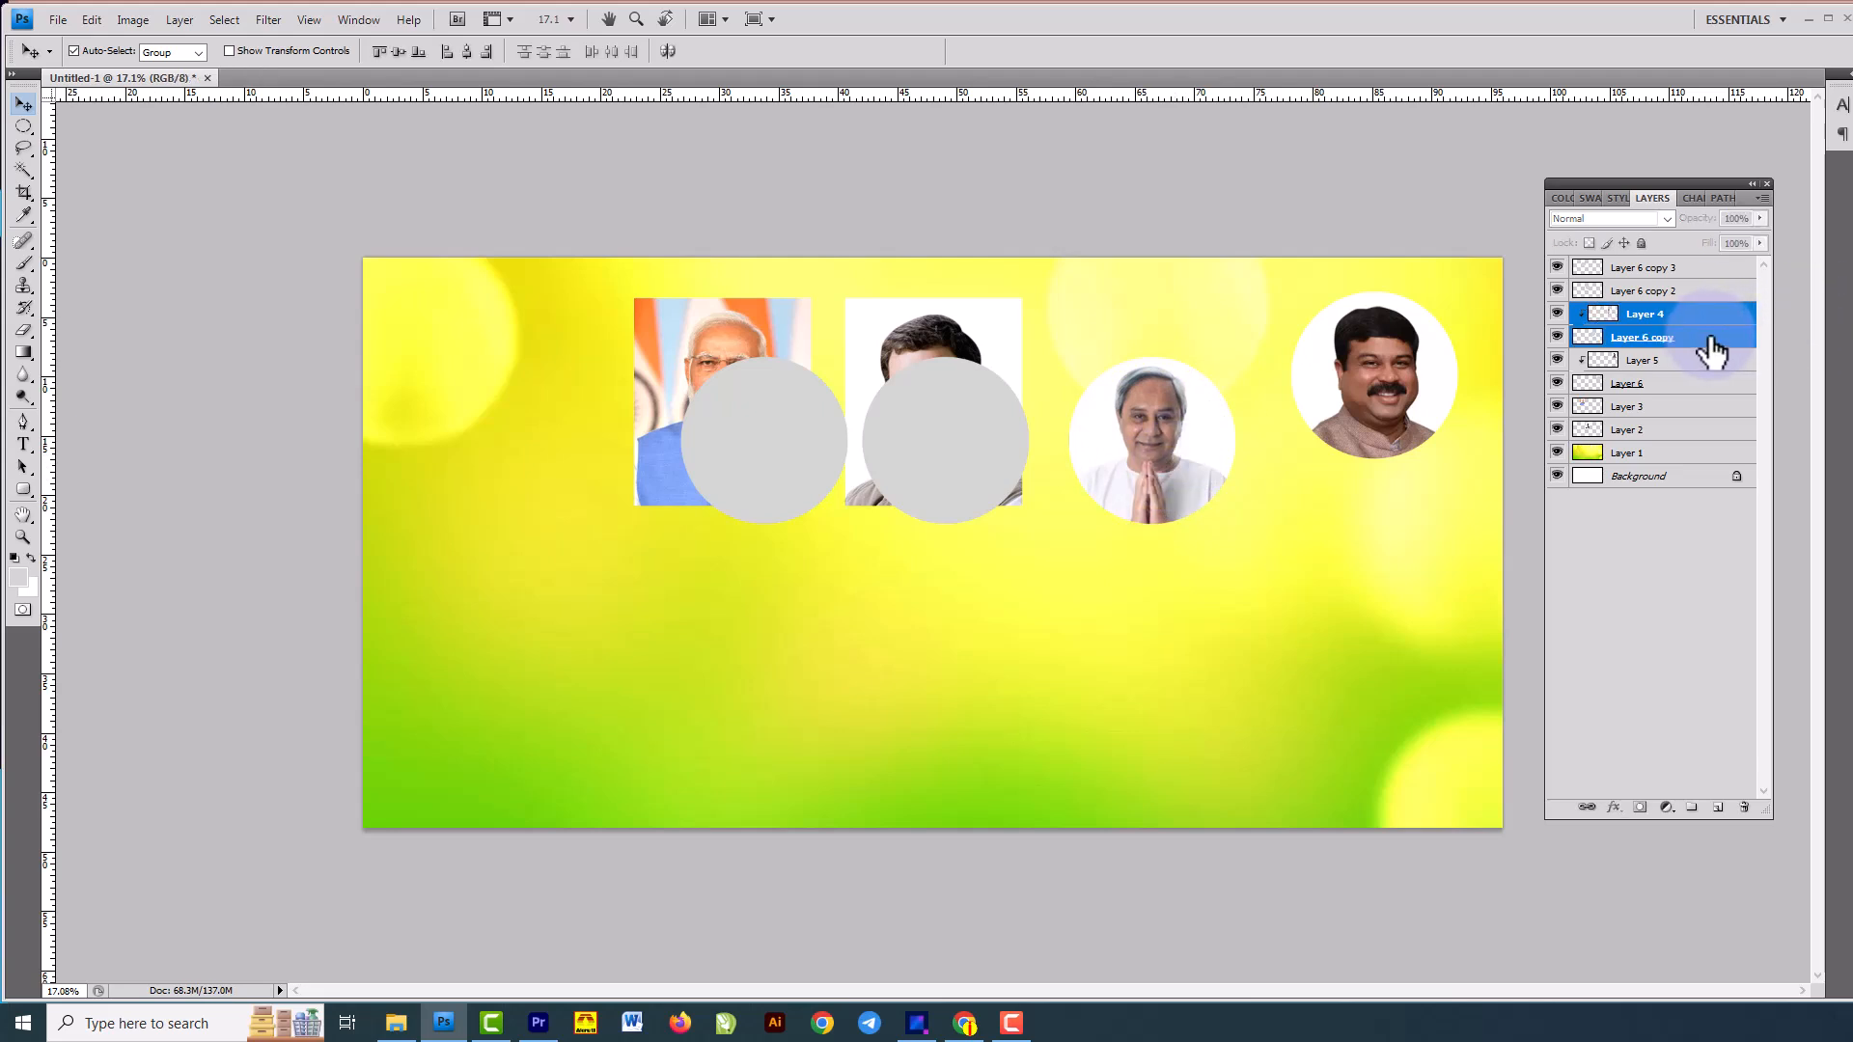
drag(1200, 470, 969, 426)
Move the Layer 6 copy 2 circle down off the Layer 2 portrait, and shift that portrait slightly towards the Naveen circle.
drag(958, 441, 1007, 467)
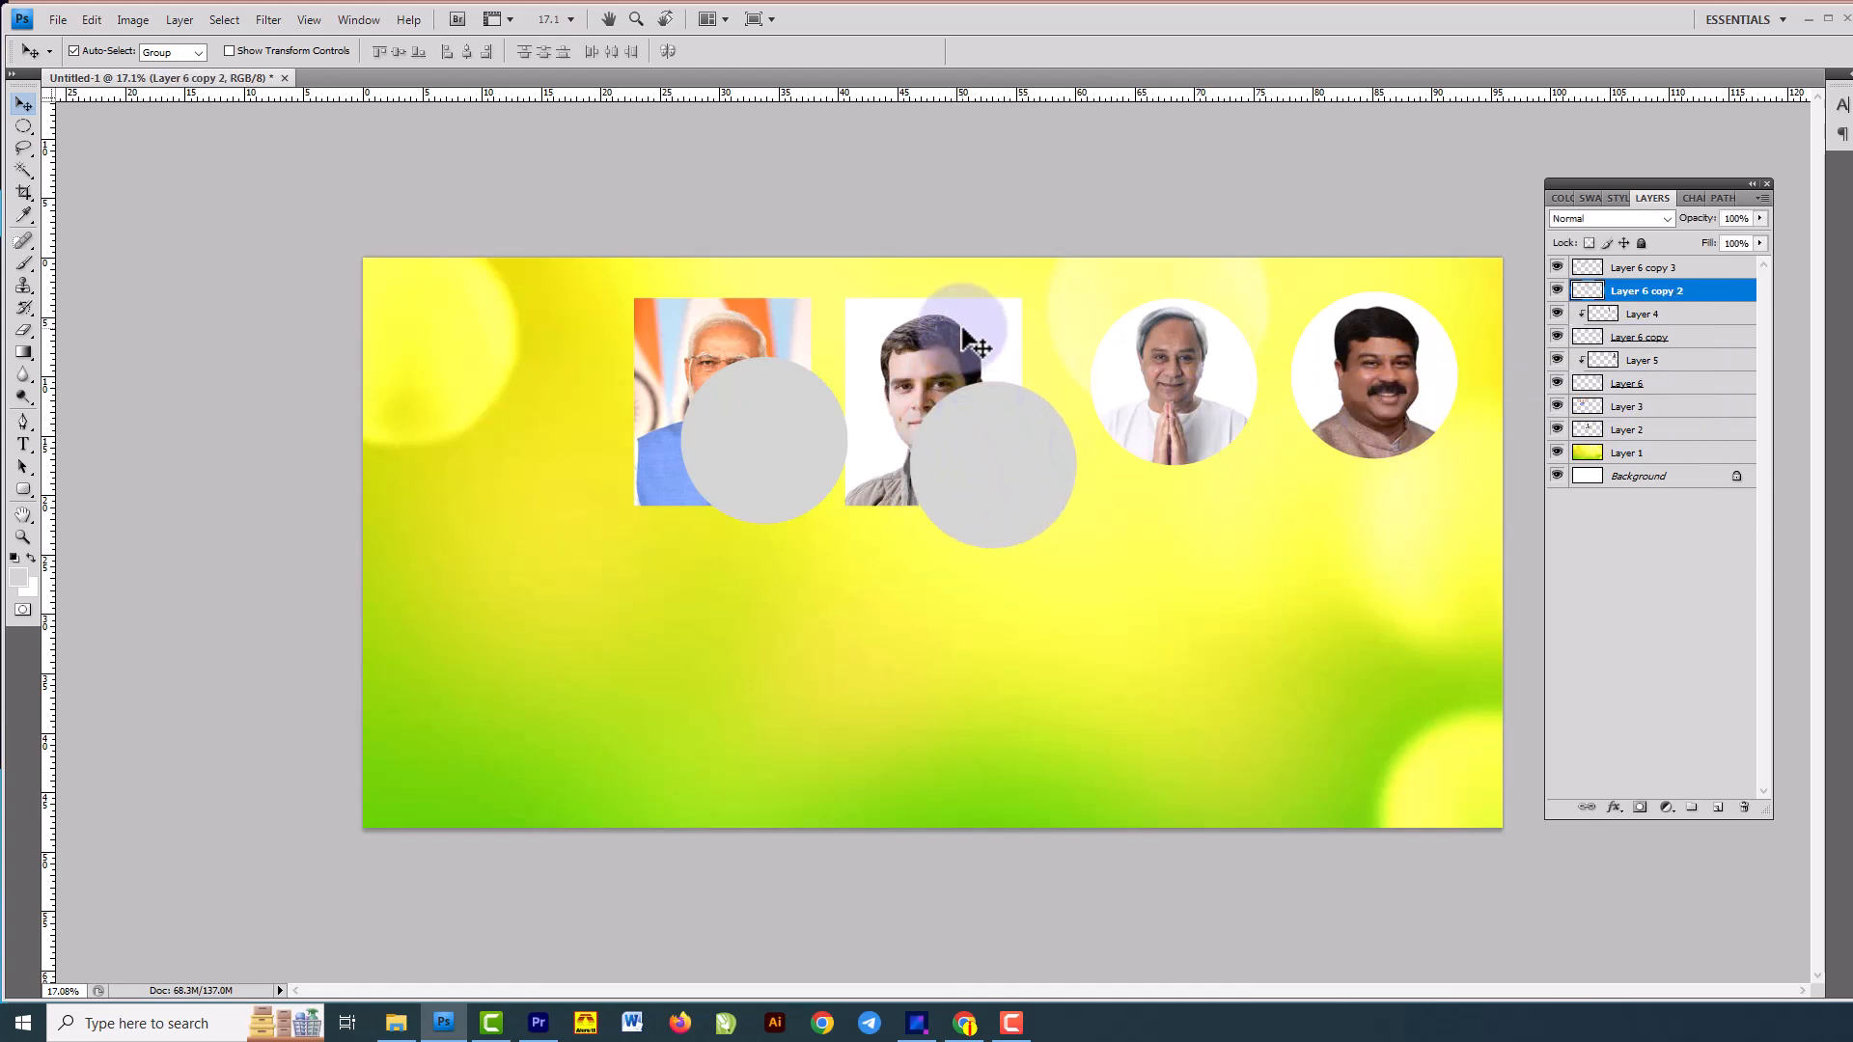
click(960, 343)
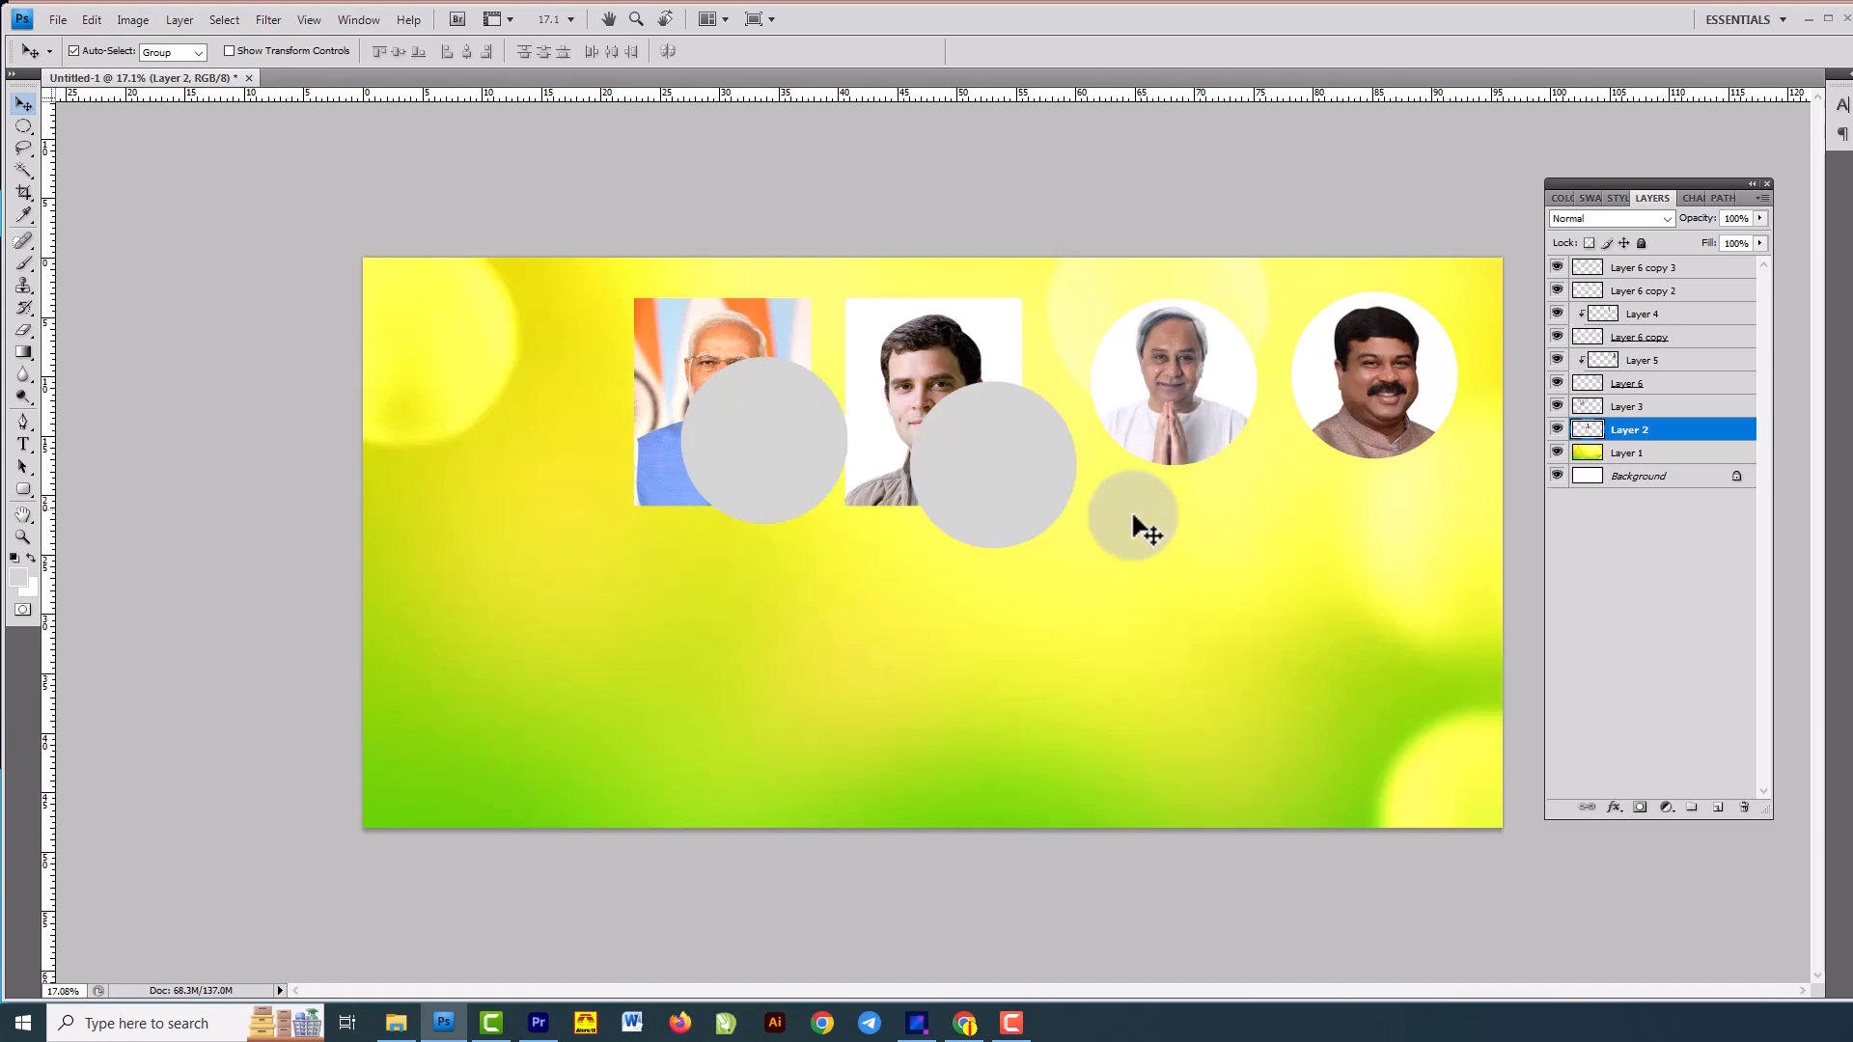
click(1007, 472)
drag(1014, 471, 840, 626)
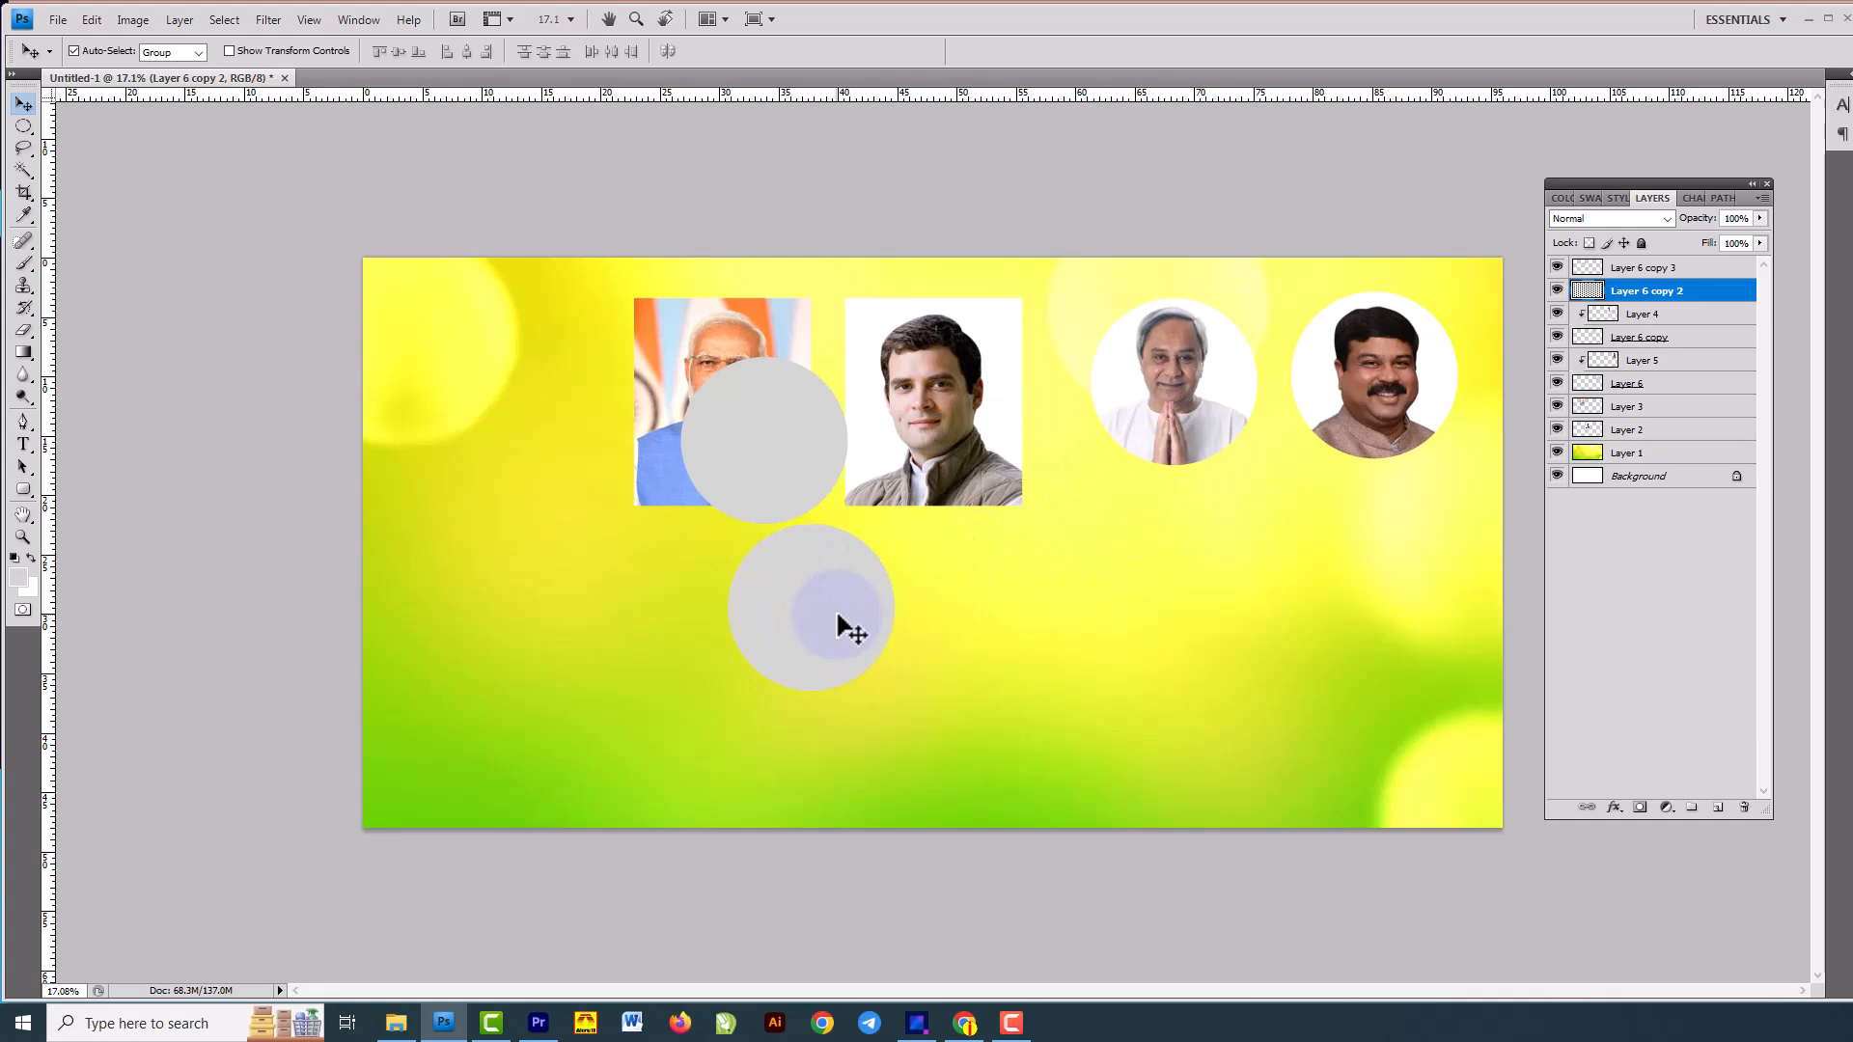
click(938, 376)
scroll(980, 347, up, 1)
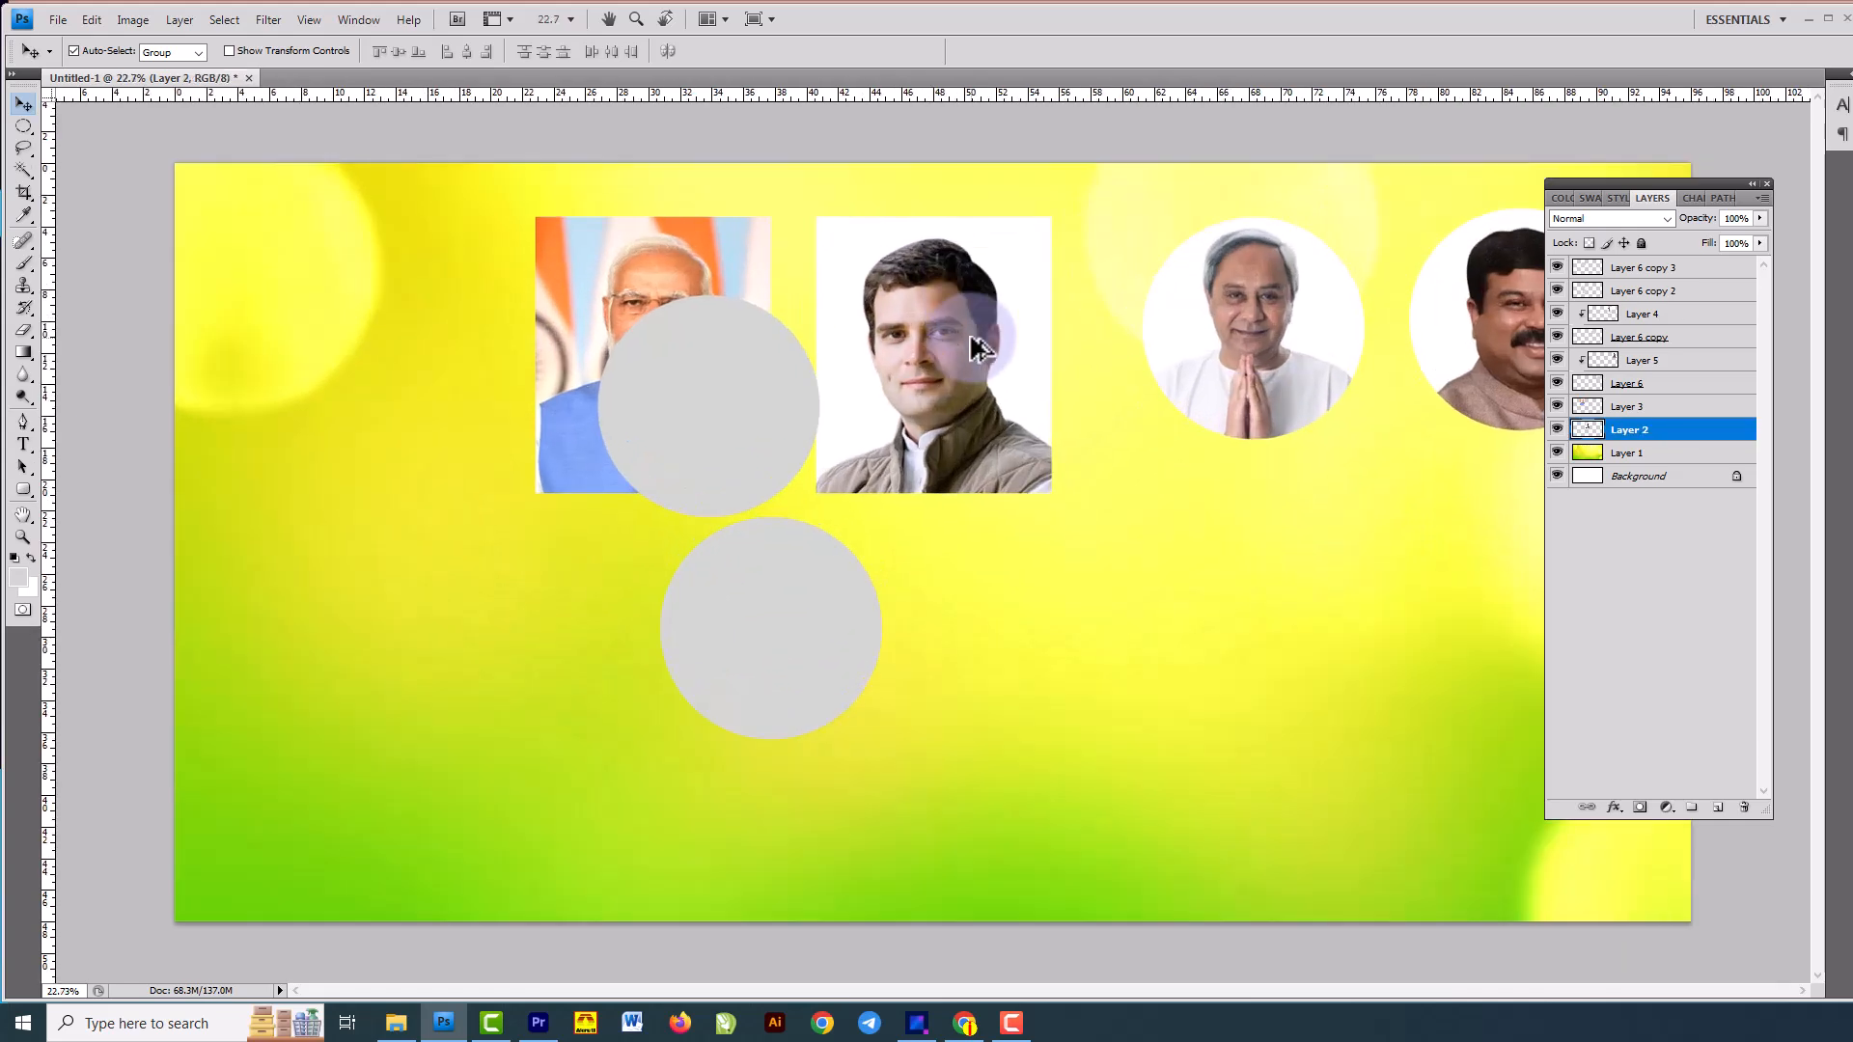
scroll(970, 319, up, 1)
drag(974, 304, 1014, 314)
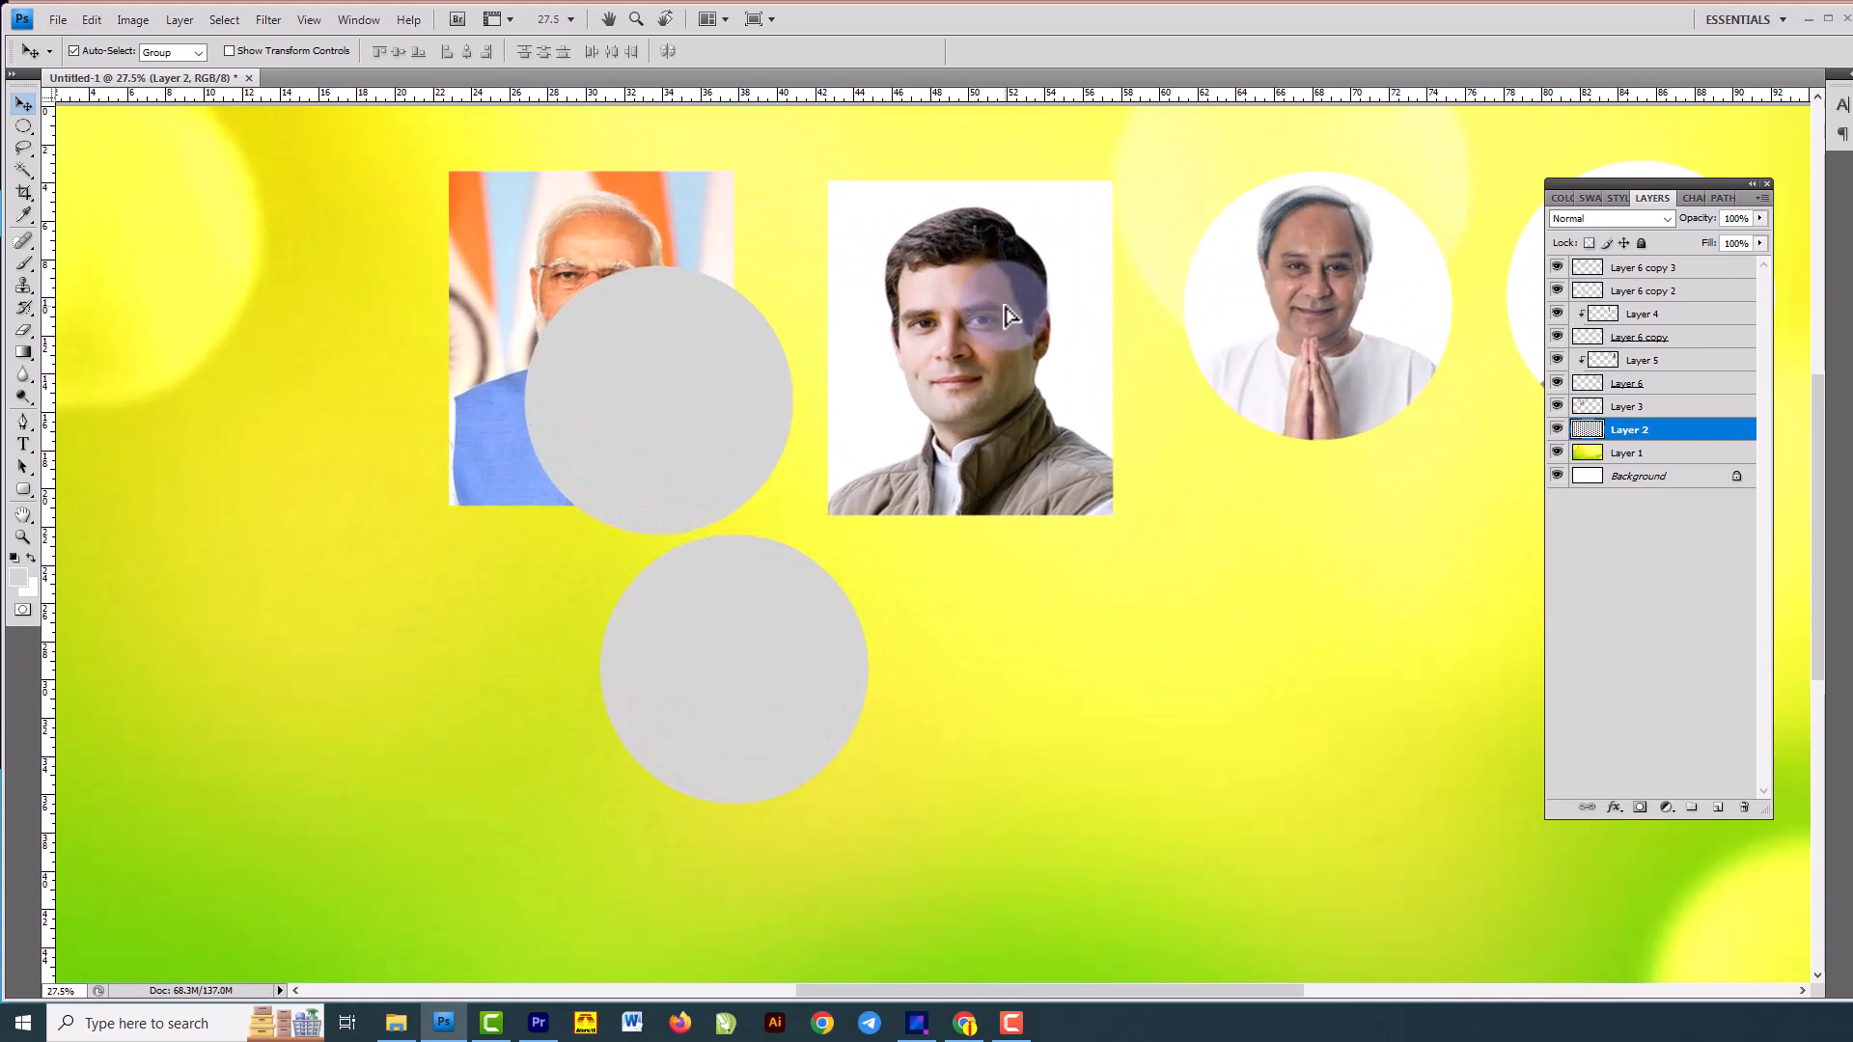
Cut a circular elliptical selection around the head and shoulders out of the Layer 2 portrait and paste it as a new layer.
click(22, 126)
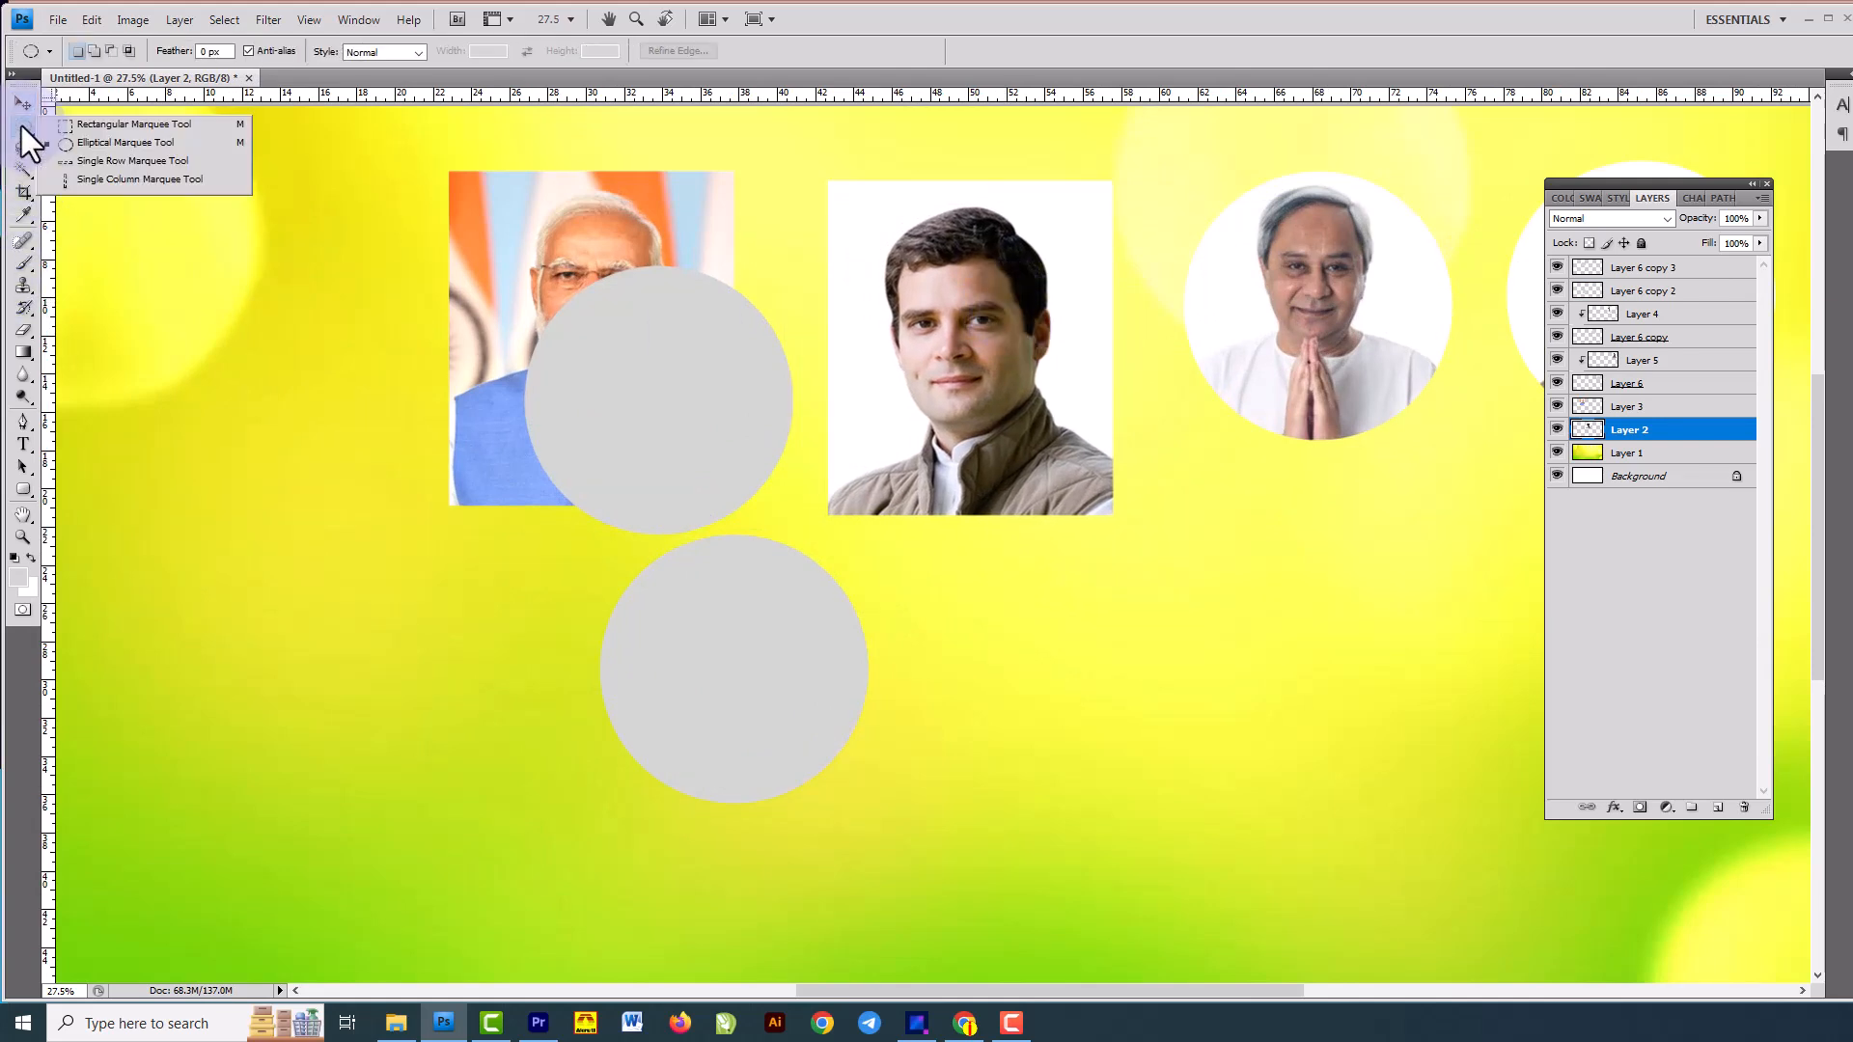
click(119, 143)
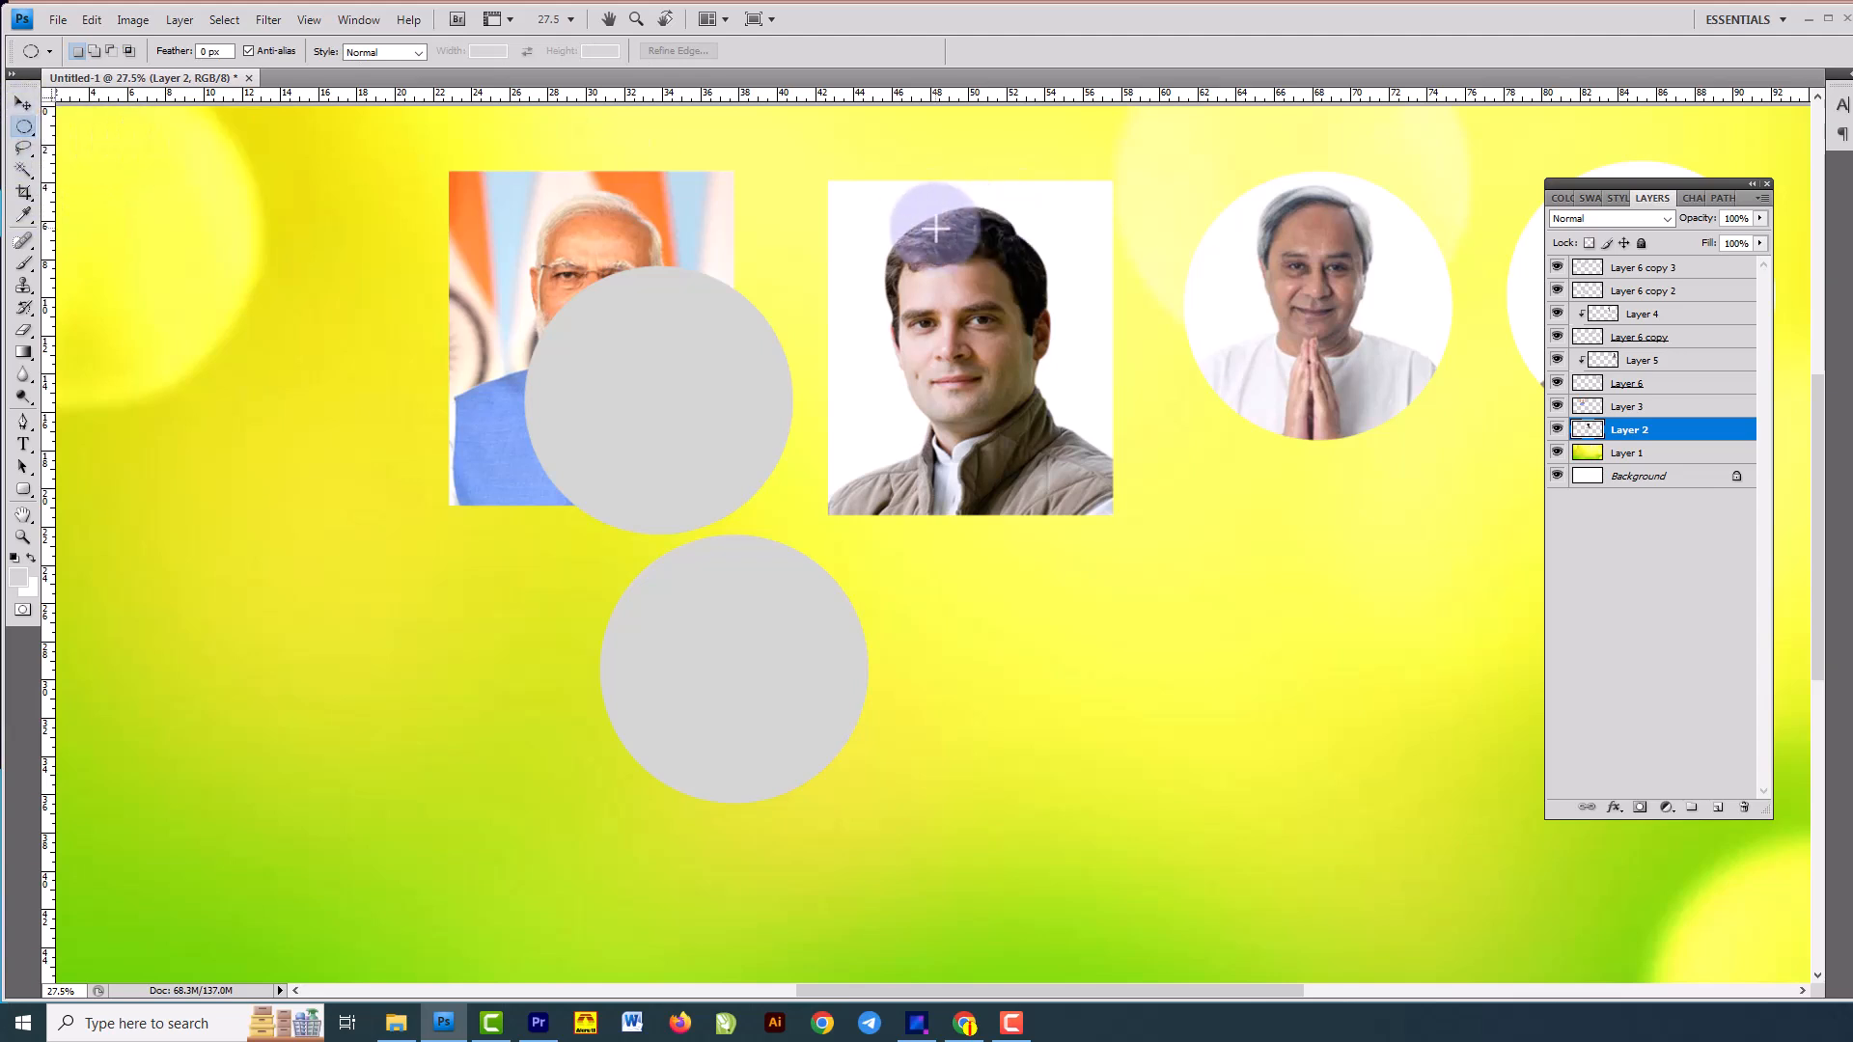
drag(836, 190, 1173, 467)
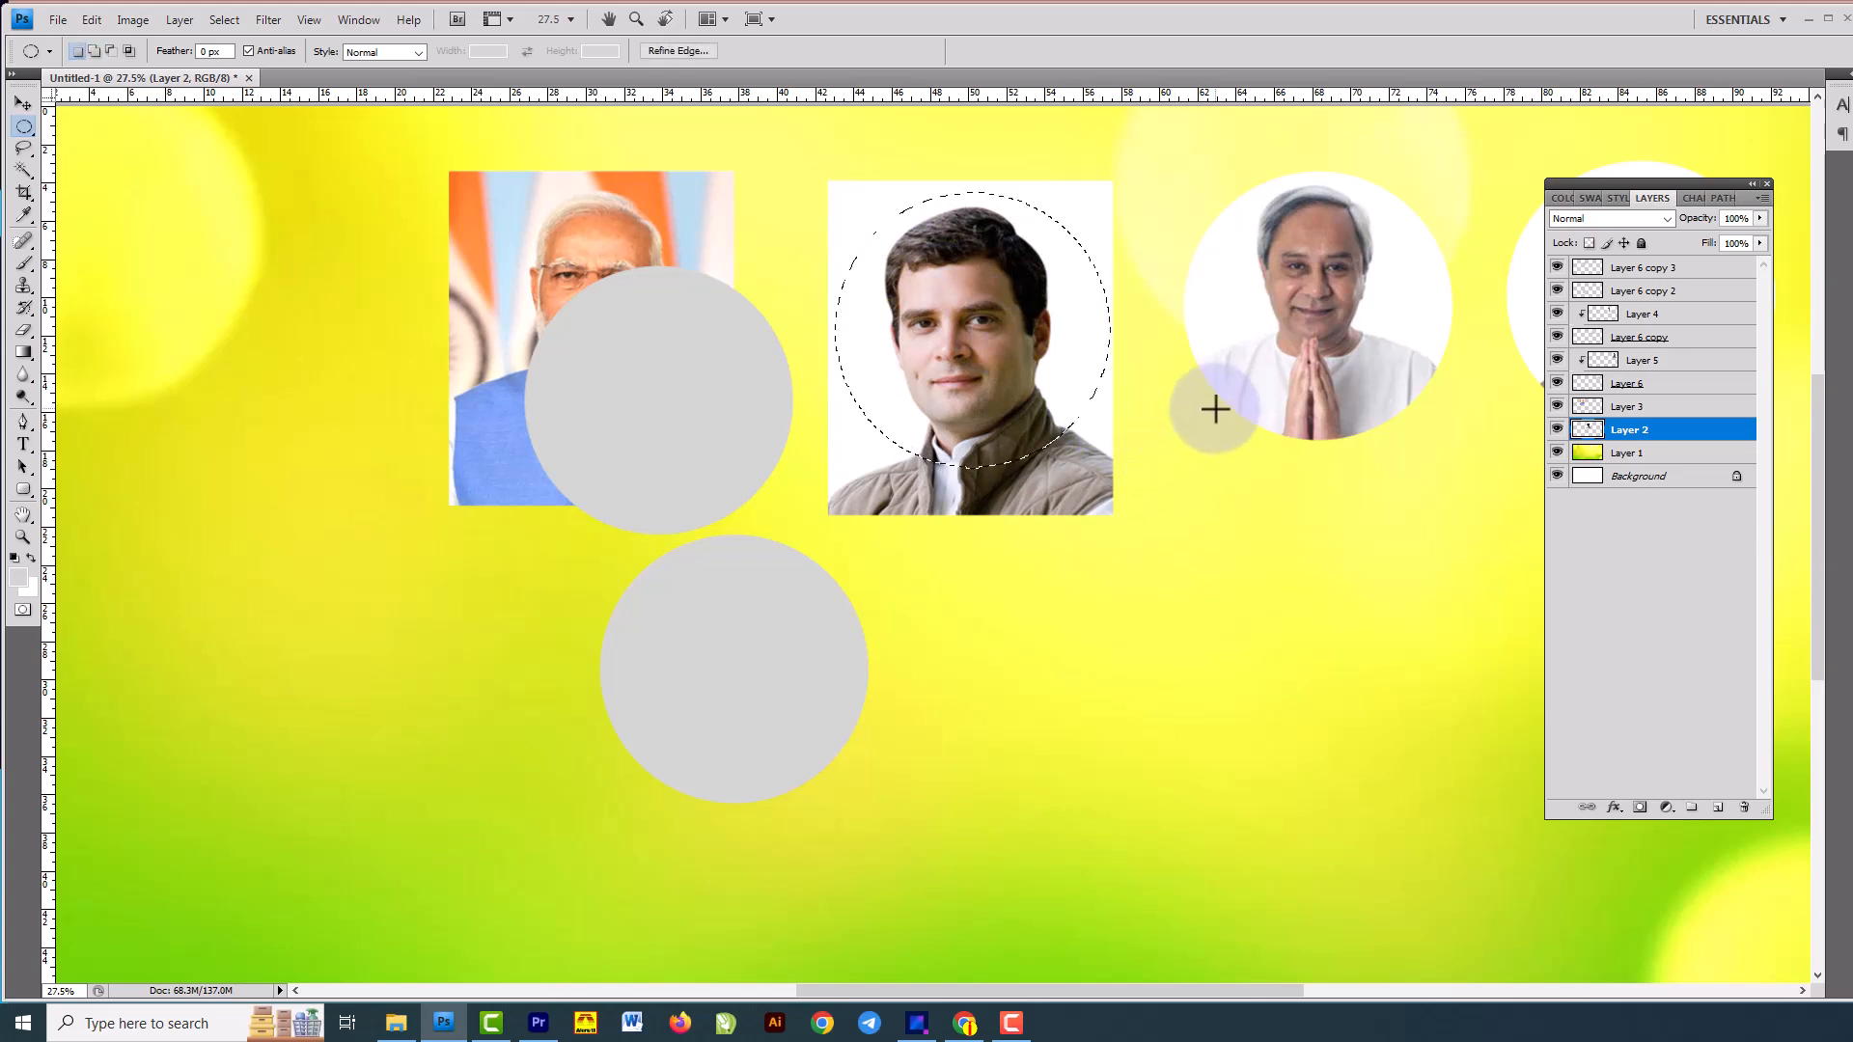
key(Delete)
key(ctrl+d)
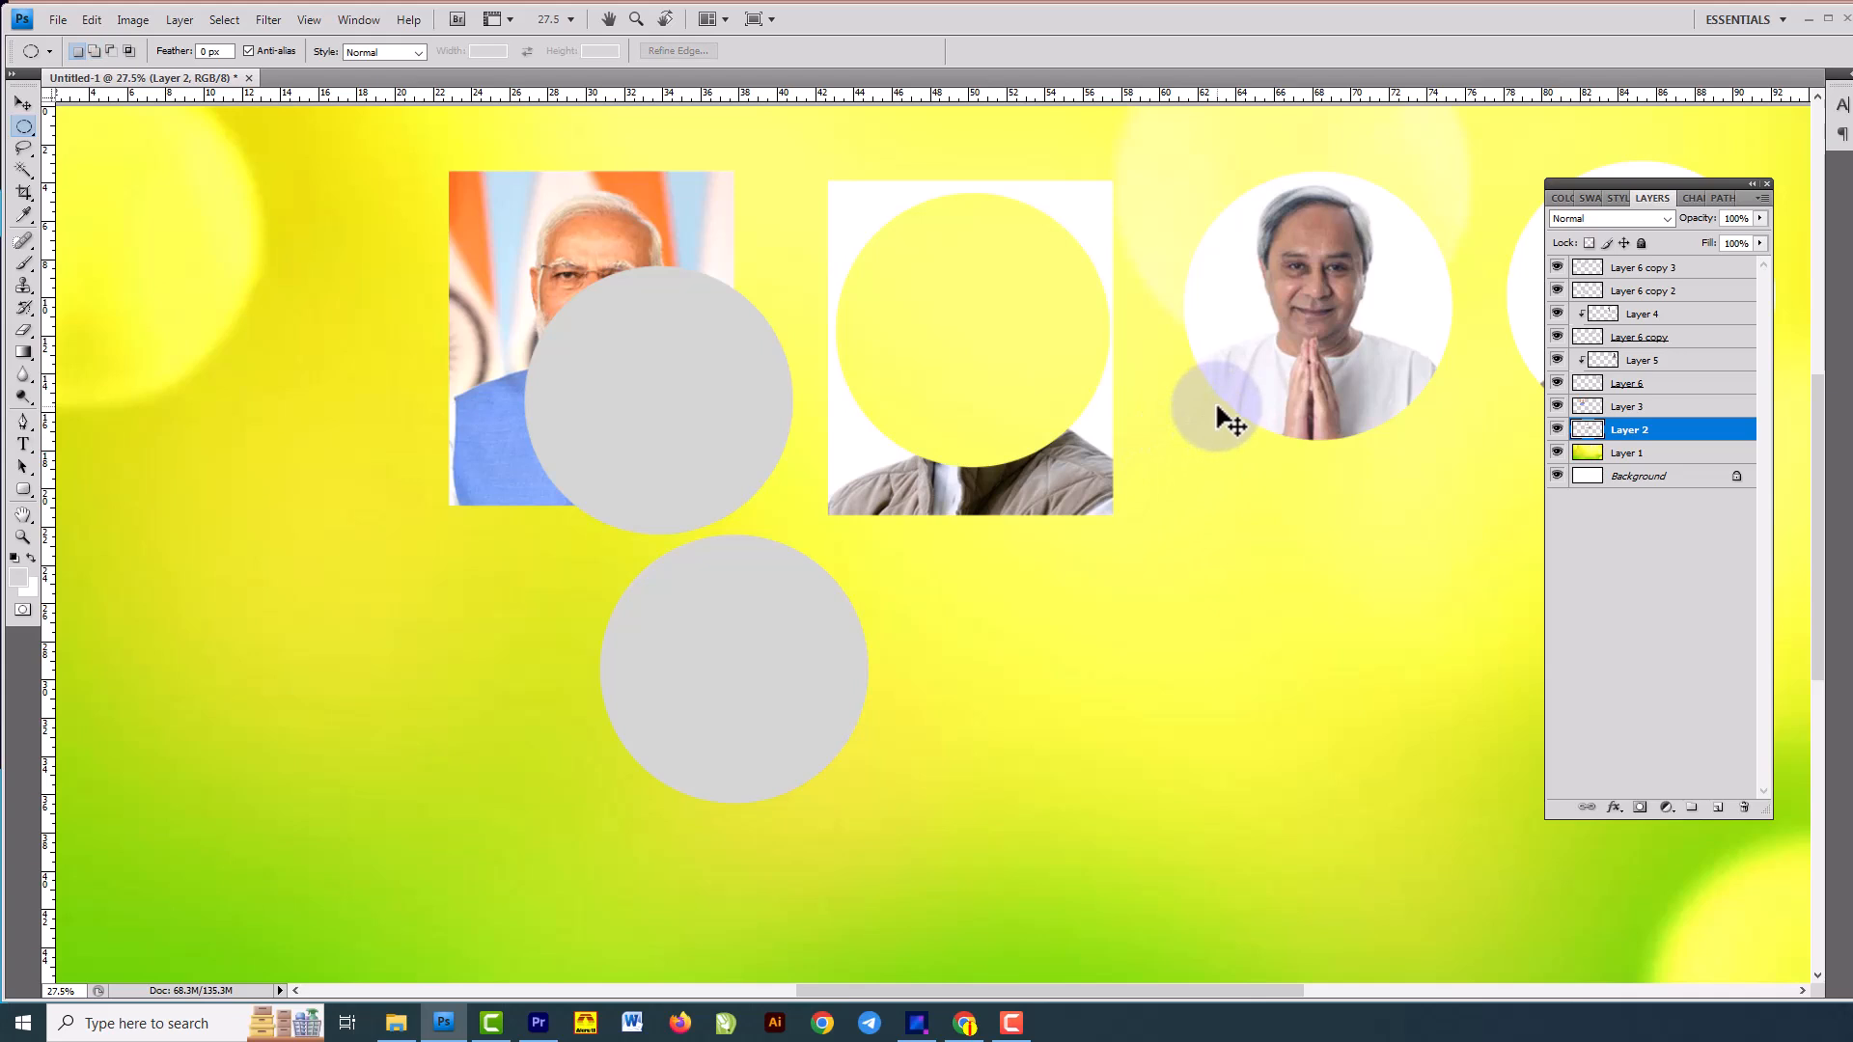
key(ctrl+v)
Delete the leftover Layer 2 picture and move the circular cut-out on Layer 7 up into its place in the row.
click(23, 103)
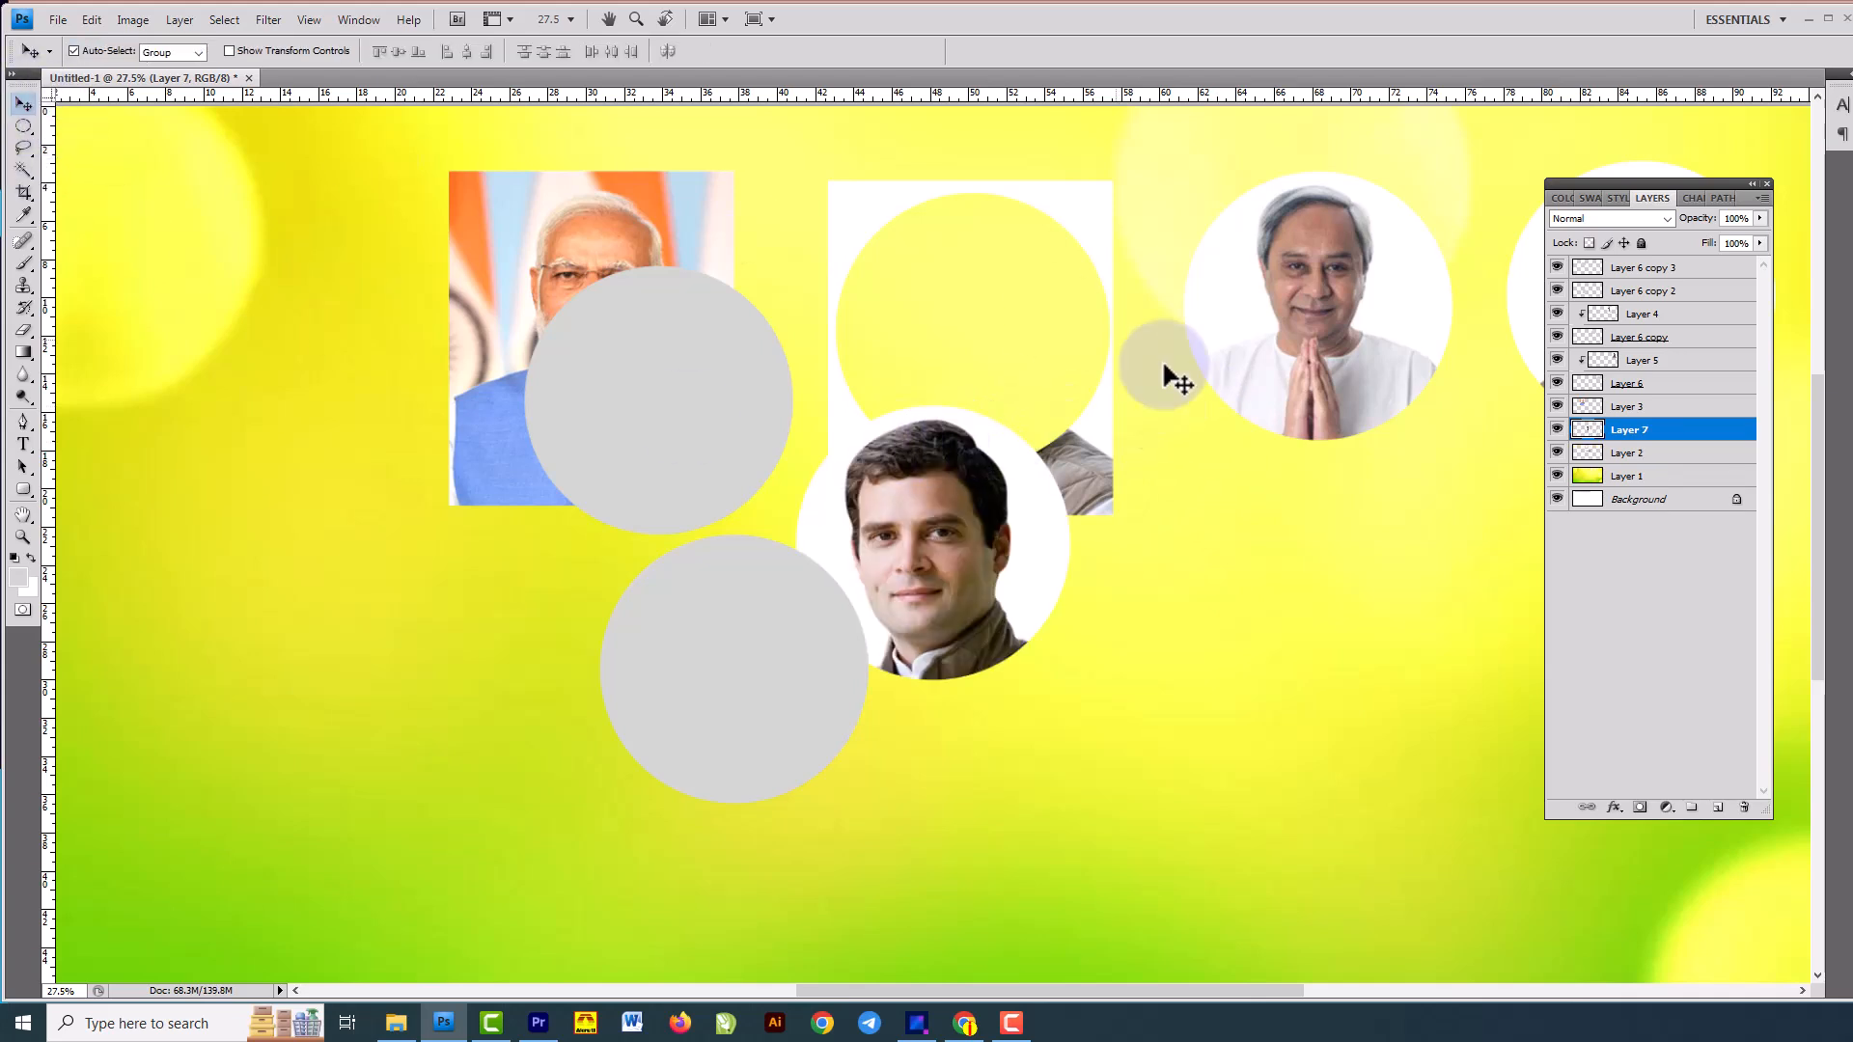
click(1086, 482)
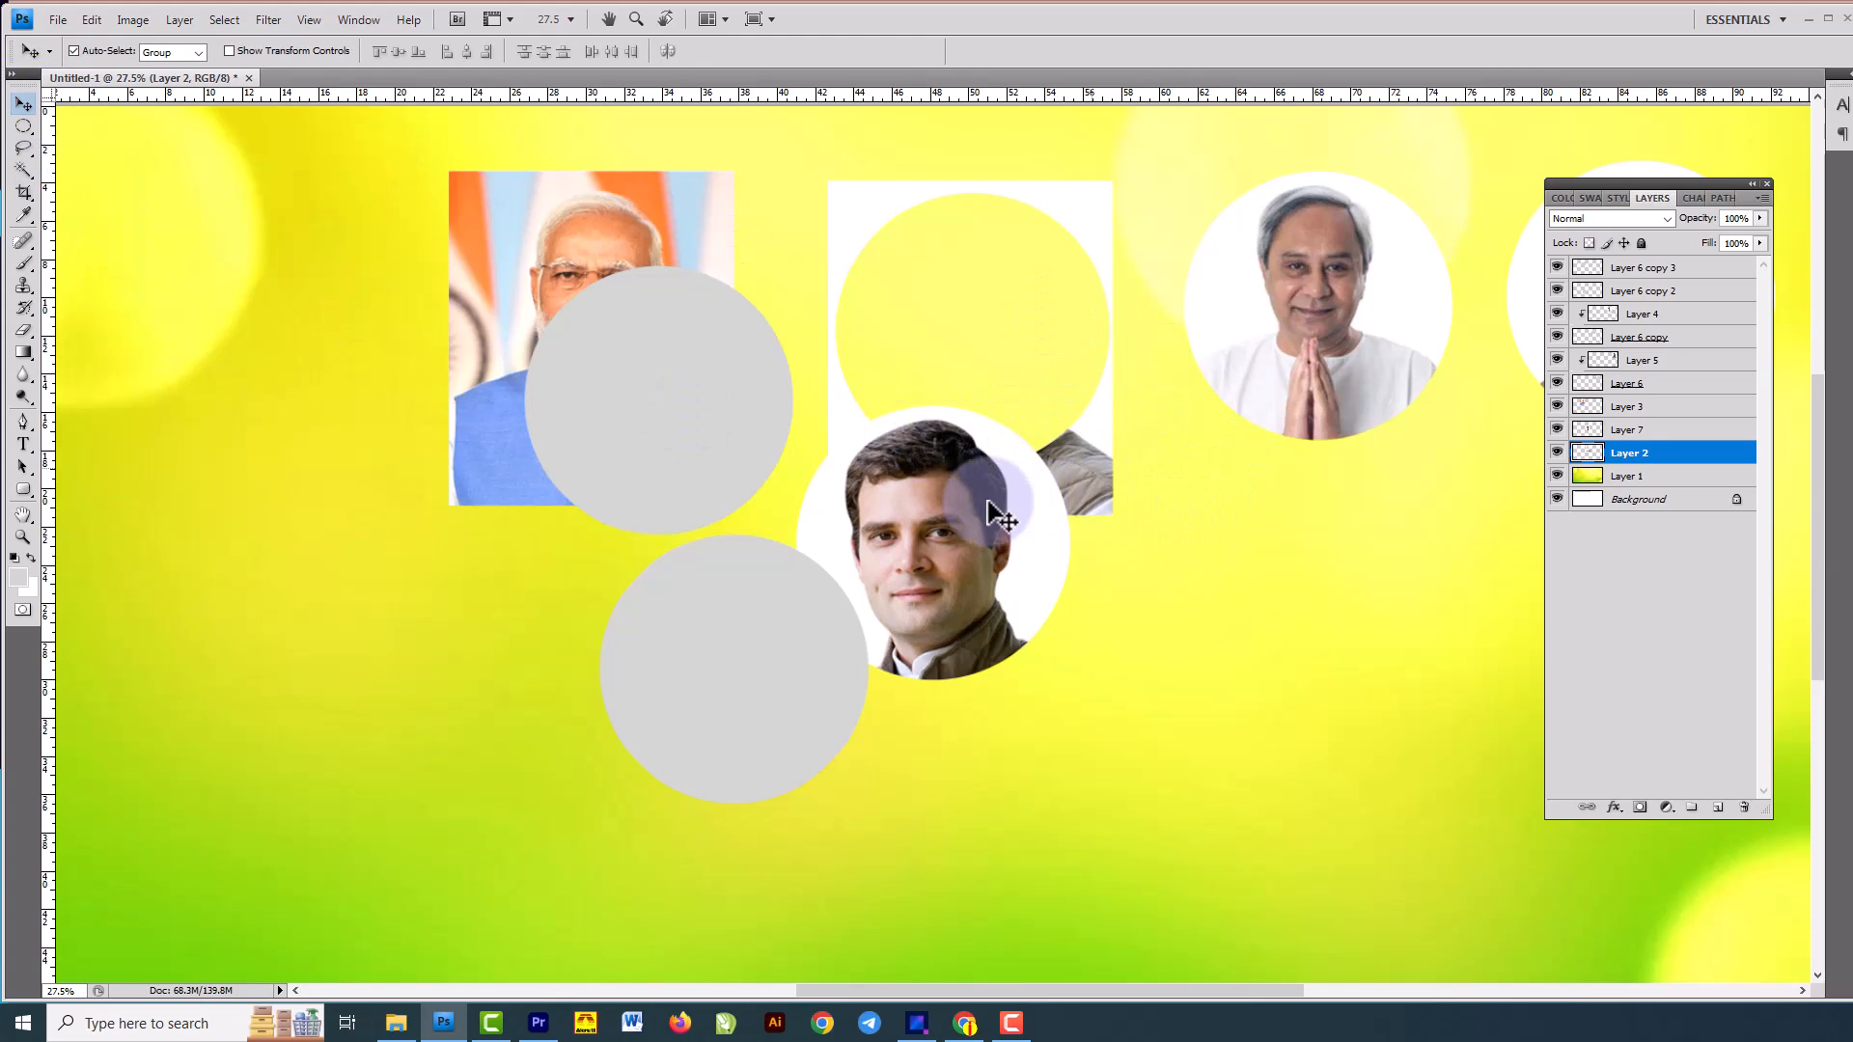
key(Delete)
drag(988, 513, 1020, 292)
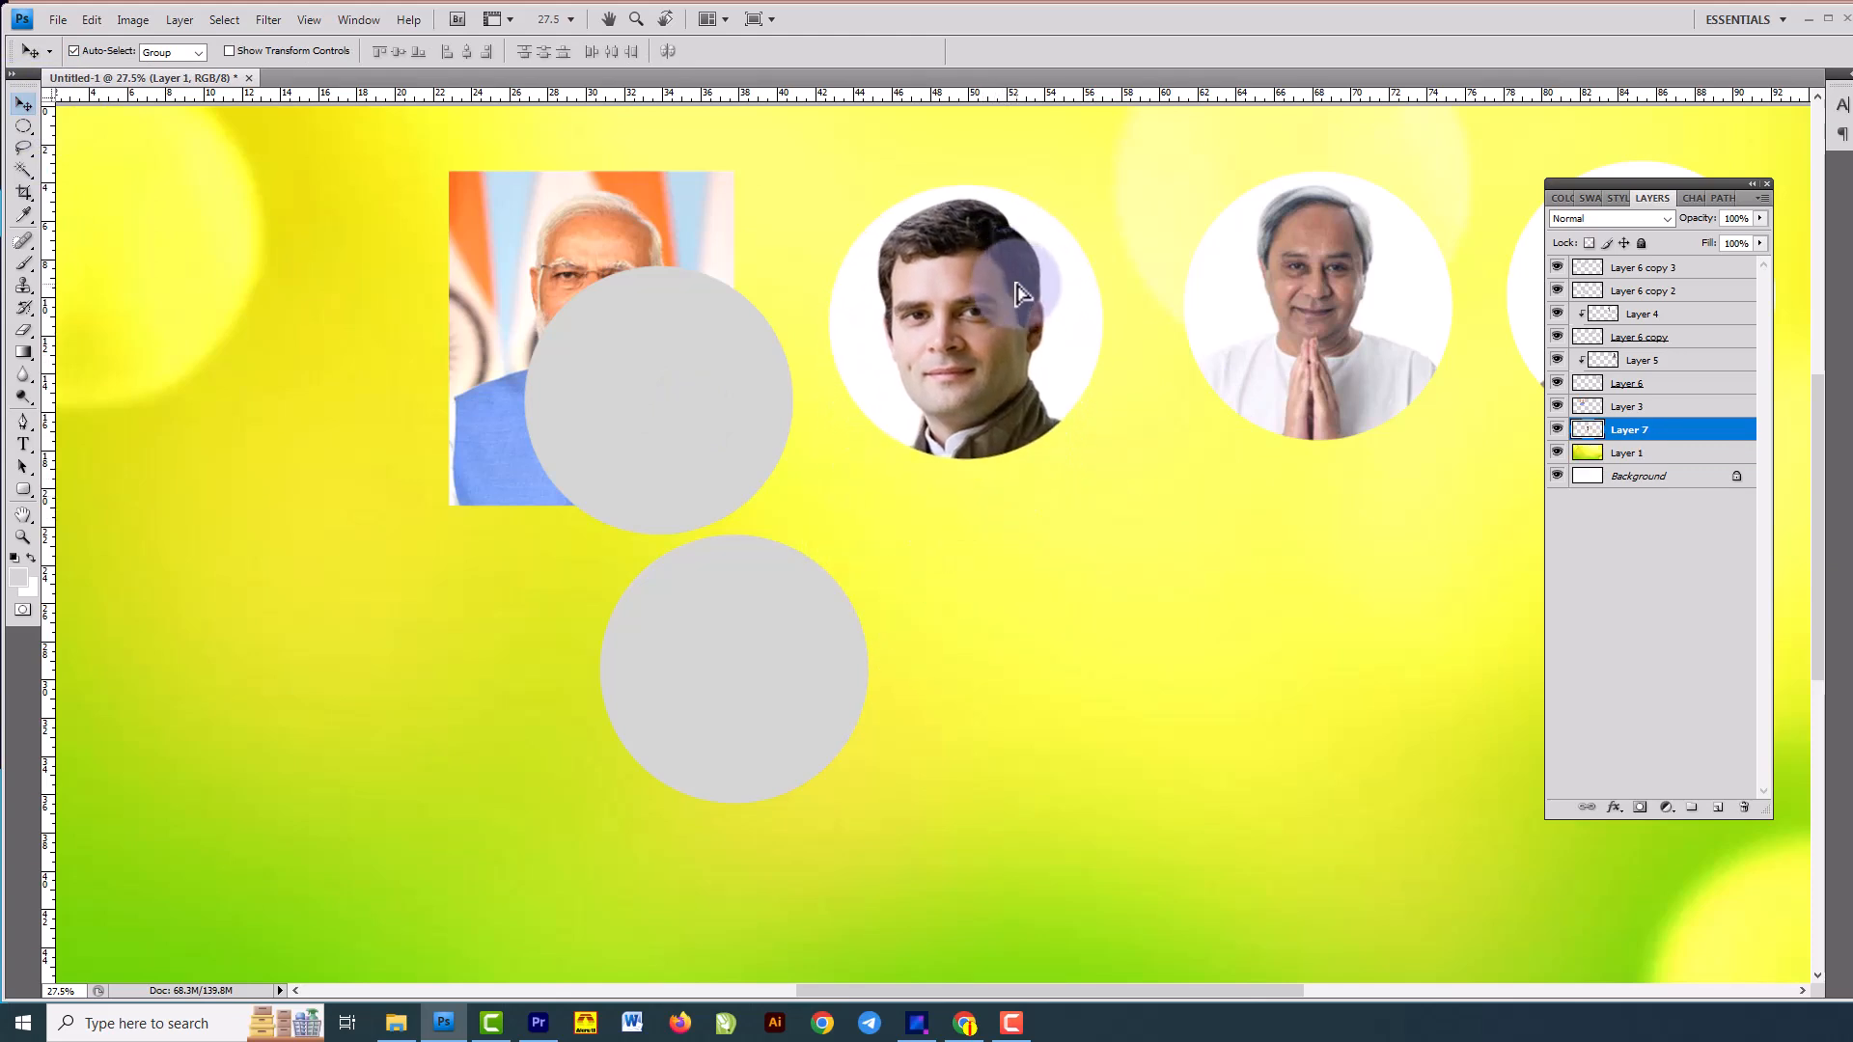
right_click(1225, 275)
click(1266, 273)
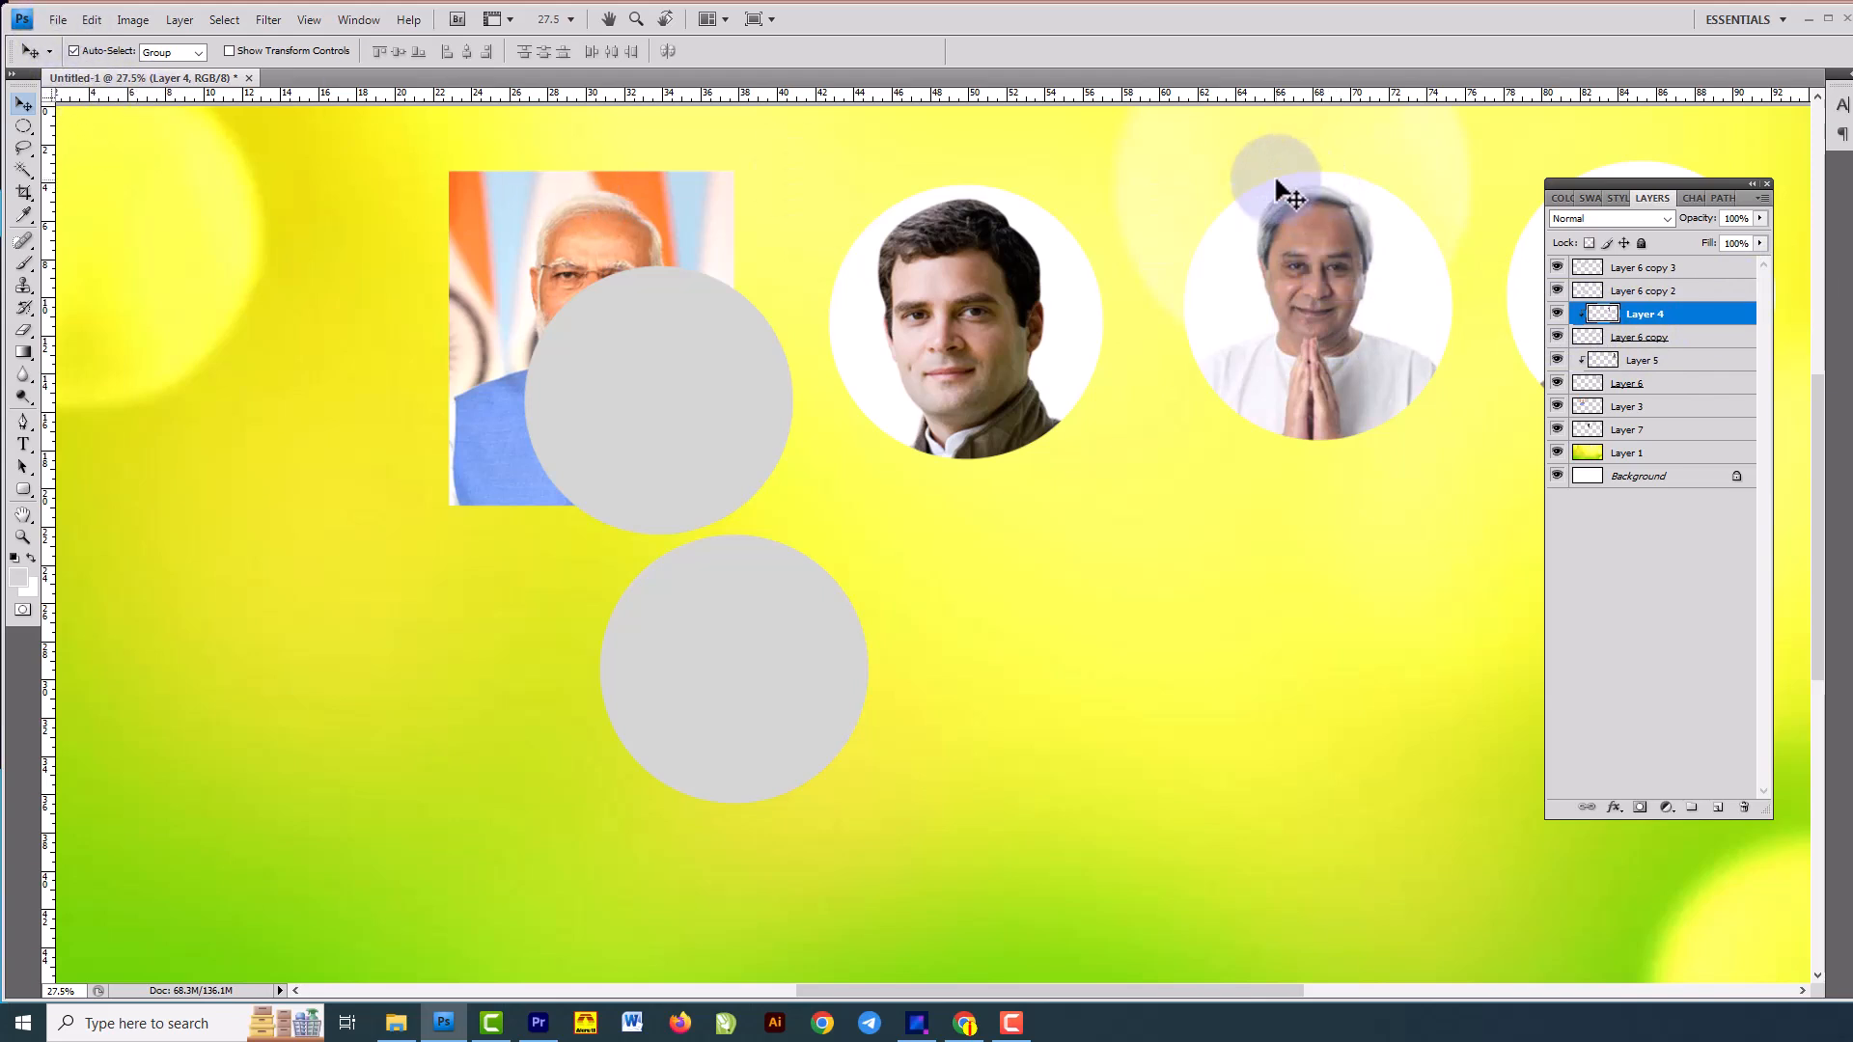
drag(1172, 357, 1399, 434)
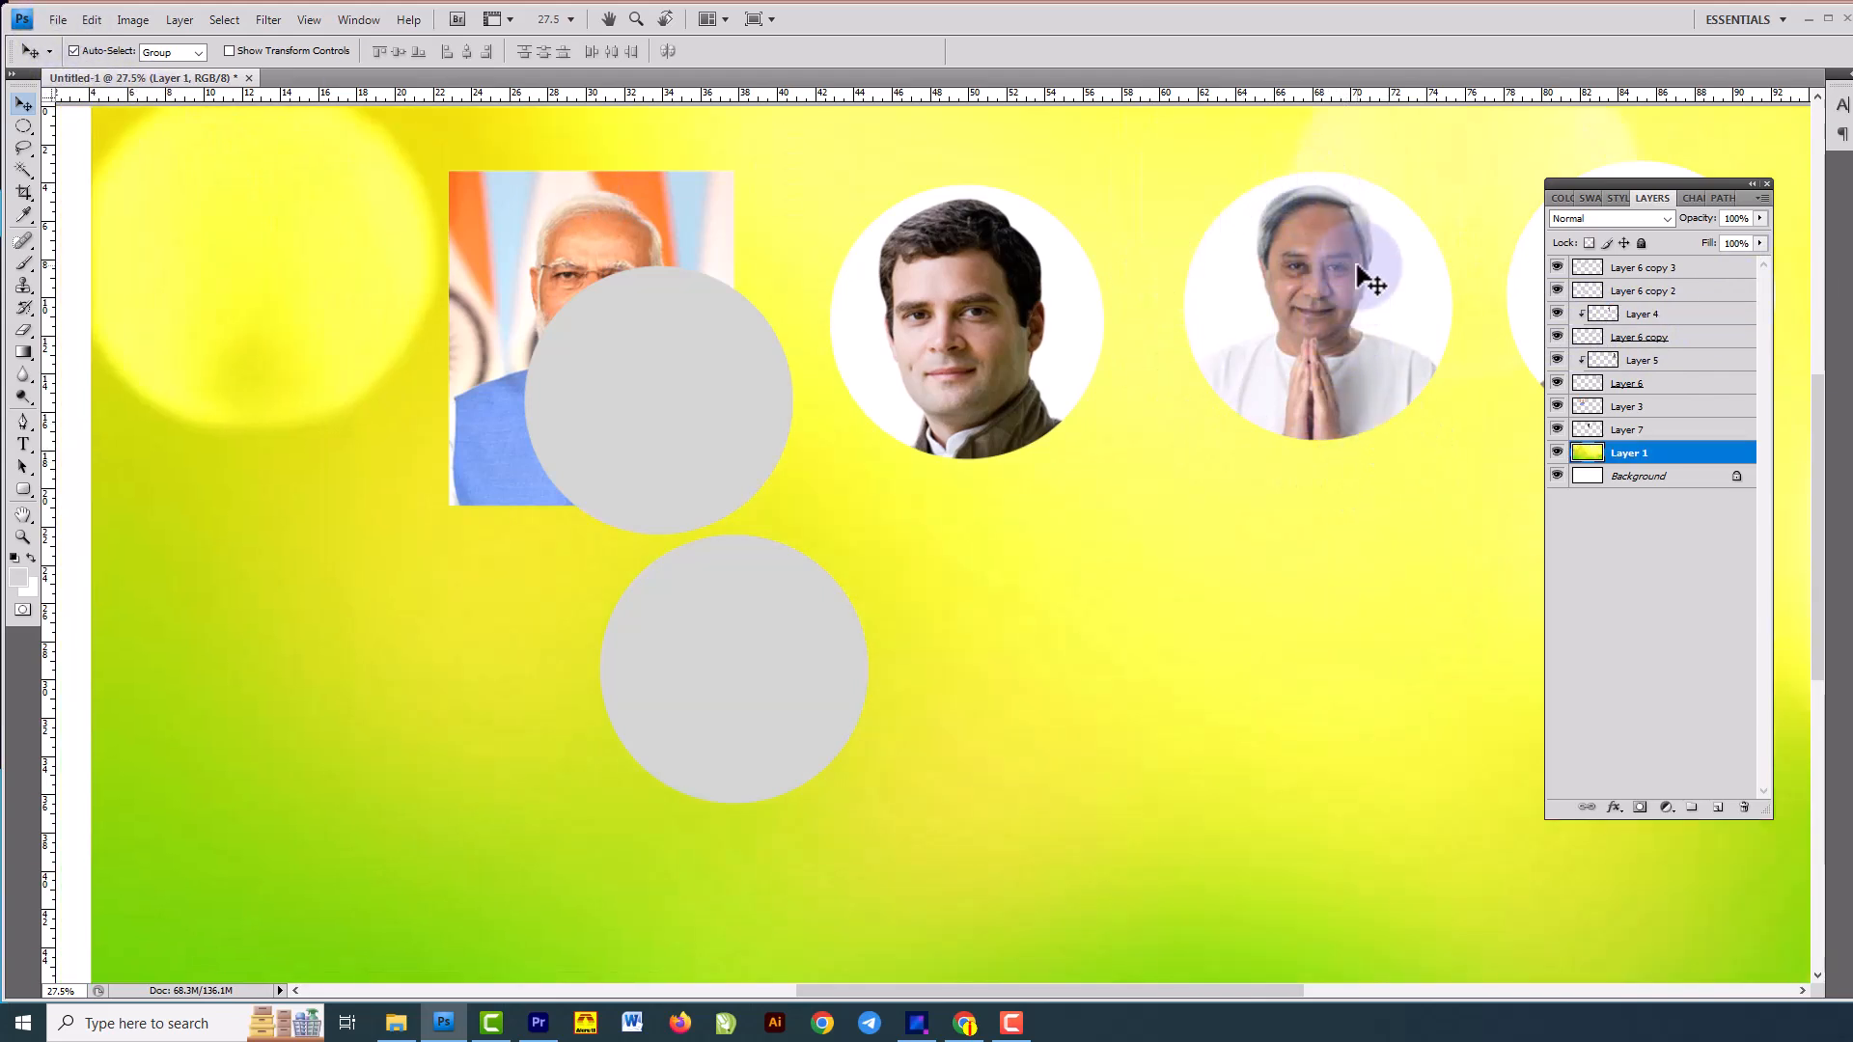
key(ctrl+z)
click(991, 301)
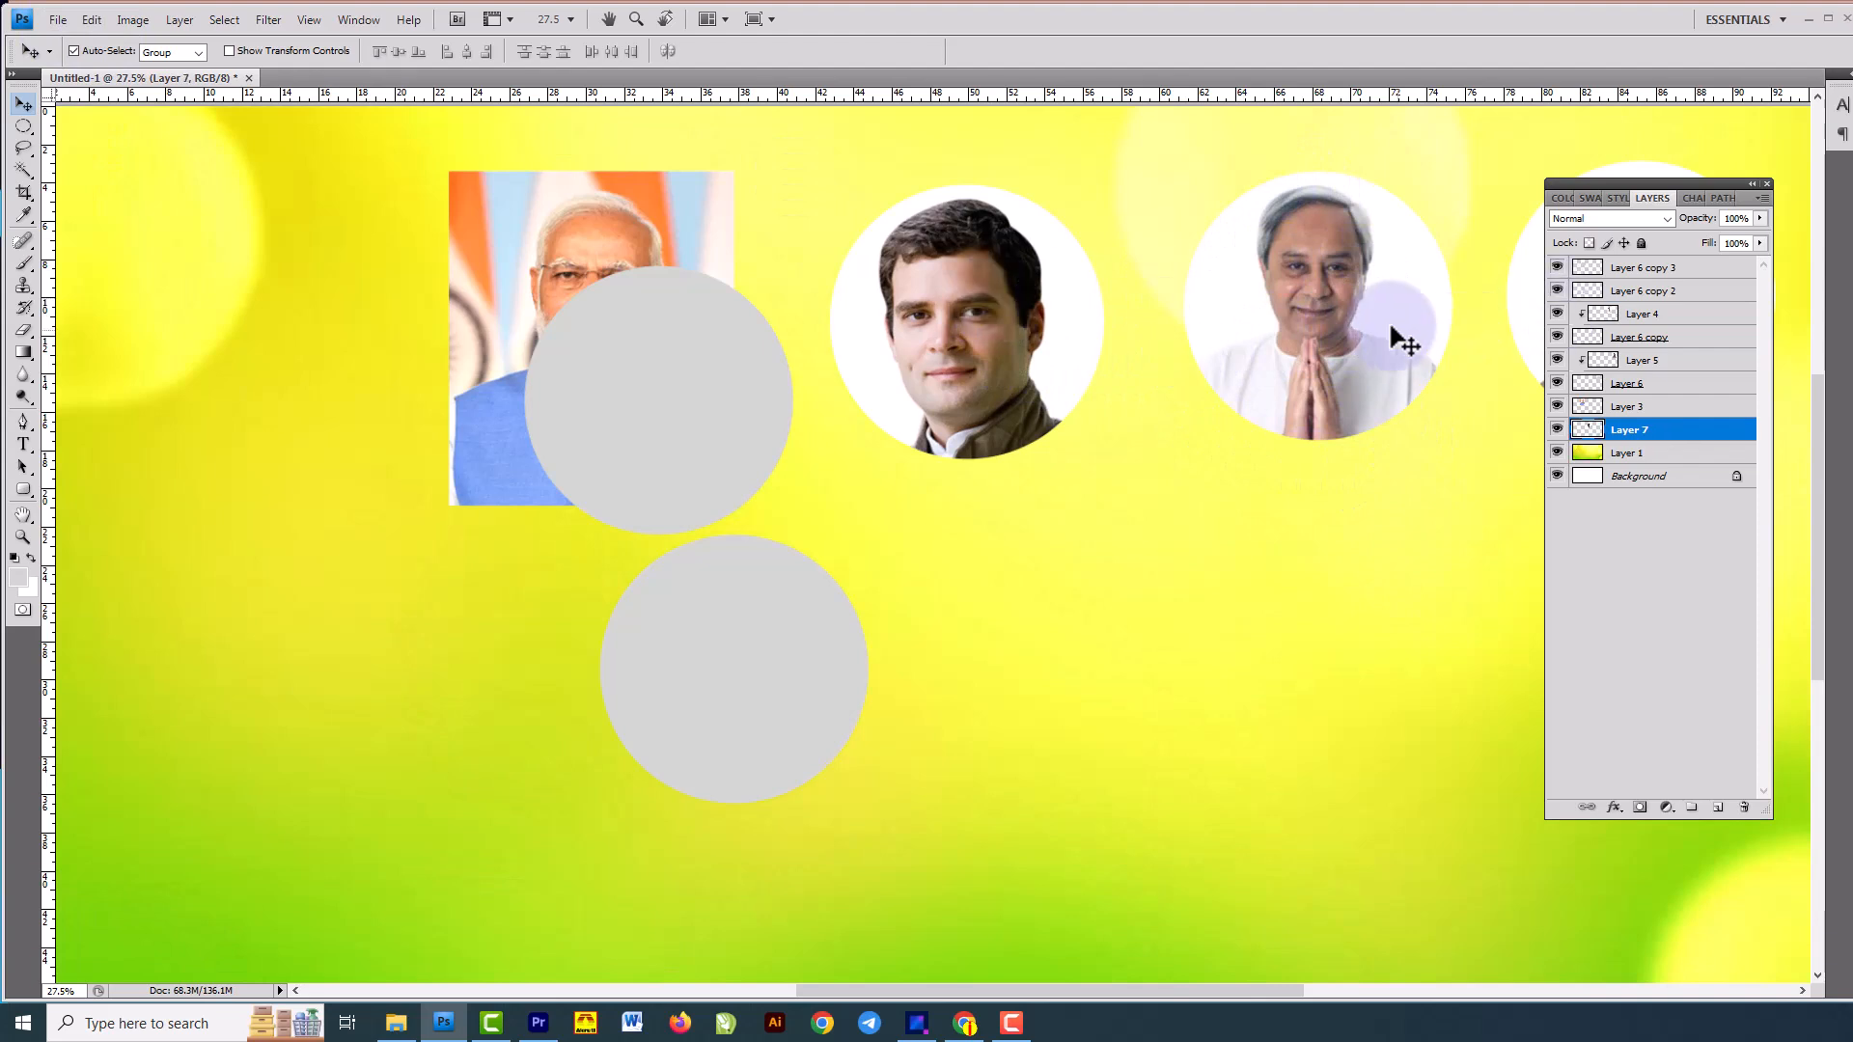
drag(1023, 308, 1433, 297)
click(1409, 290)
right_click(1420, 280)
click(1430, 296)
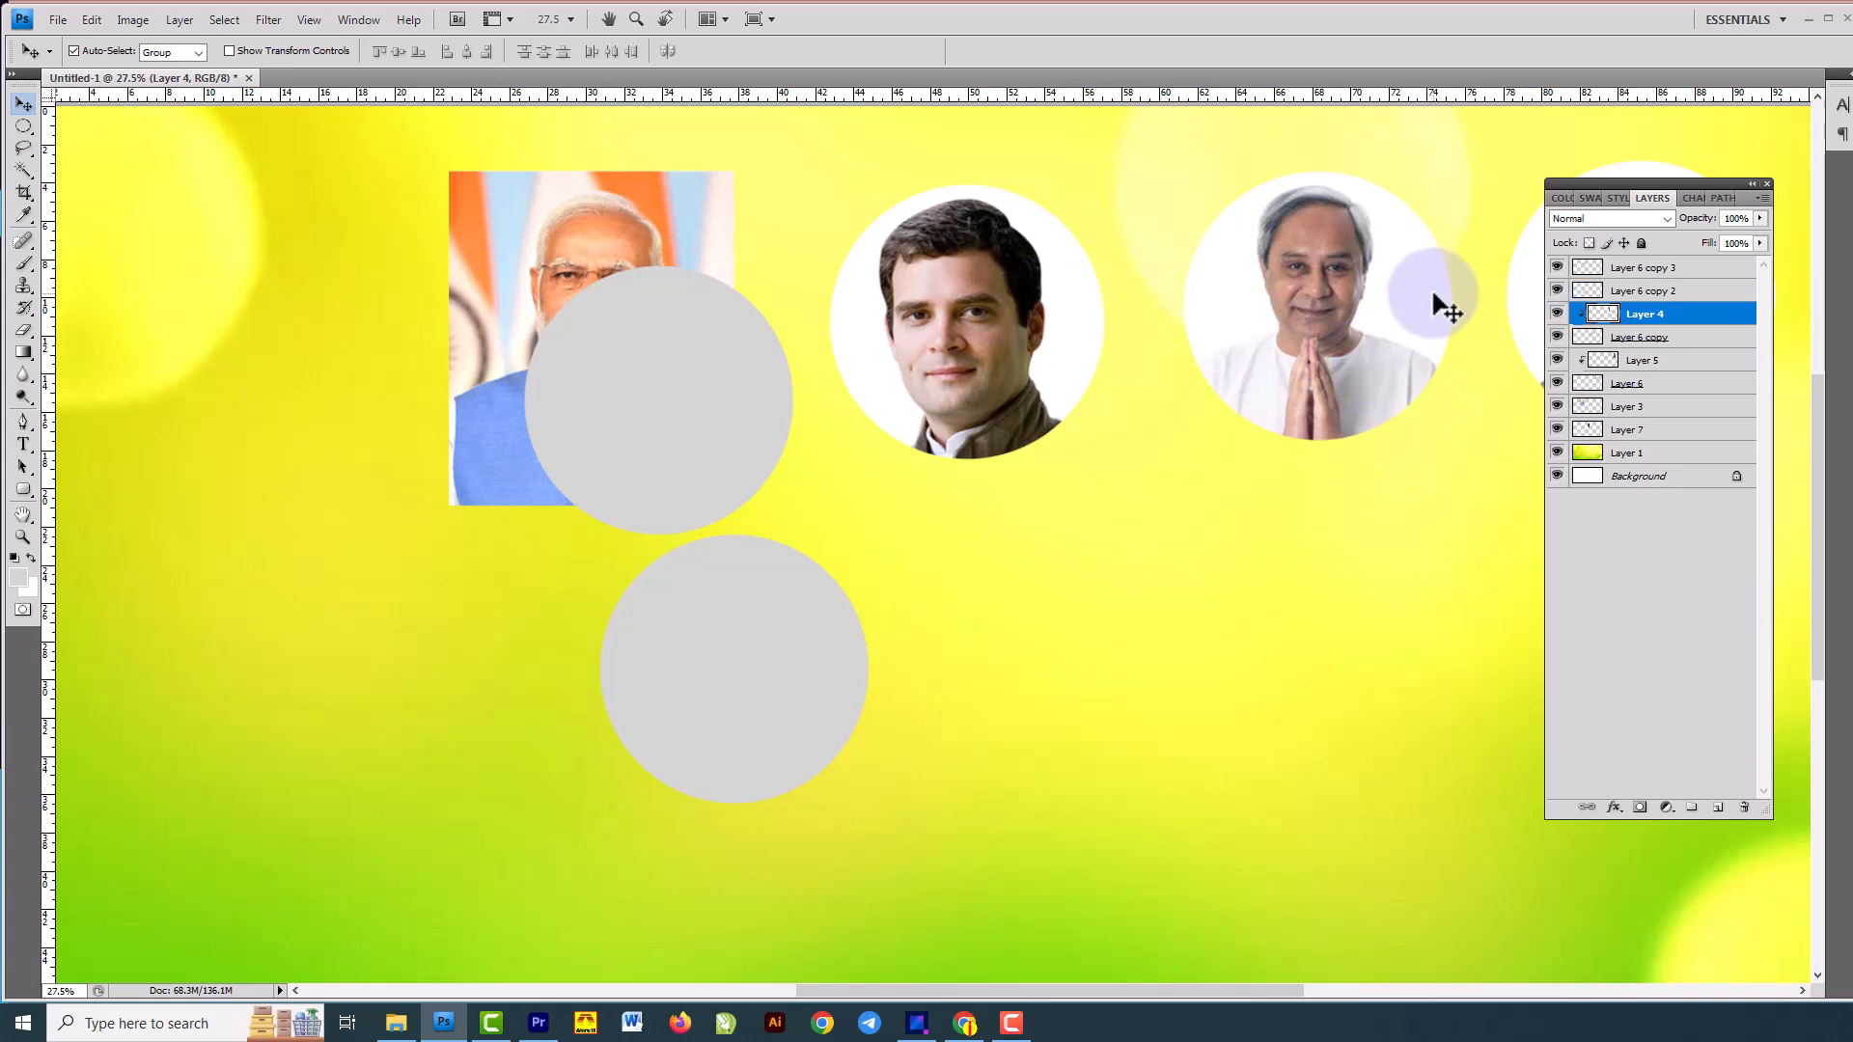
drag(1432, 296, 1221, 327)
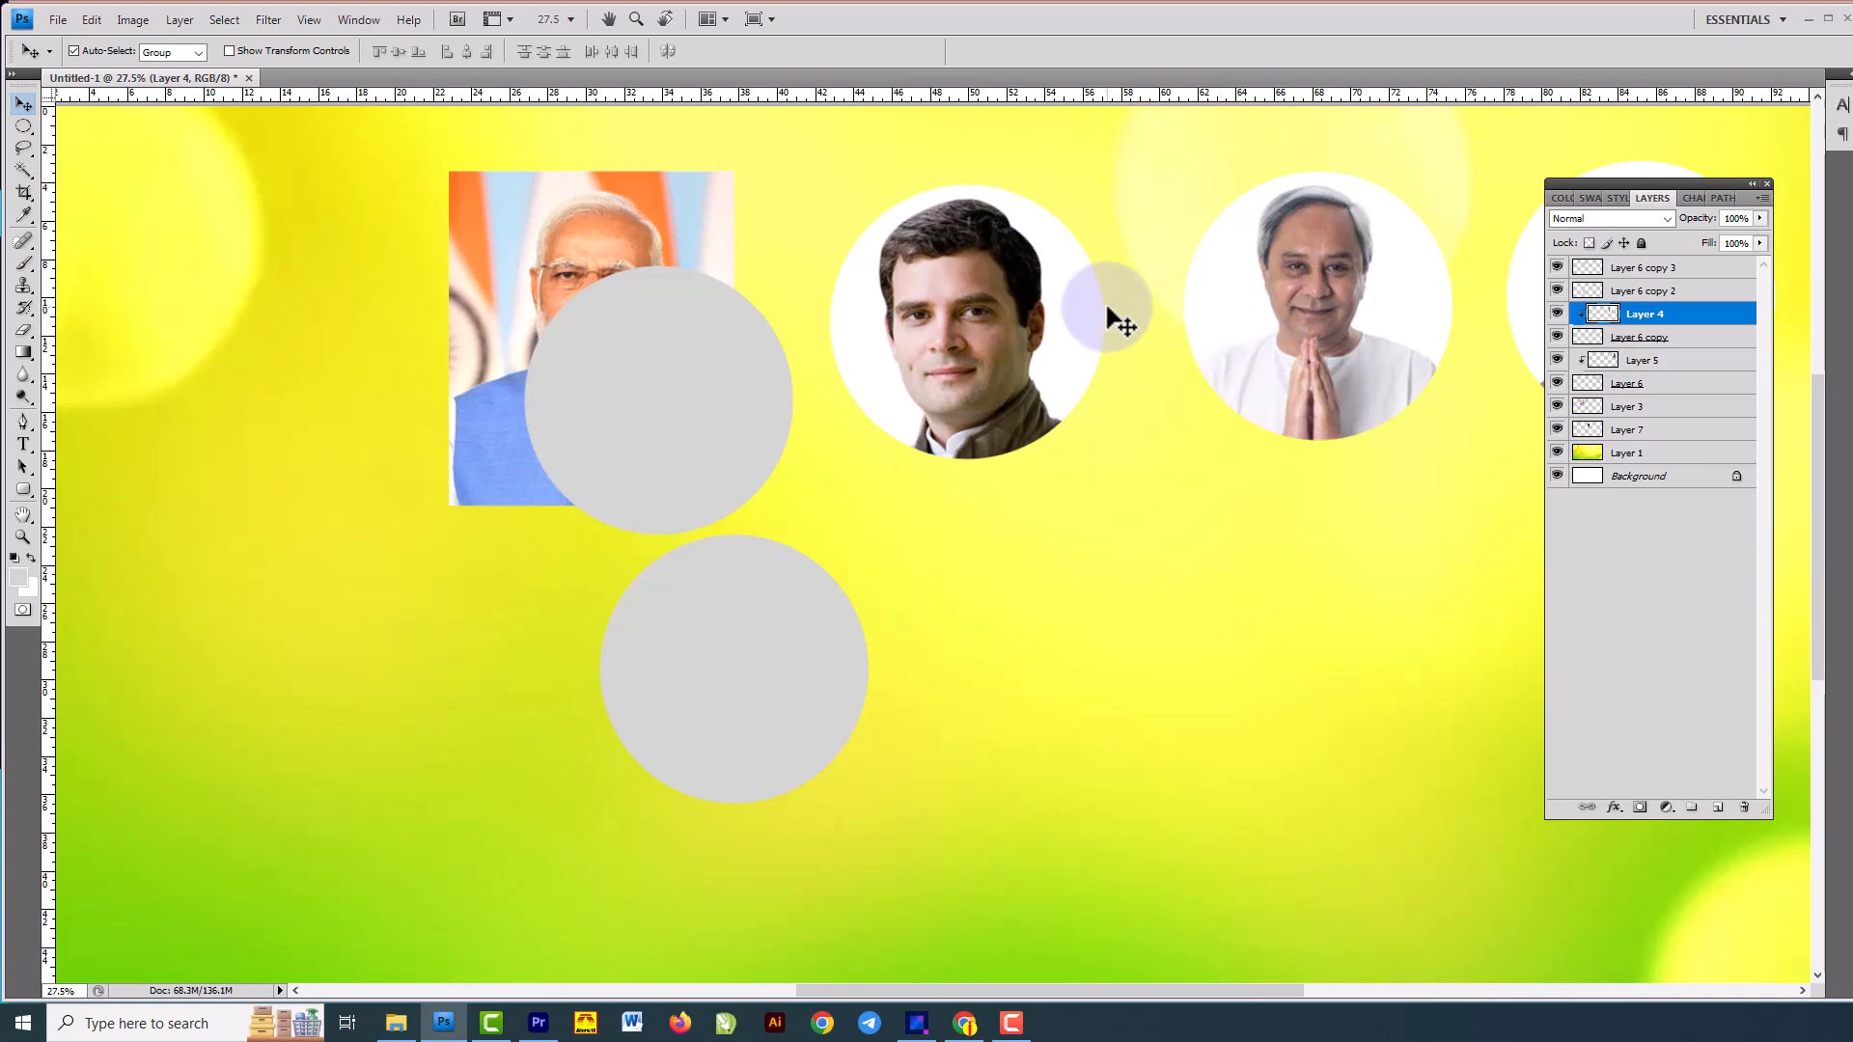
Move the grey Layer 6 copy 2 circle so it overlaps the Layer 7 cut-out, and bring Layer 7 to the front.
right_click(985, 298)
click(1026, 310)
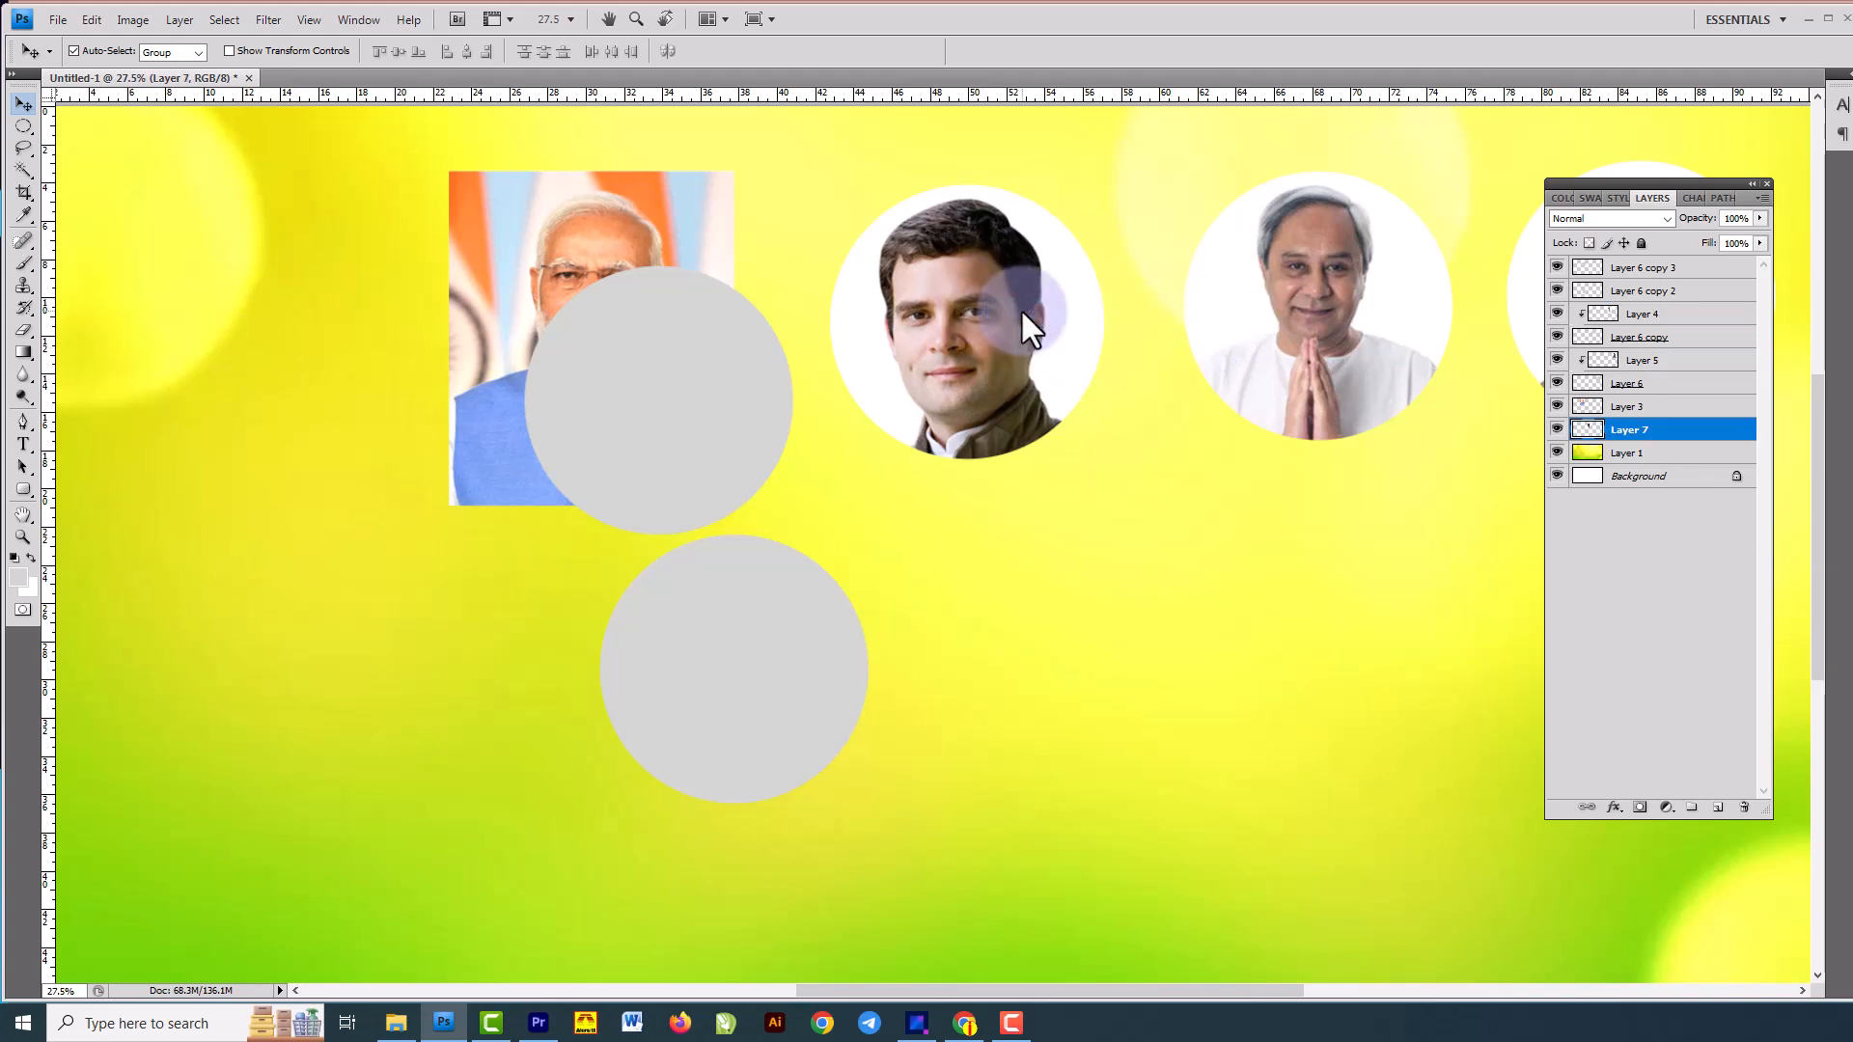
drag(1021, 309, 1030, 457)
drag(1031, 301, 1039, 286)
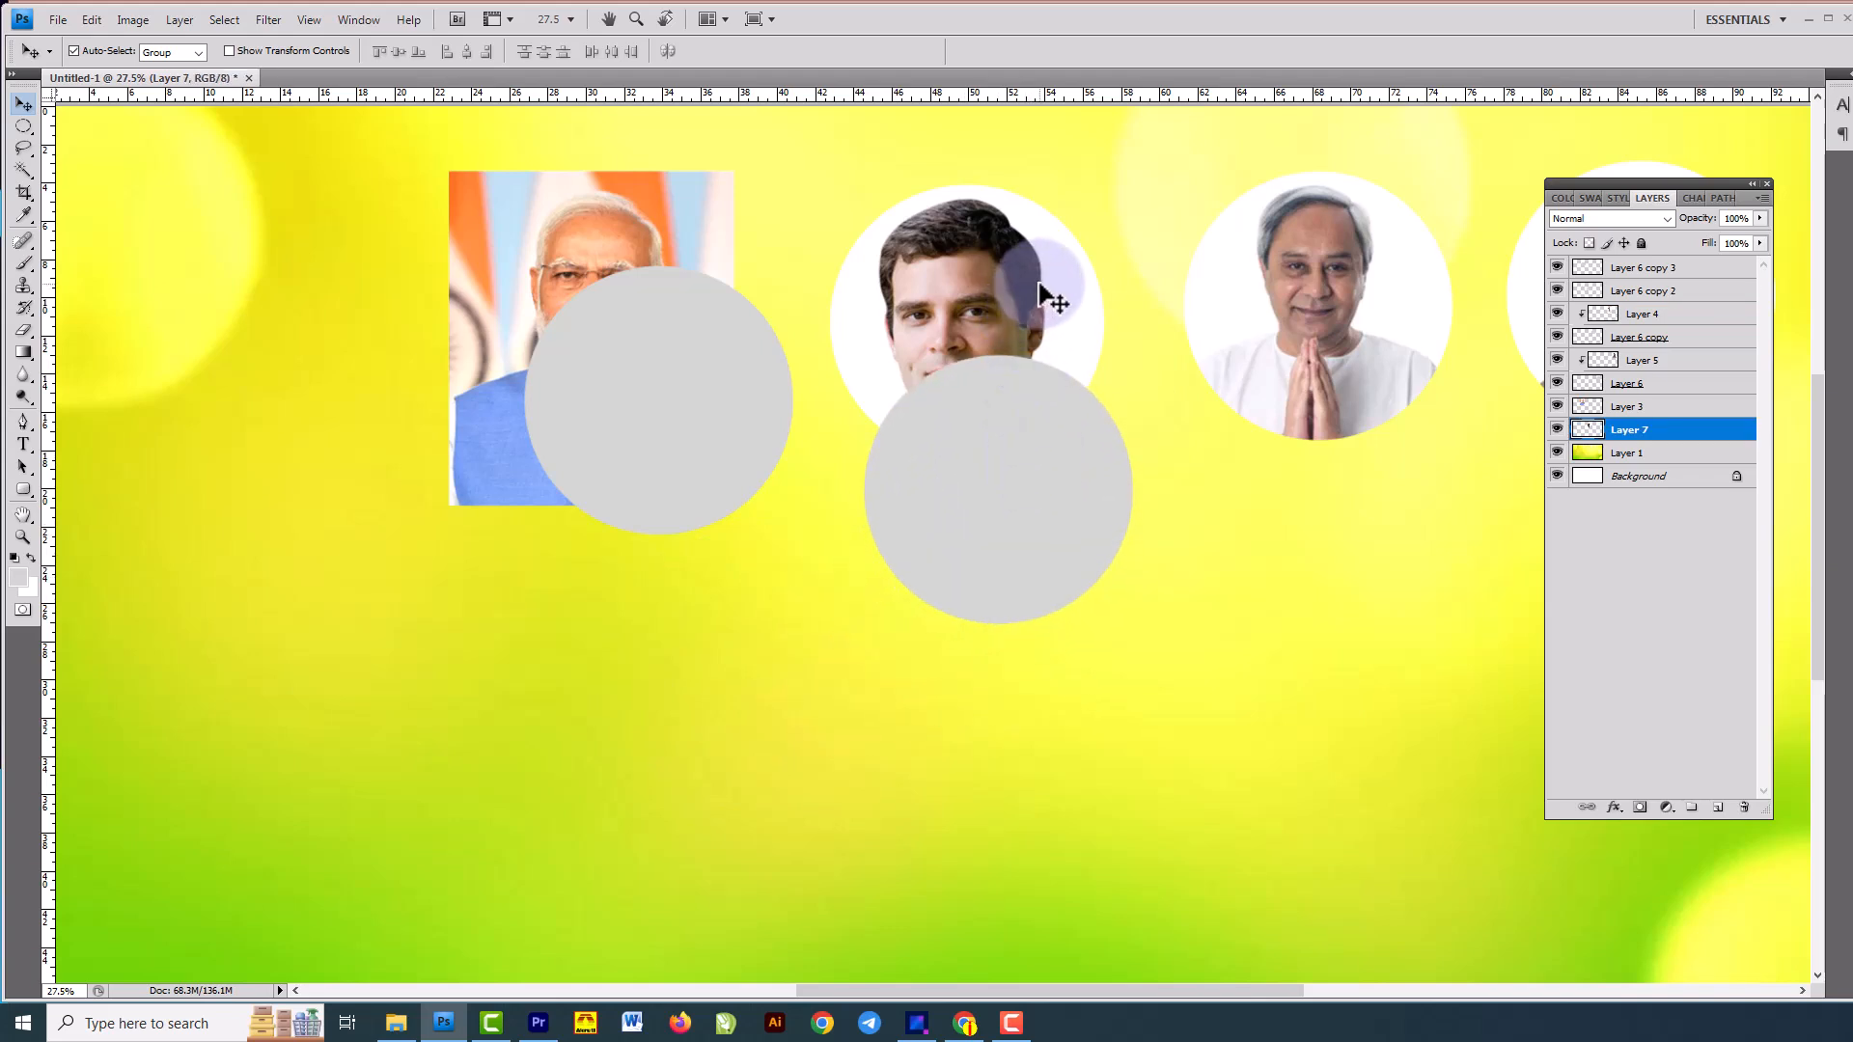
key(ctrl+shift+])
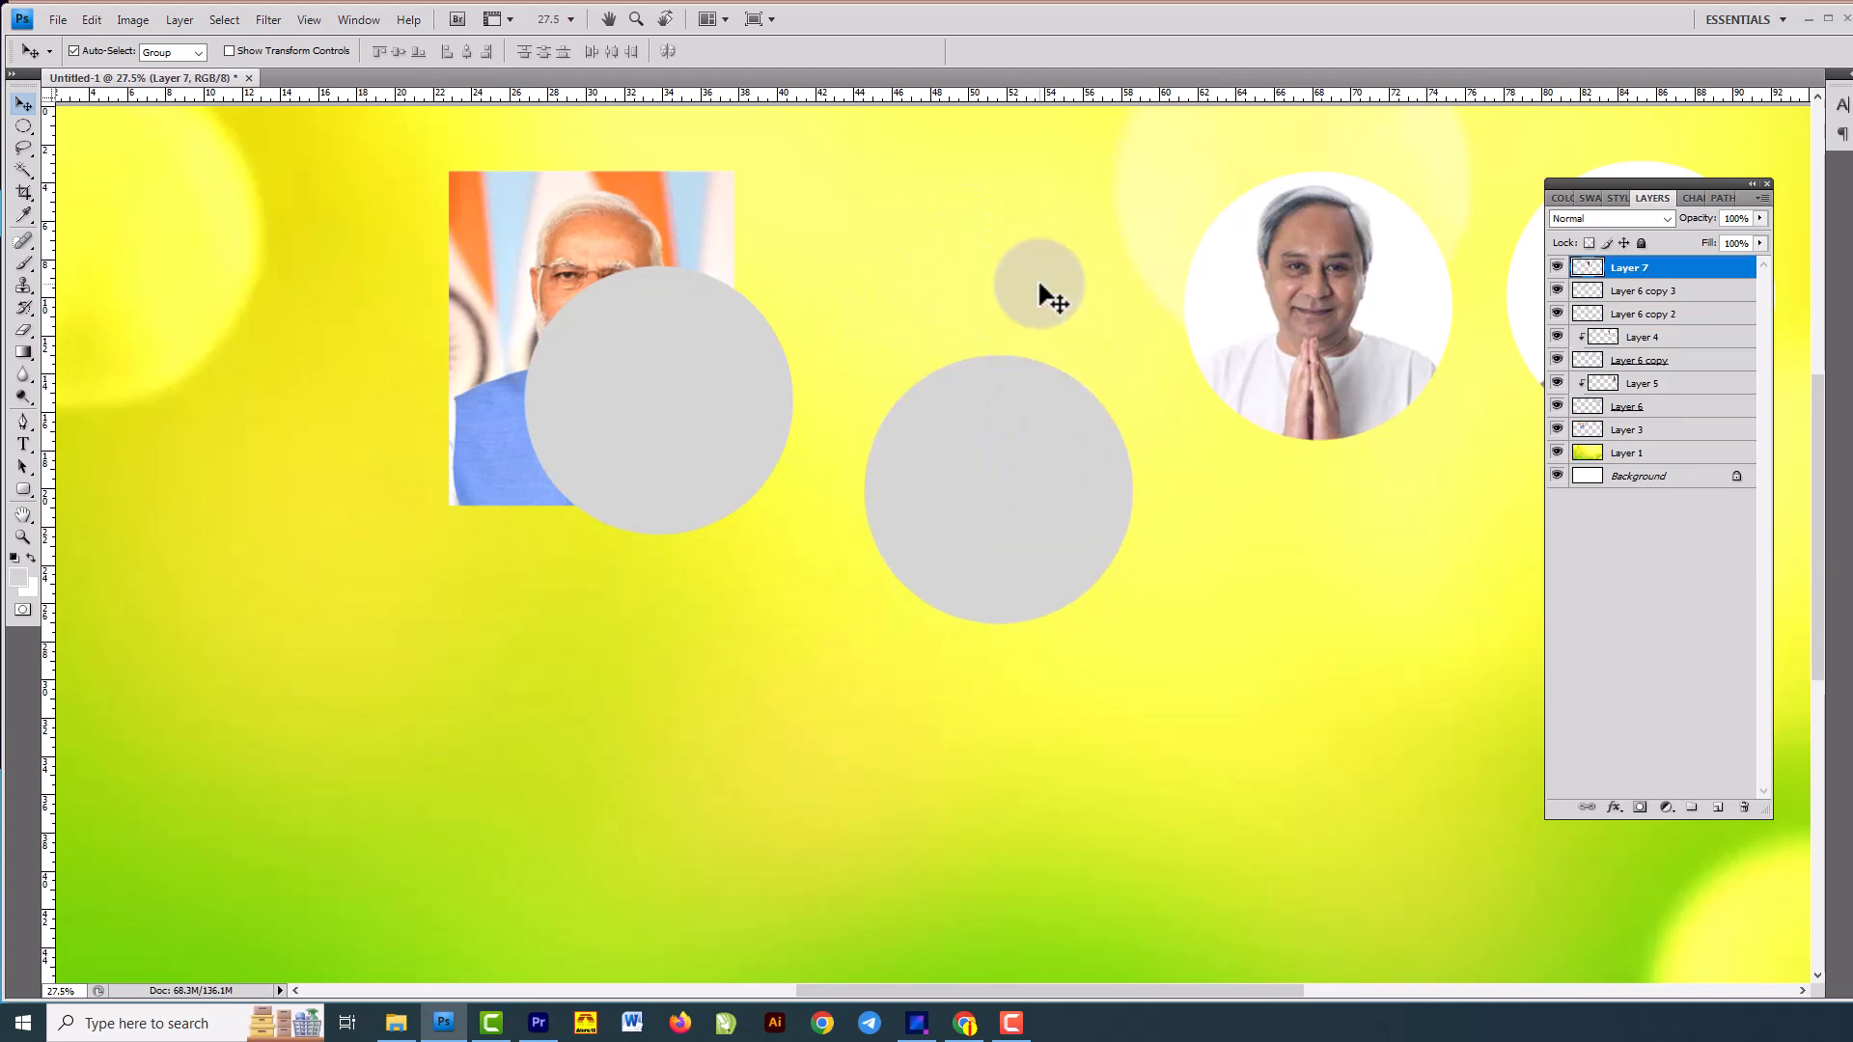
drag(1039, 282, 1061, 357)
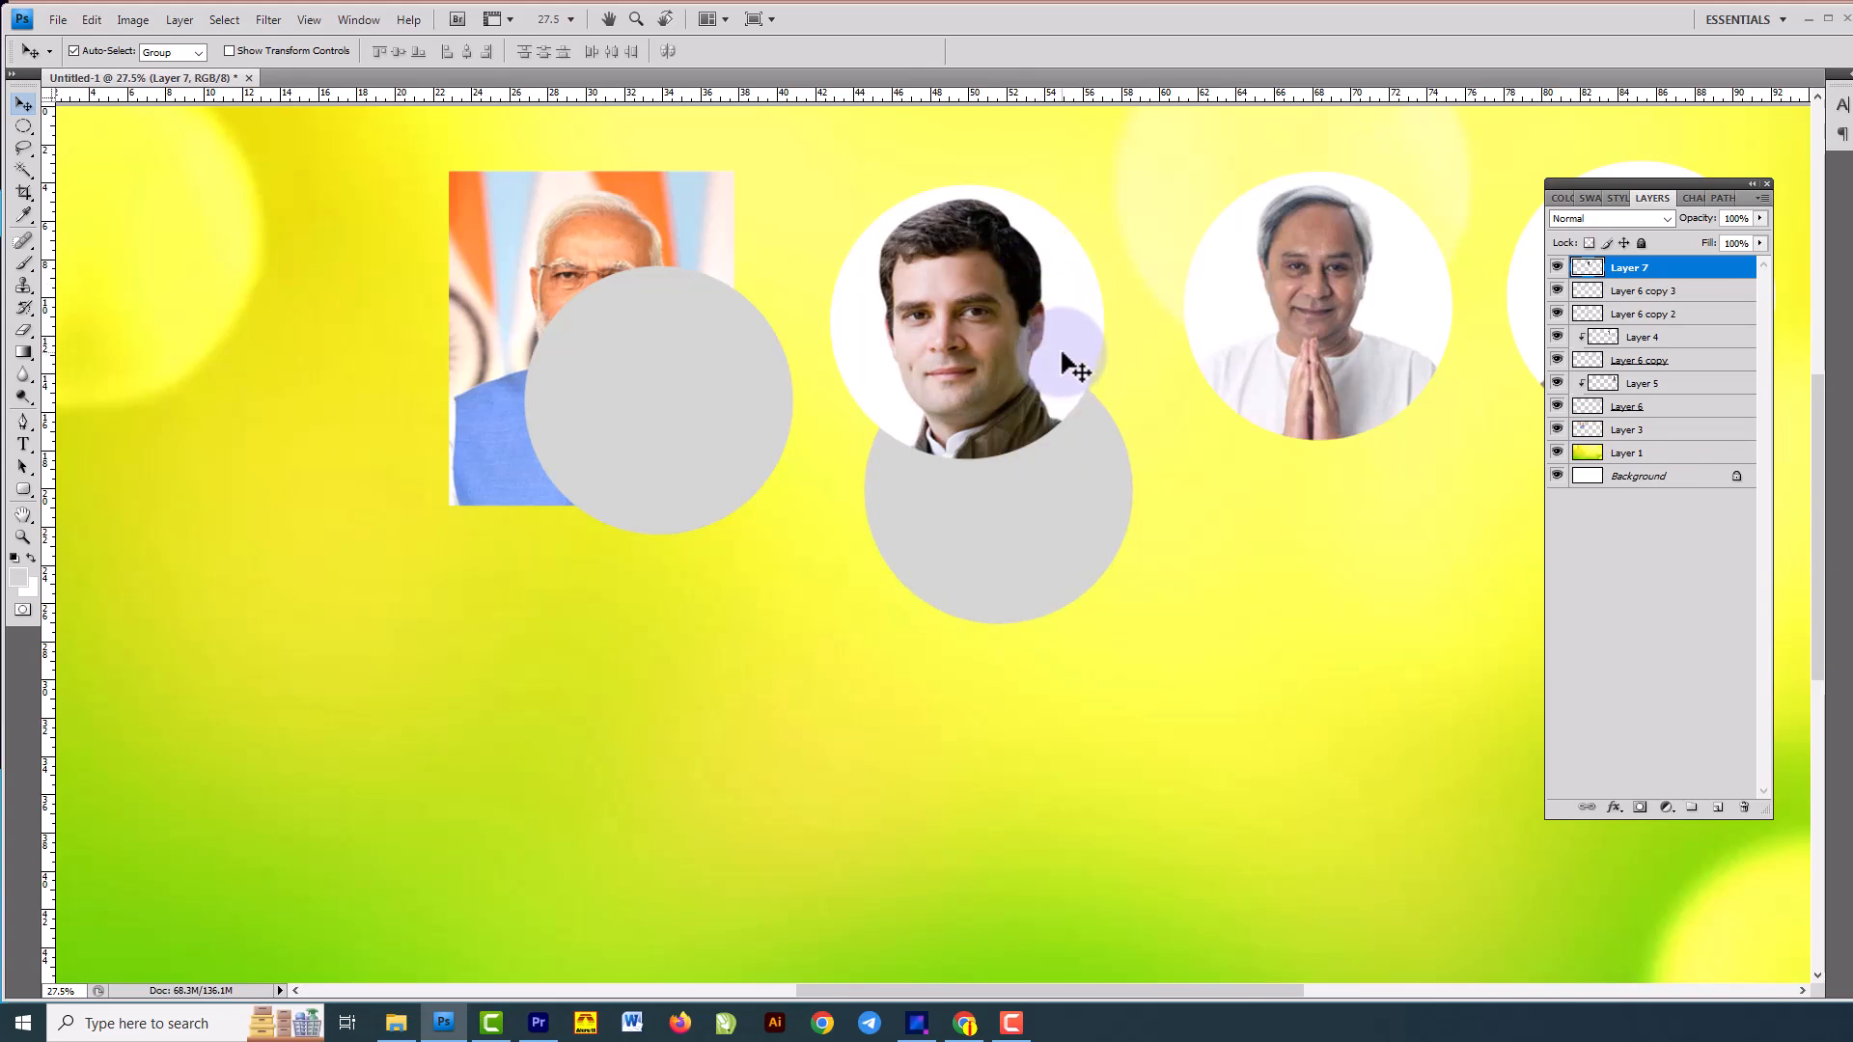
Enlarge the grey Layer 6 copy 2 circle to 104% in width and height with Free Transform.
drag(1063, 355, 1107, 476)
click(1105, 473)
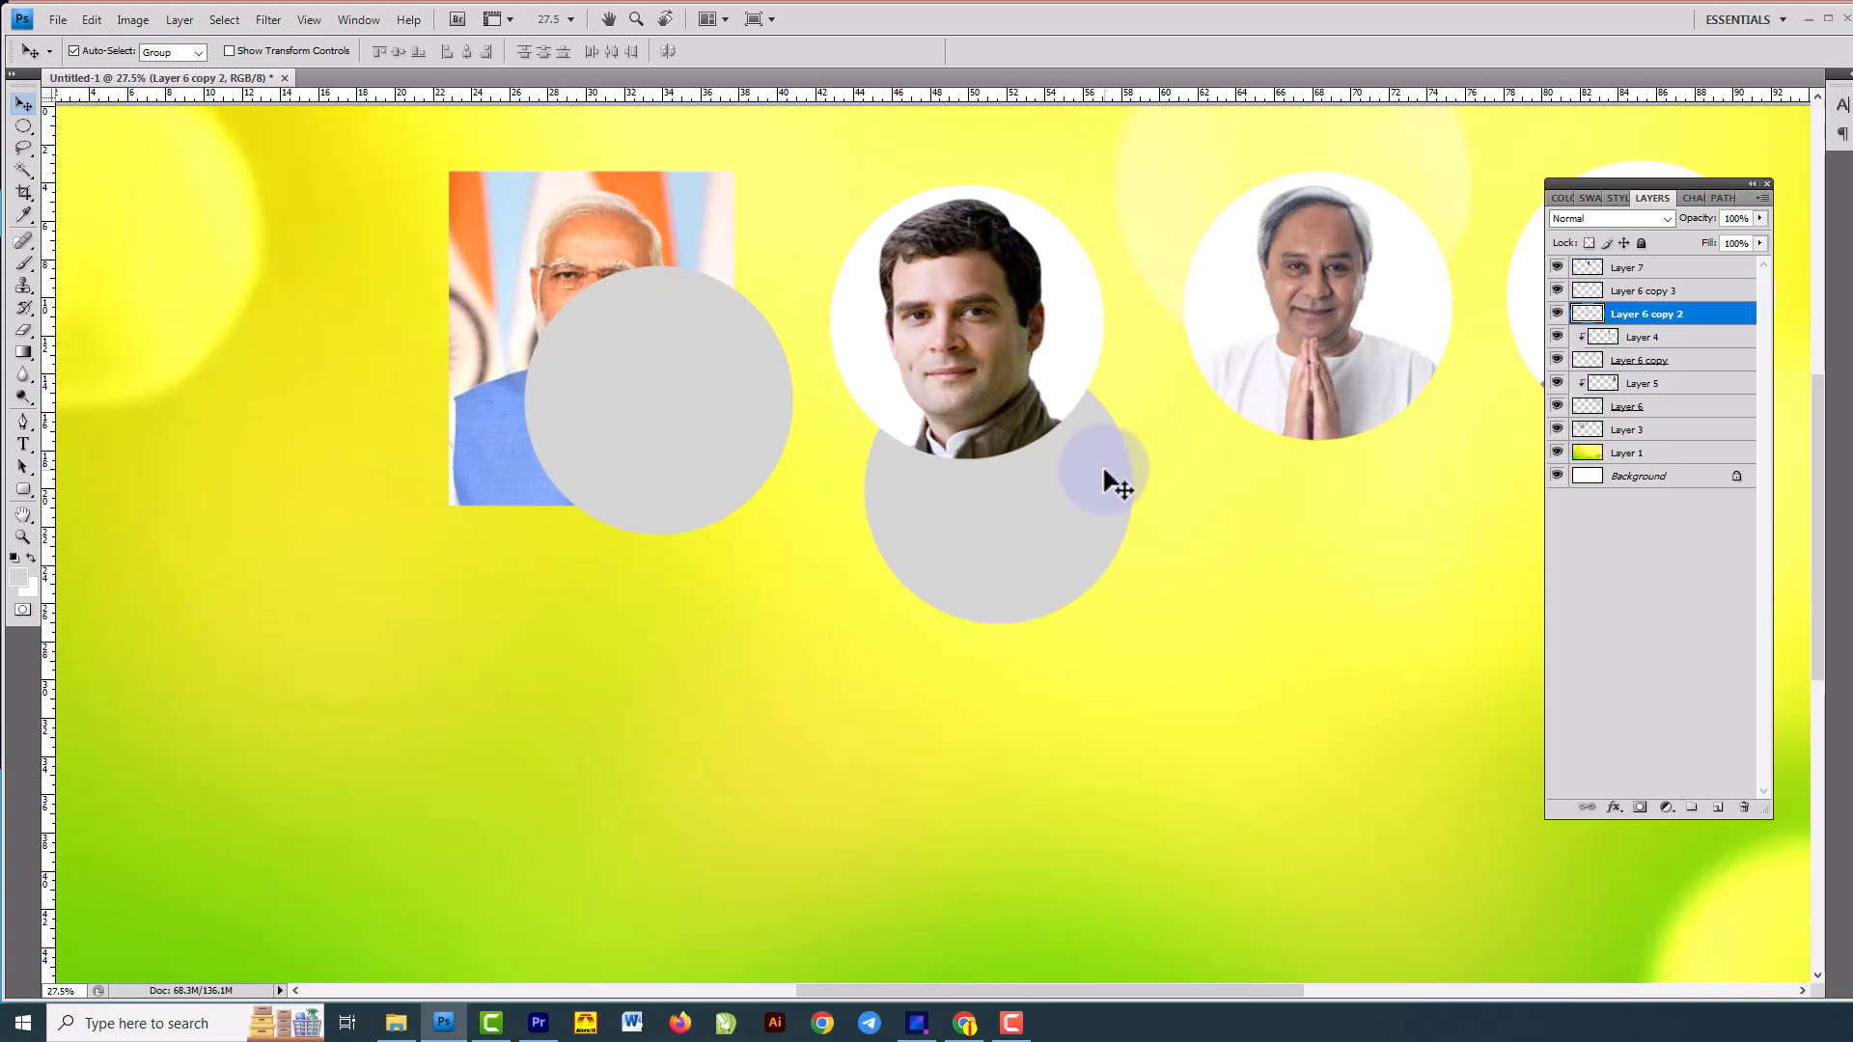
key(ctrl+t)
drag(1128, 625, 1140, 633)
key(Return)
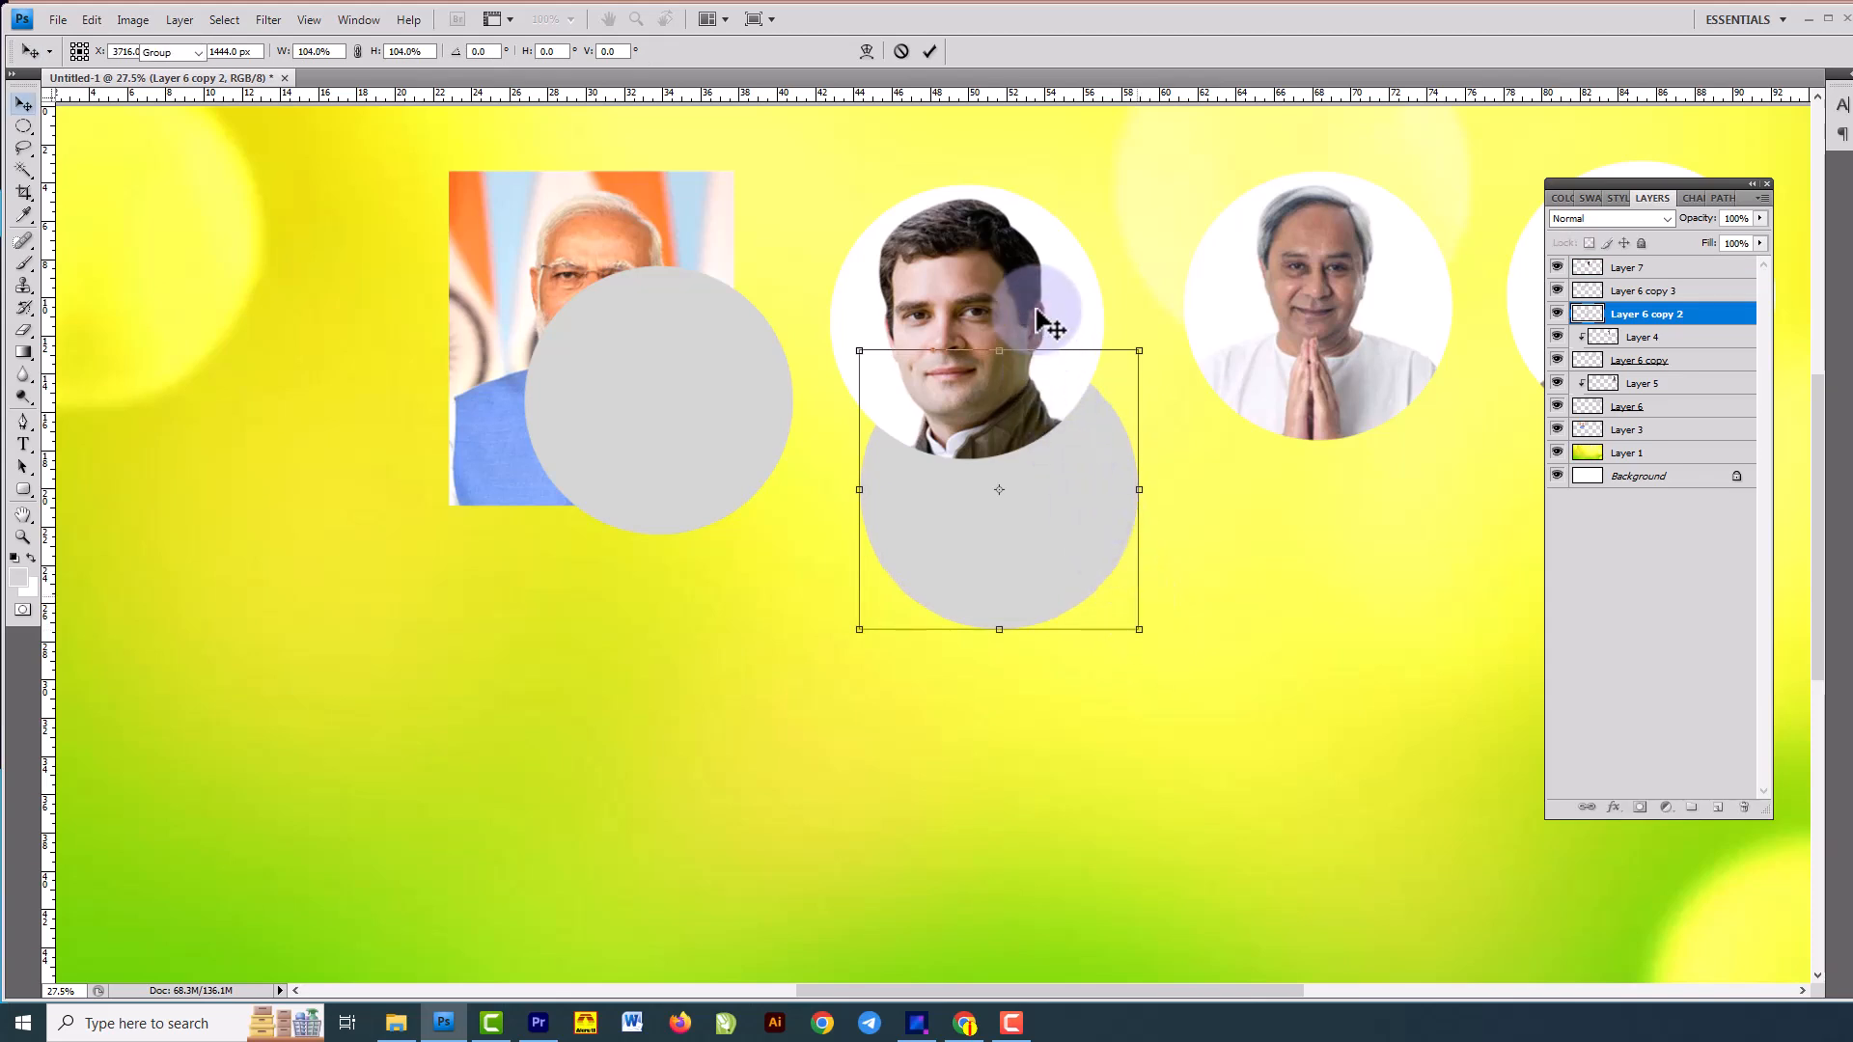
Place the Layer 7 cut-out over the Layer 6 copy 2 circle and align both layers by their horizontal and vertical centres.
click(1040, 316)
drag(1041, 316, 1079, 490)
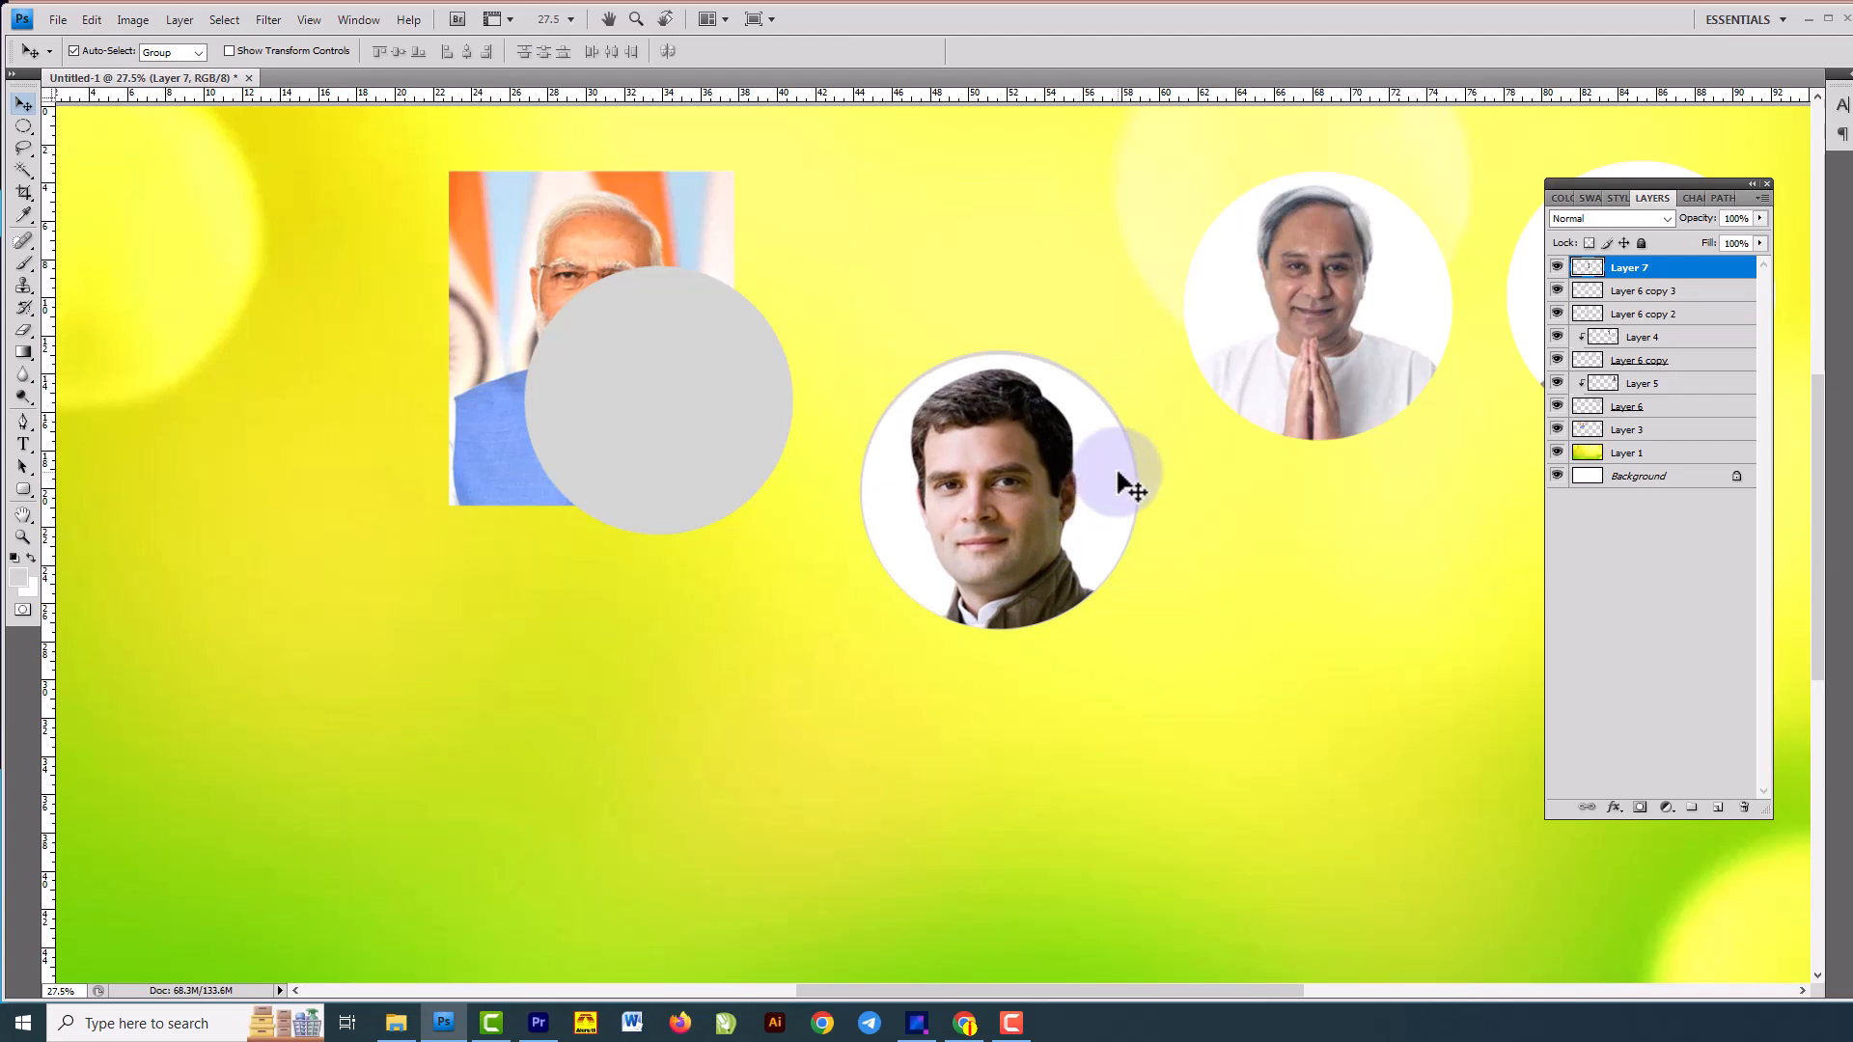
drag(1100, 461, 1125, 447)
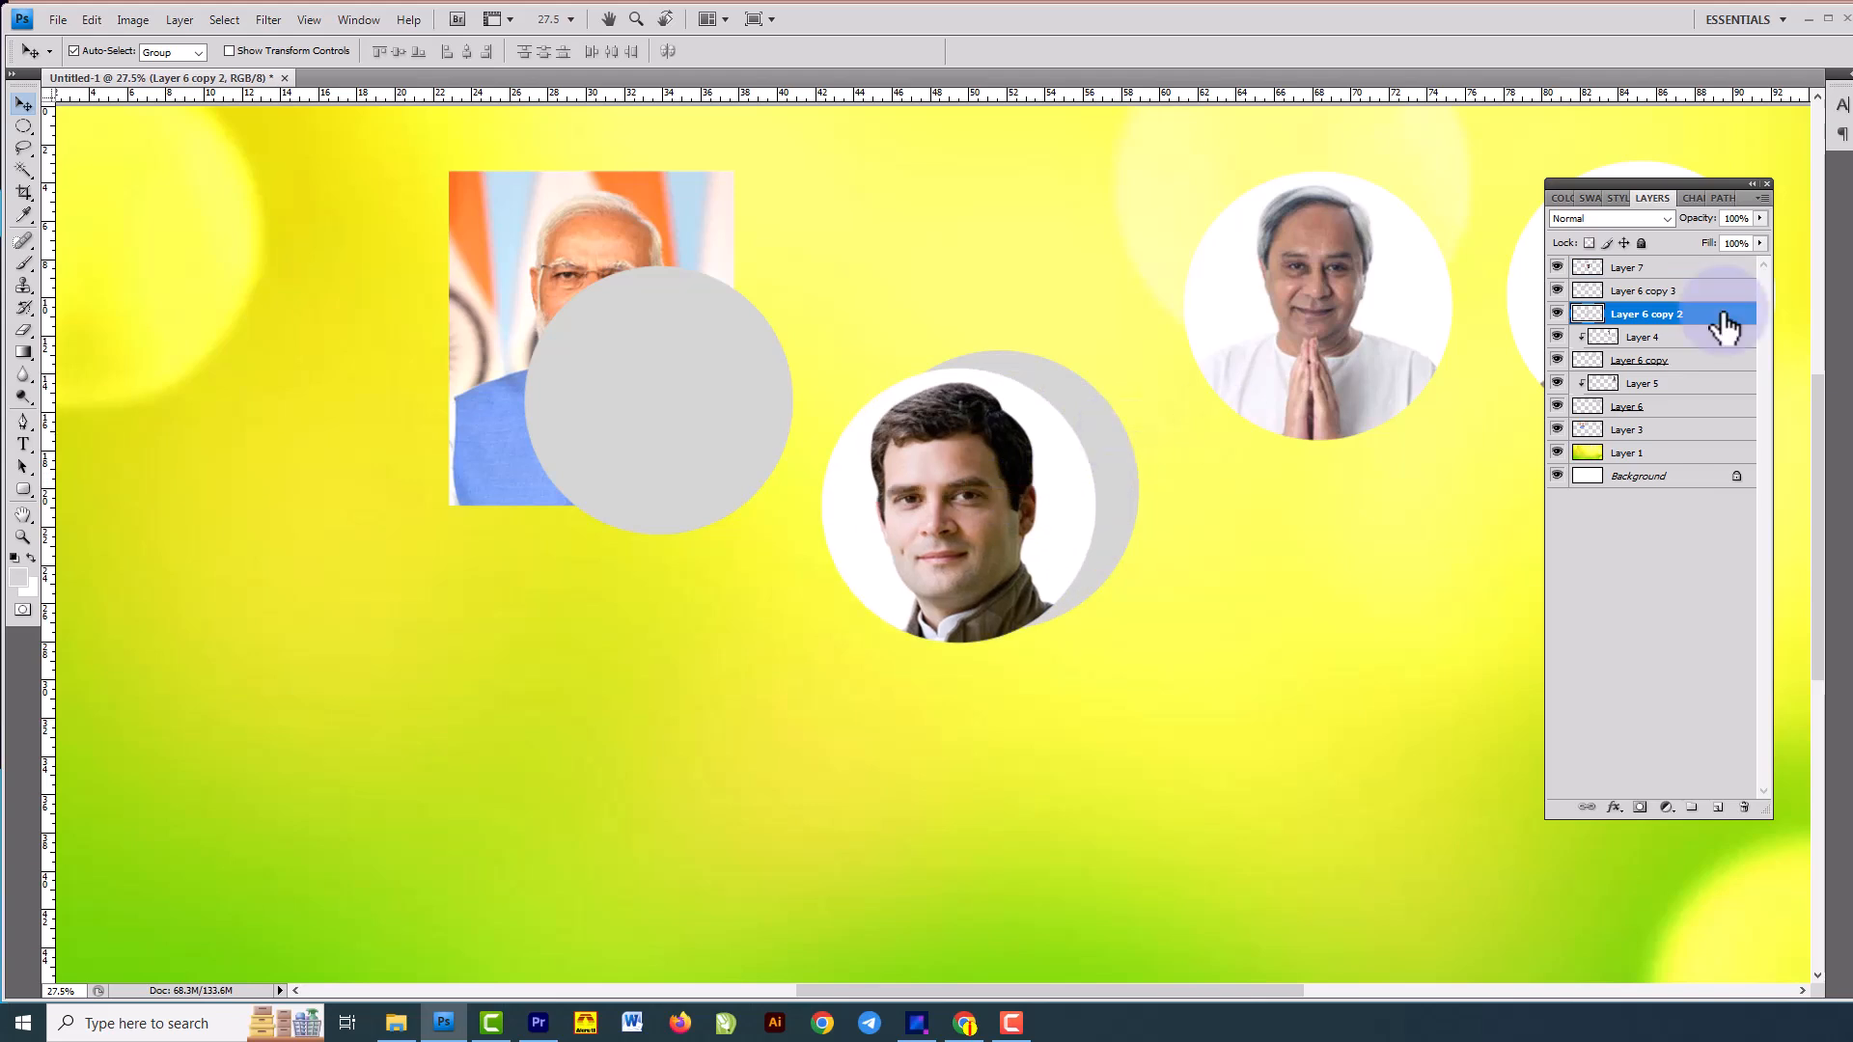
ctrl+click(1692, 269)
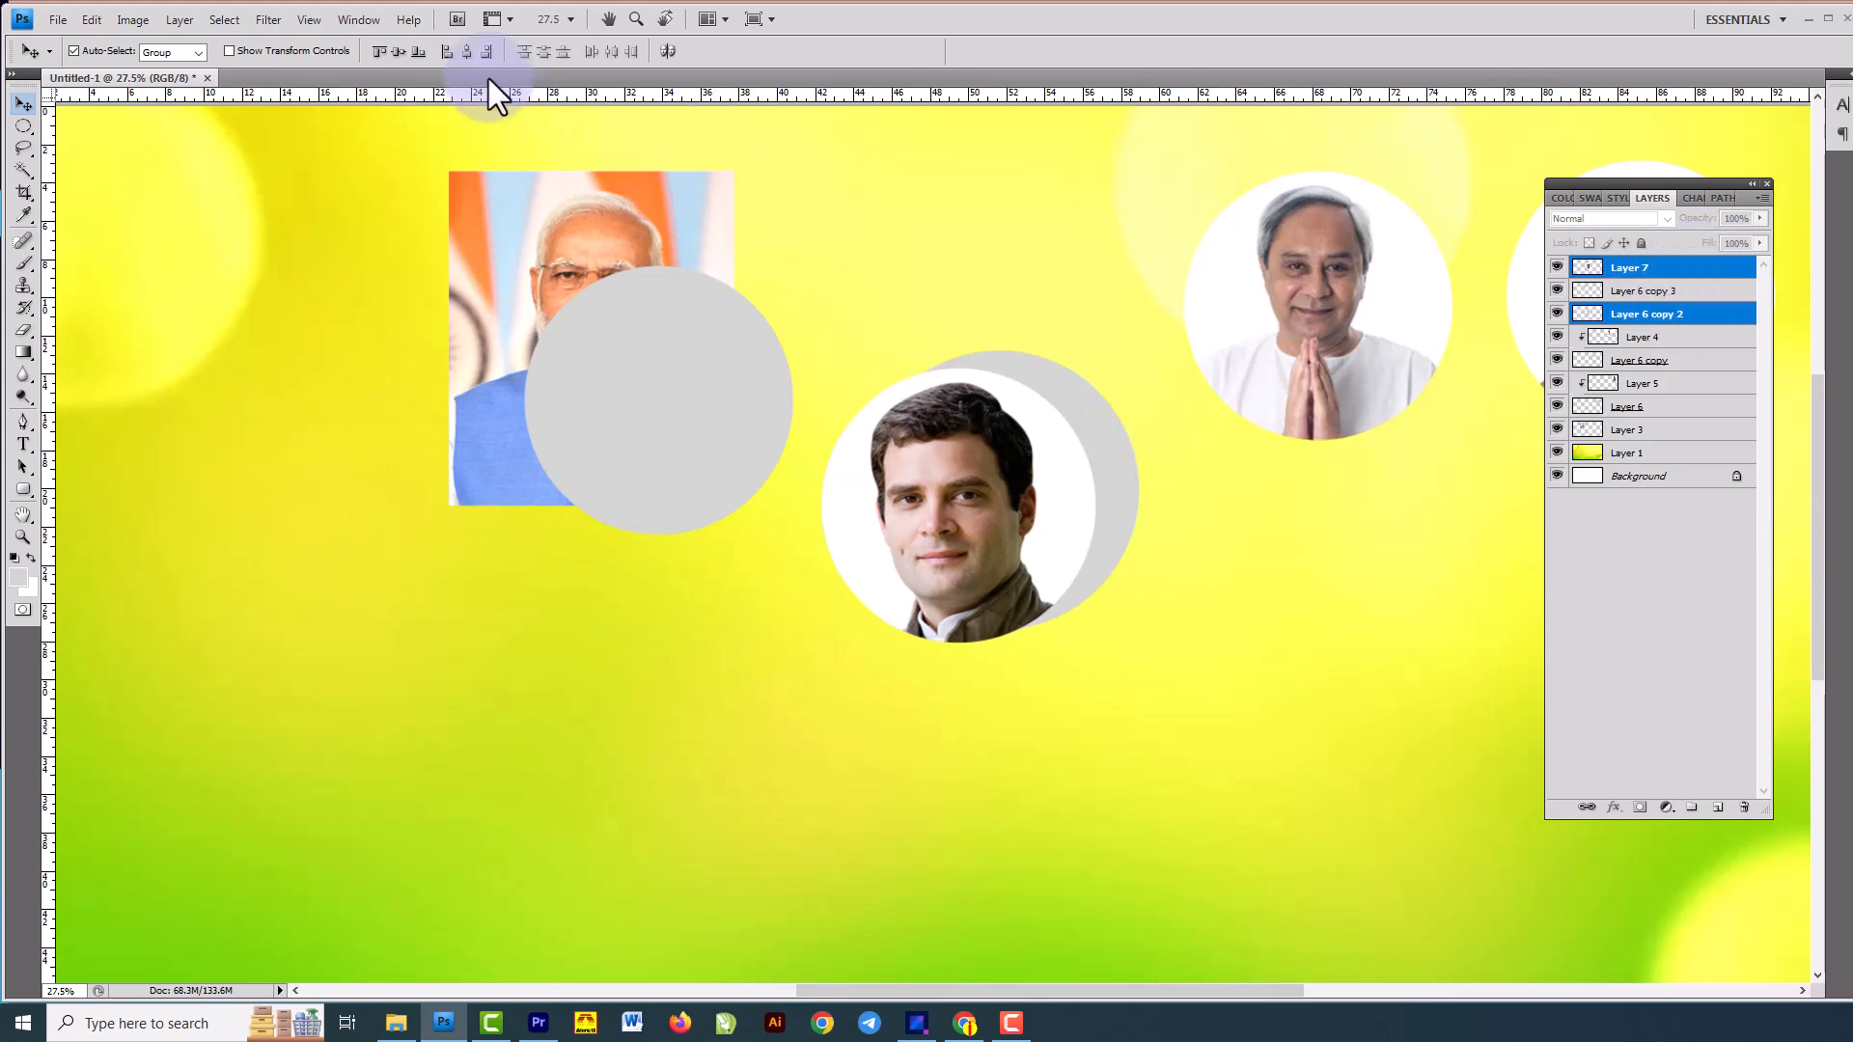
click(467, 53)
click(396, 51)
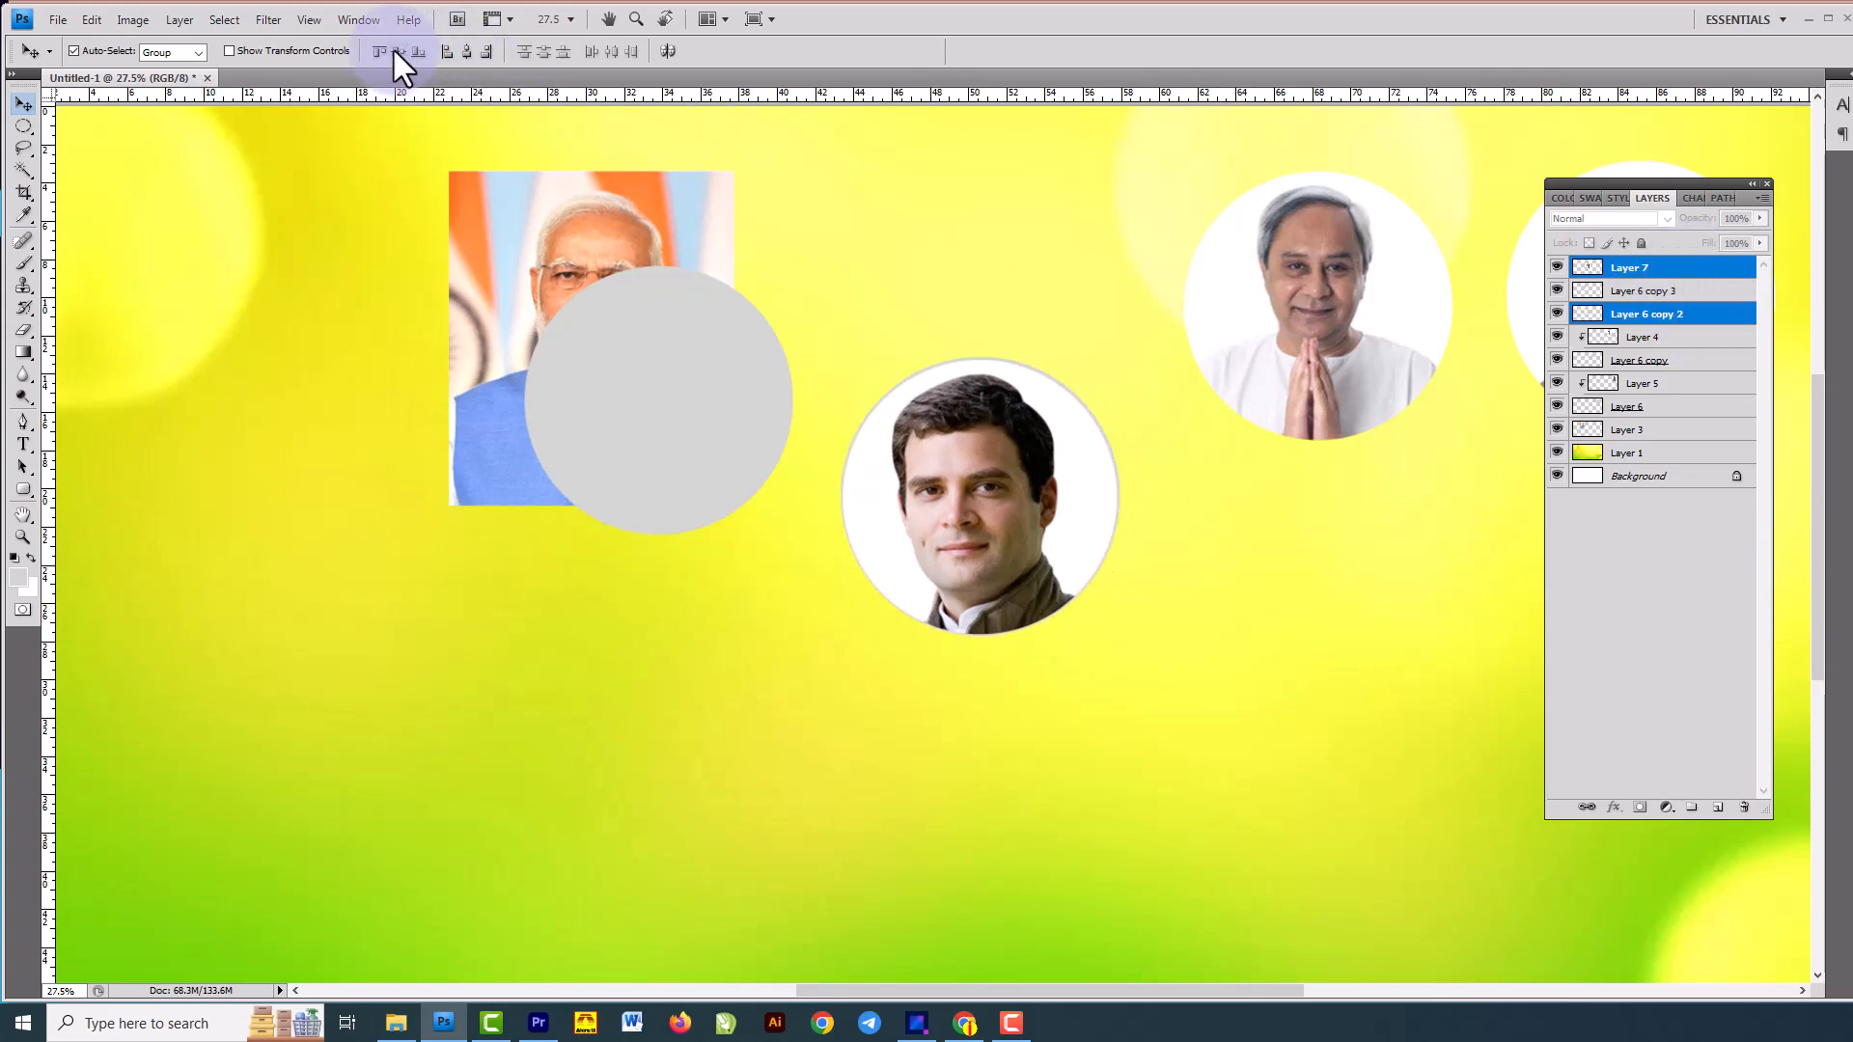
click(1031, 469)
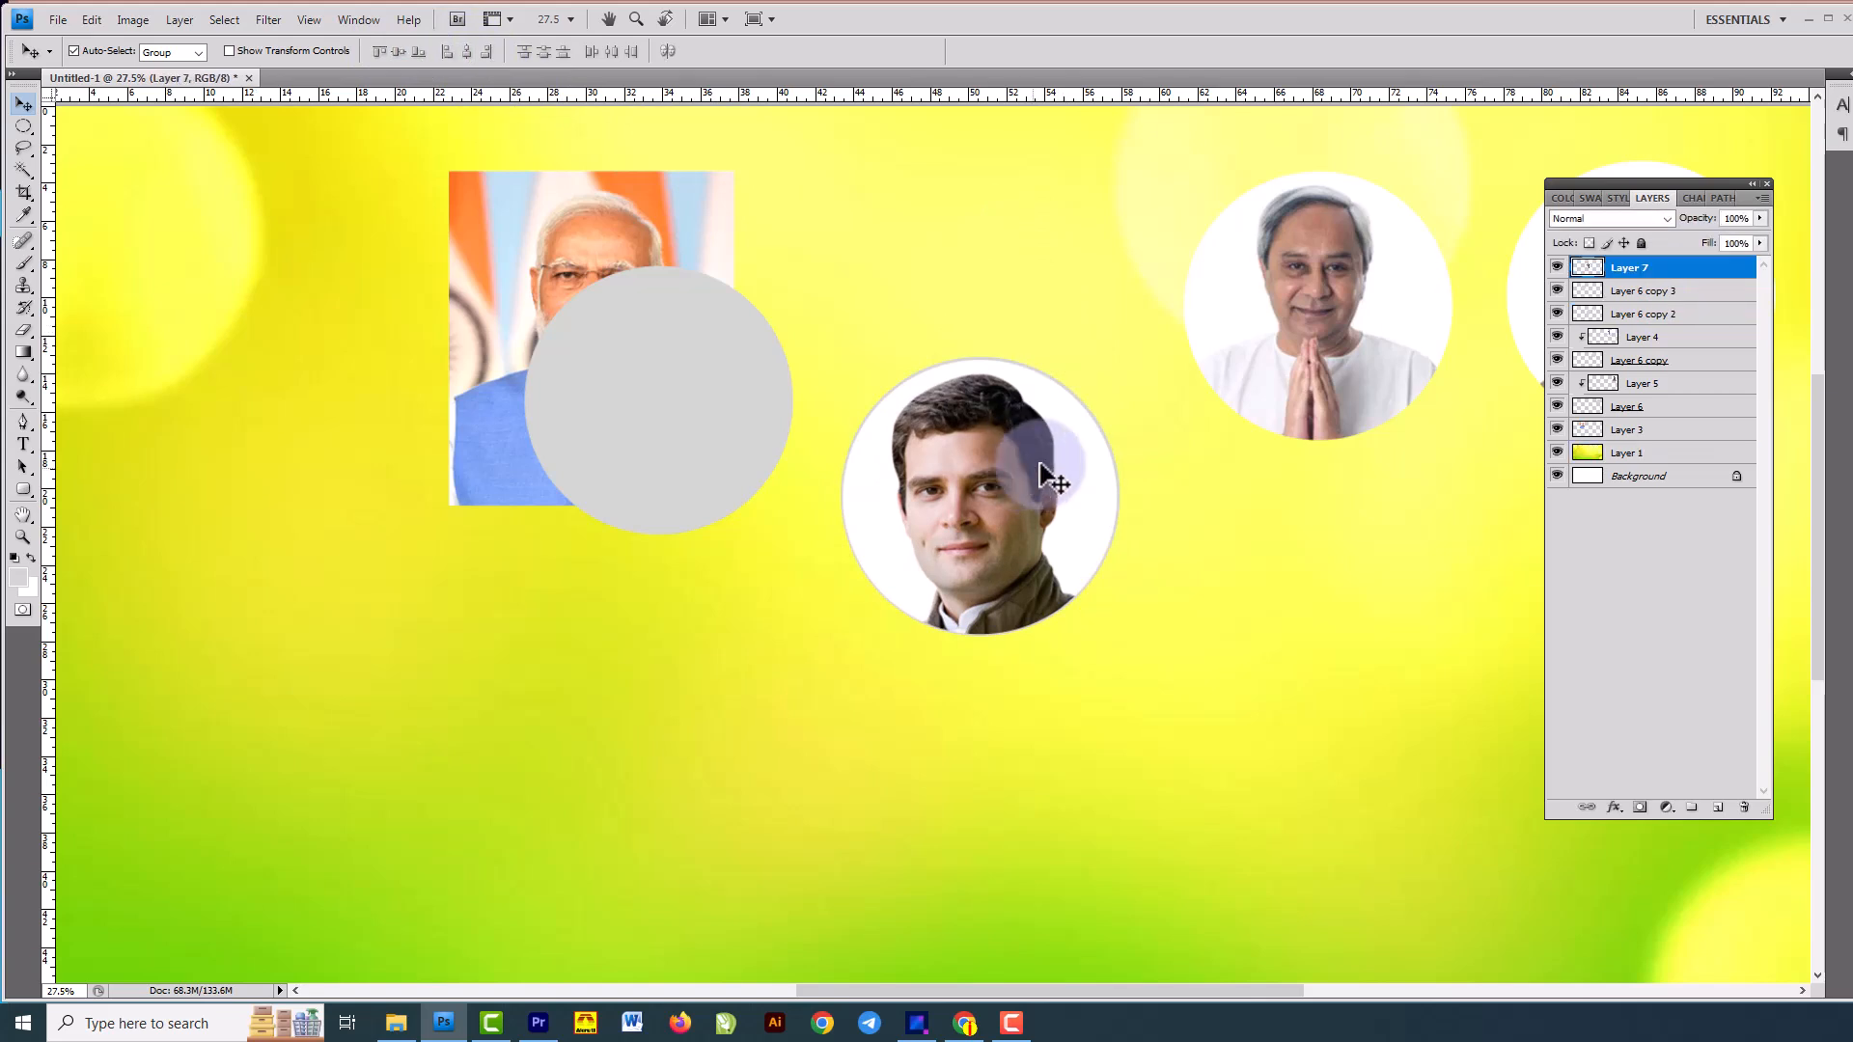